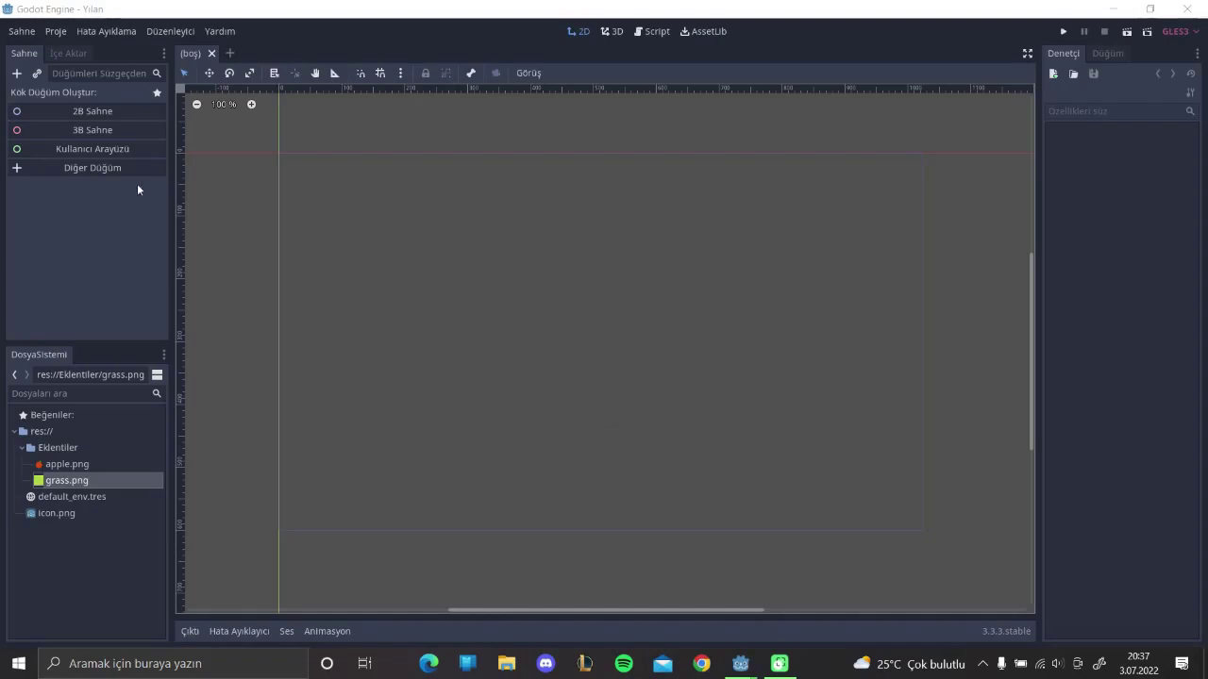
- Create a Node2D root for the new 2D scene and rename it main
left_click(34, 113)
double_click(107, 98)
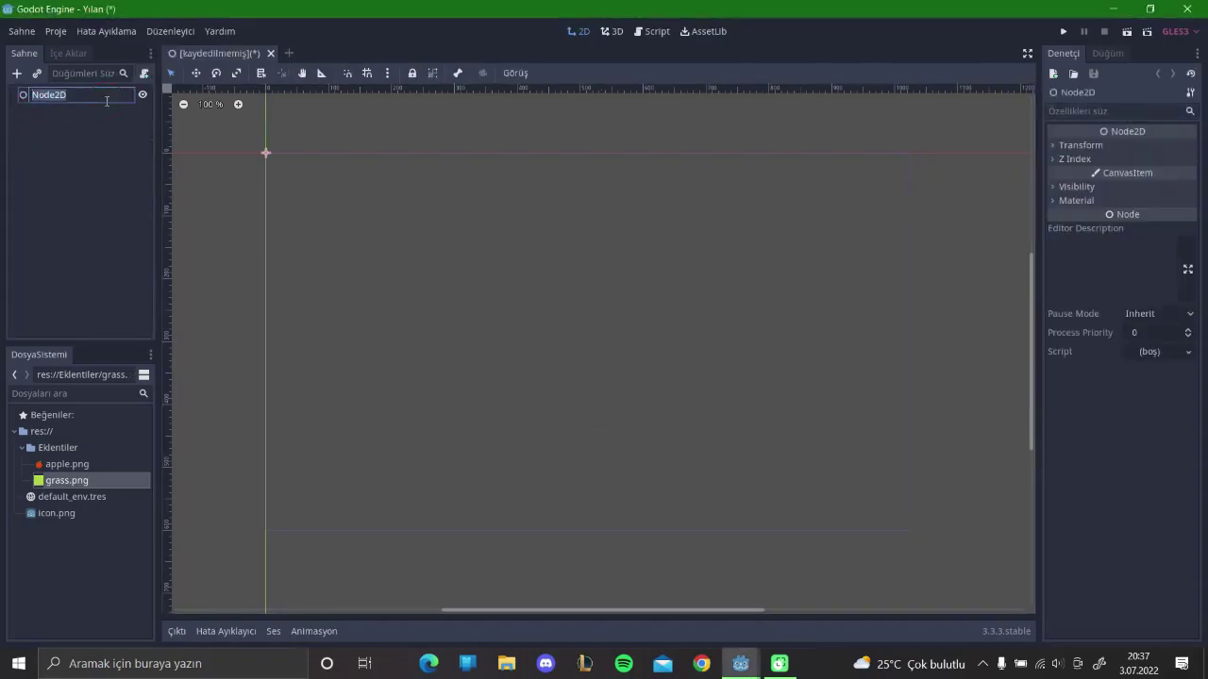
type("main")
key("Return")
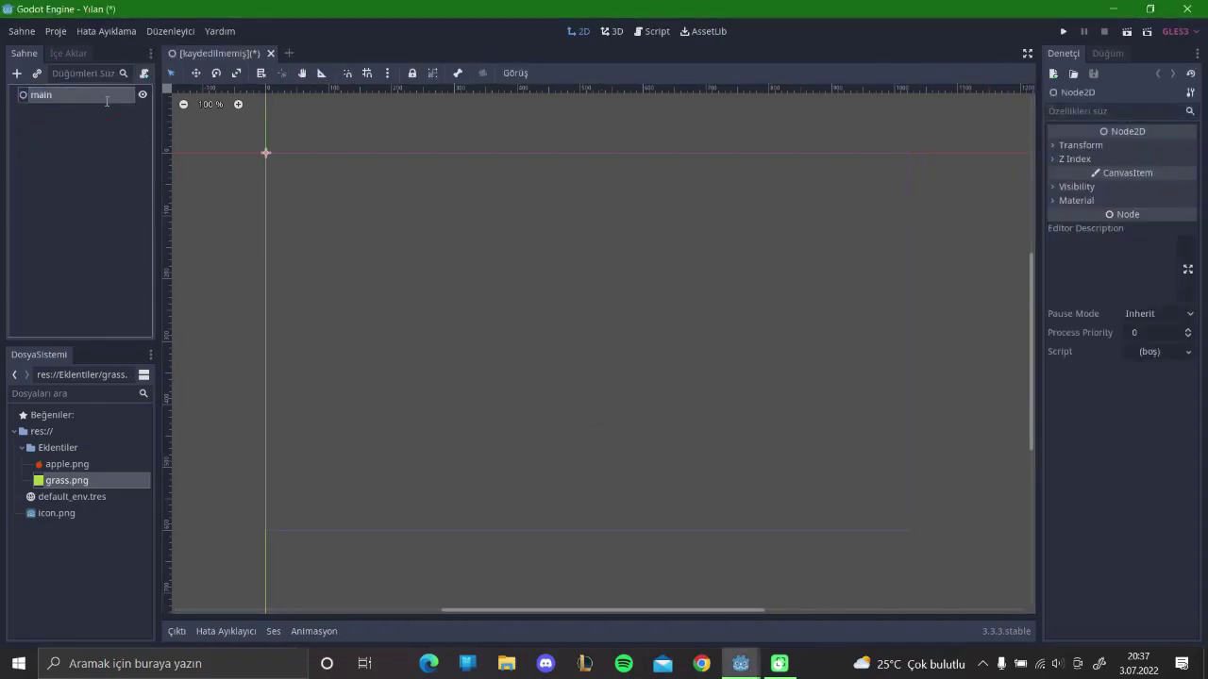
right_click(97, 97)
- Add a TextureRect child under main and give it the grass.png texture
left_click(127, 109)
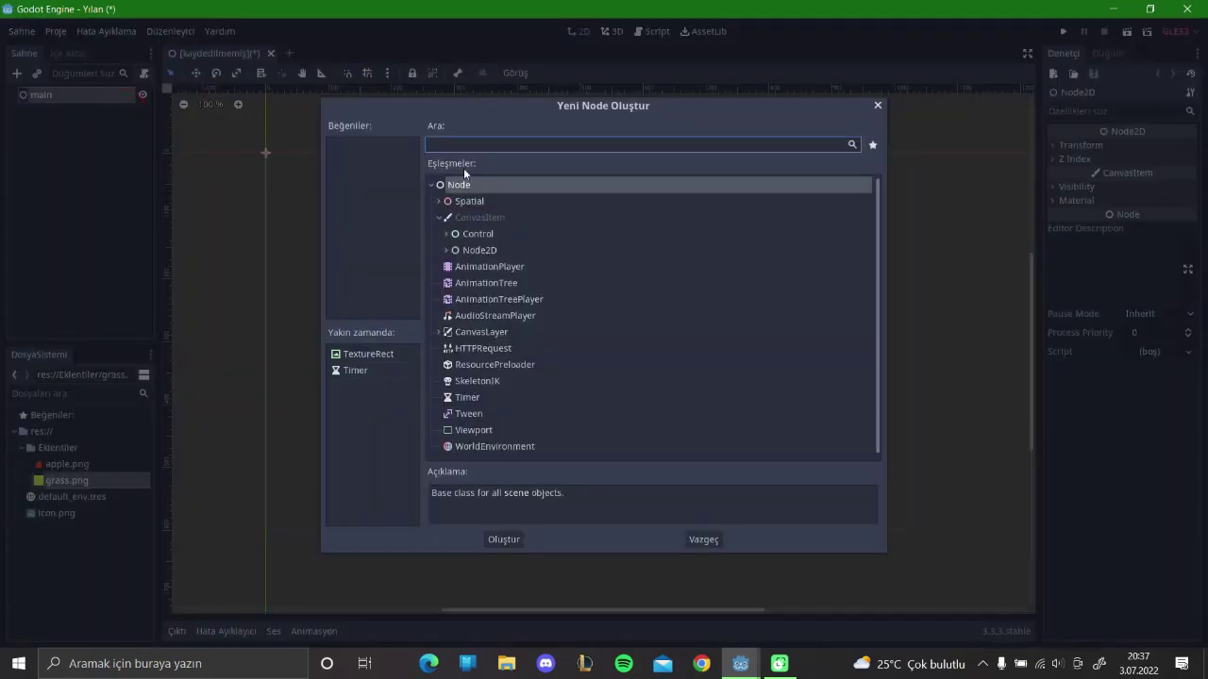
type("text")
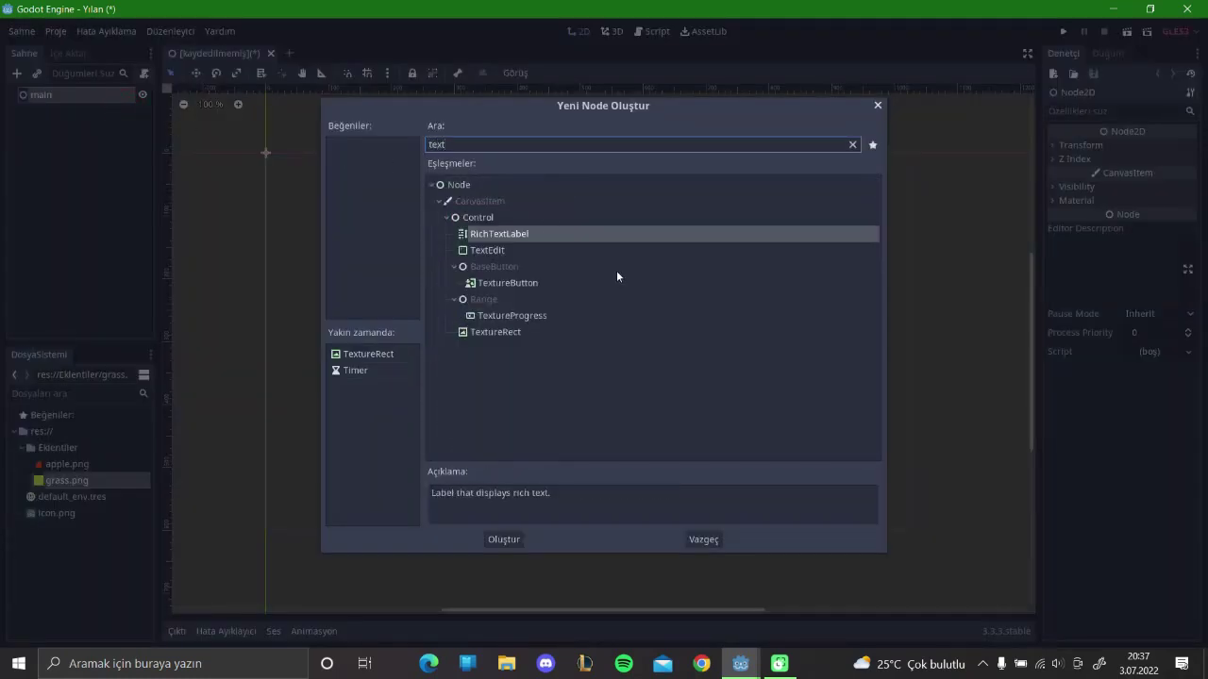
left_click(524, 332)
left_click(506, 540)
left_click_drag(83, 477, 1157, 151)
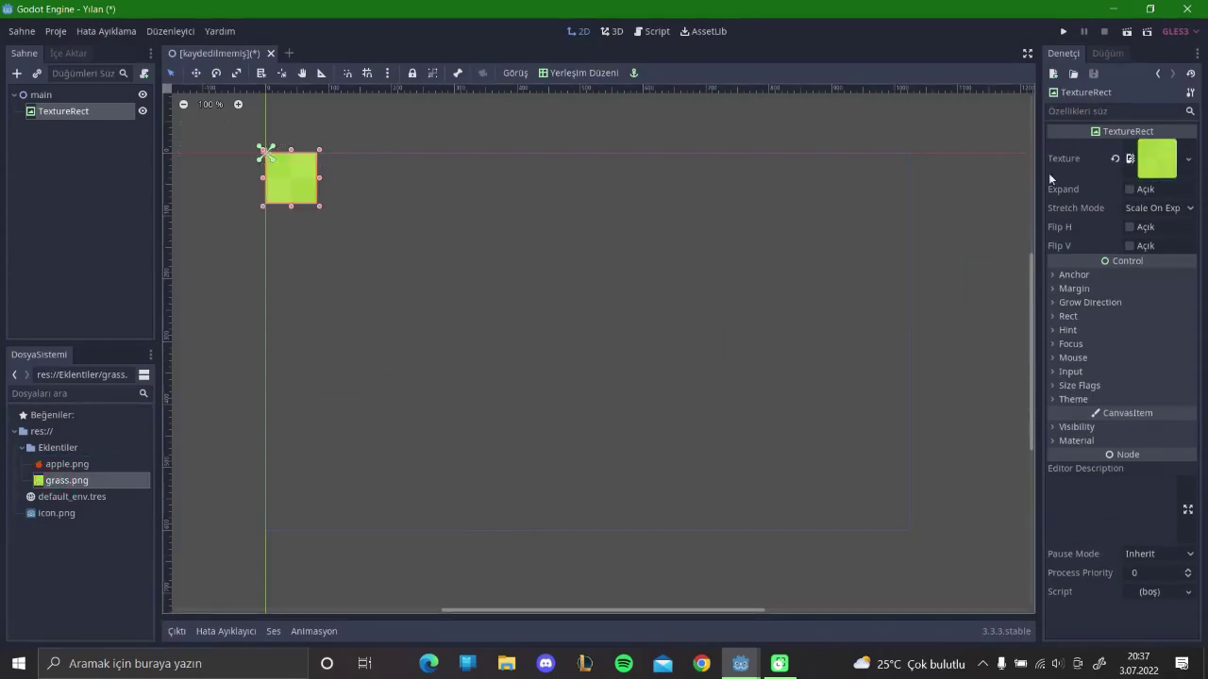
left_click(71, 465)
left_click(86, 480)
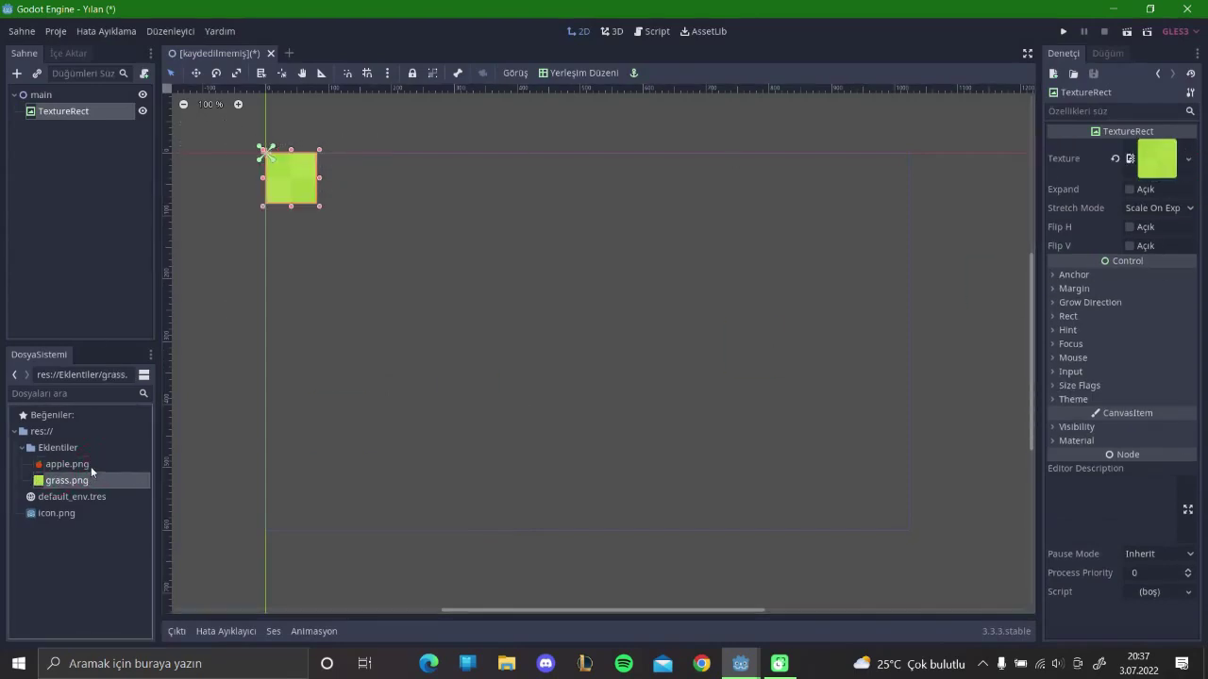
- Set the TextureRect's Stretch Mode to Tile and its rect size to 800×800
left_click(1151, 209)
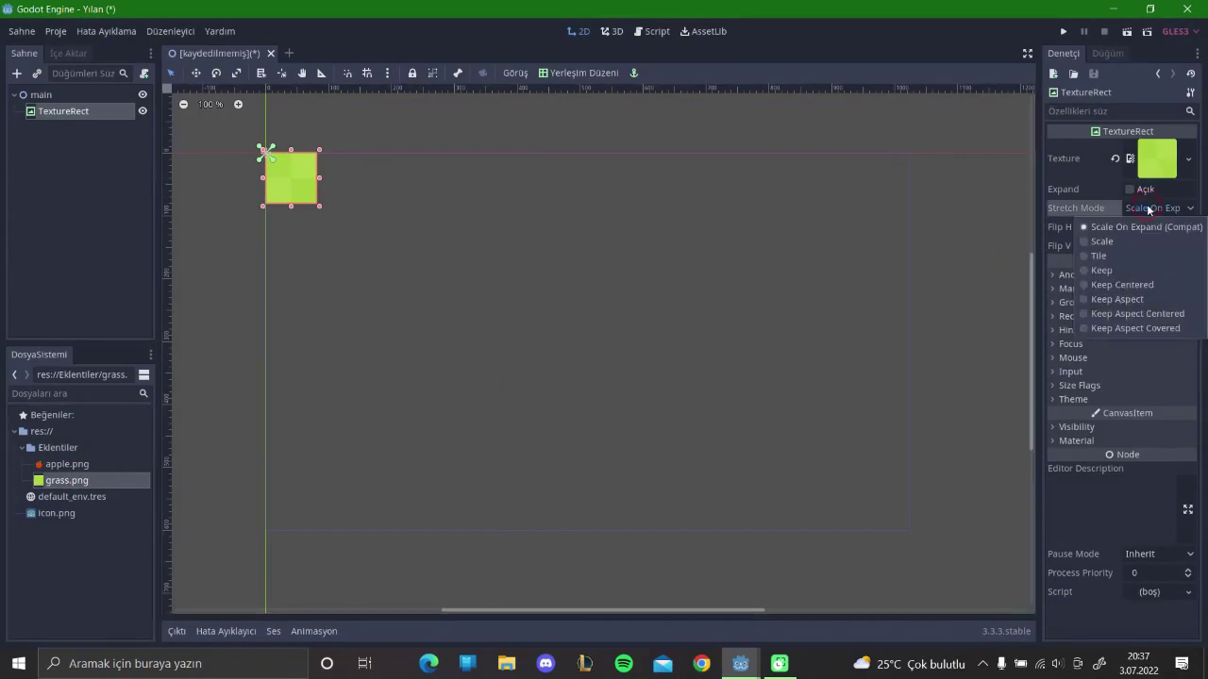
left_click(1141, 257)
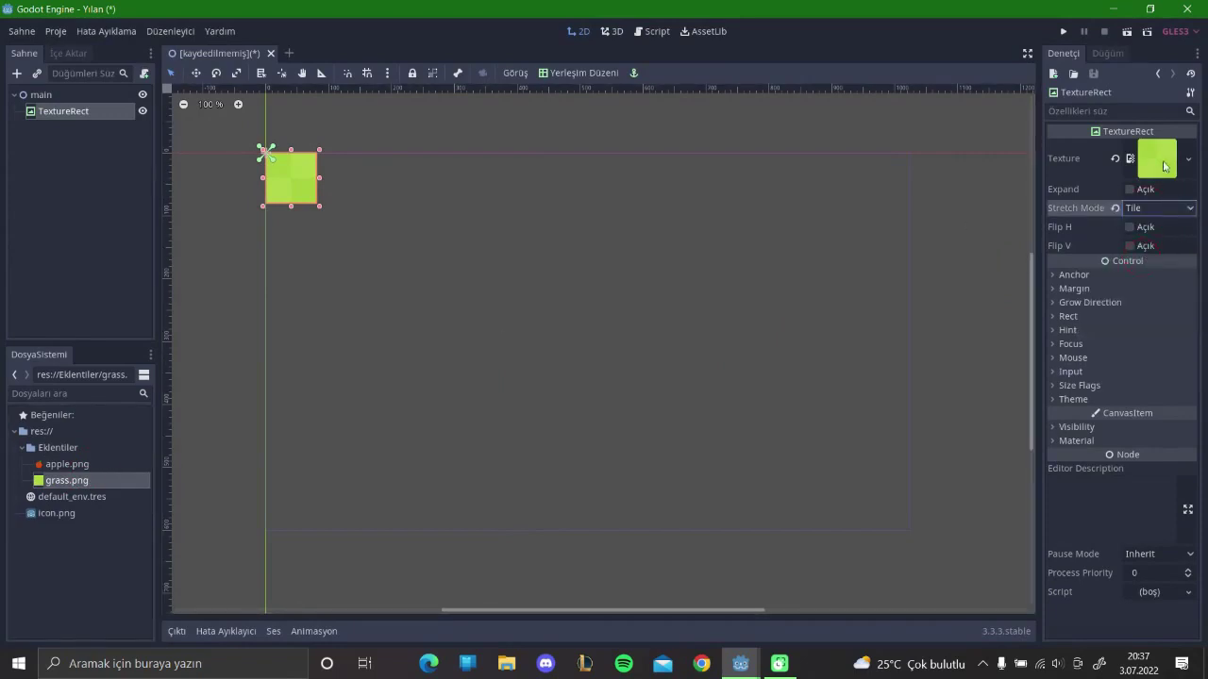
left_click(1067, 316)
left_click(1161, 369)
type("800")
left_click(1156, 387)
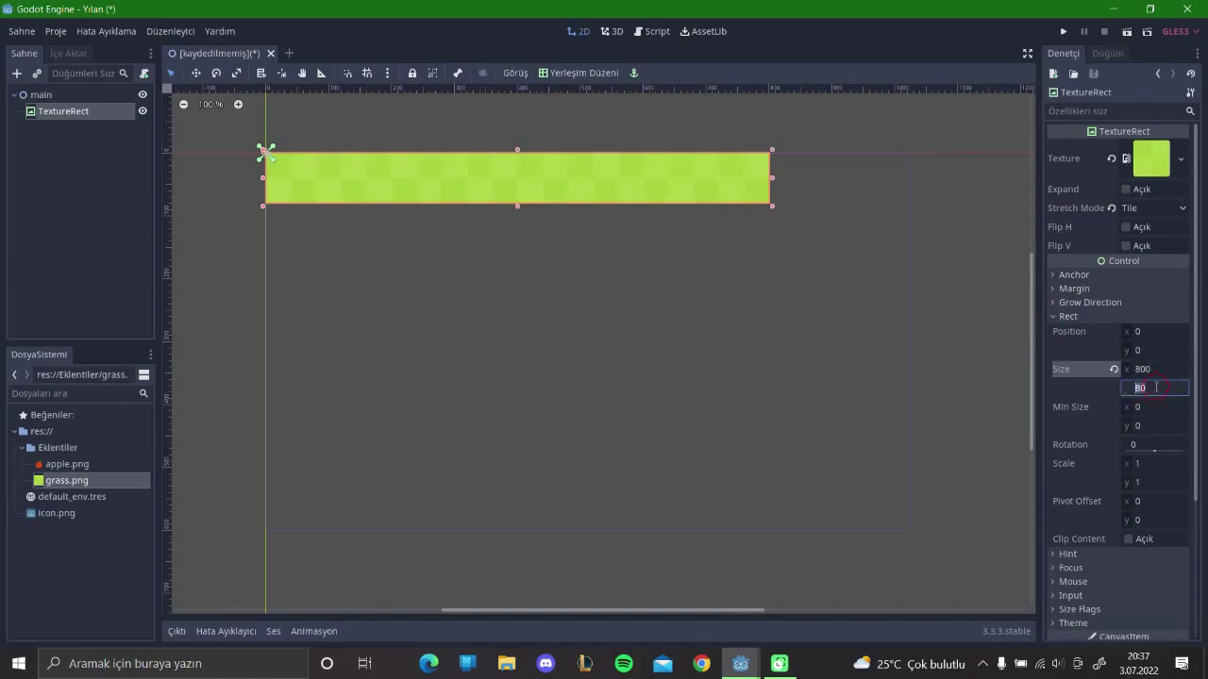
type("800")
left_click(969, 346)
scroll(723, 410, "down", 2)
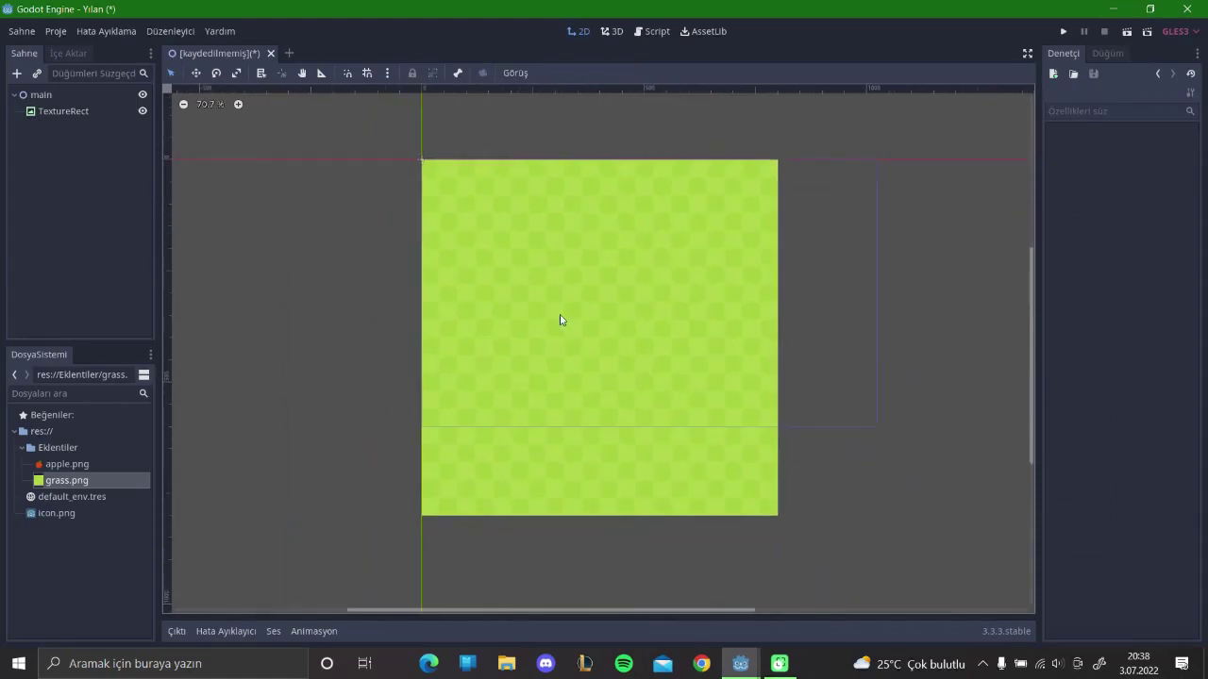
- In Project Settings, set the window width and height to 800 and uncheck Resizable
left_click(56, 31)
left_click(80, 52)
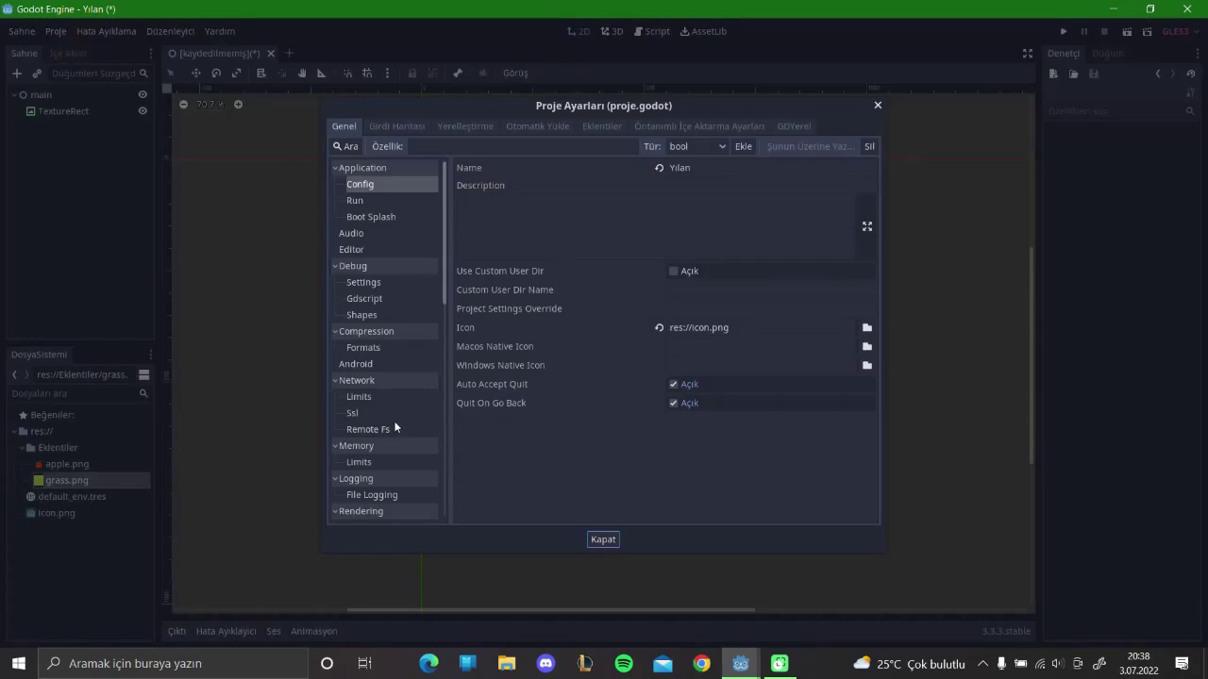
scroll(395, 423, "down", 4)
scroll(385, 316, "down", 4)
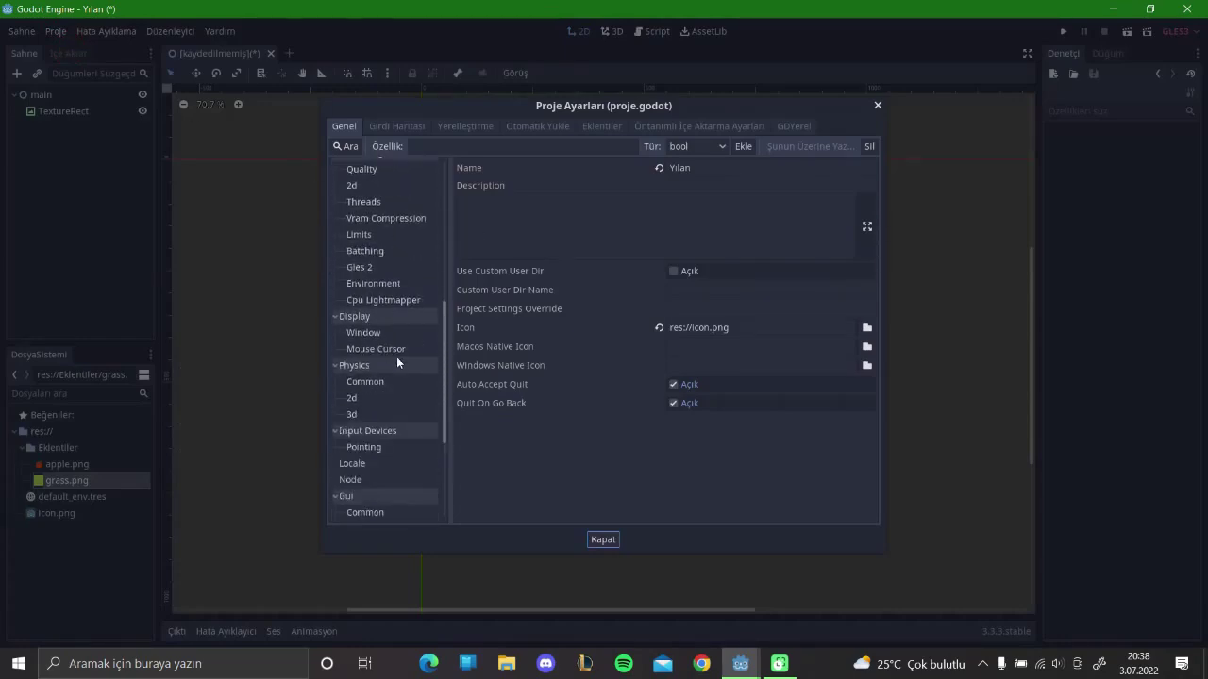
left_click(372, 332)
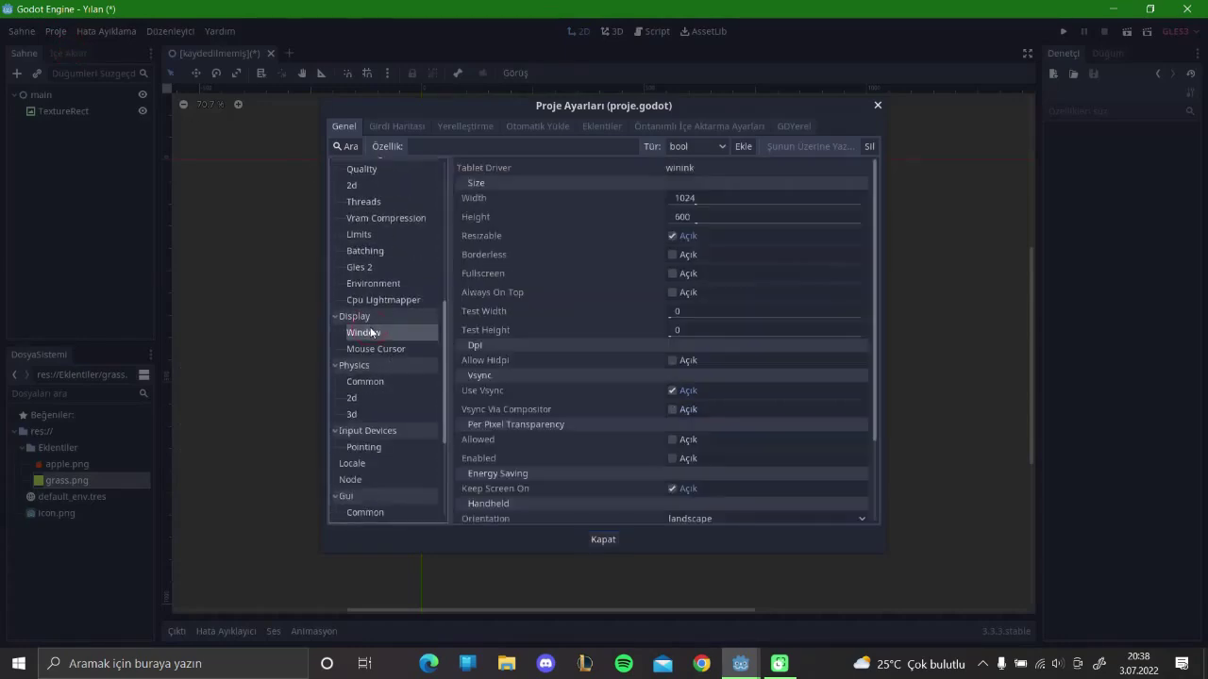
left_click(703, 197)
type("800")
left_click(695, 215)
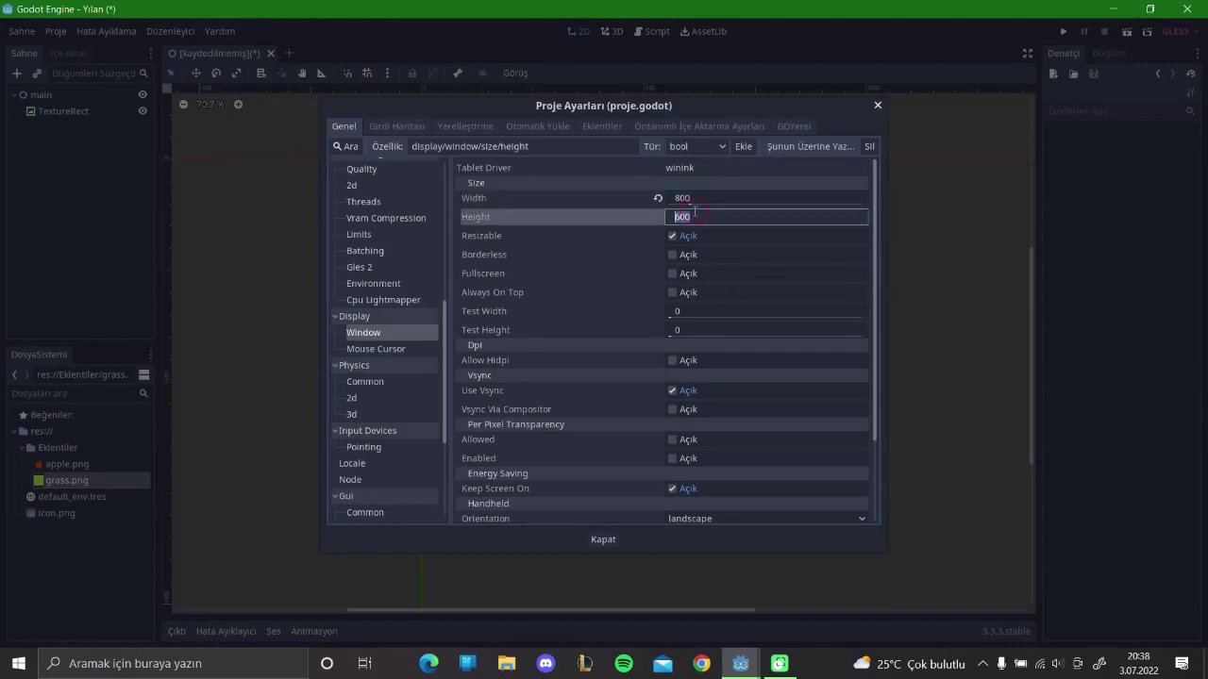
type("800")
left_click(682, 236)
left_click(603, 540)
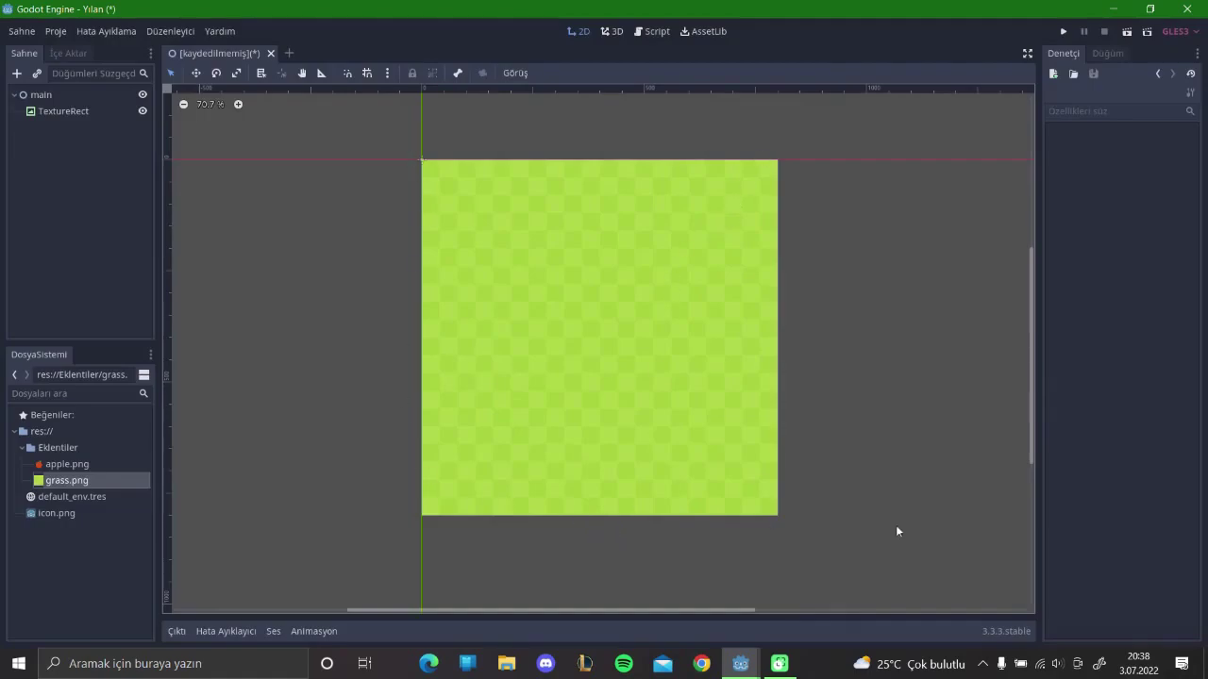
- Save the scene as main.tscn after the first run attempt finds no main scene
key("F5")
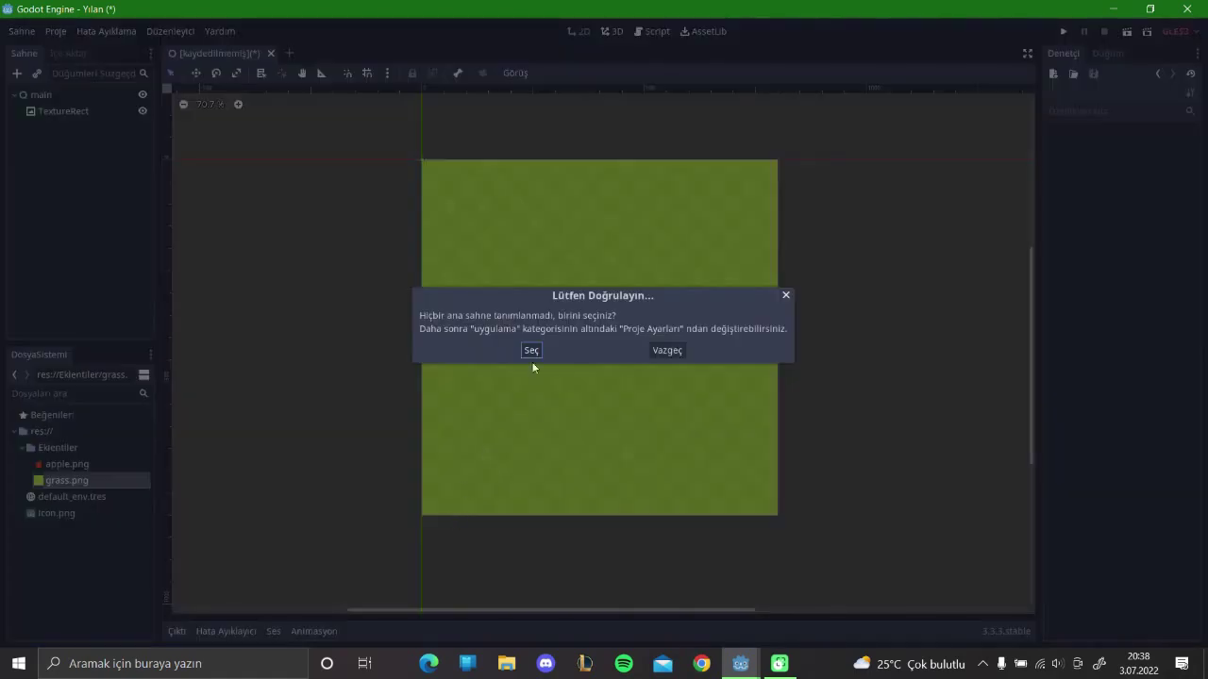
left_click(784, 298)
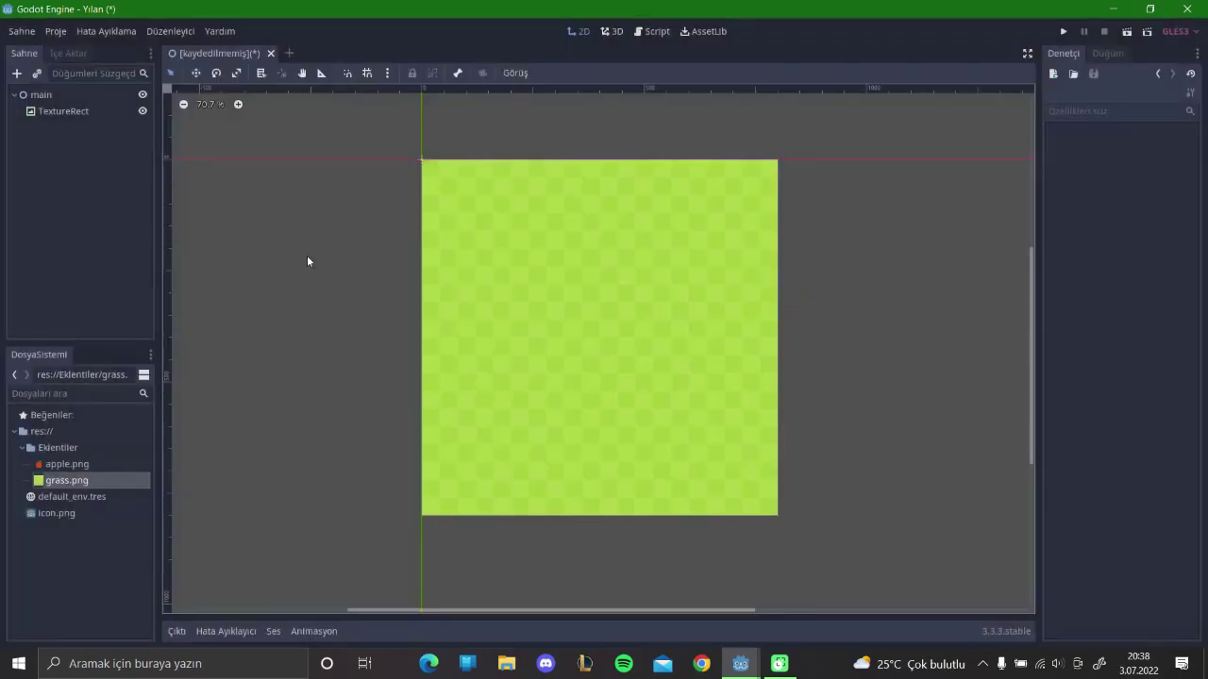
key("ctrl+s")
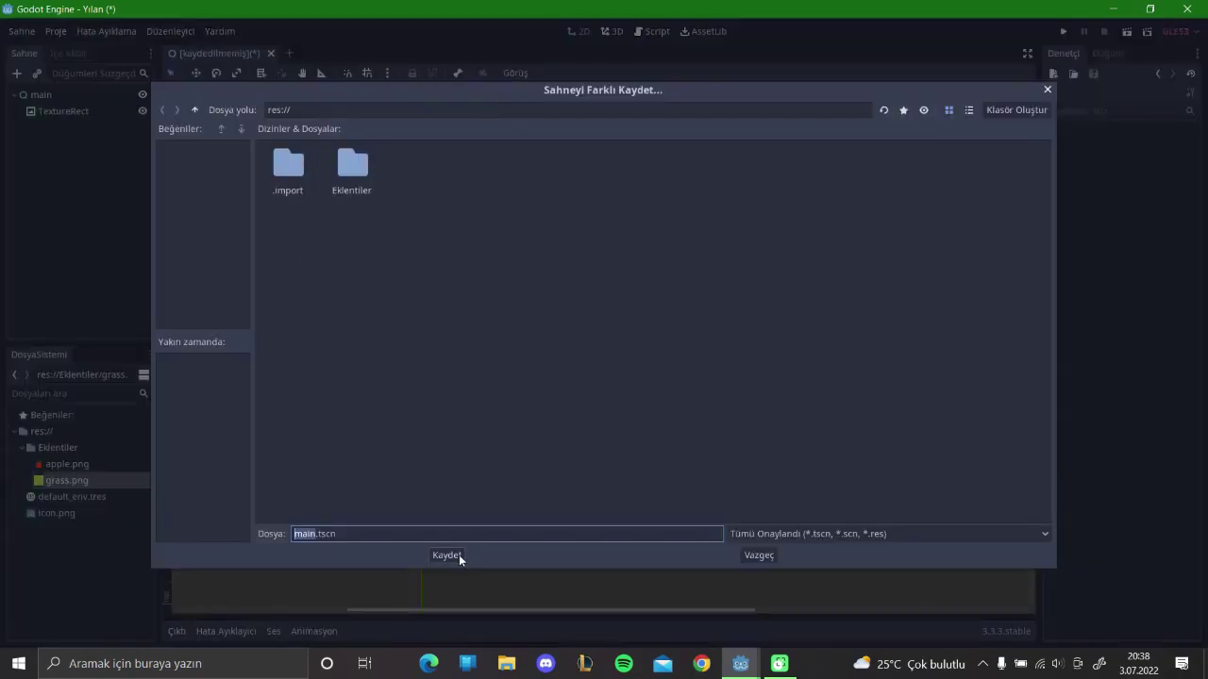
left_click(458, 555)
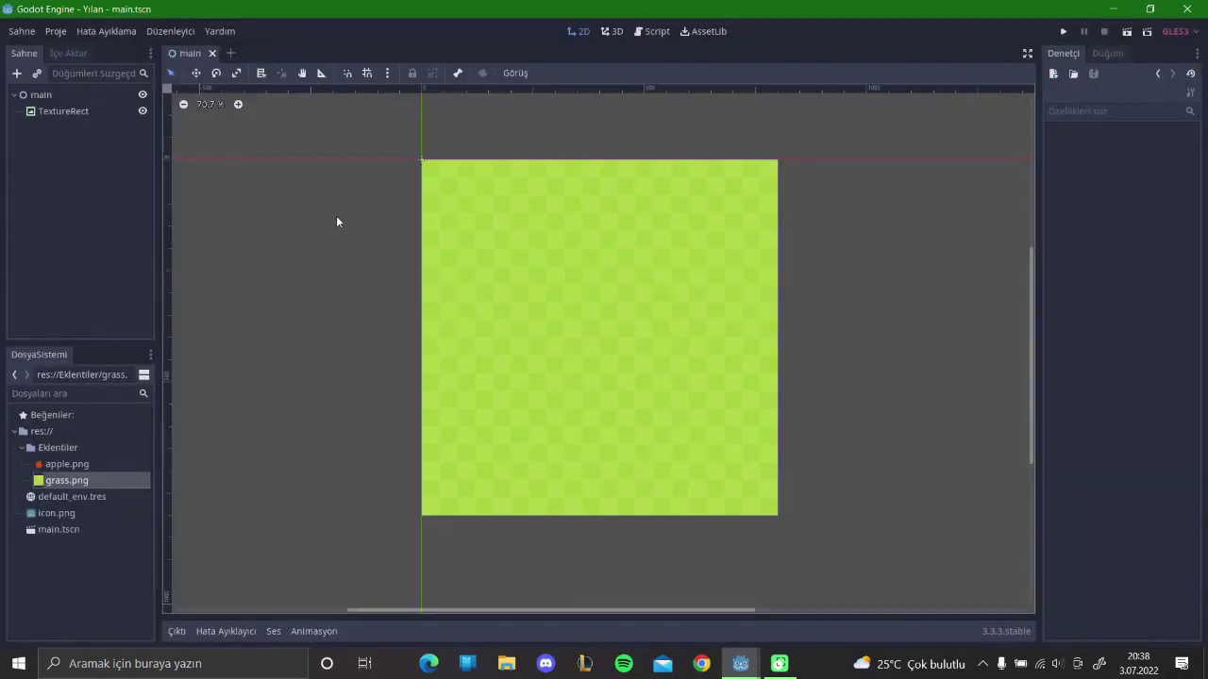
- Select main.tscn as the project's main scene, run the game, then close it
key("F5")
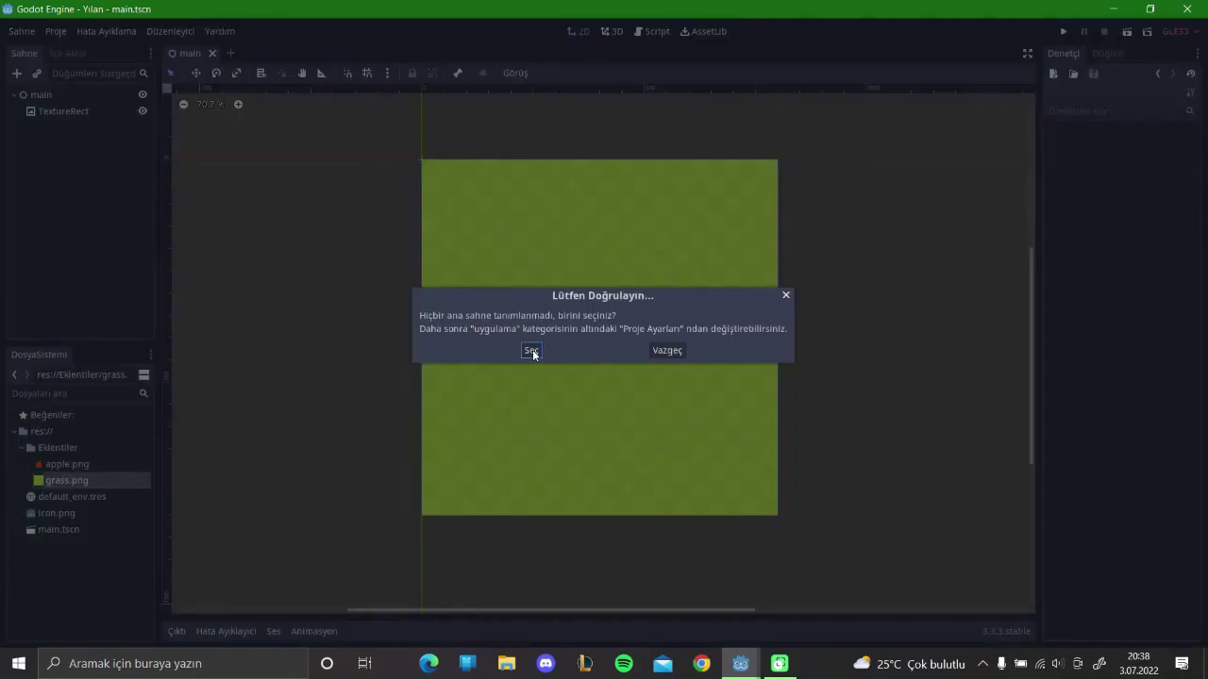
left_click(533, 352)
left_click(444, 560)
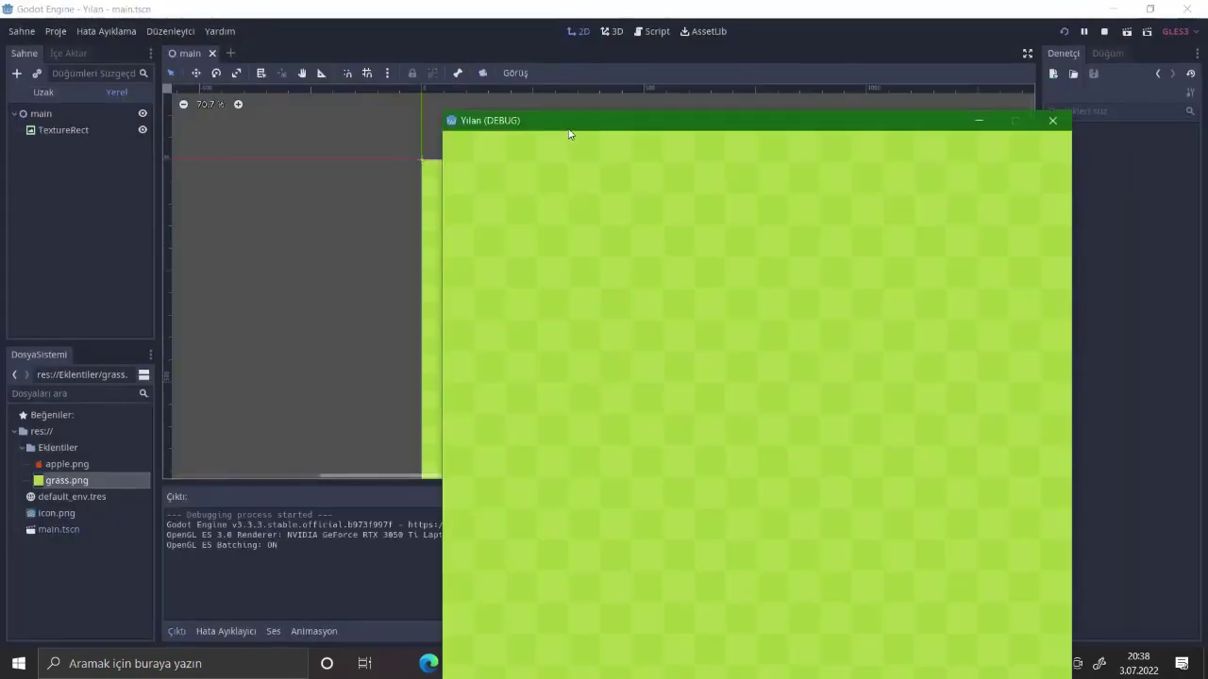
left_click_drag(569, 132, 382, 57)
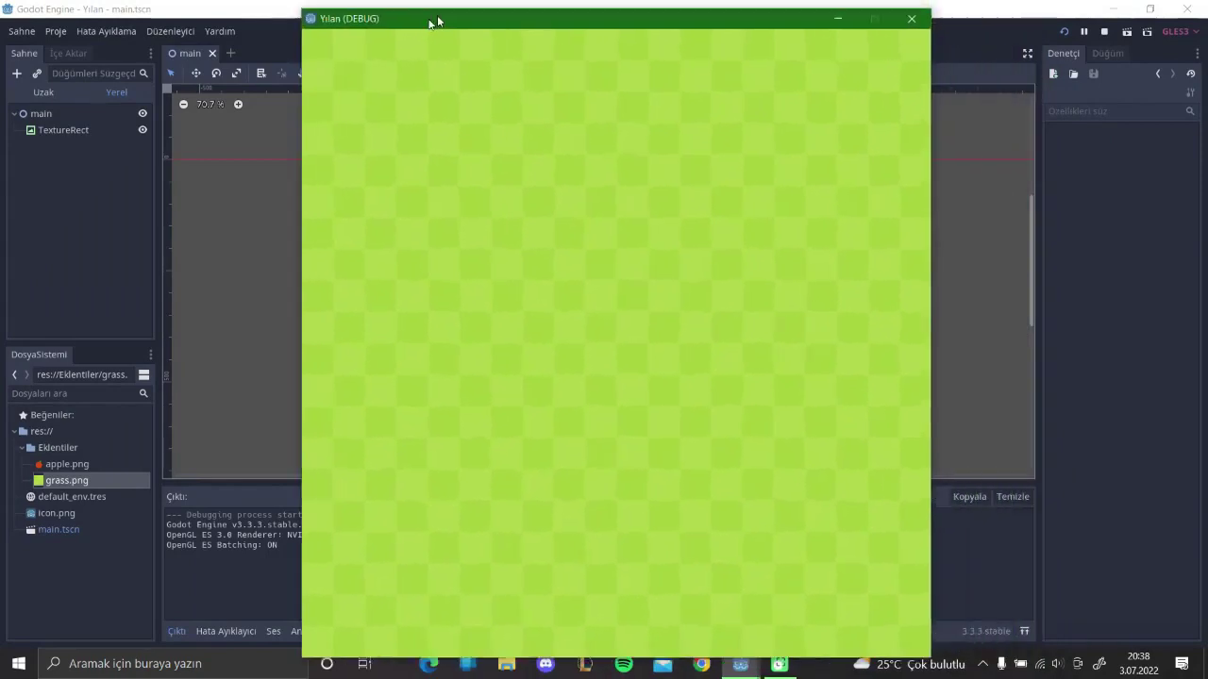
left_click(861, 44)
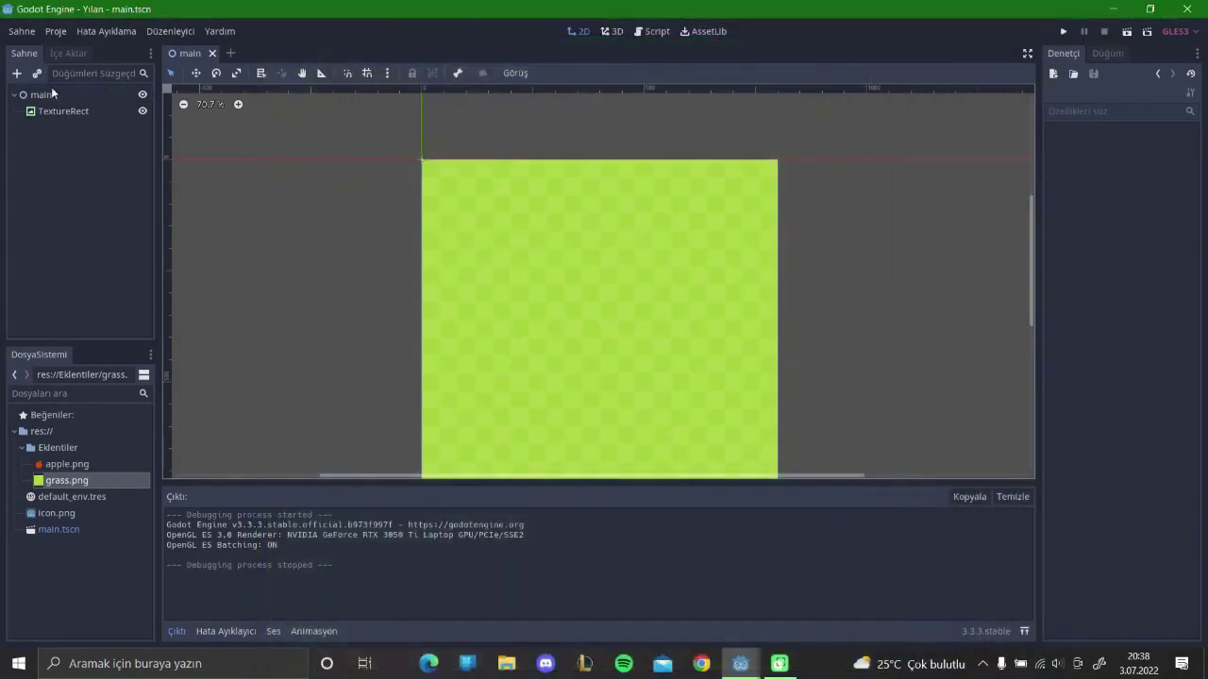
- Rename the TextureRect to arkaplan and save the scene
right_click(63, 112)
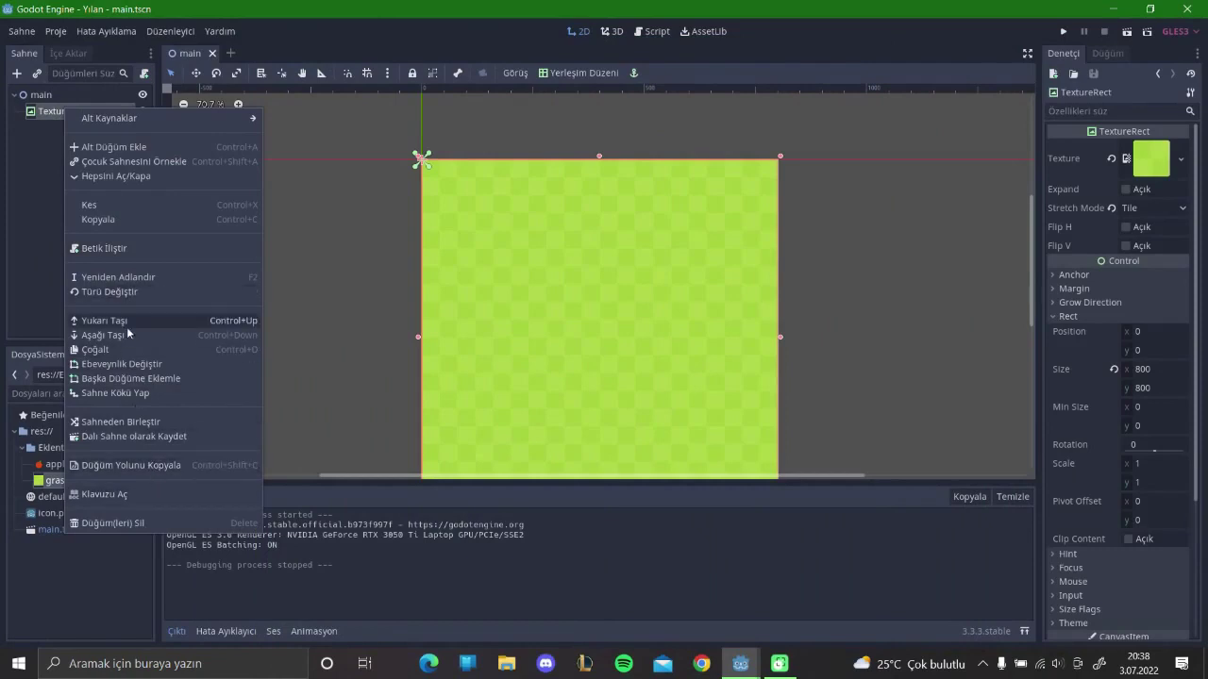
left_click(118, 278)
type("arkaplan")
key("Return")
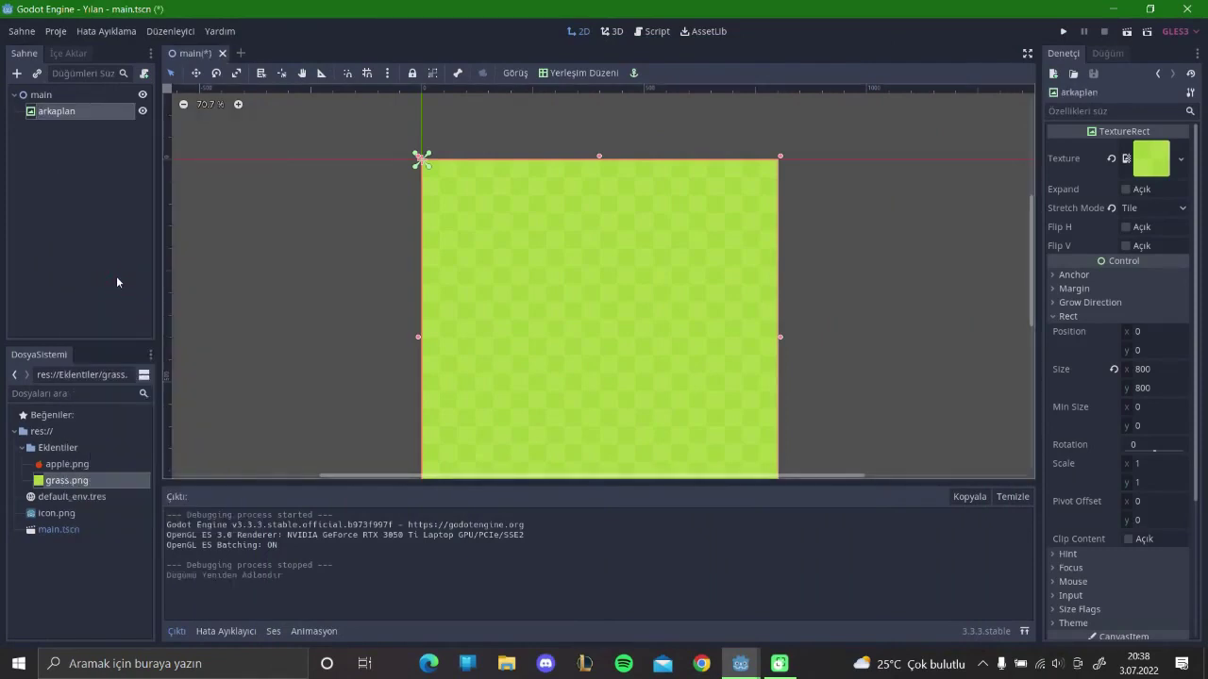
key("ctrl+s")
- Attach a new main.gd script to main, strip it to extends Node2D, and save
left_click(102, 95)
left_click(143, 73)
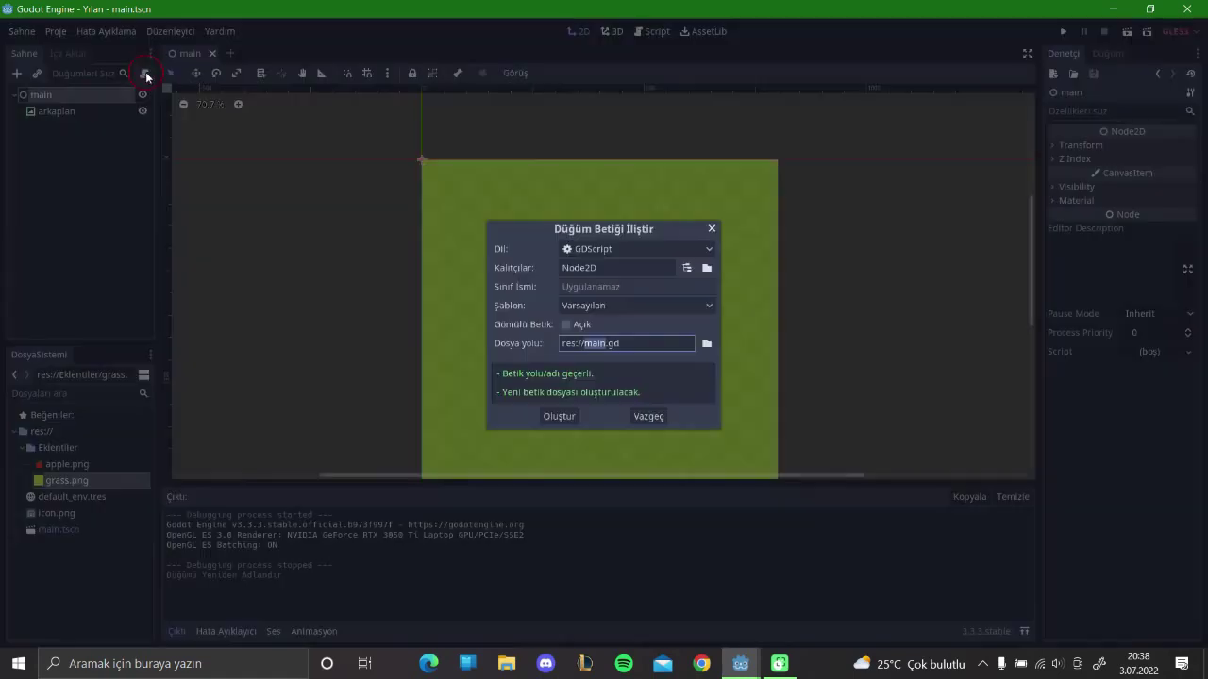
left_click(563, 417)
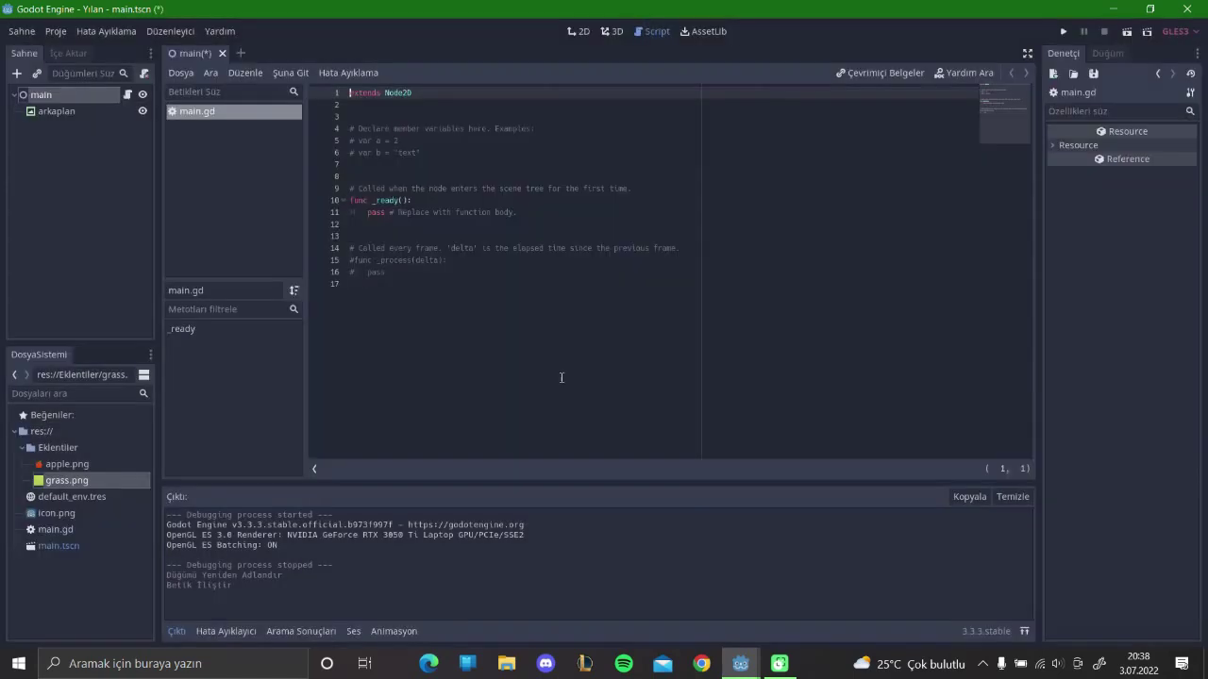
left_click_drag(359, 284, 305, 128)
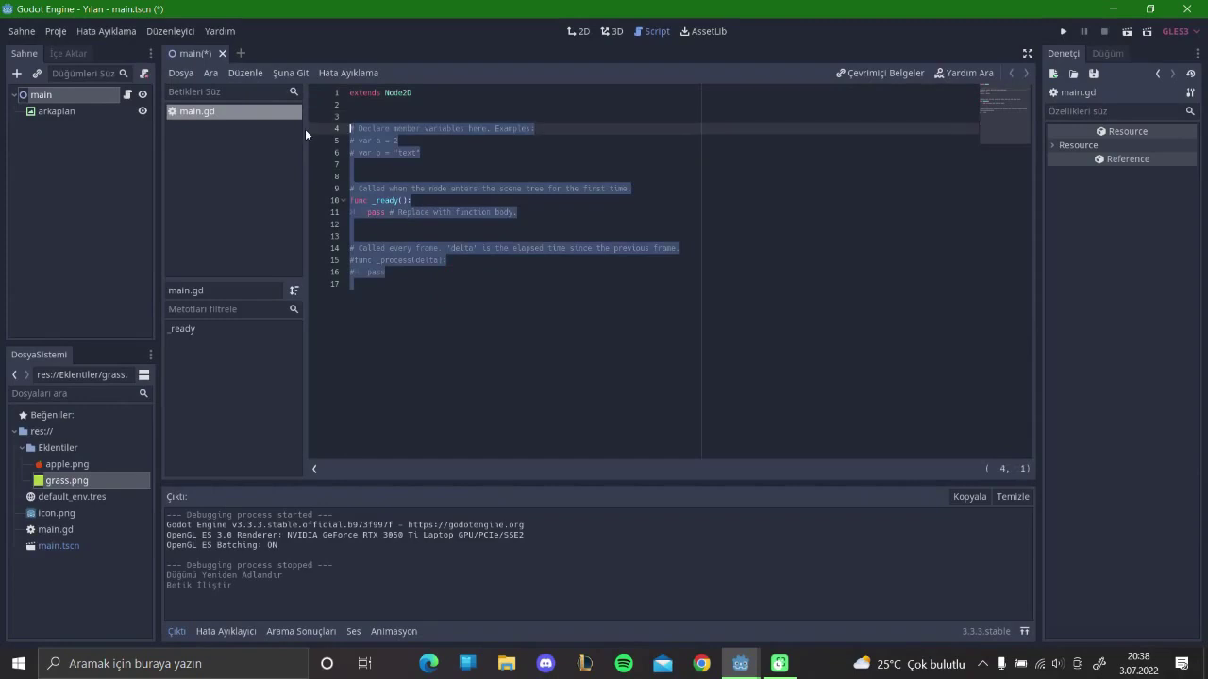
left_click_drag(386, 284, 312, 127)
key("BackSpace")
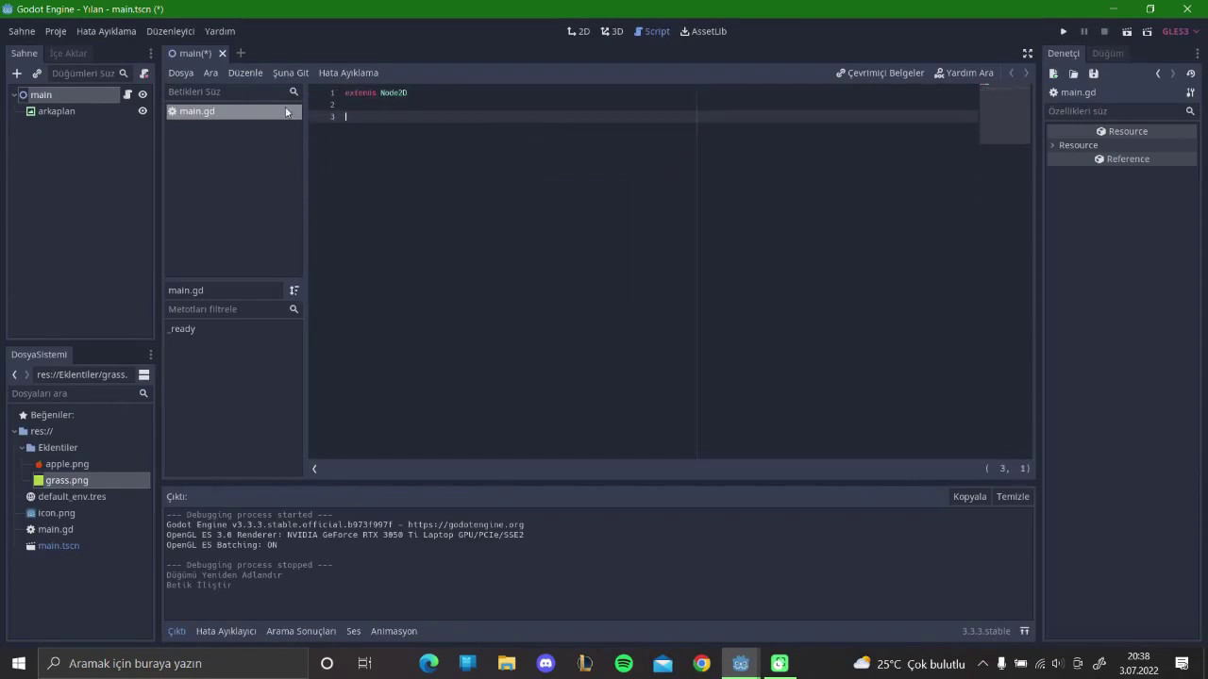
key("BackSpace")
key("ctrl+s")
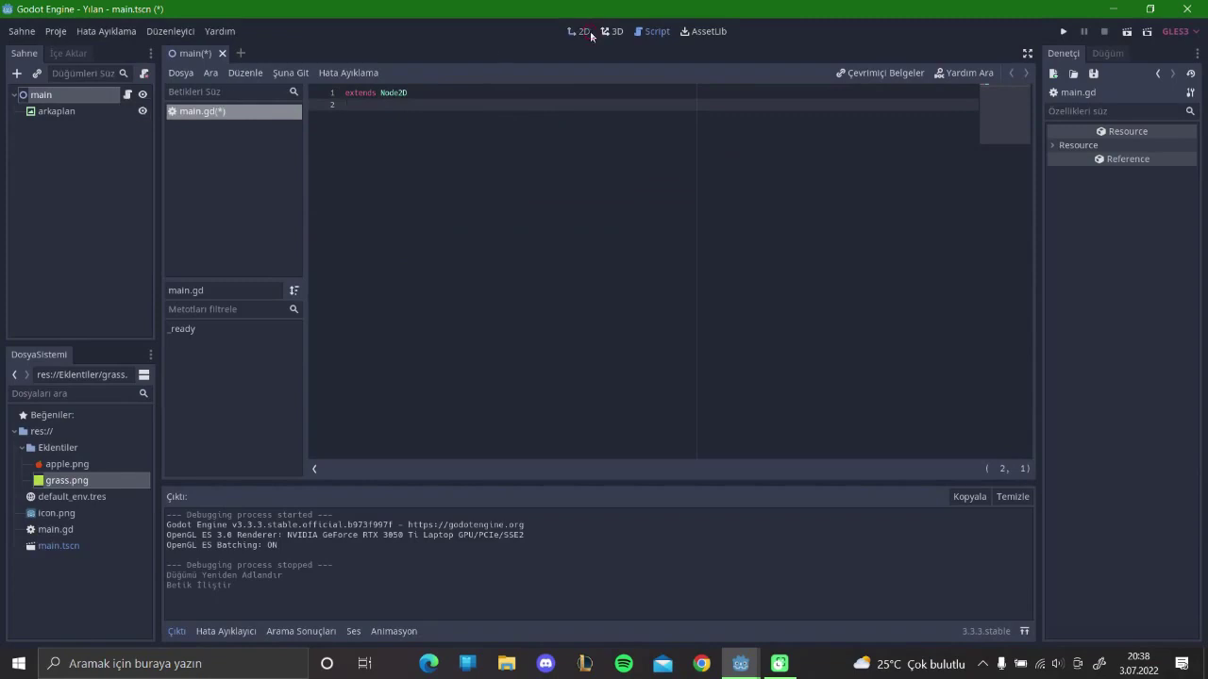
left_click(578, 31)
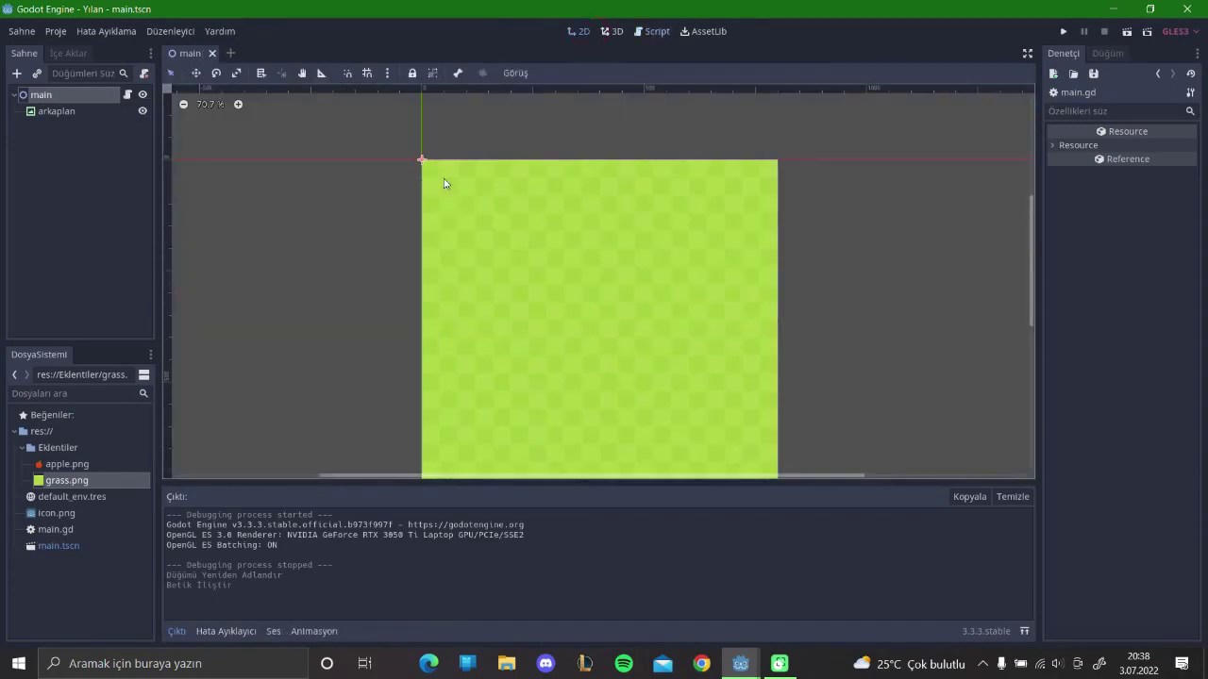
- Add a Timer under main with wait time 0.2 and Autostart on, then save
right_click(76, 94)
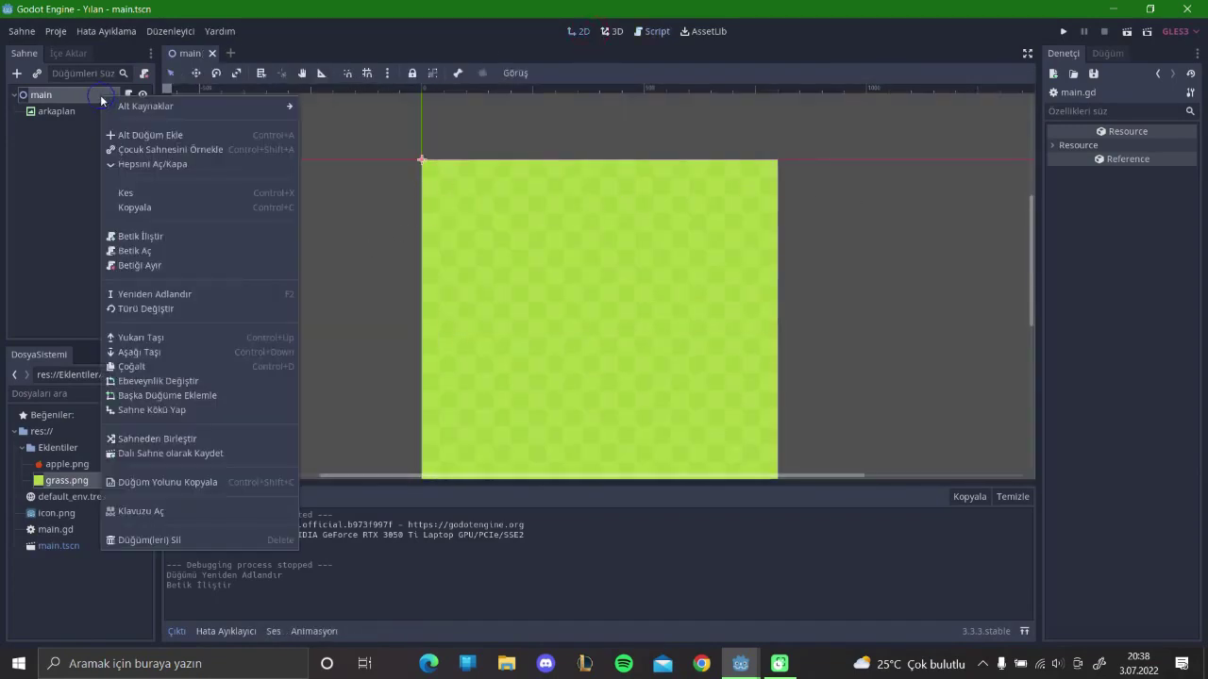
left_click(118, 137)
type("ti")
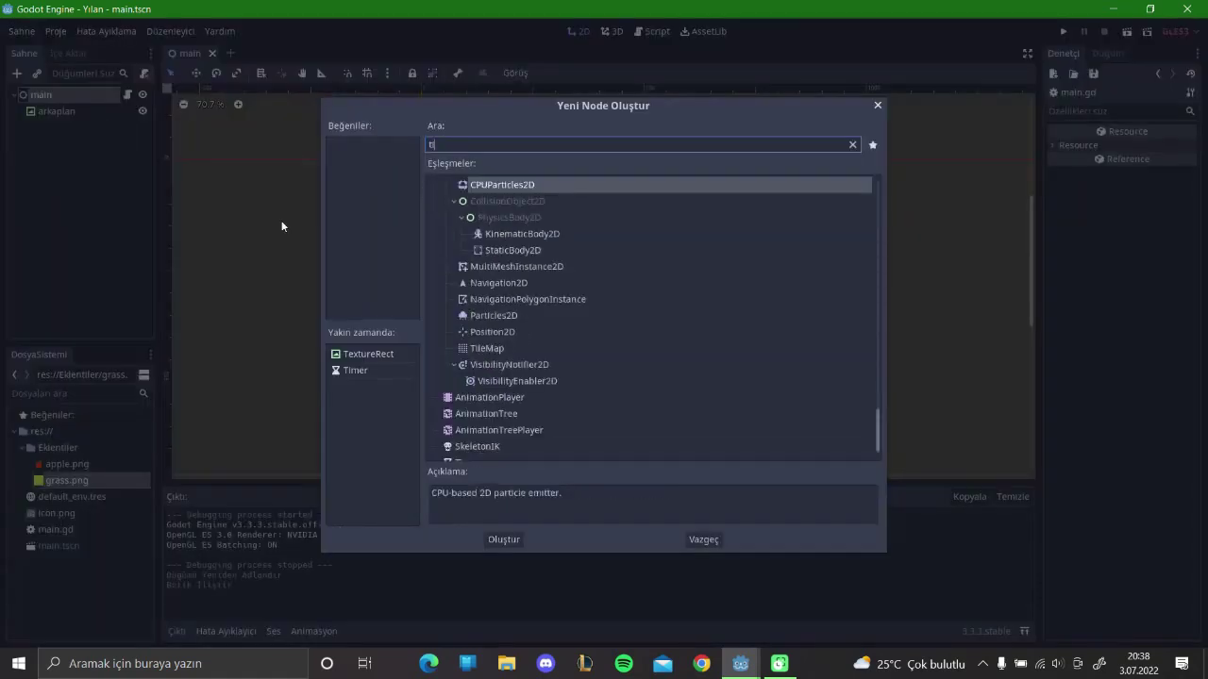
type("mer")
key("Return")
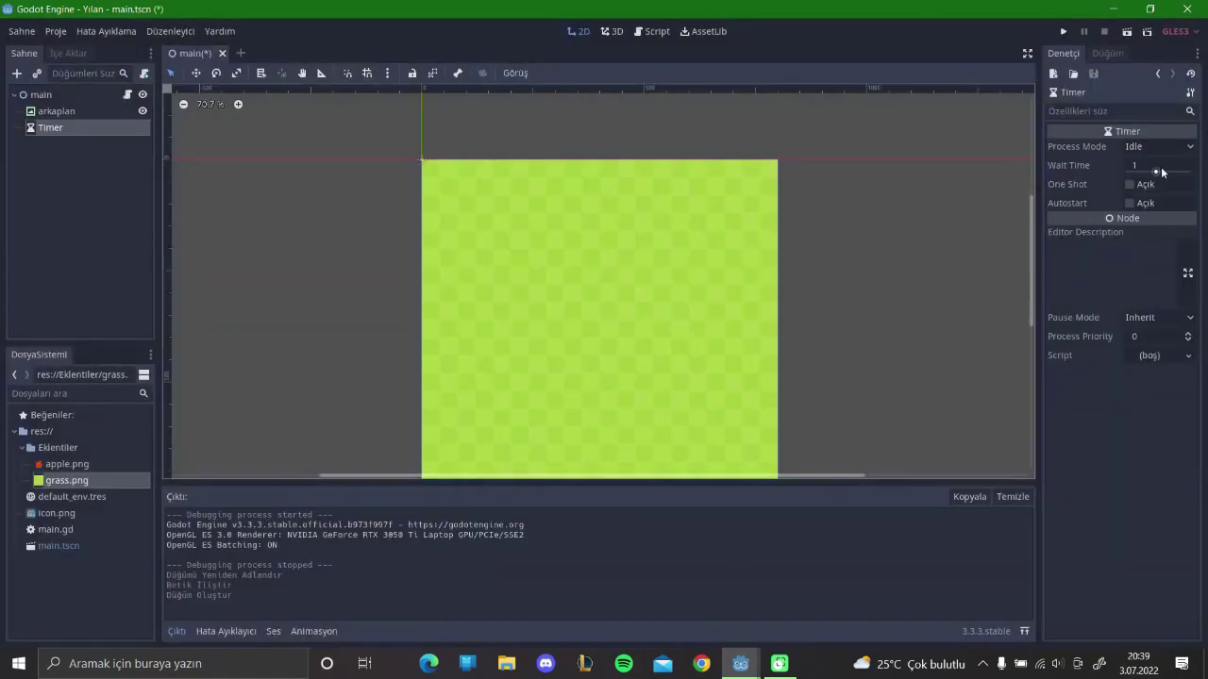
left_click(1153, 165)
type("0.2")
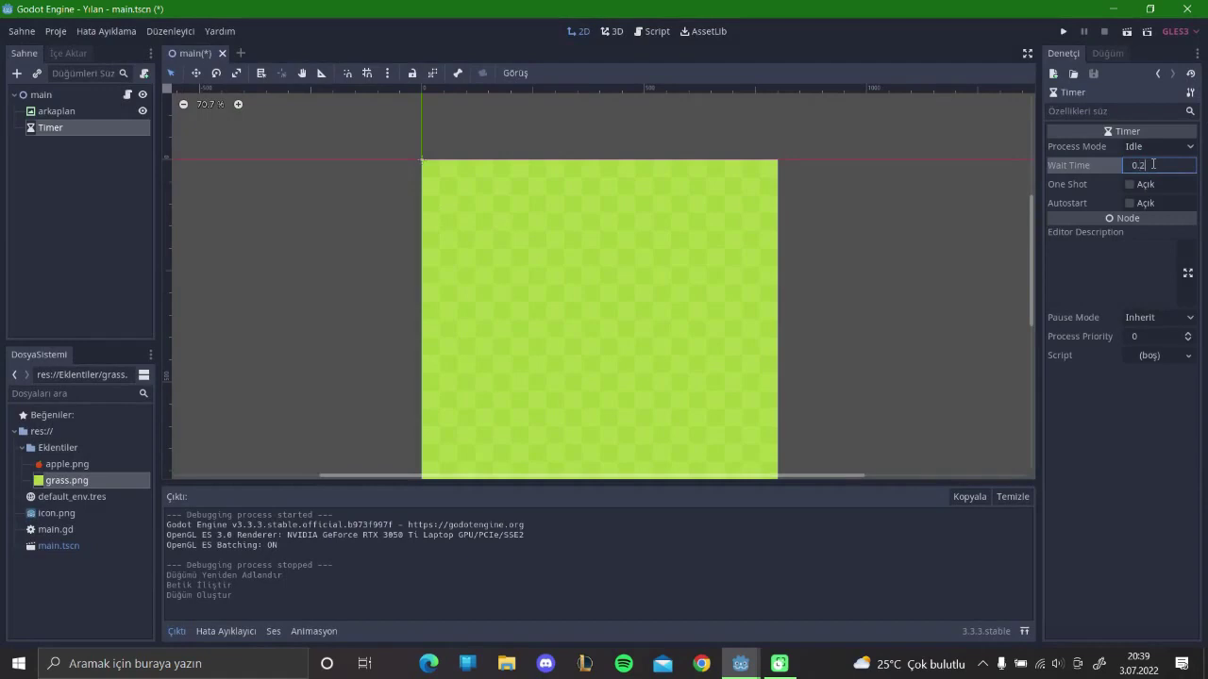
left_click(1129, 203)
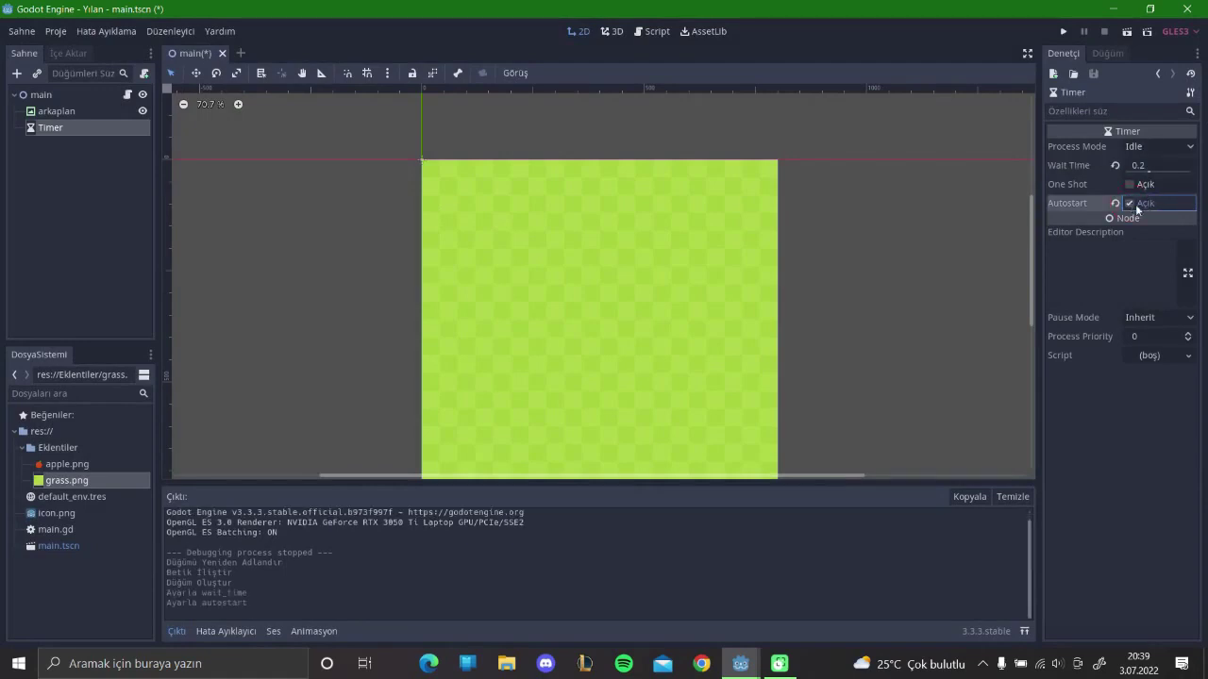
key("ctrl+s")
- Connect the Timer's timeout signal to _on_Timer_timeout in main.gd
left_click(1094, 55)
double_click(1088, 129)
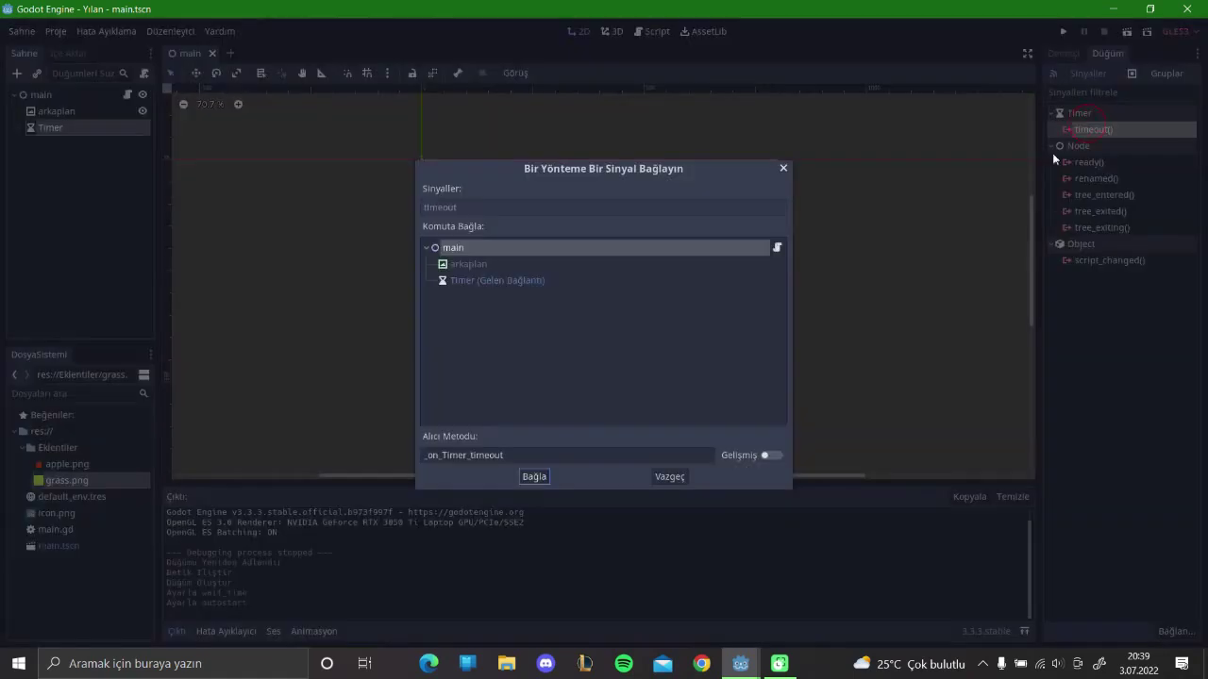
left_click(514, 476)
left_click_drag(608, 164, 375, 141)
left_click(375, 140)
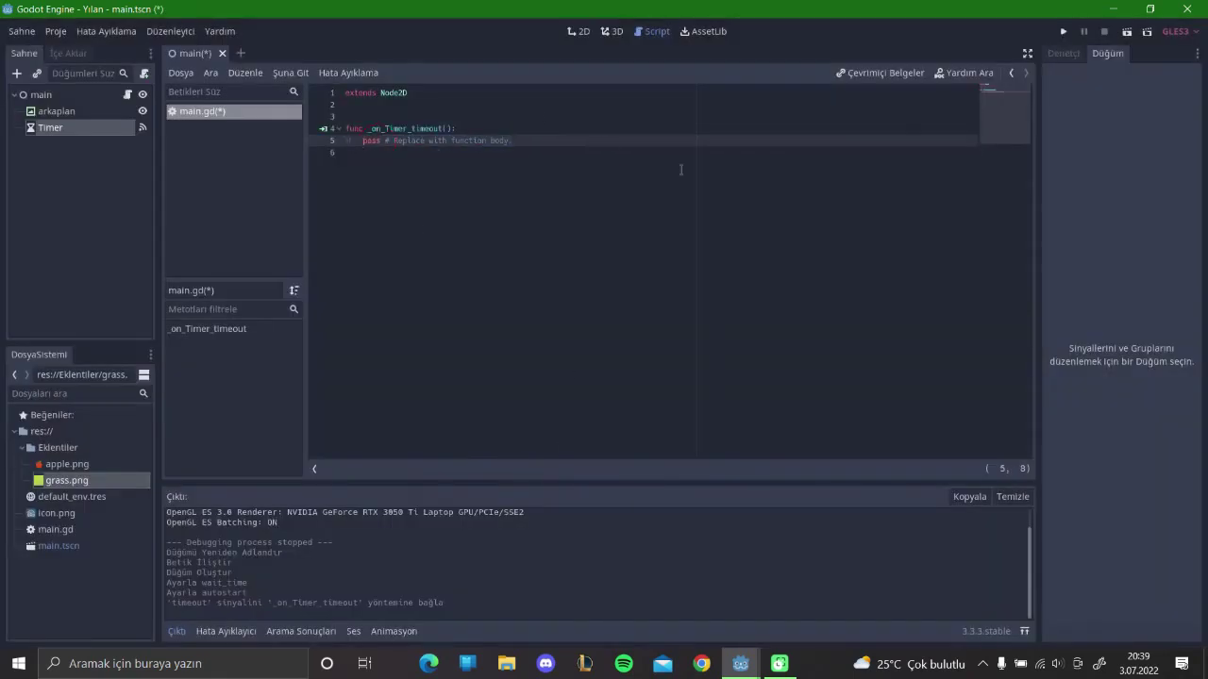
left_click(356, 117)
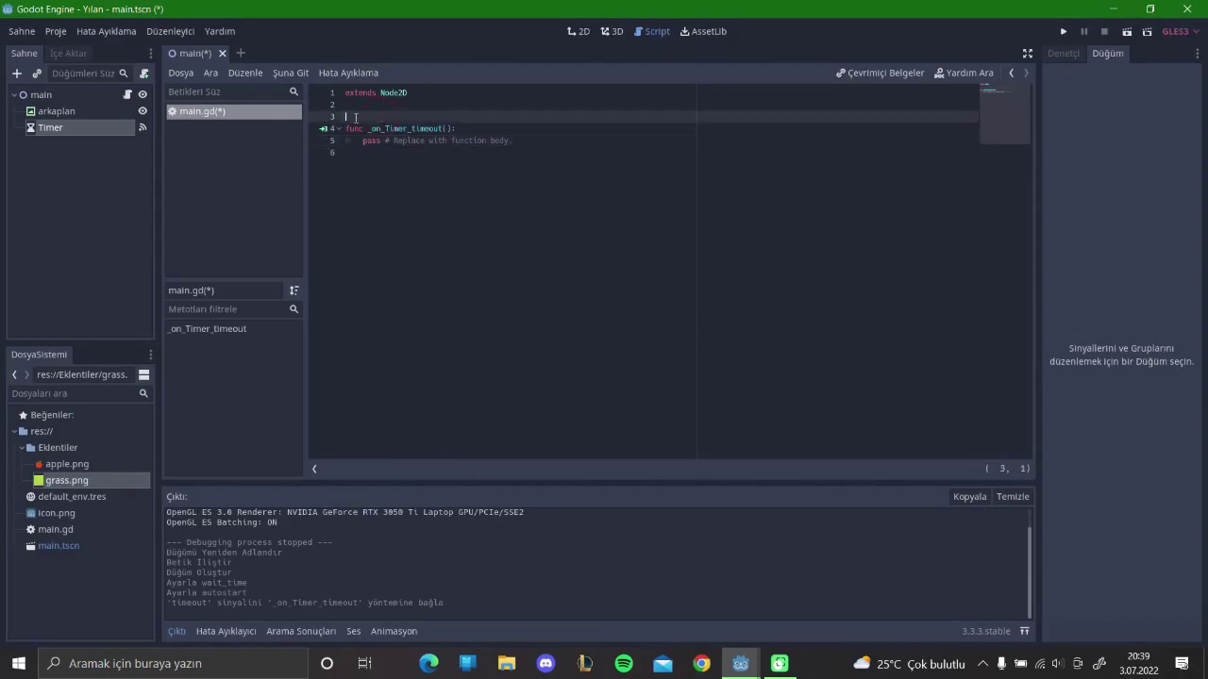
left_click(576, 31)
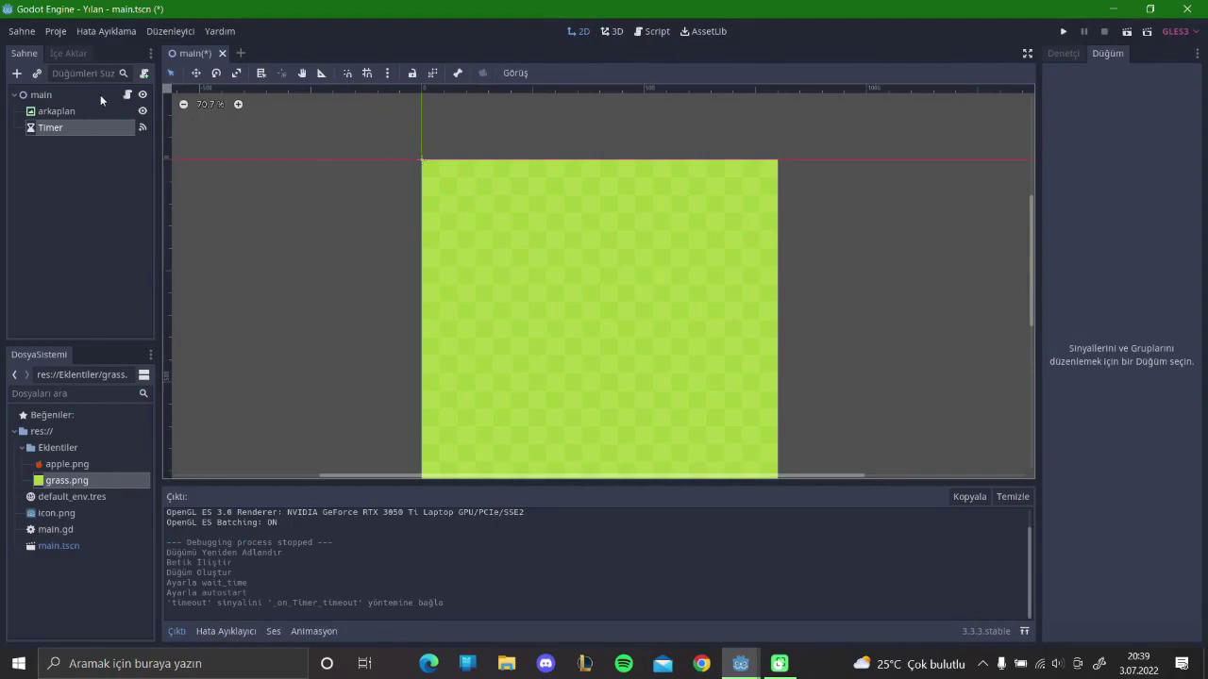
- Add a plain Node as a child of main
right_click(101, 95)
left_click(124, 111)
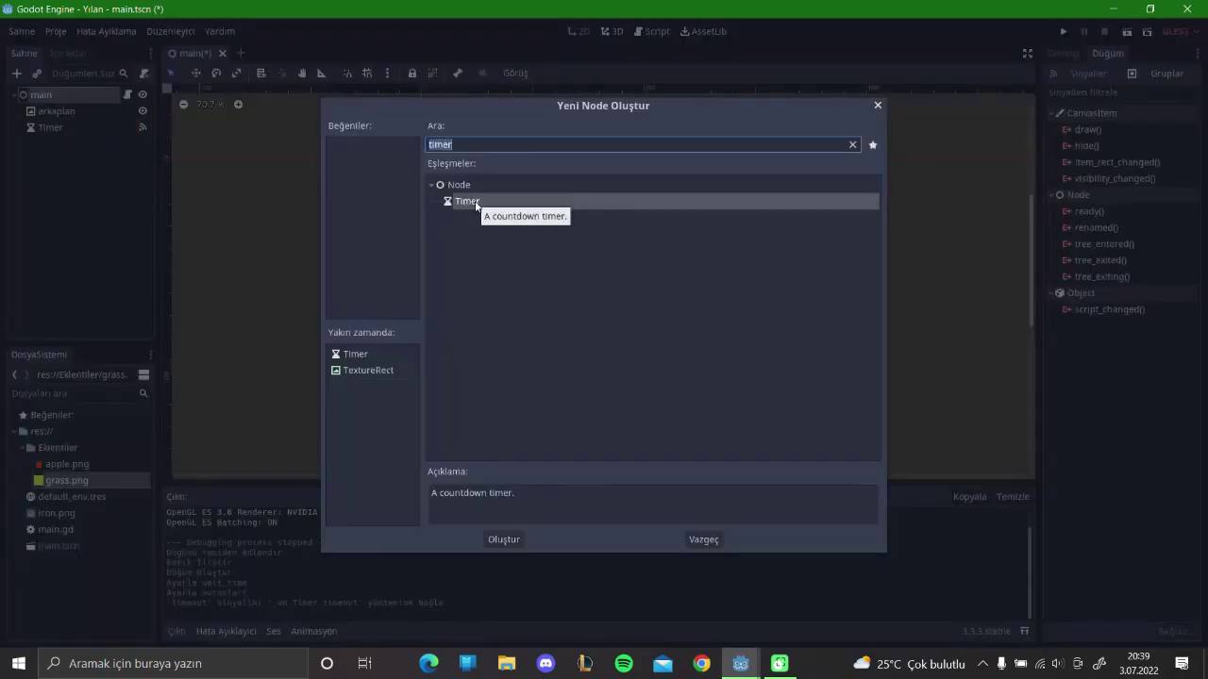
type("yılan")
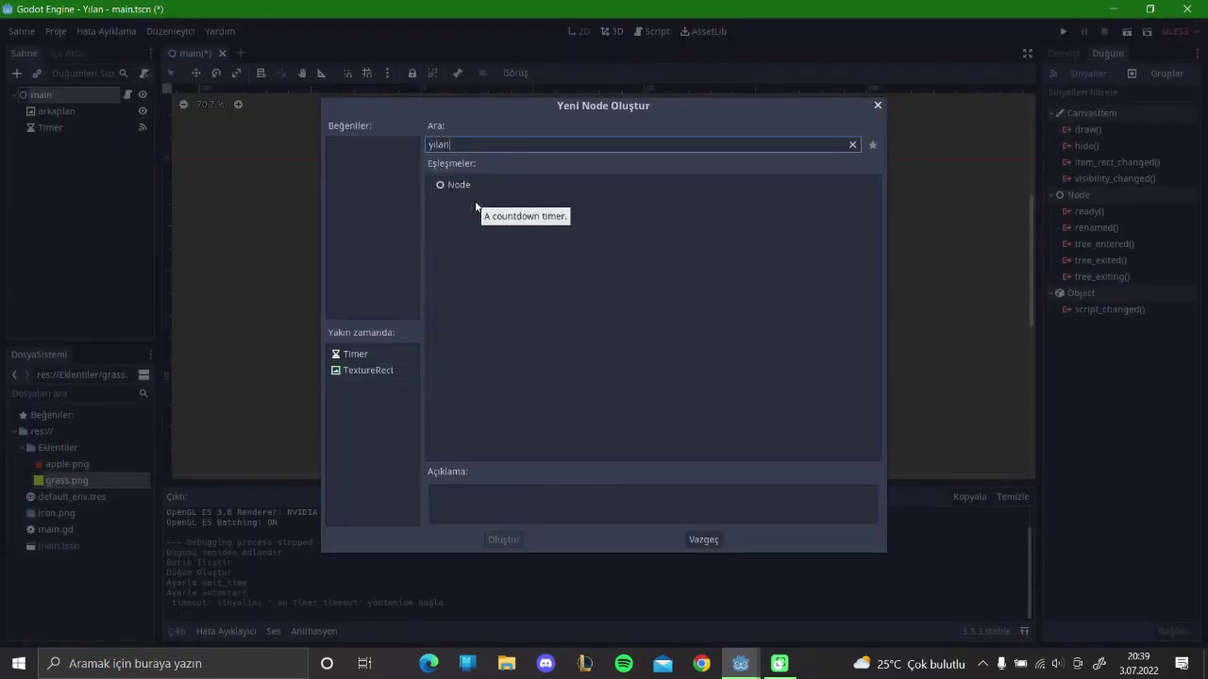
left_click(453, 187)
left_click(509, 539)
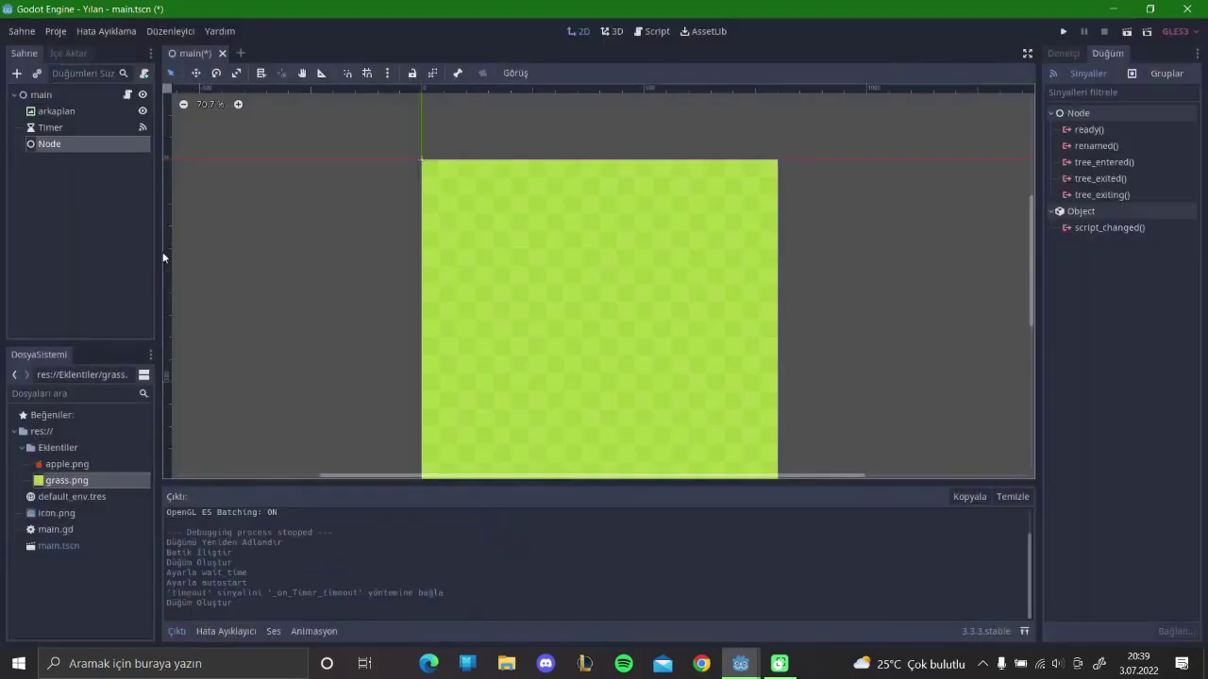
- Rename the new Node to yılan
double_click(71, 145)
type("yılan")
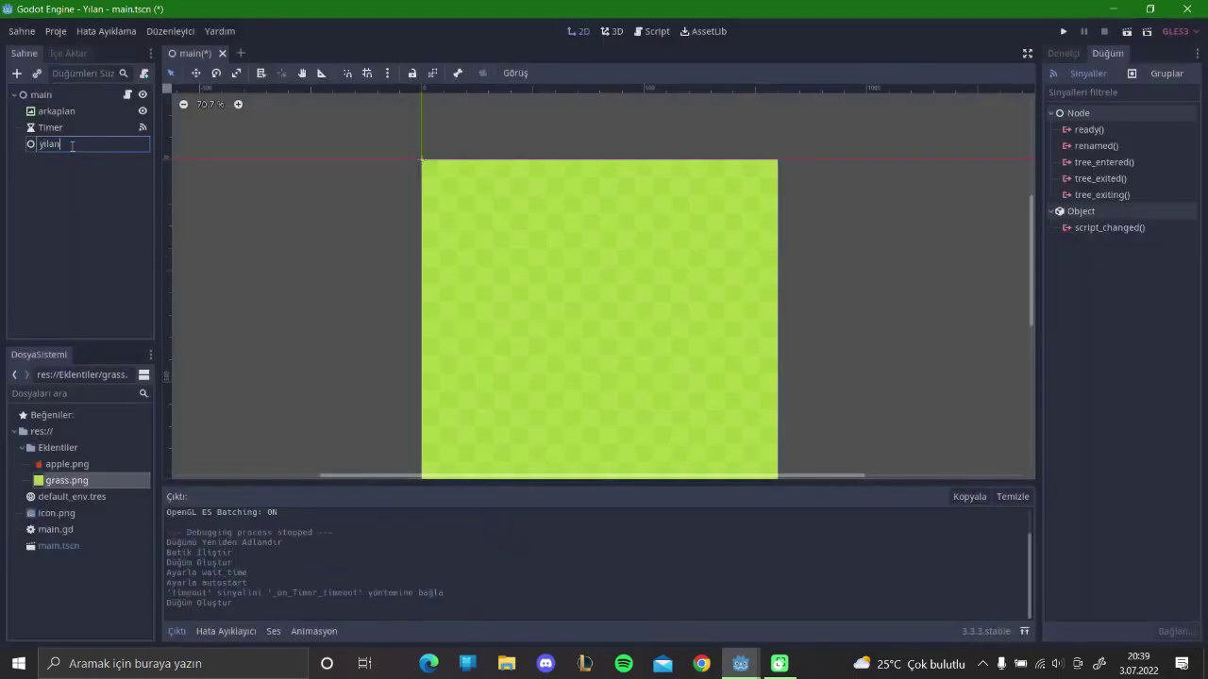
key("Return")
right_click(71, 146)
left_click(41, 146)
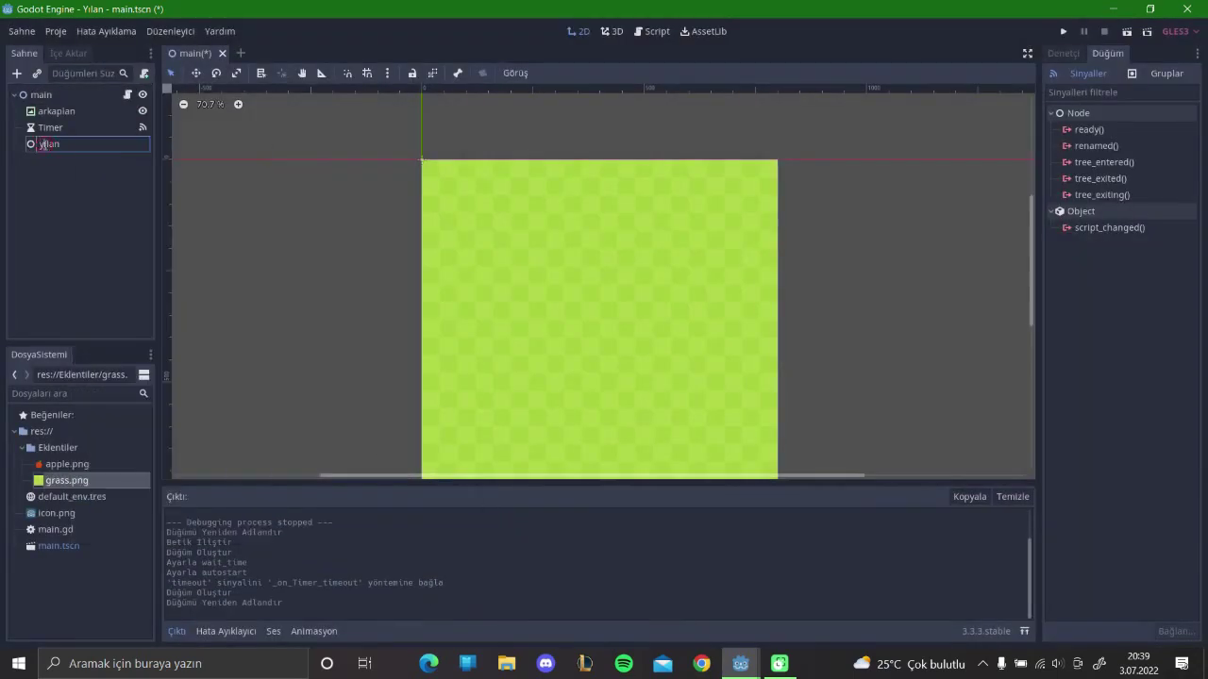
key("Return")
right_click(43, 145)
left_click(132, 157)
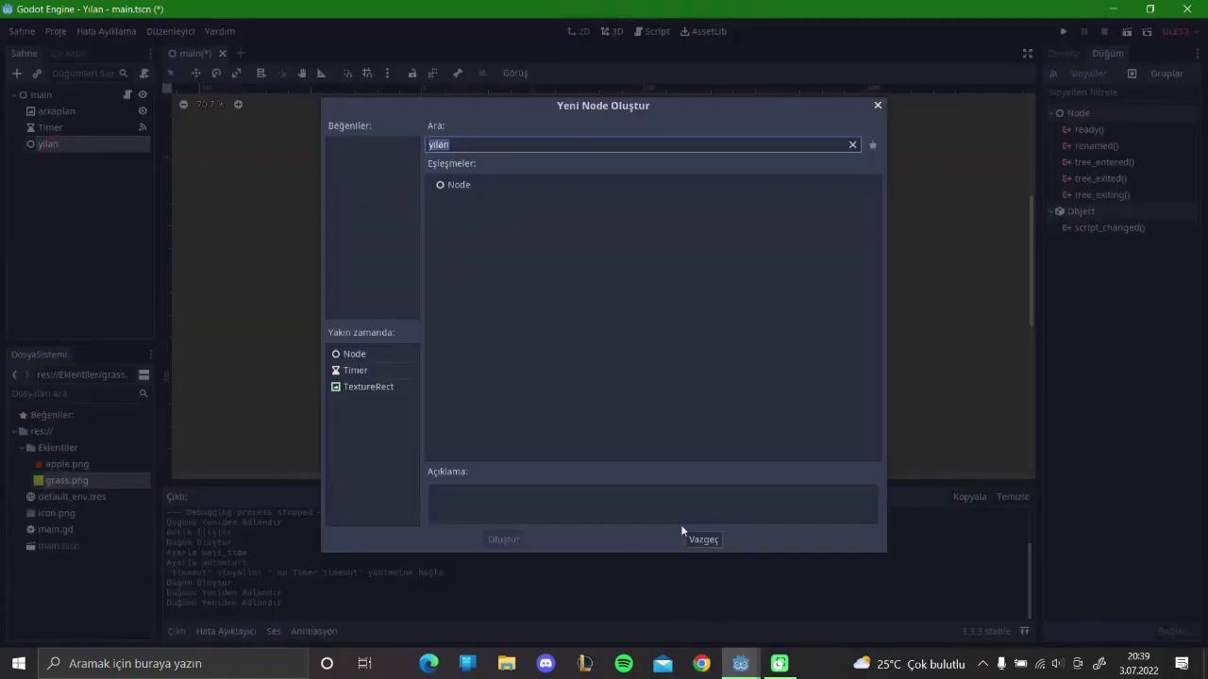
- Search for 'color' and create a ColorRect under yılan
key("BackSpace")
type("co")
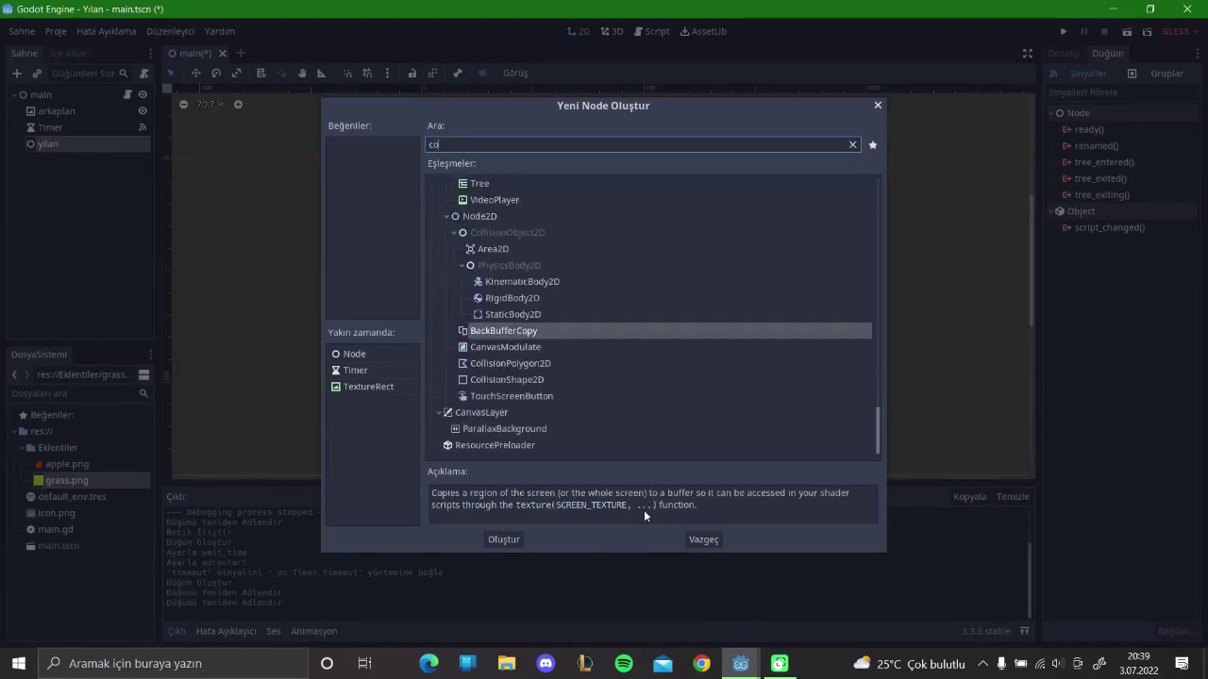
type("lor")
key("Down")
key("Down")
key("Down")
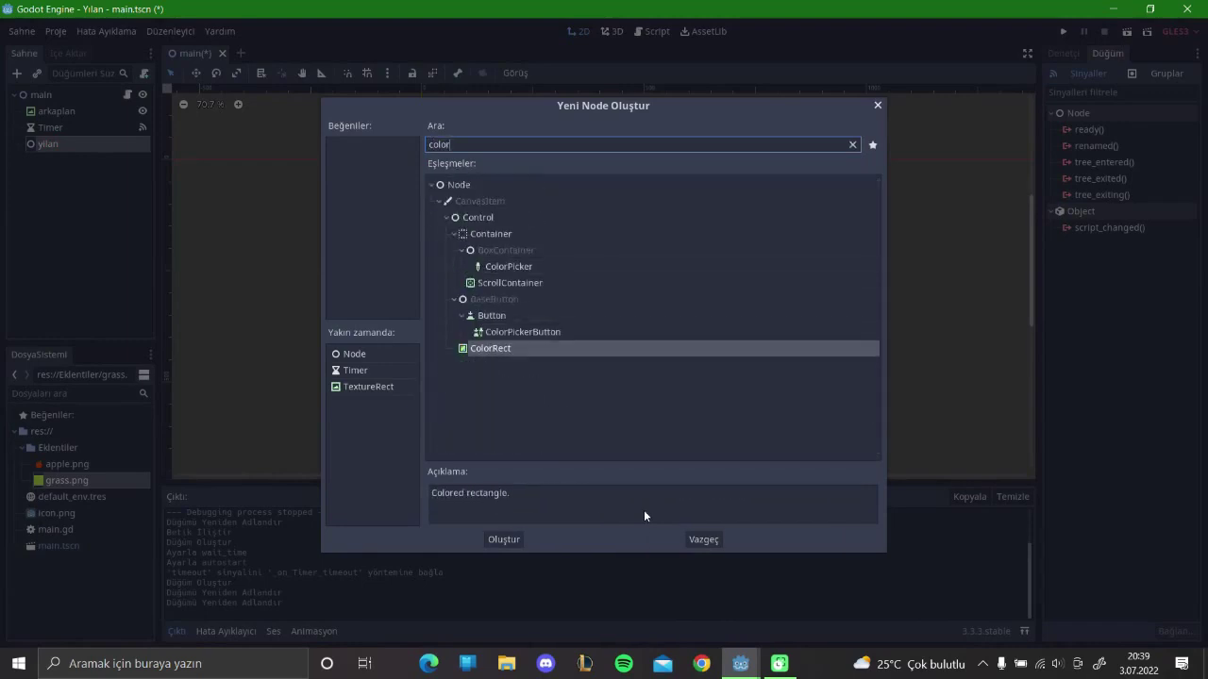
key("Return")
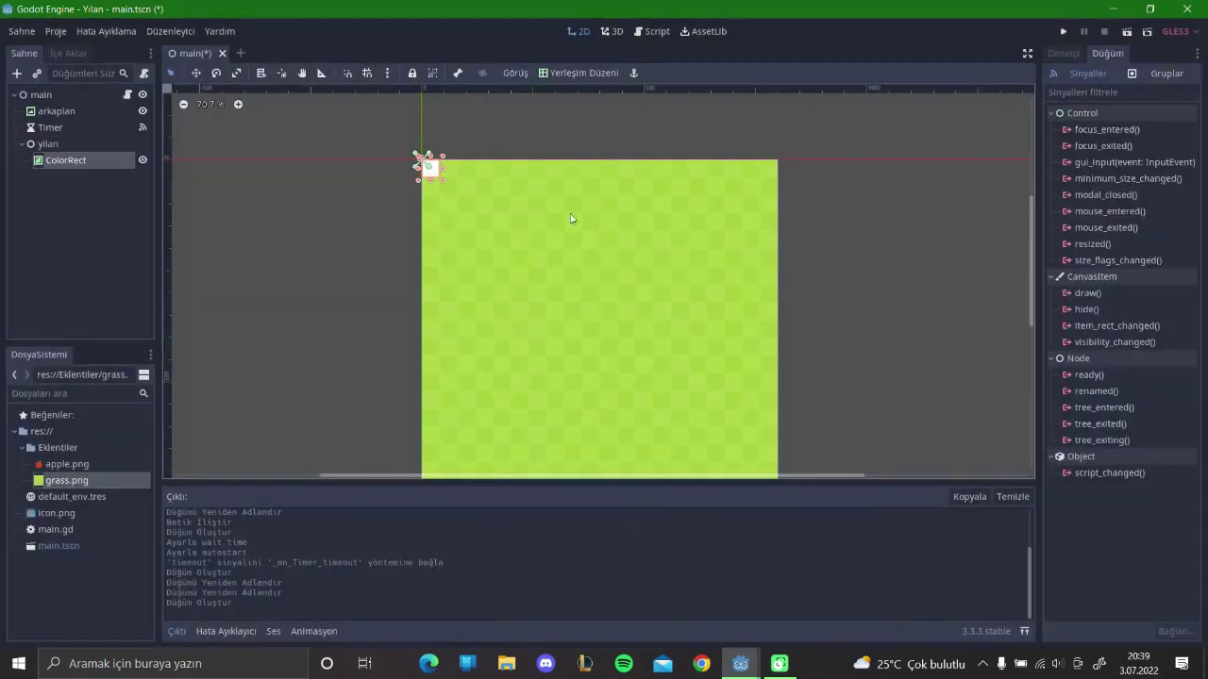
- Set the ColorRect's colour to blue (hex 0000ff)
left_click(1062, 55)
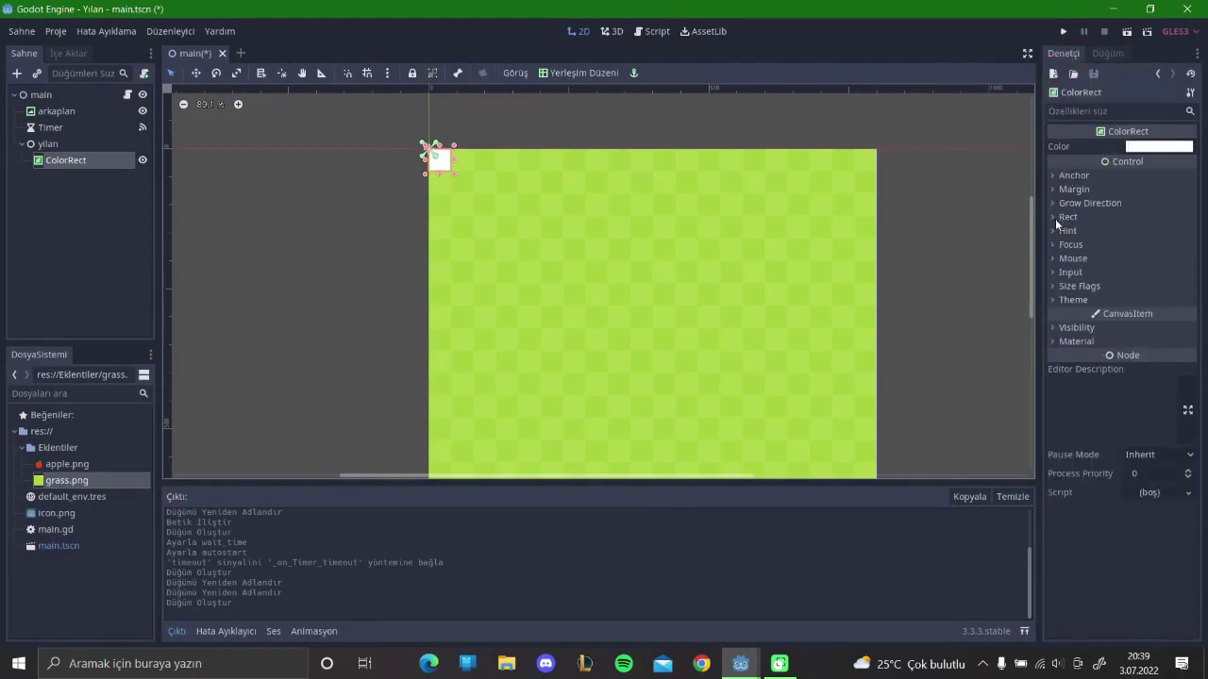
left_click(1150, 150)
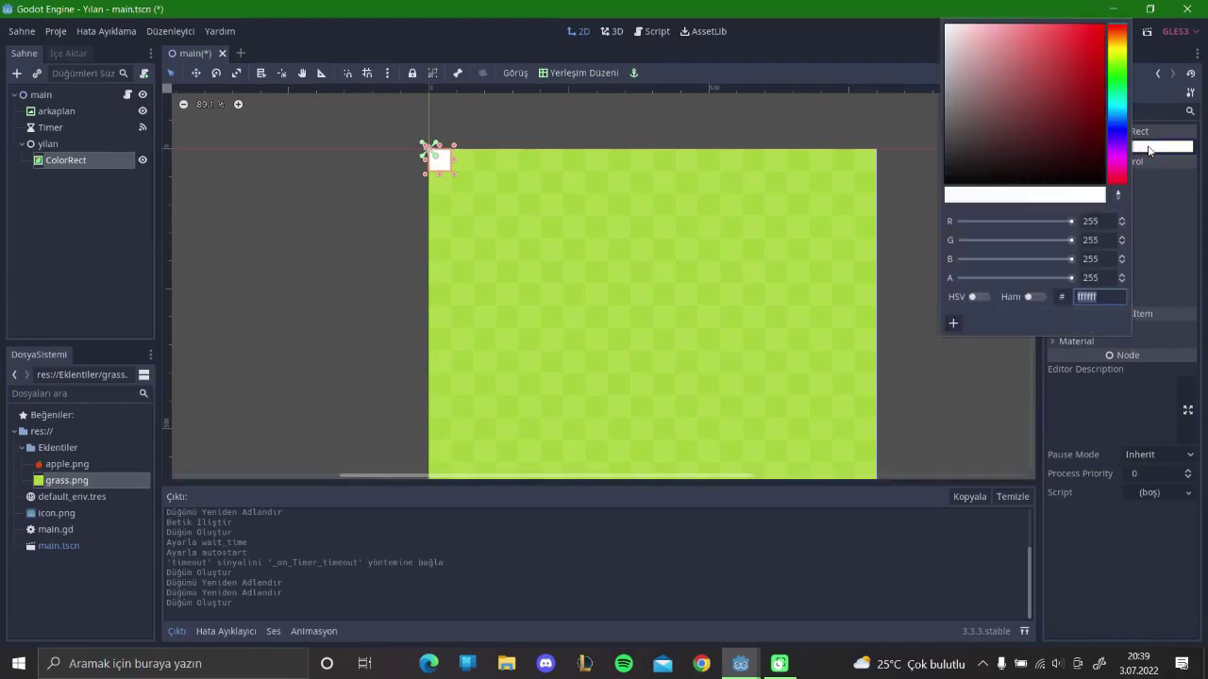
type("000000")
key("Return")
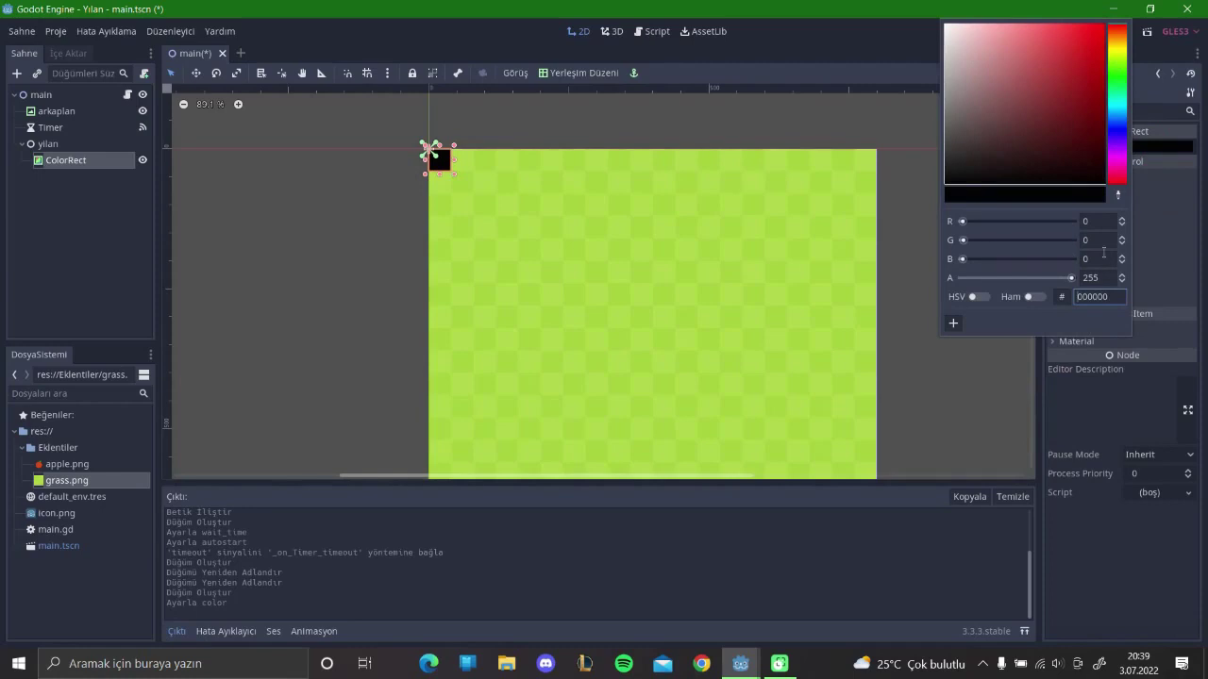
left_click(1106, 296)
type("0")
type("0f")
key("Return")
left_click(1113, 364)
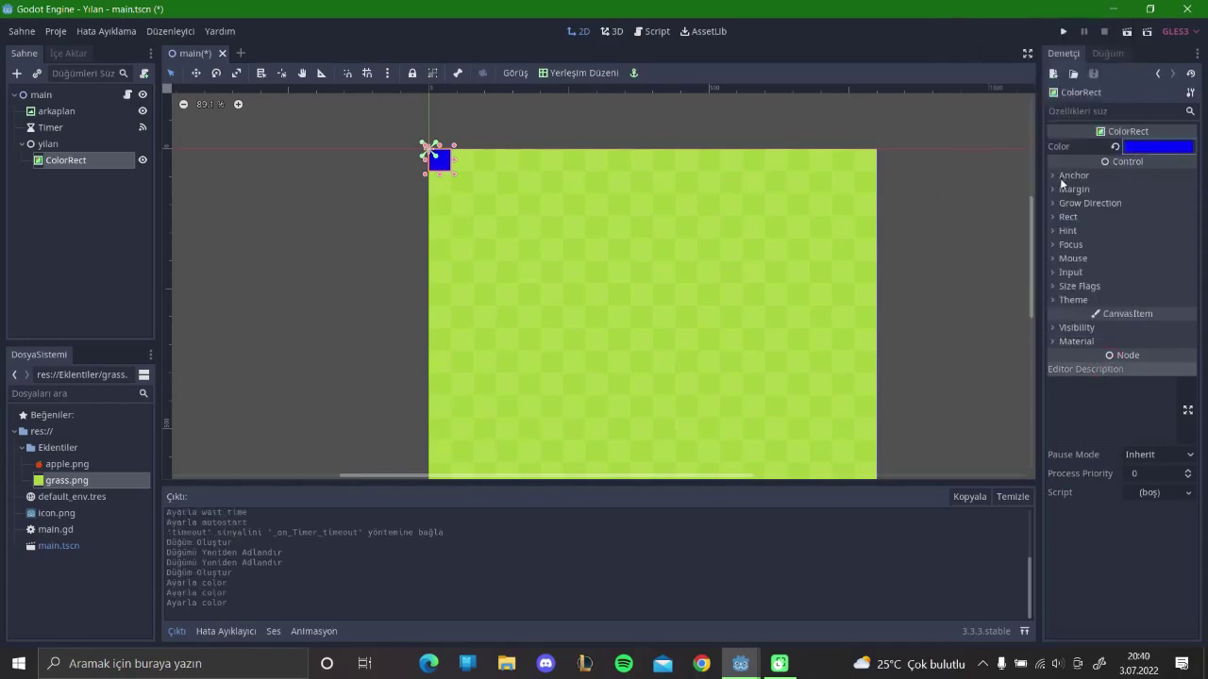
- Set the ColorRect's rect position x to 80
left_click(1059, 217)
left_click(1159, 233)
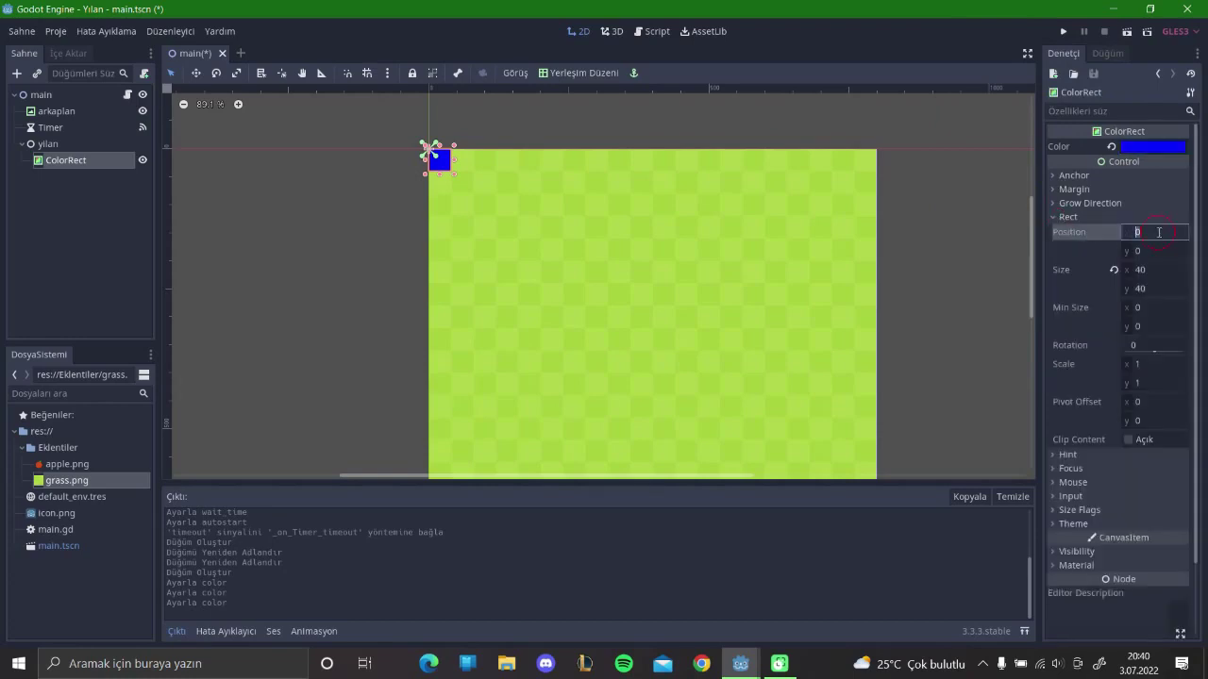
type("40")
key("Return")
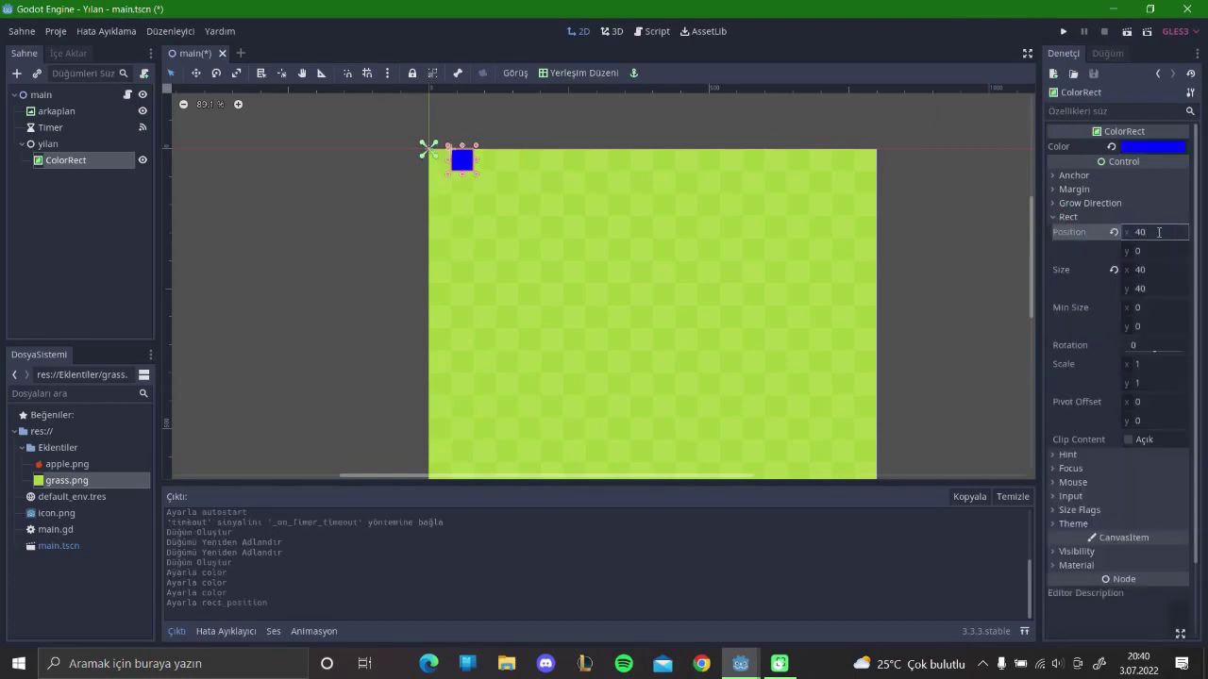
double_click(1159, 232)
type("80")
key("Return")
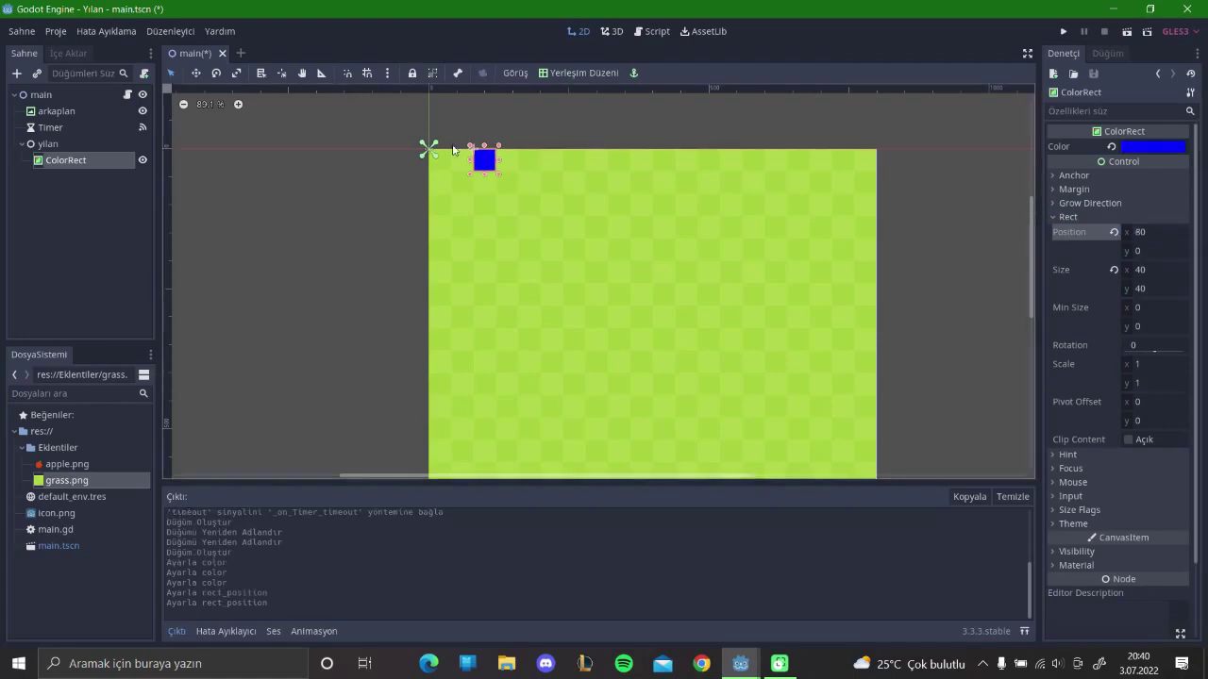
double_click(95, 158)
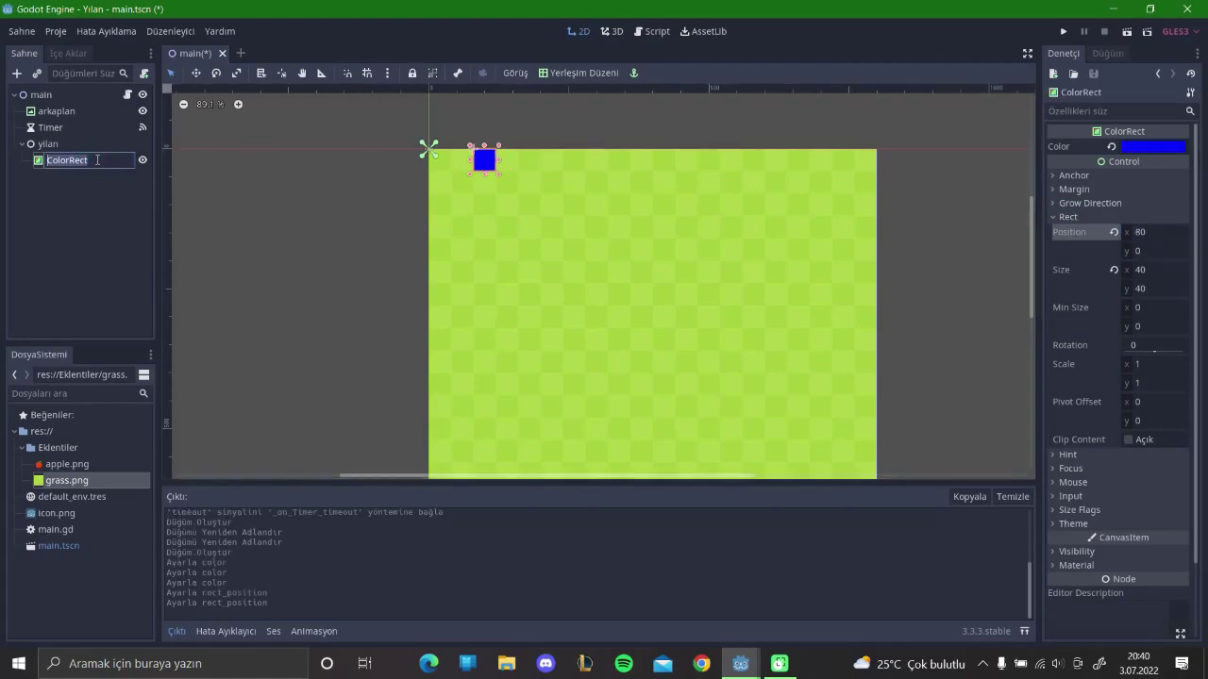
- Rename the ColorRect to body 0
left_click(110, 159)
type("yılan")
key("BackSpace")
key("BackSpace")
key("BackSpace")
type("an")
key("BackSpace")
key("BackSpace")
key("BackSpace")
type("body 0")
key("Return")
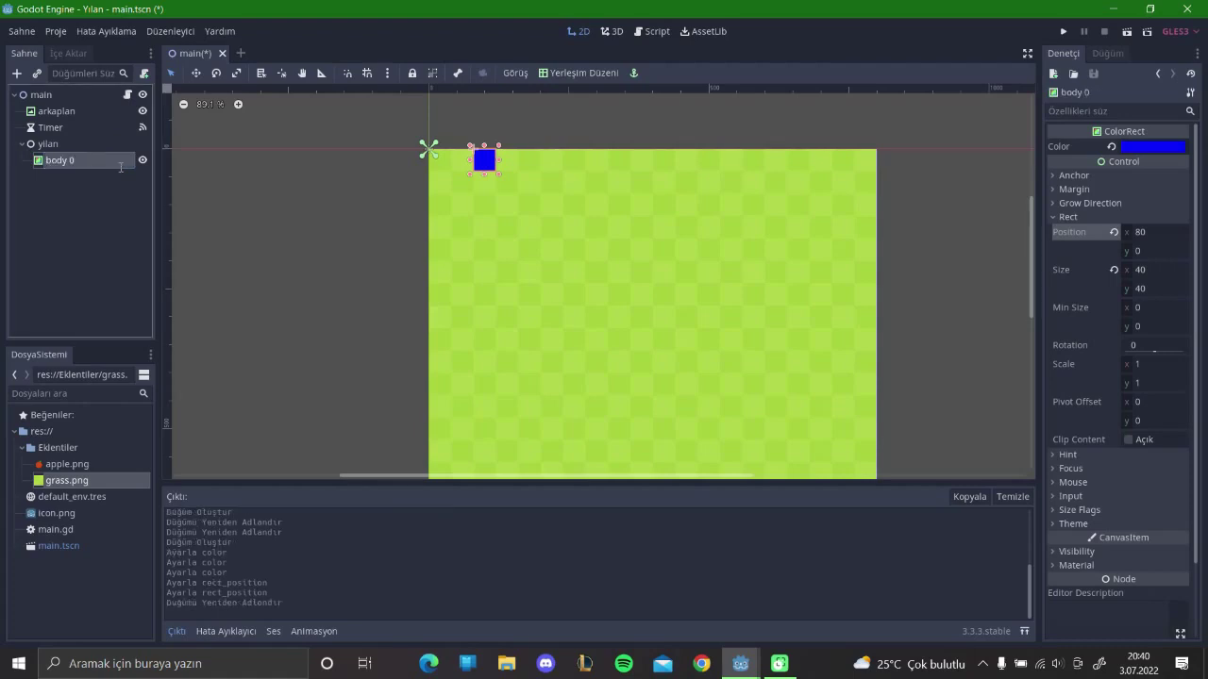
- Paste a copy of body 0 under yılan as body 1, at x 40, coloured black (000000)
key("ctrl+c")
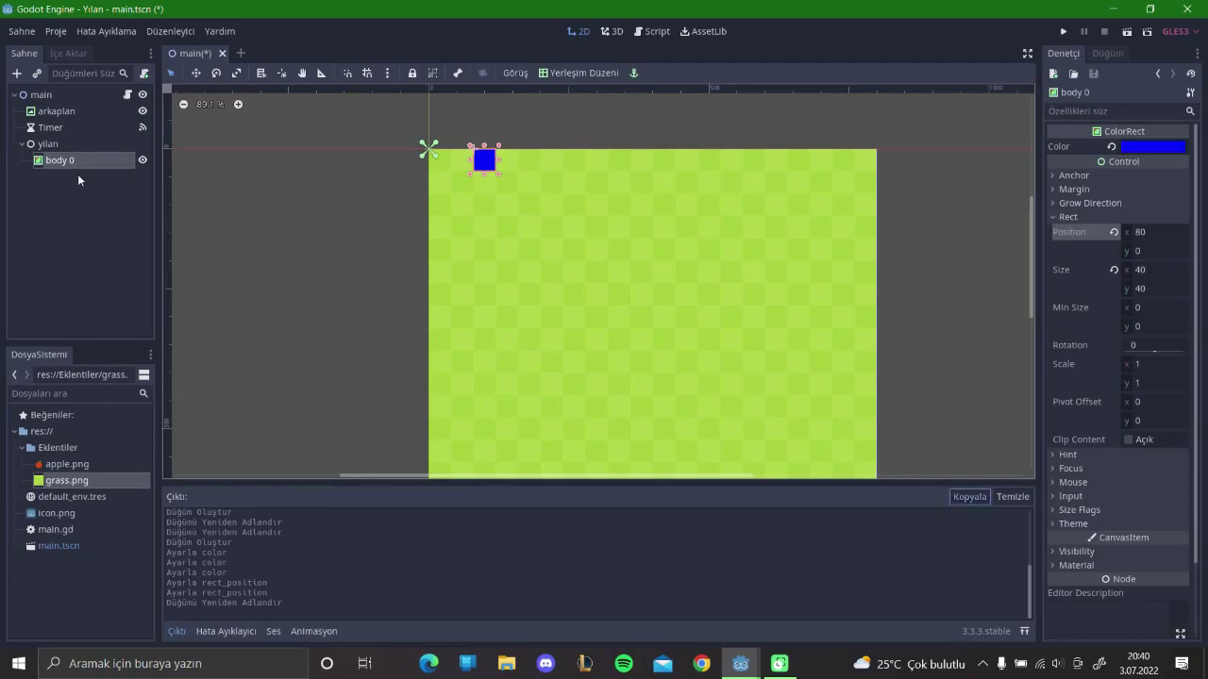
left_click(66, 144)
key("ctrl+v")
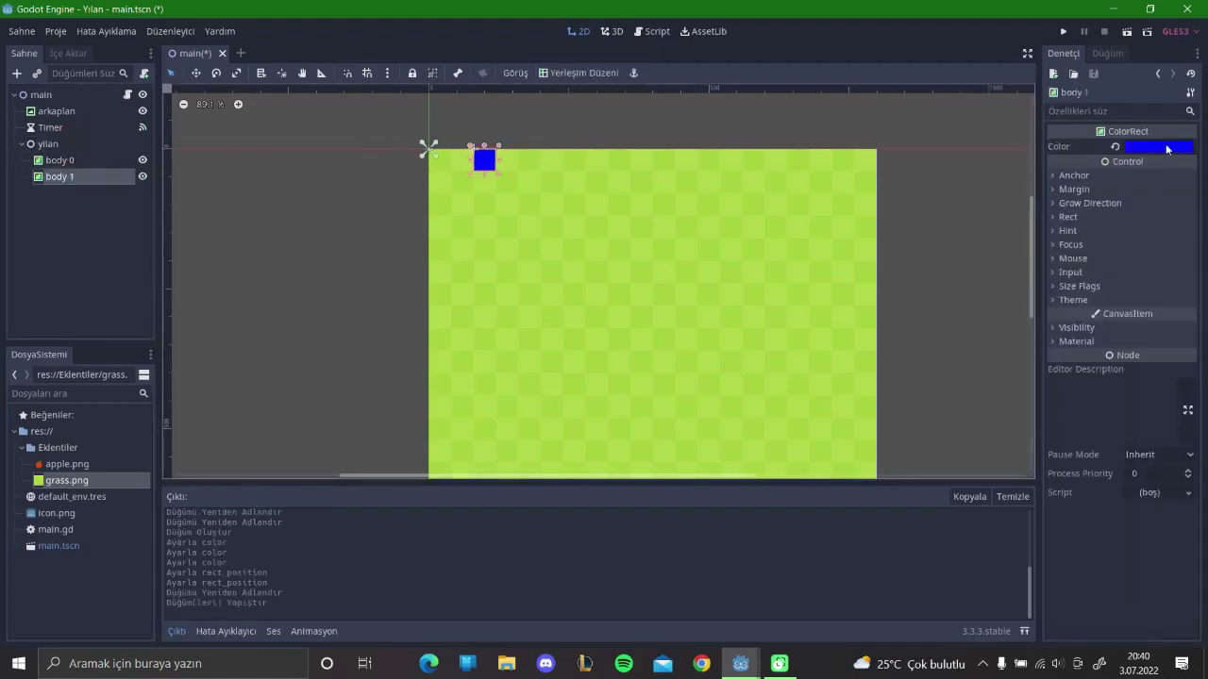
left_click(1052, 217)
left_click(1150, 232)
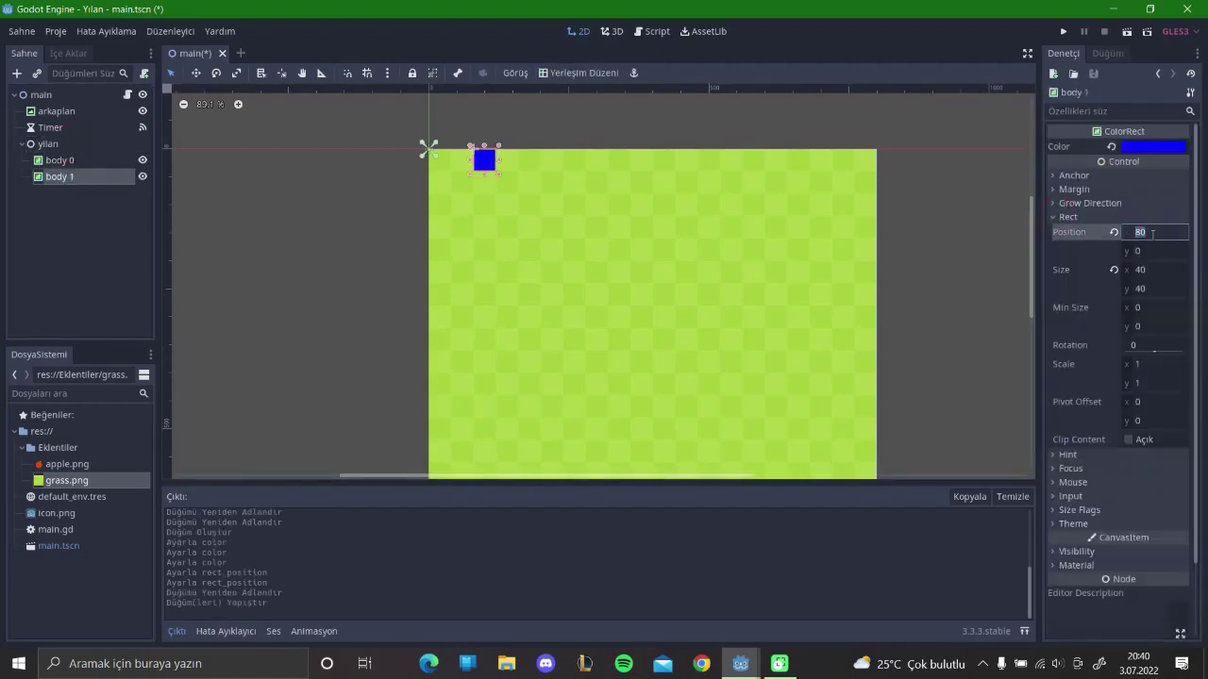
key("Return")
left_click(1162, 148)
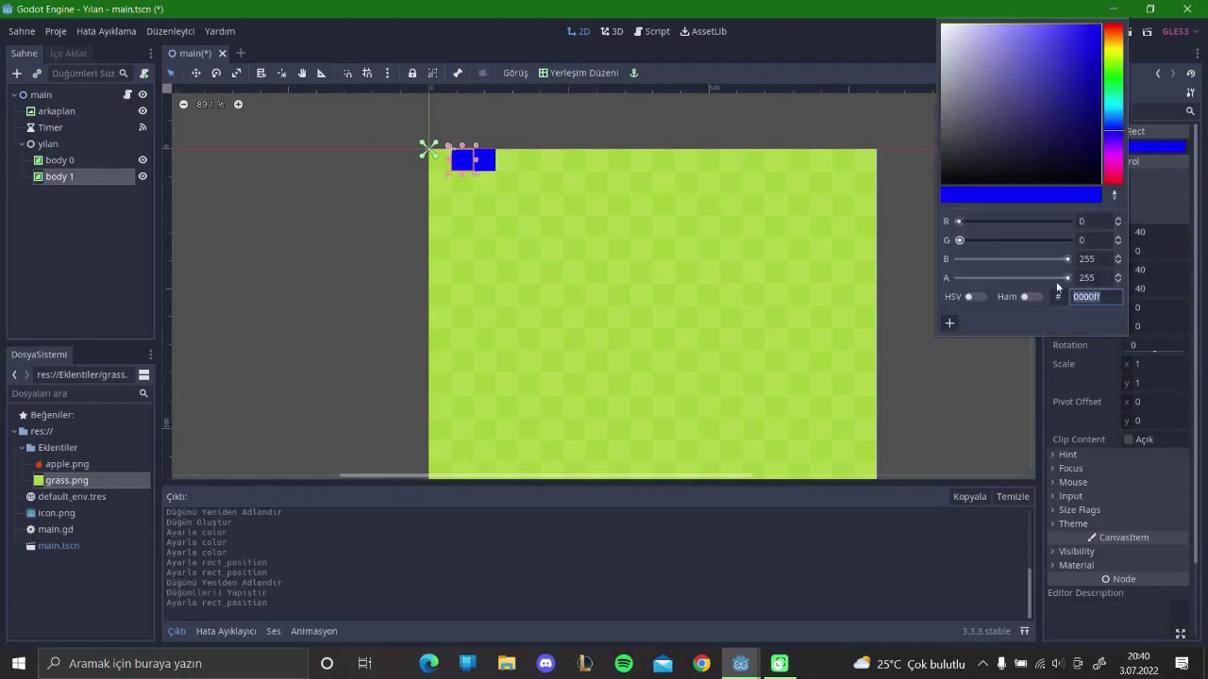
type("000000")
key("Return")
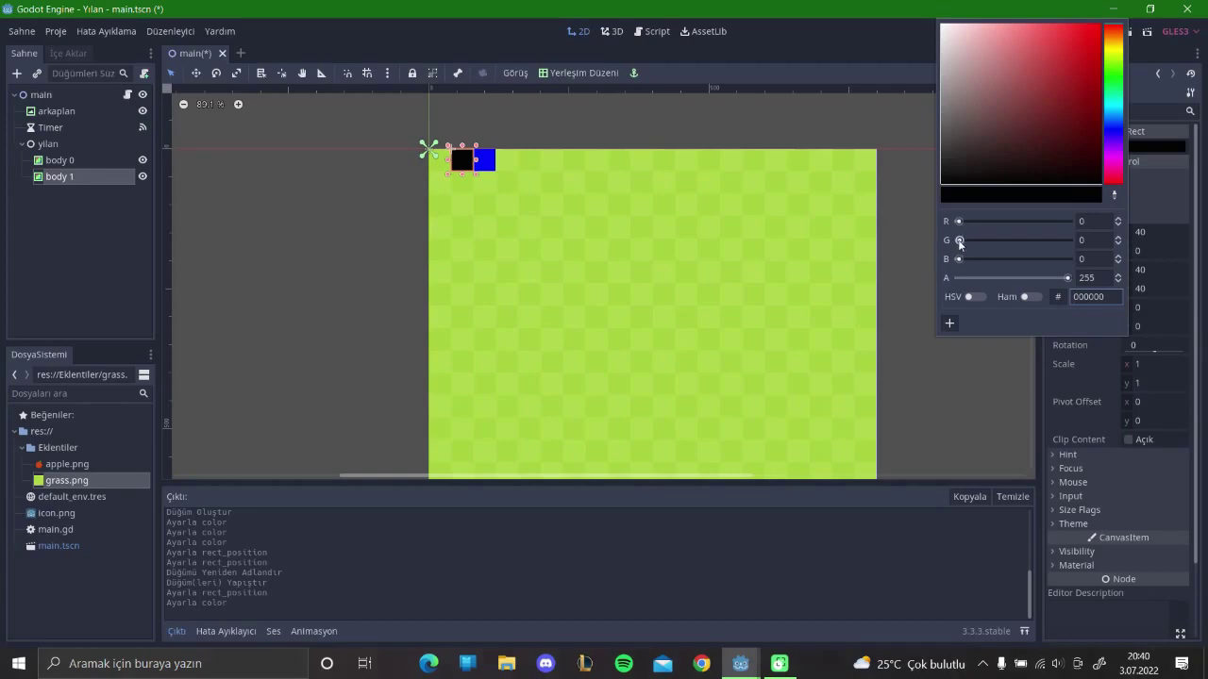
left_click(340, 194)
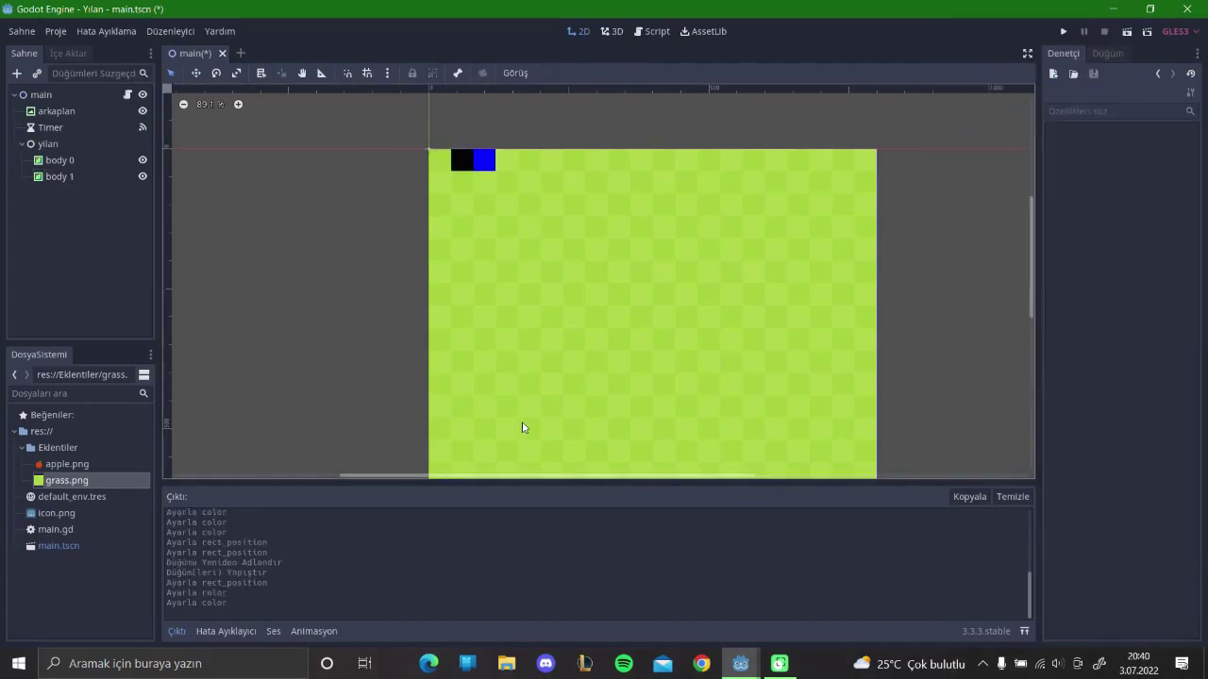
left_click(129, 94)
- Place the caret in main.gd's _on_Timer_timeout function and save the script
left_click_drag(528, 140, 359, 139)
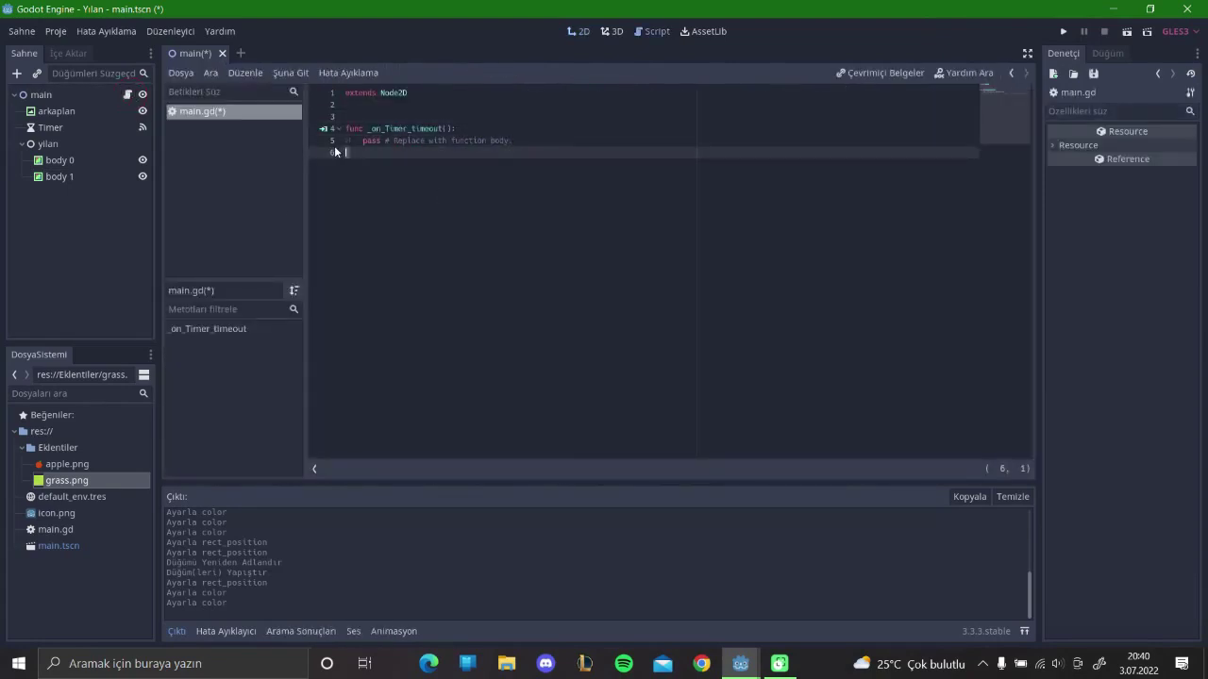
left_click(360, 139)
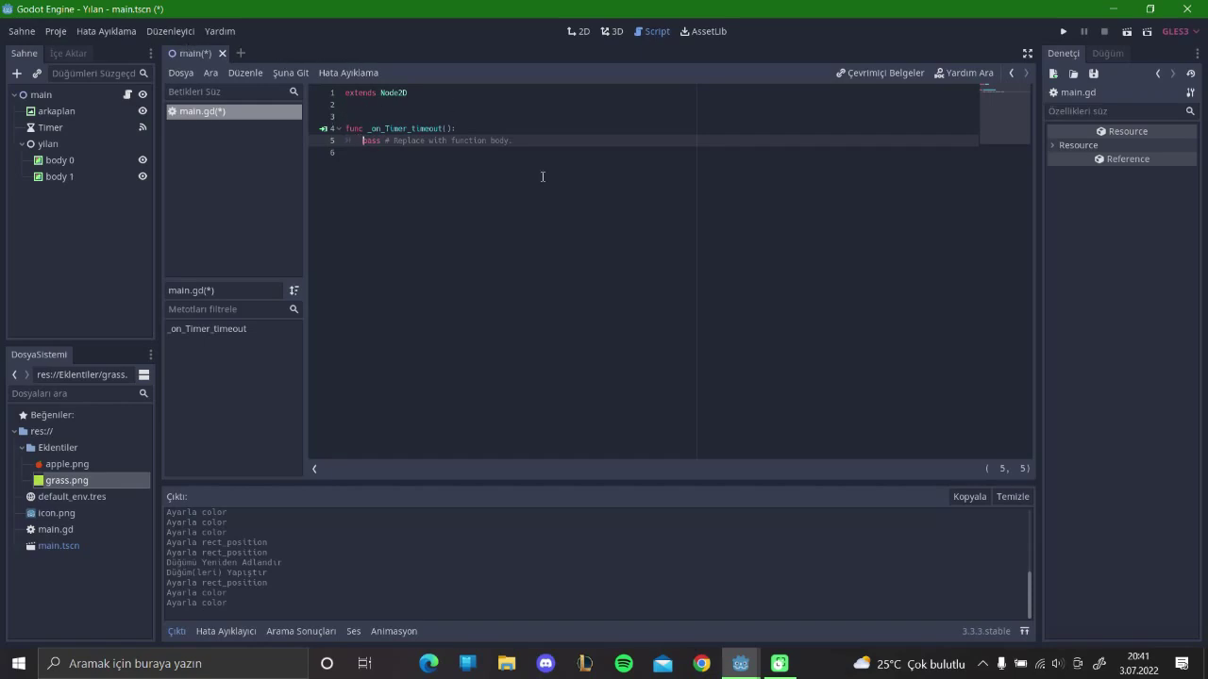
left_click(385, 116)
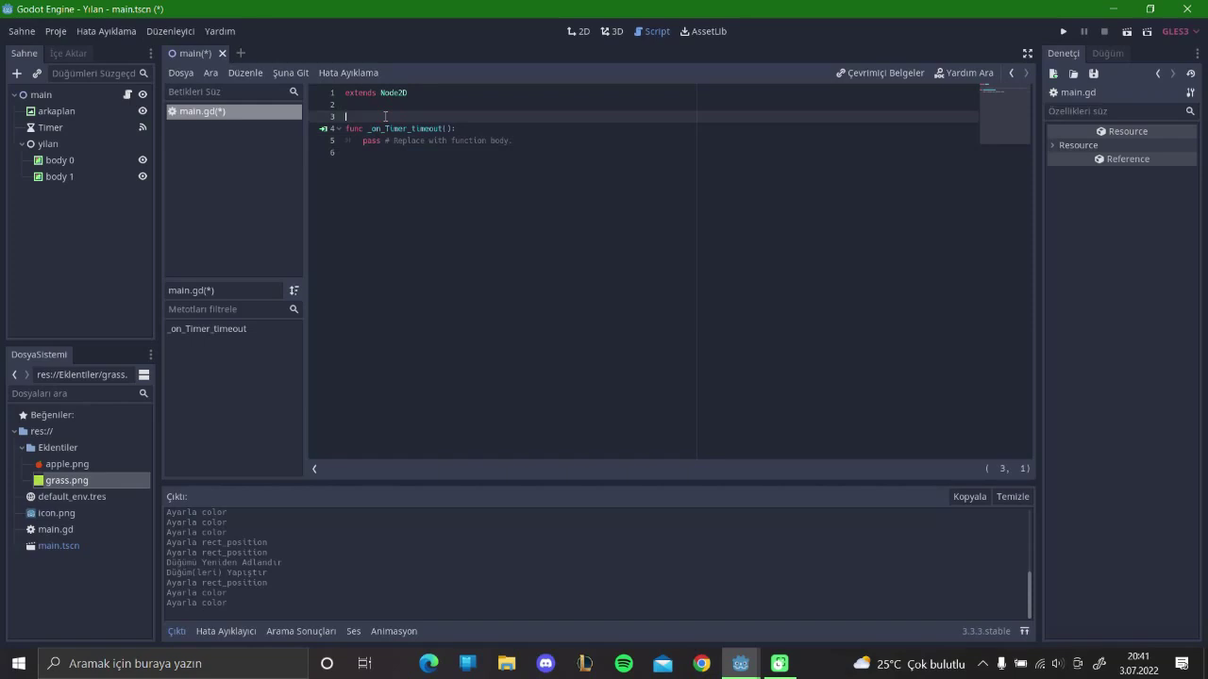
key("ctrl+s")
- Bring up the FileSystem context menu for the project root res://
right_click(190, 131)
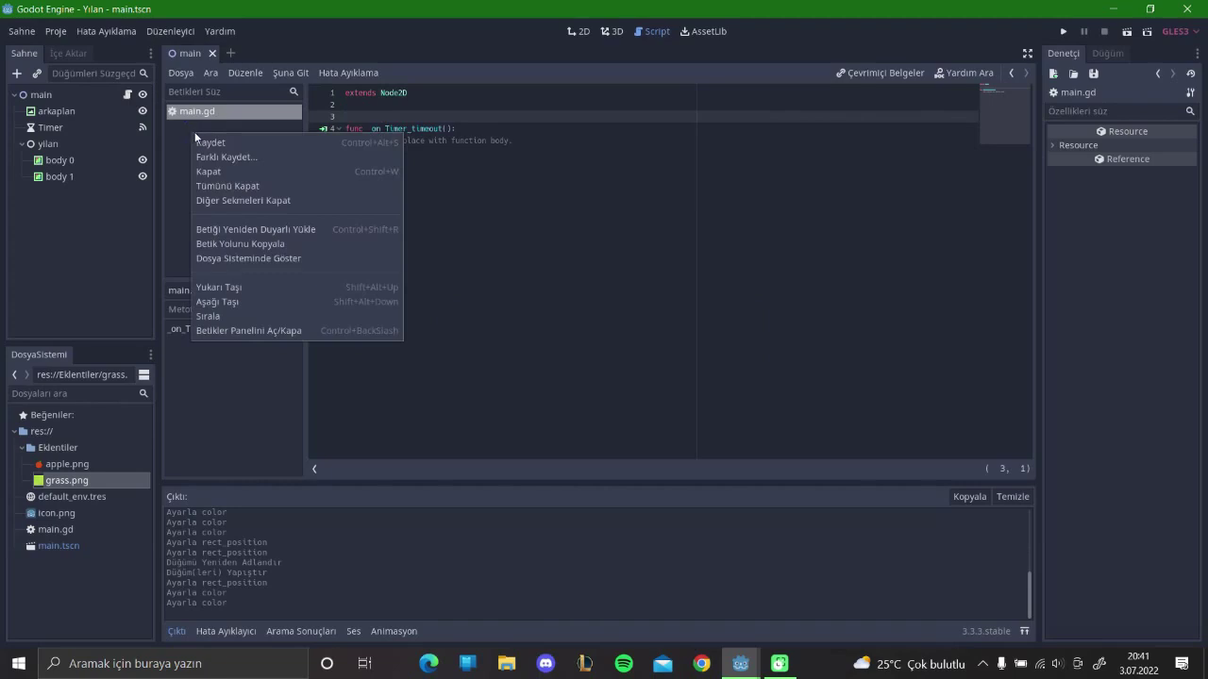
left_click(231, 229)
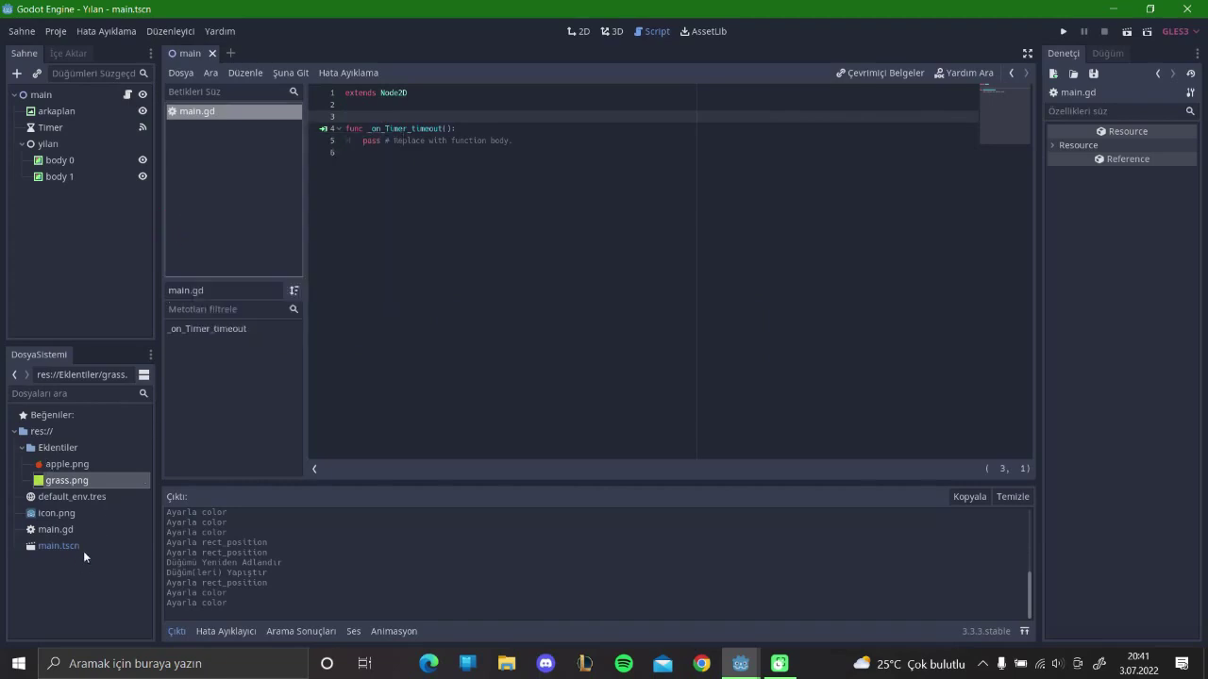
right_click(41, 433)
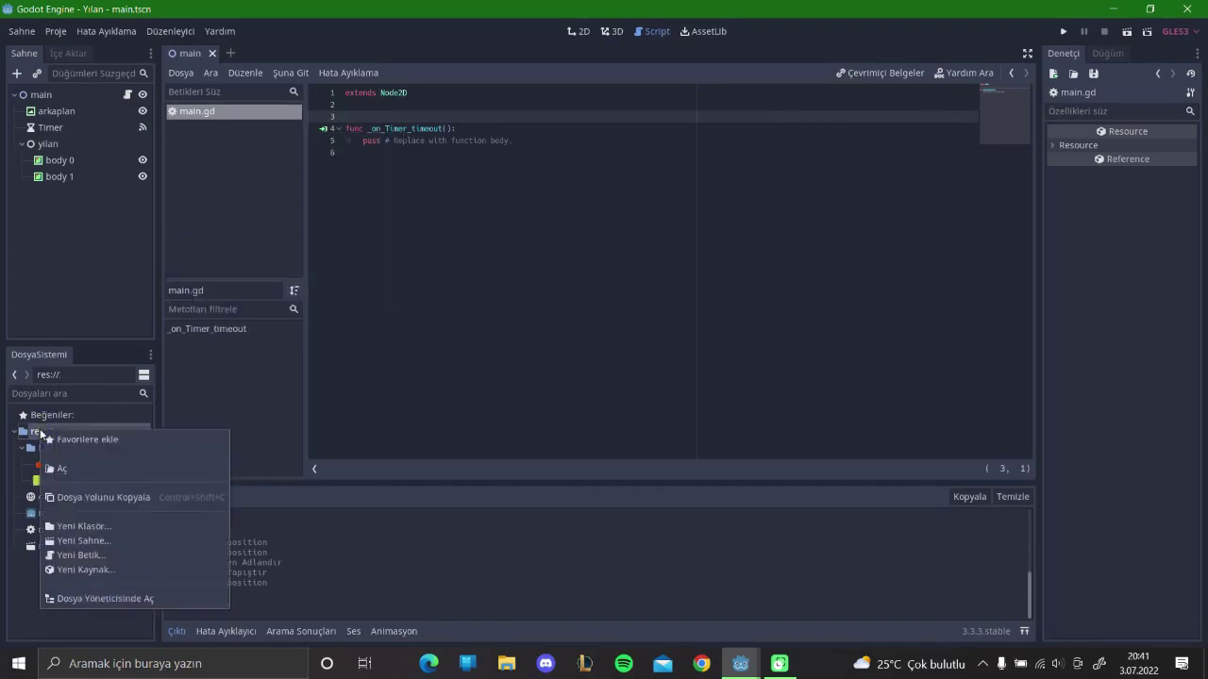
- Create a new script res://snake.gd in the project root
left_click(149, 555)
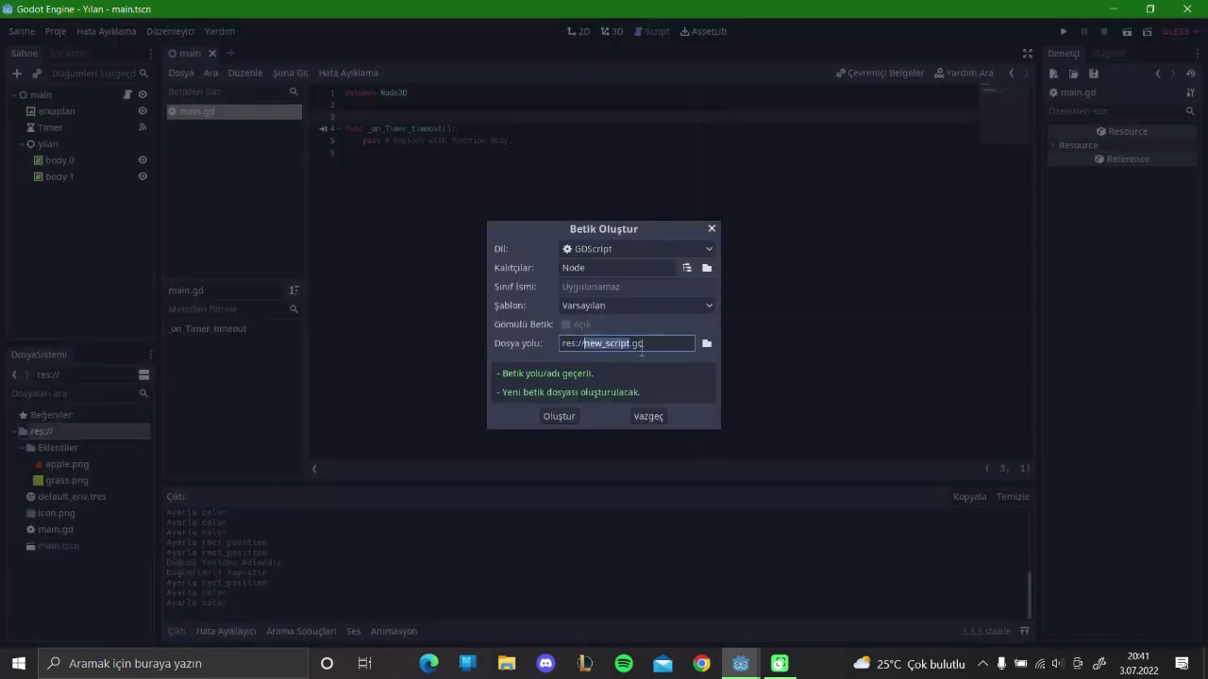
type("snake")
left_click(552, 416)
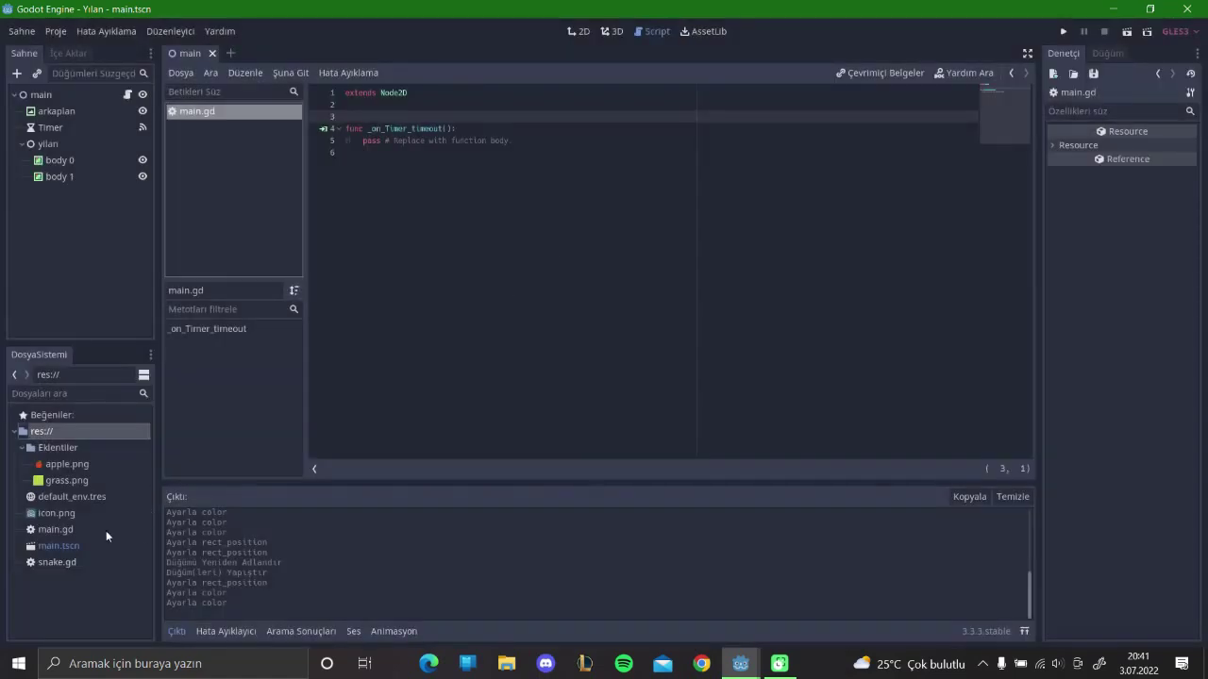
- Open snake.gd and delete its template code
double_click(56, 562)
left_click_drag(351, 283, 339, 121)
key("BackSpace")
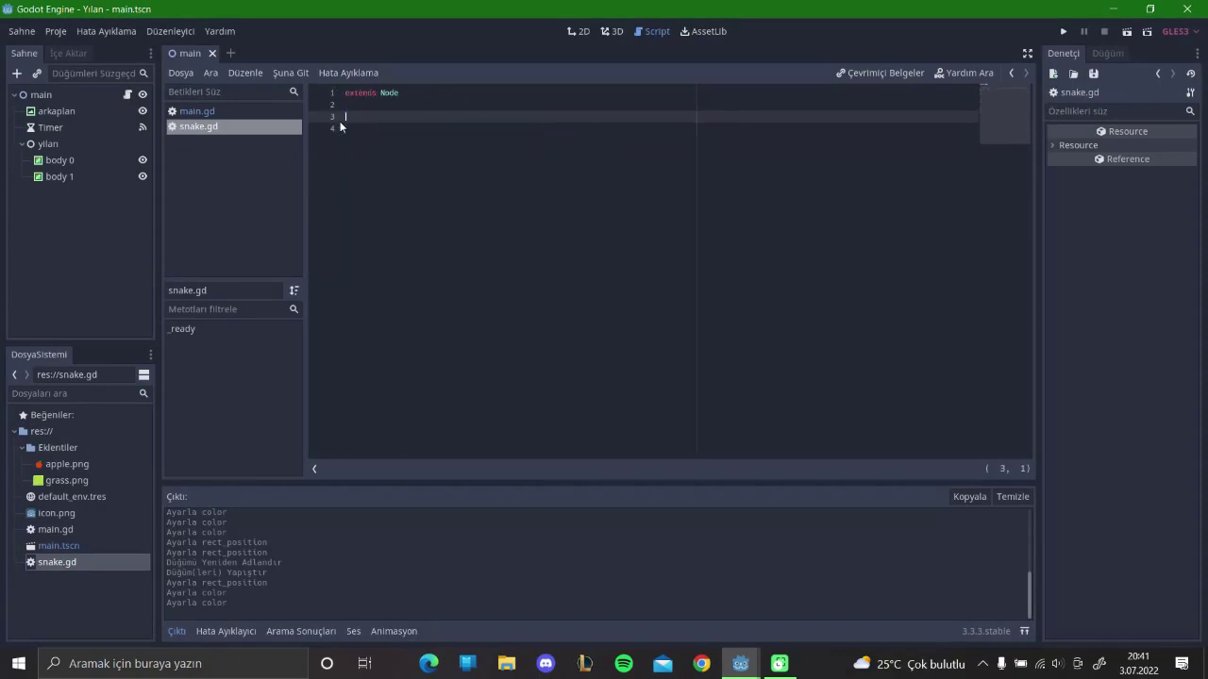
- Replace the template with class_name Yilan, var body and a func _init declaration
key("BackSpace")
key("BackSpace")
key("BackSpace")
key("BackSpace")
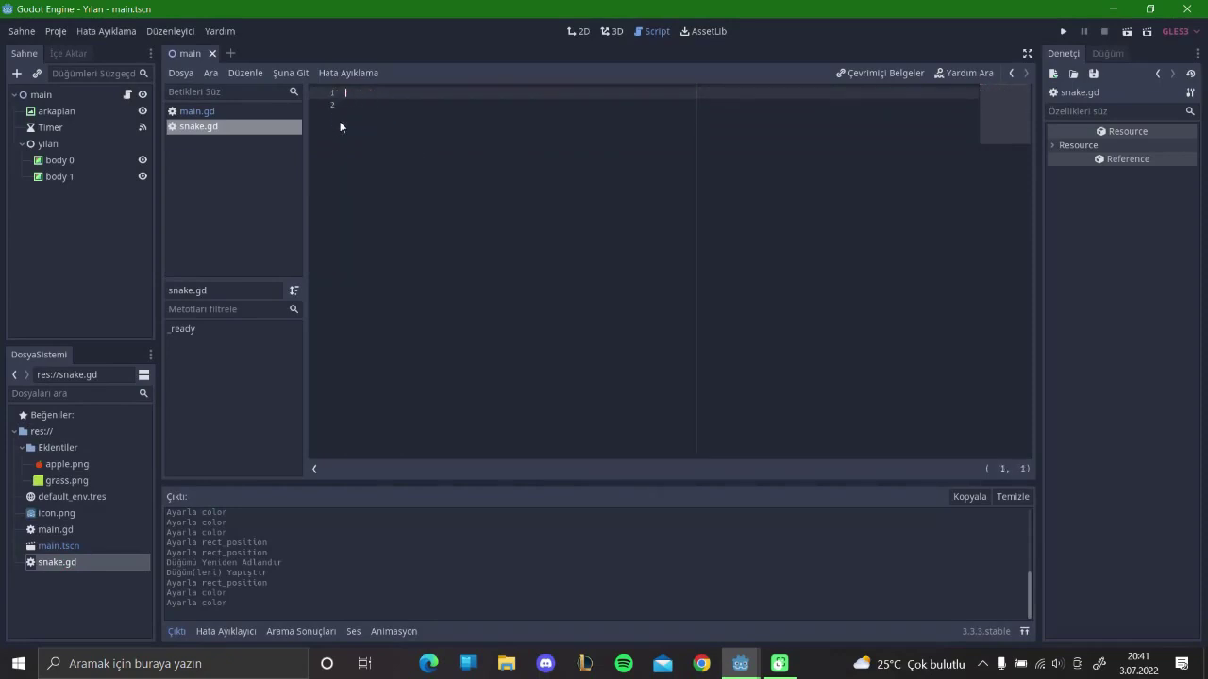
left_click(383, 109)
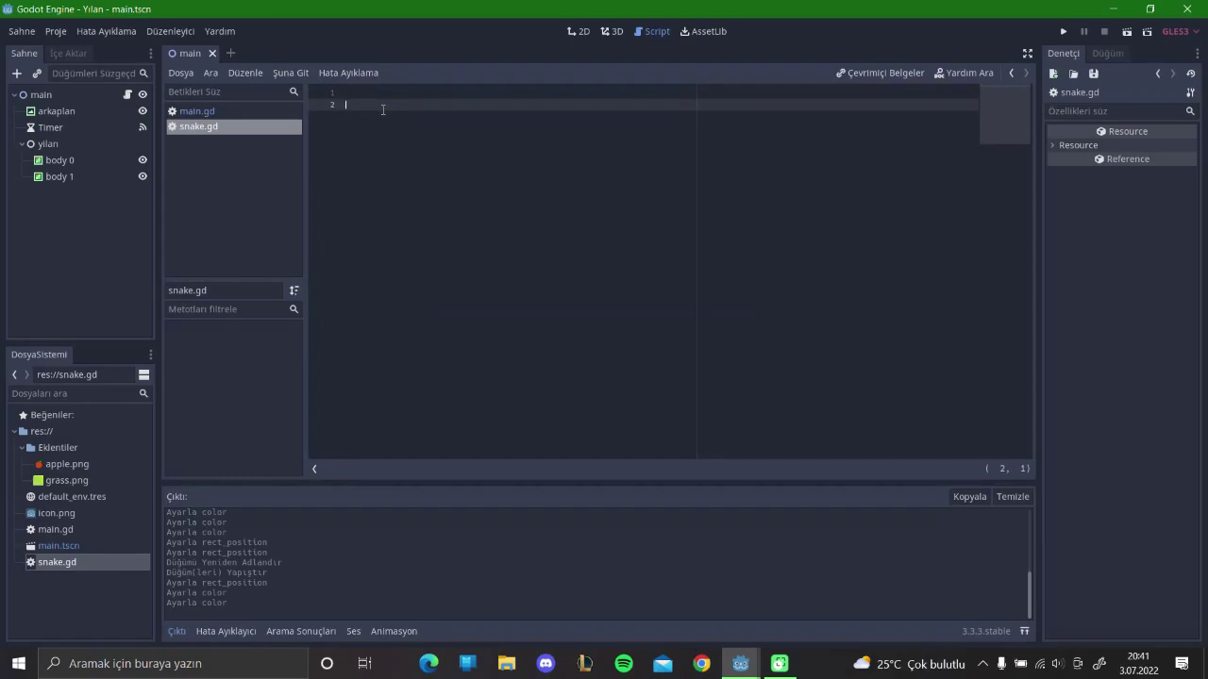
type("class")
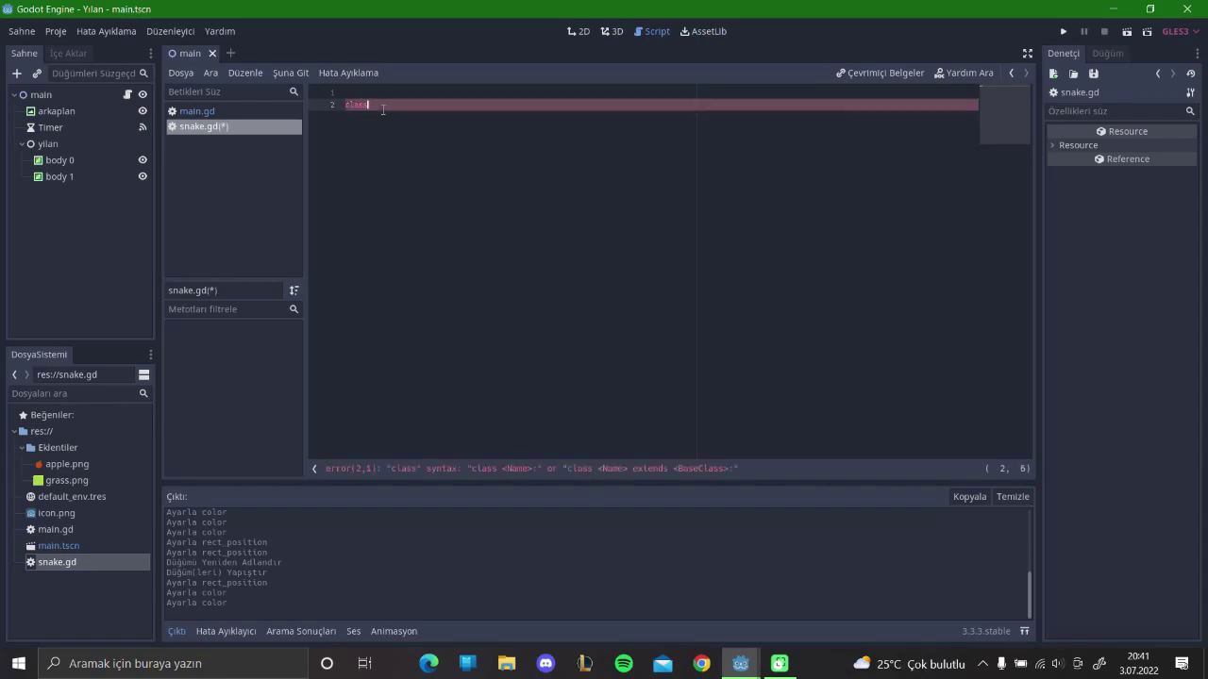
type("_name")
key("Caps_Lock")
key("Caps_Lock")
type(" Yilan")
key("Return")
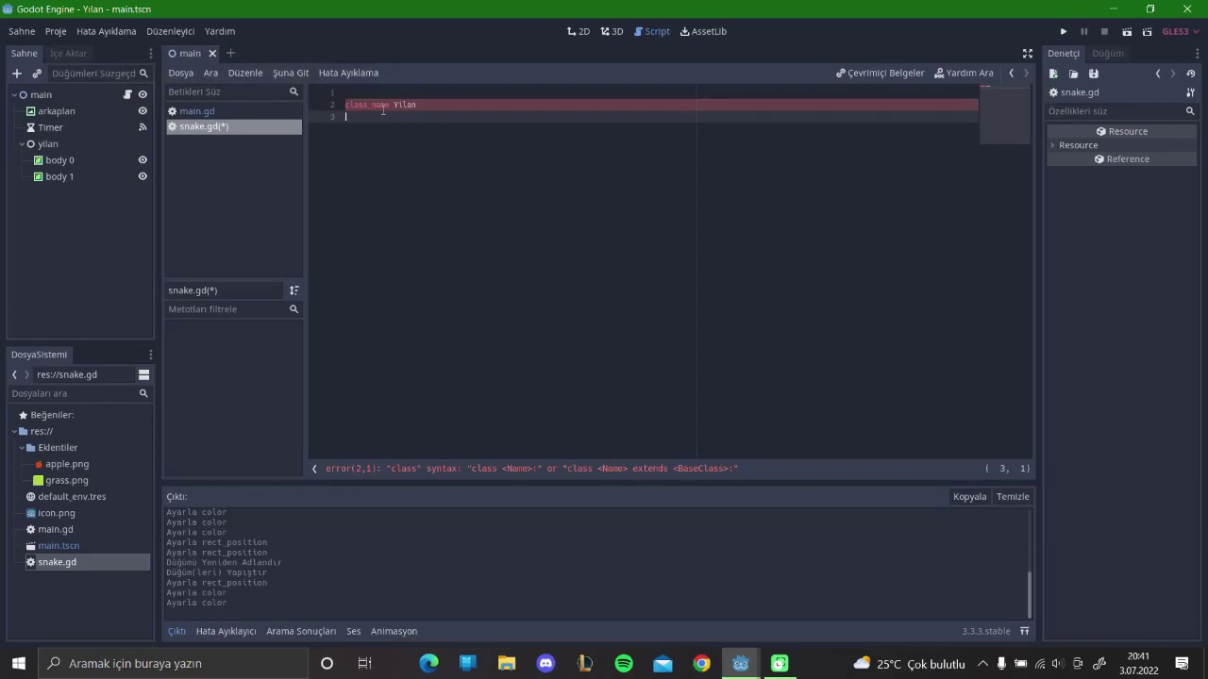
type("var body")
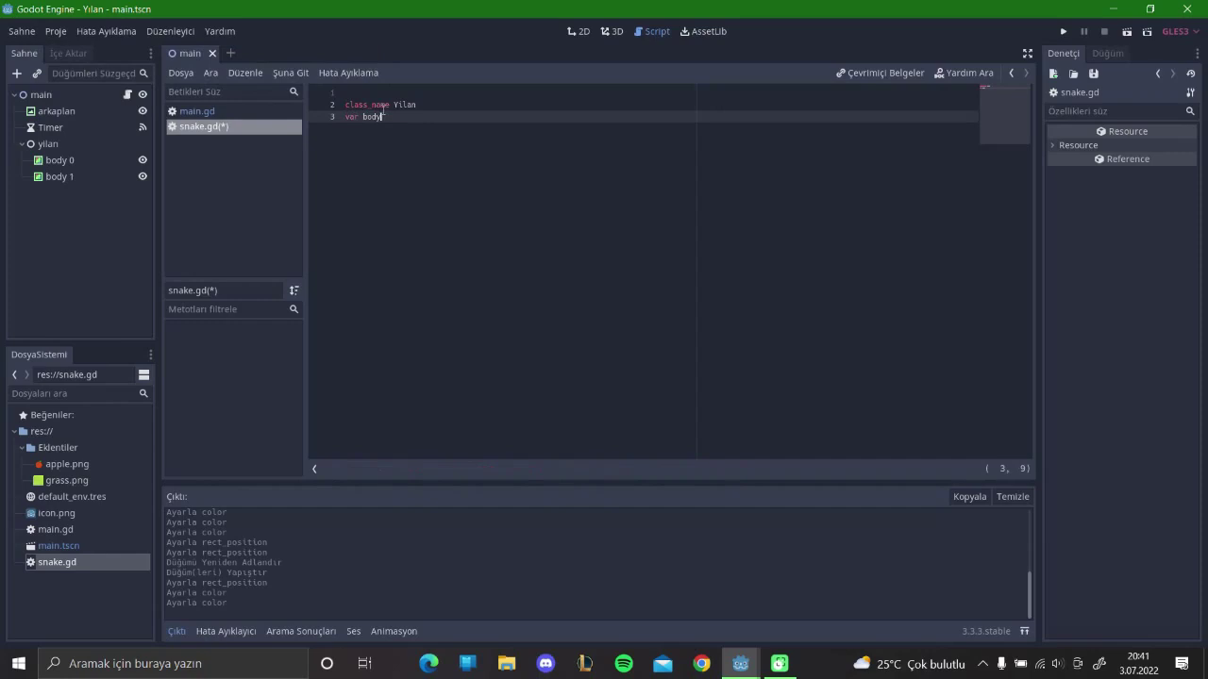
key("Return")
key("Return")
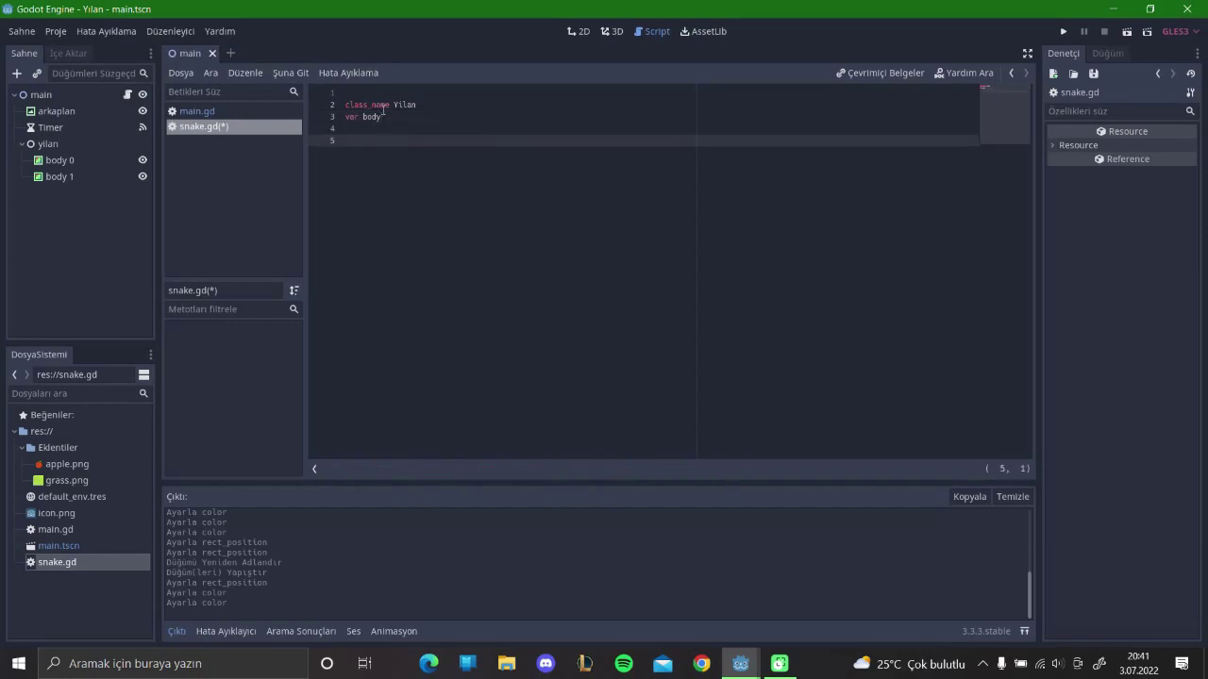
type("func _")
type("init")
key("Return")
key("Return")
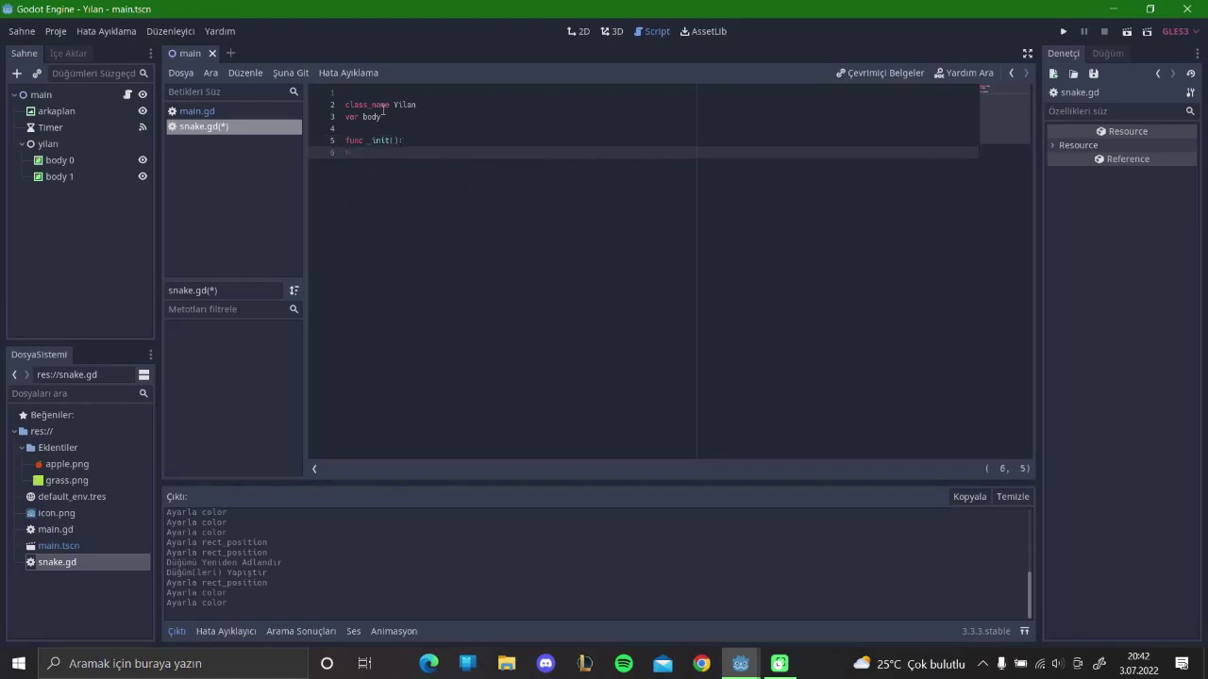
- Begin the body array in _init with Vector2(80,0)
type("body")
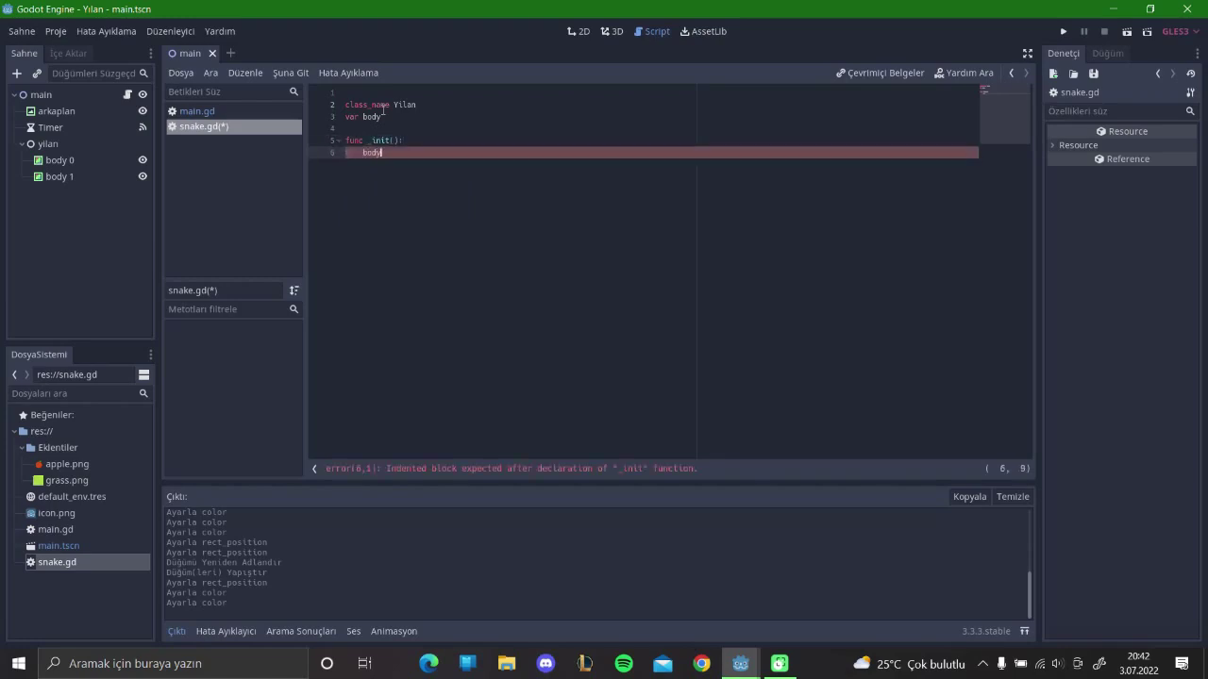
type(" = [")
left_click(578, 31)
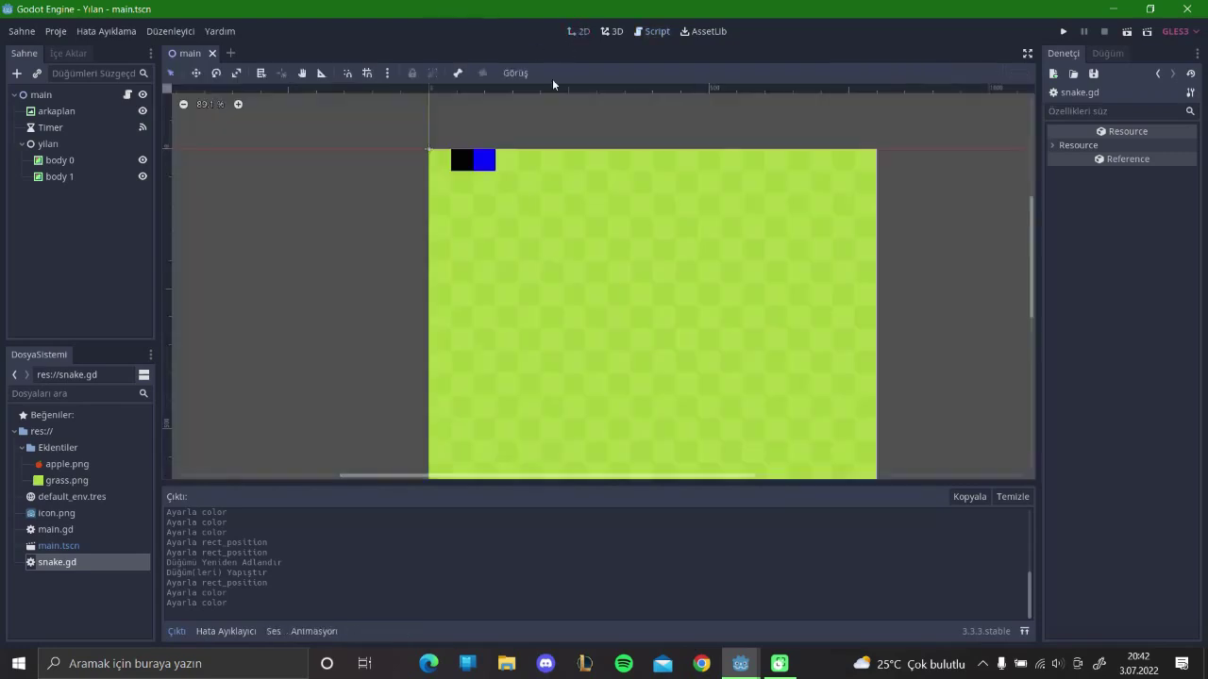
left_click(128, 95)
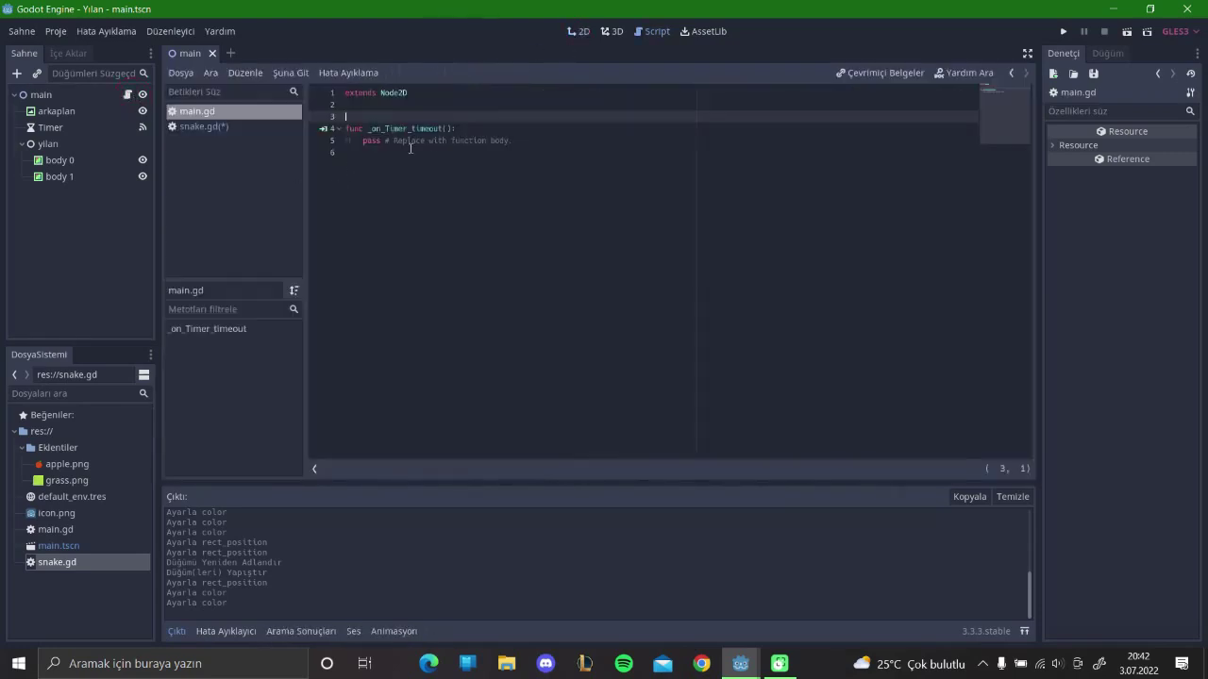
left_click(203, 127)
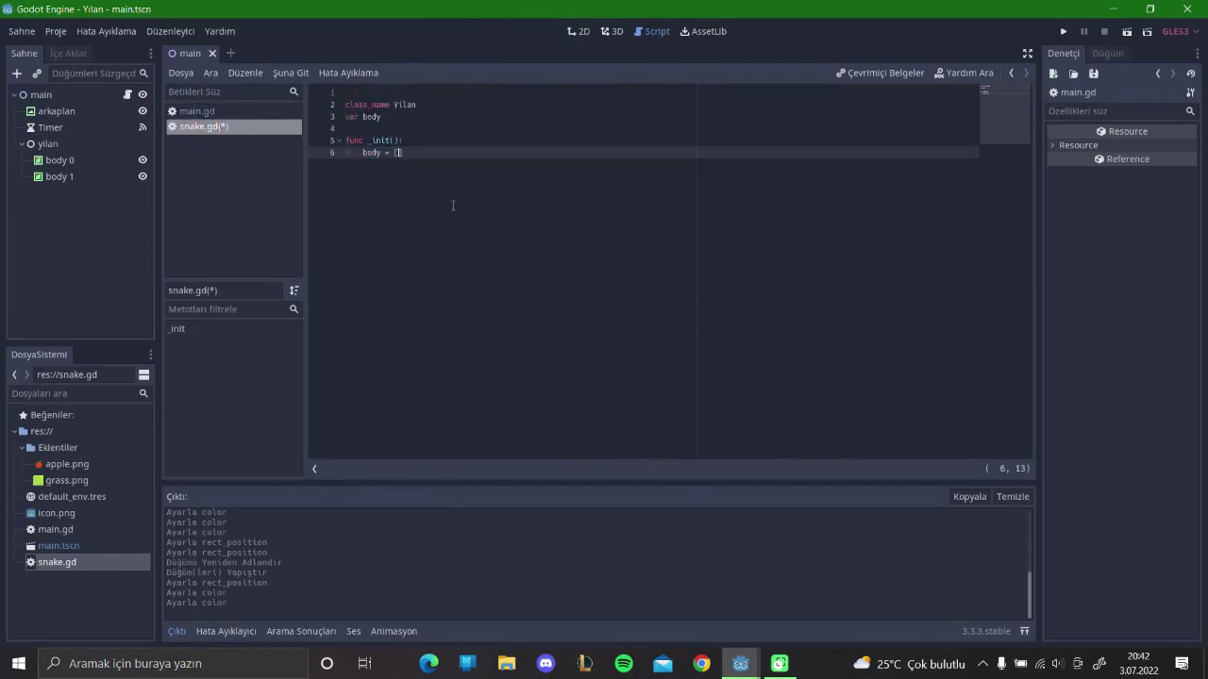
type("Vector")
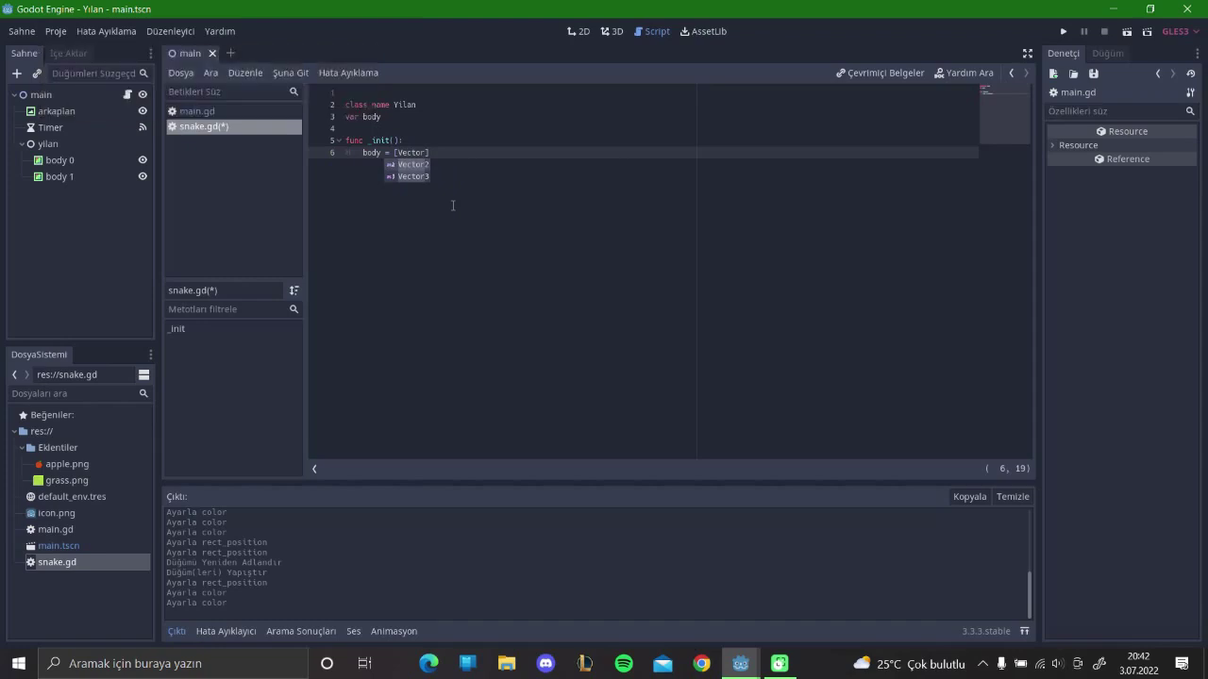
type("2(")
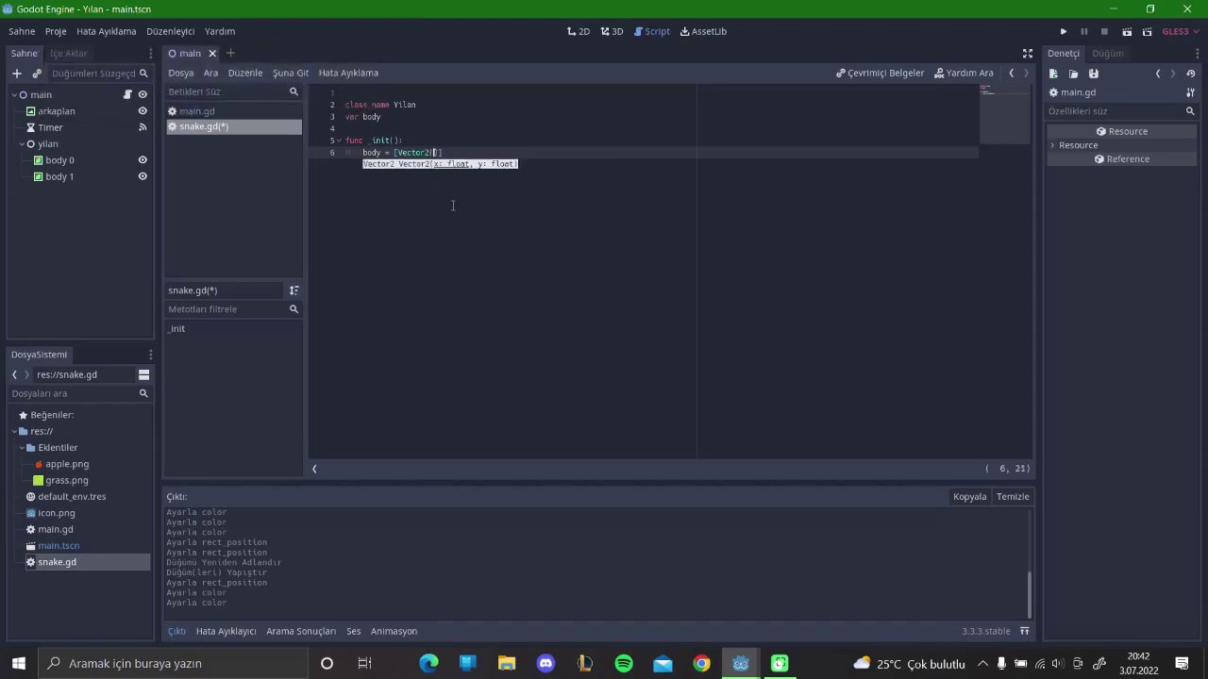
left_click(437, 152)
left_click(433, 152)
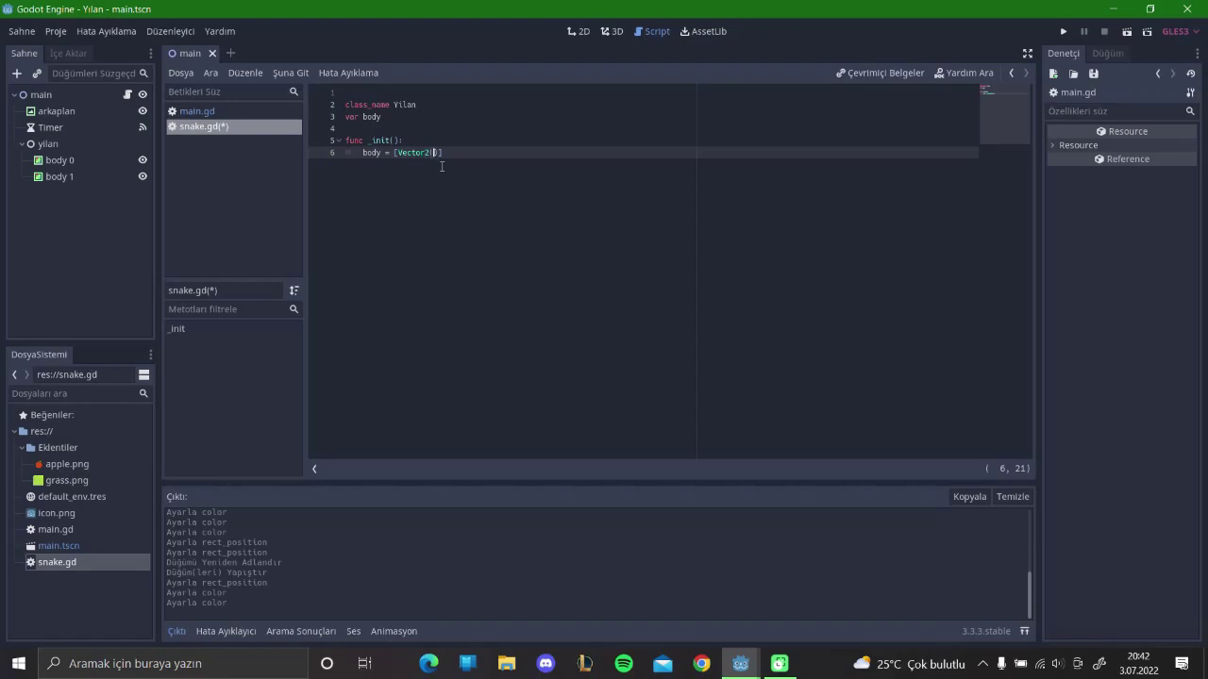
type("80,0),")
- Add Vector2(0,0) to the array, change the first x to 40, and save snake.gd
key("Caps_Lock")
type("V")
key("Caps_Lock")
type("e")
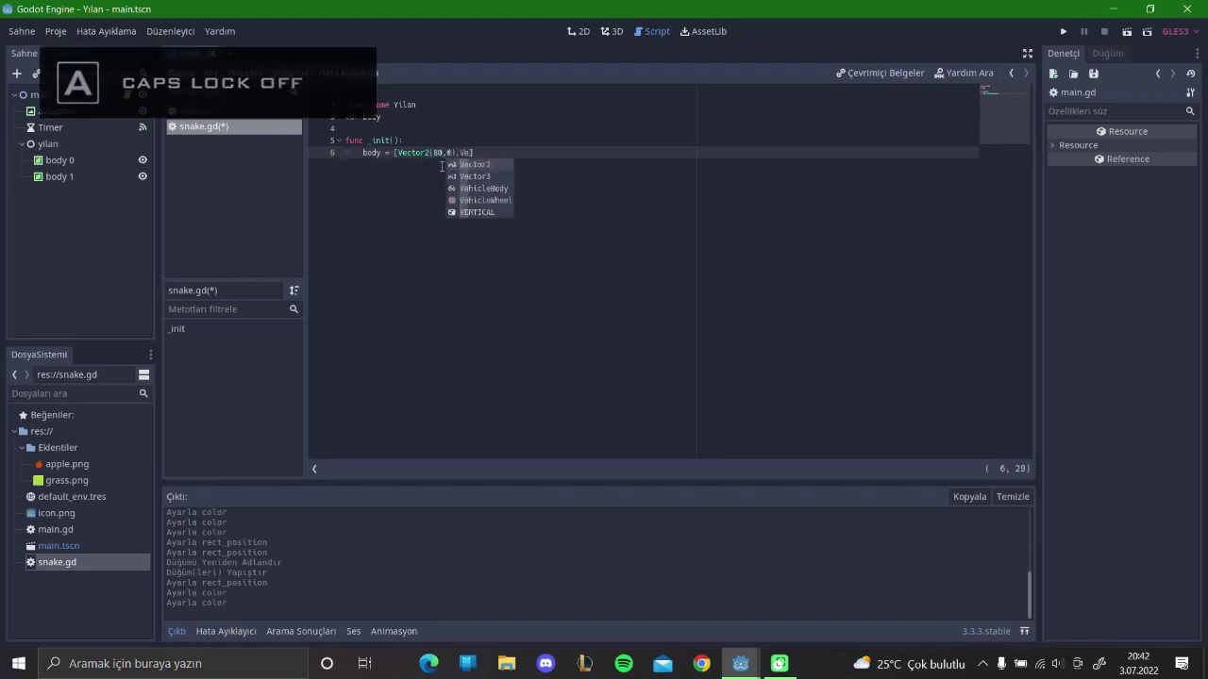
key("Return")
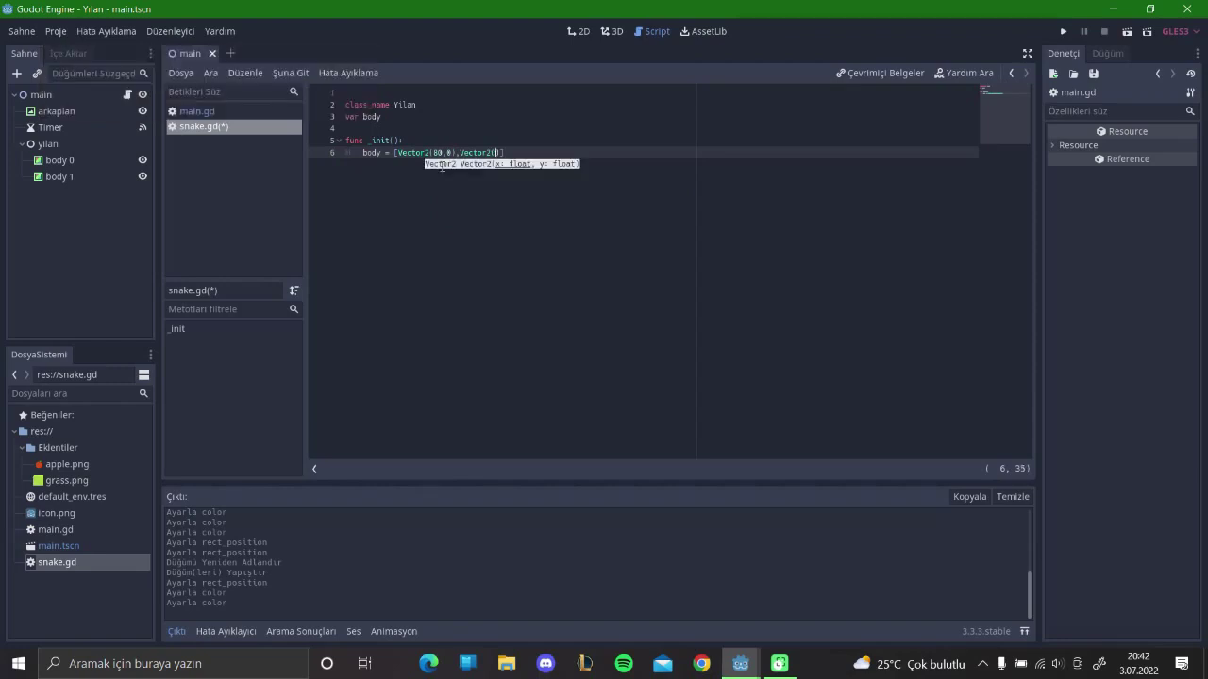
type("0")
type(",")
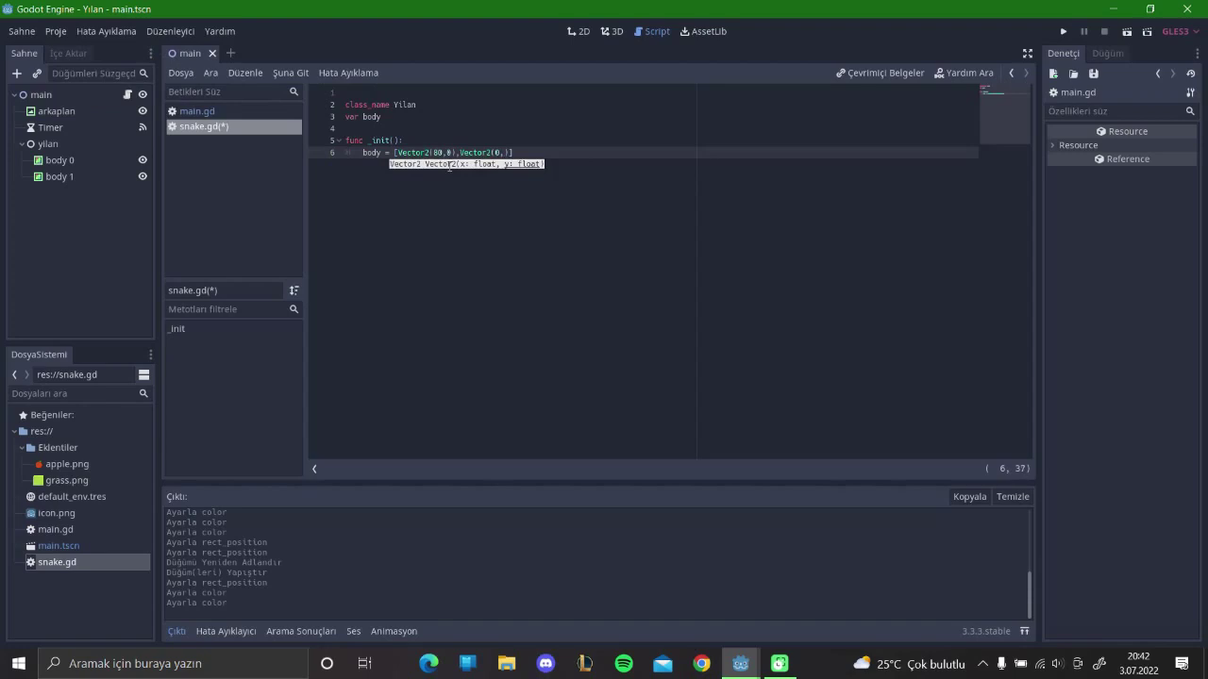
type("0")
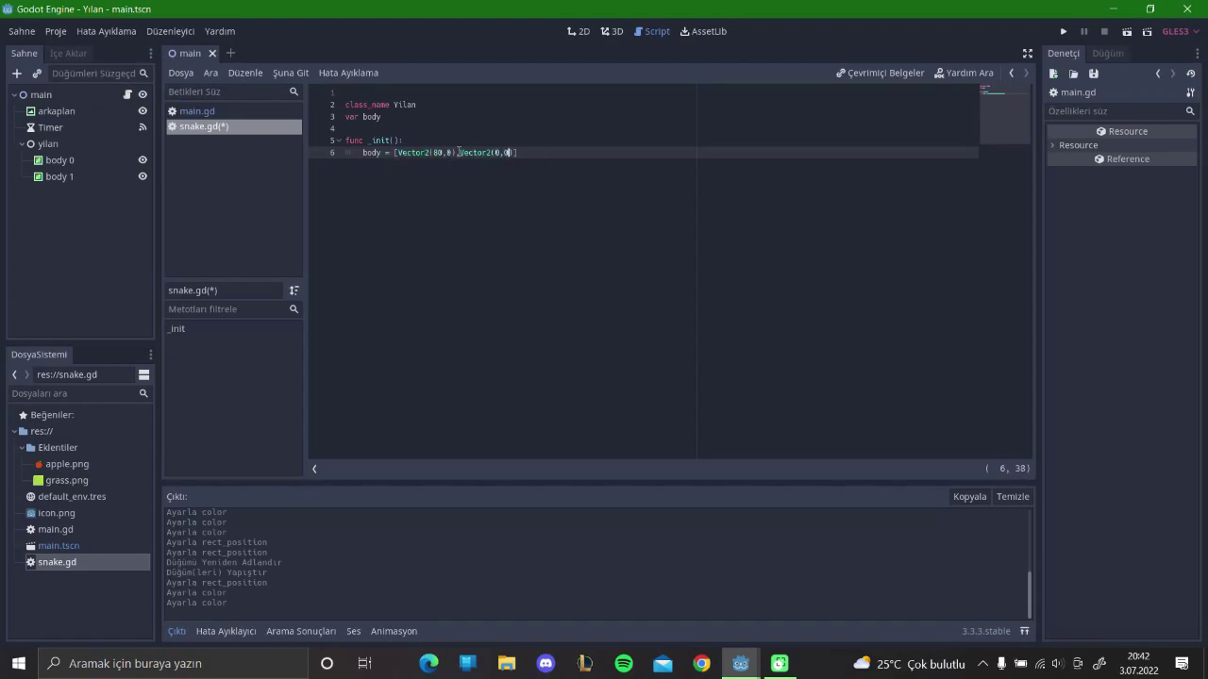
key("BackSpace")
type("4")
key("ctrl+s")
- Switch to the 2D scene and select body 1 to edit its x position
left_click_drag(516, 152, 459, 152)
left_click_drag(460, 152, 402, 152)
left_click(397, 152)
left_click(691, 168)
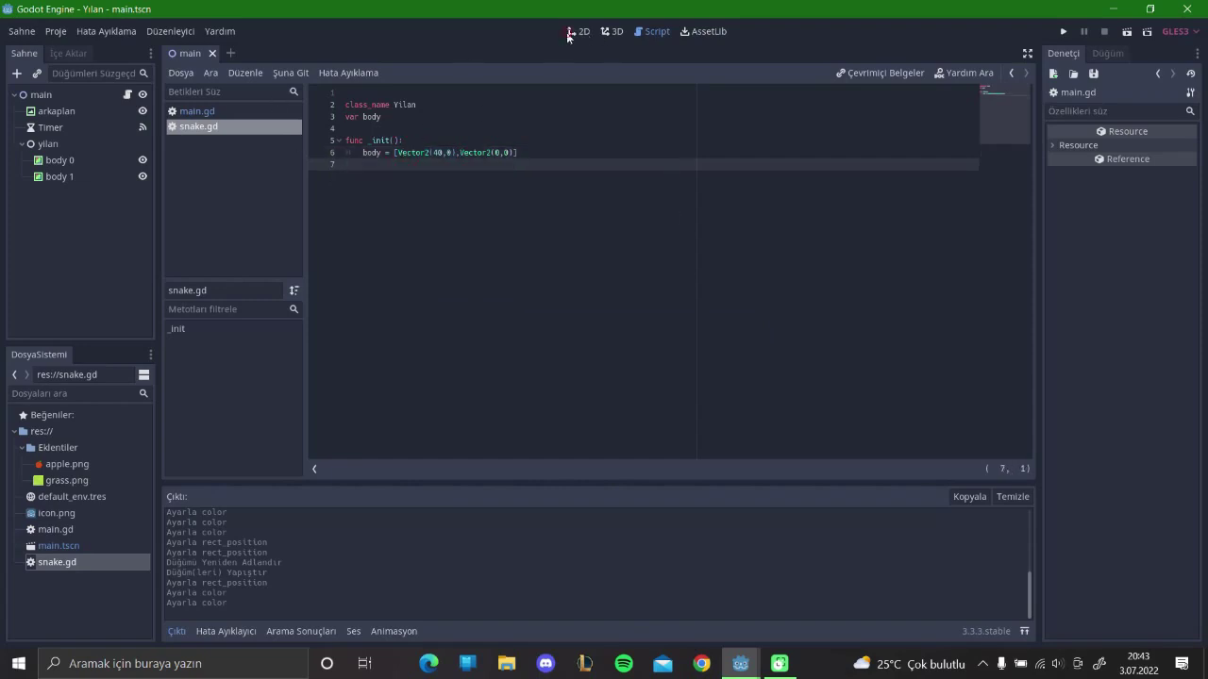
left_click(575, 31)
left_click(460, 162)
left_click(1149, 232)
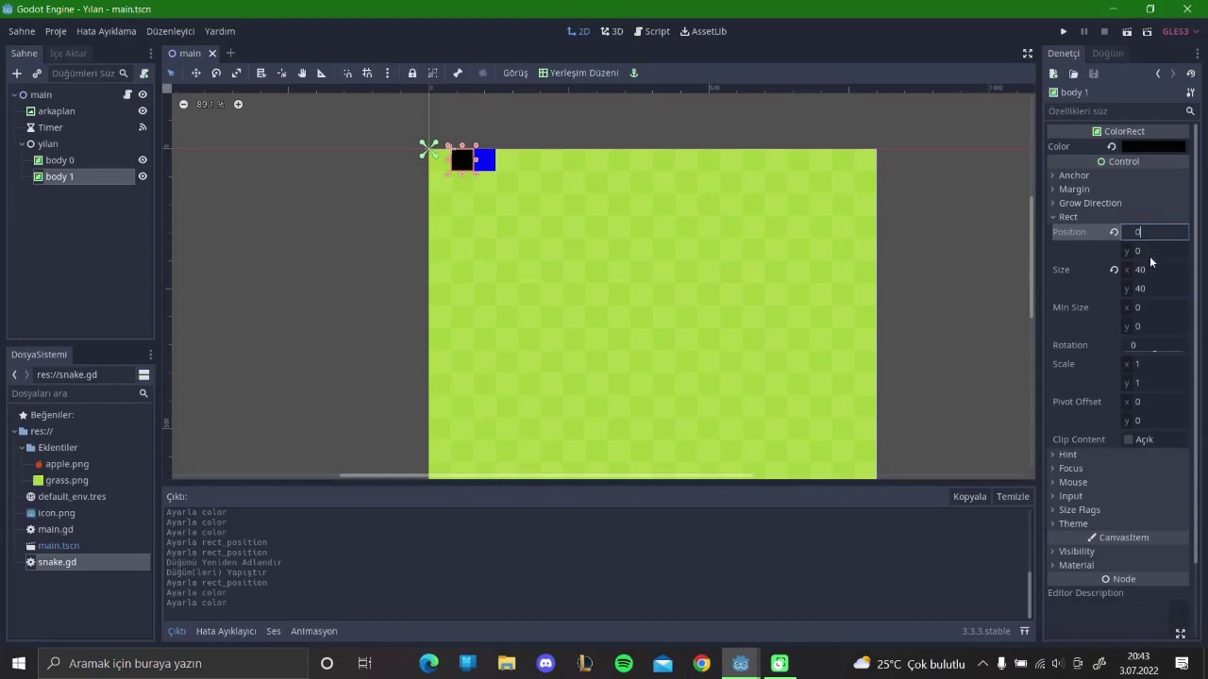
- Set body 1's x position to 0 and body 0's x position to 40
type("0")
key("Return")
left_click(484, 160)
left_click(1143, 234)
type("40")
key("Return")
- Append a third Vector2(0,0) to snake.gd's body array and save
left_click(127, 96)
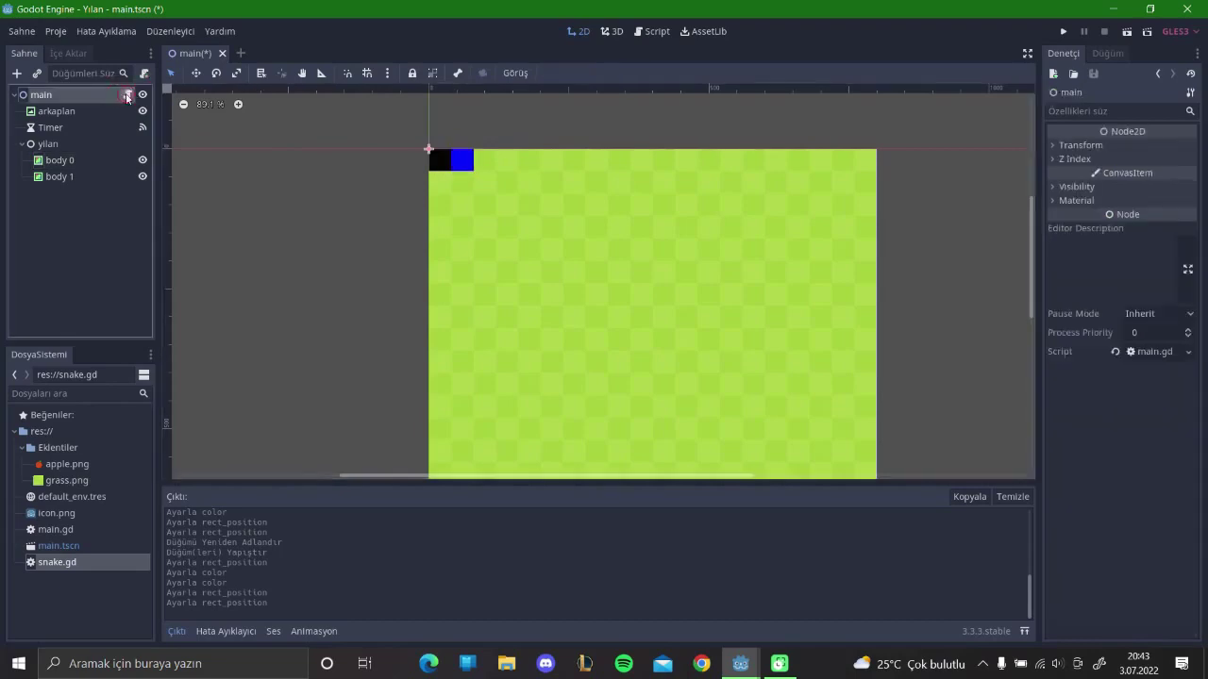
left_click(183, 126)
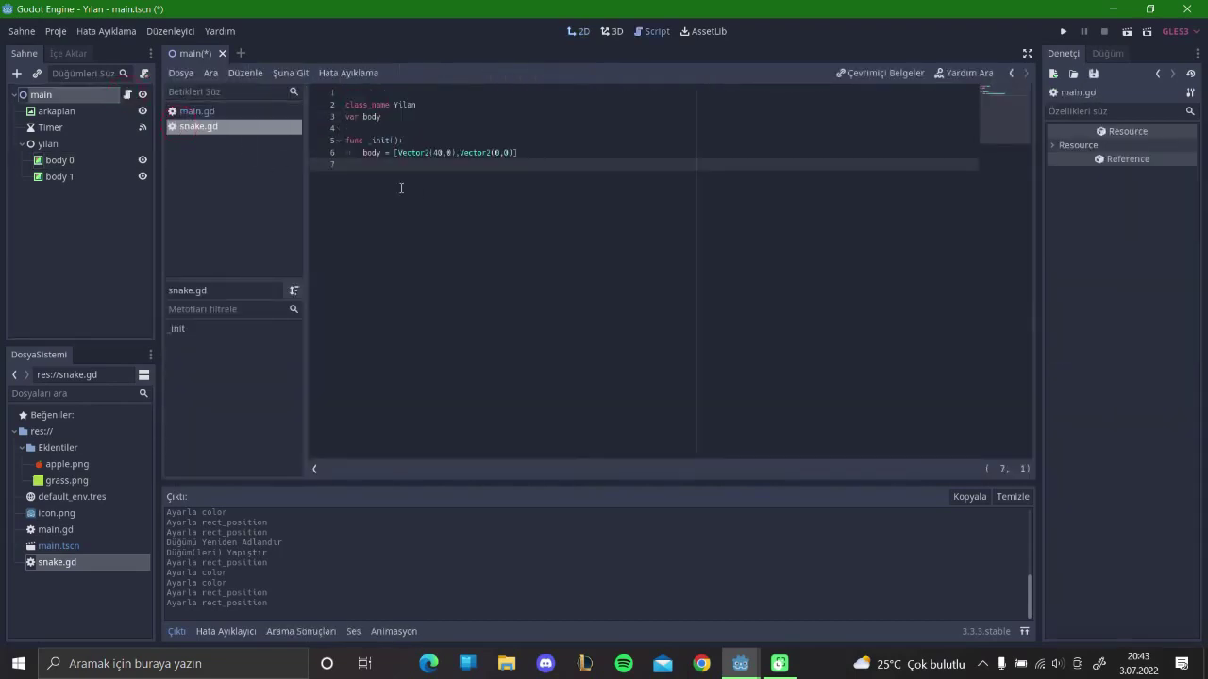
left_click(439, 152)
left_click_drag(400, 152, 518, 152)
left_click(518, 152)
key("BackSpace")
type(",")
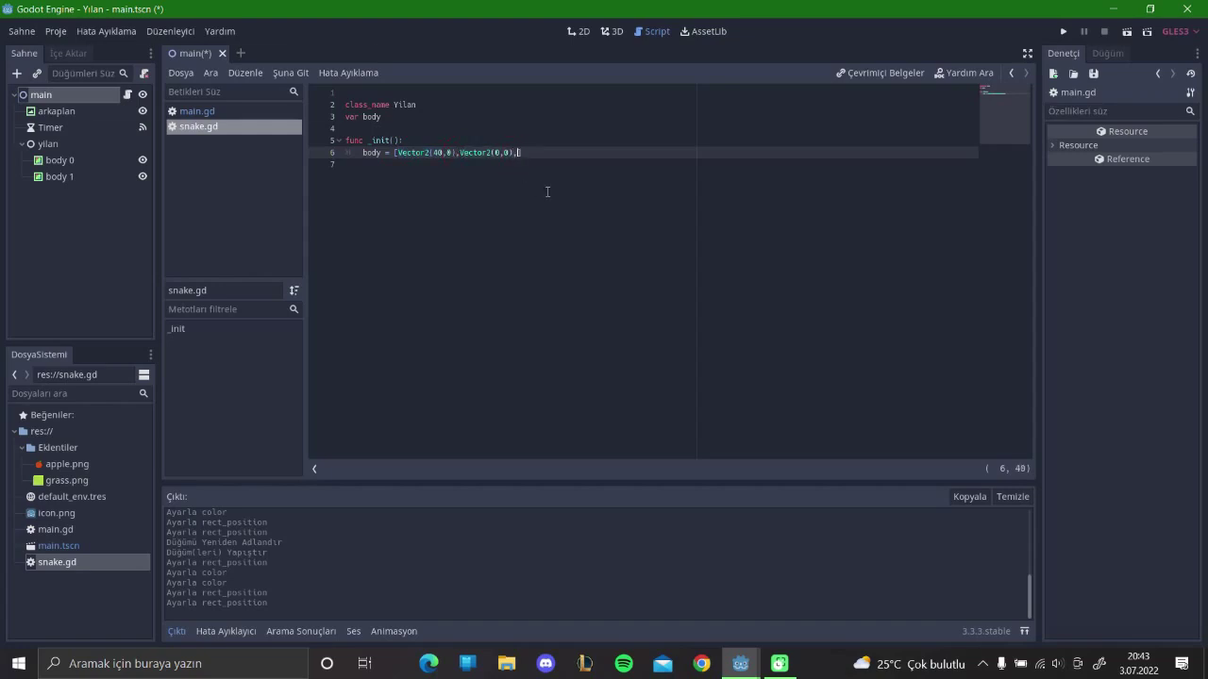
type("V")
key("Caps_Lock")
type("ec")
key("Return")
type("(0,0")
key("ctrl+s")
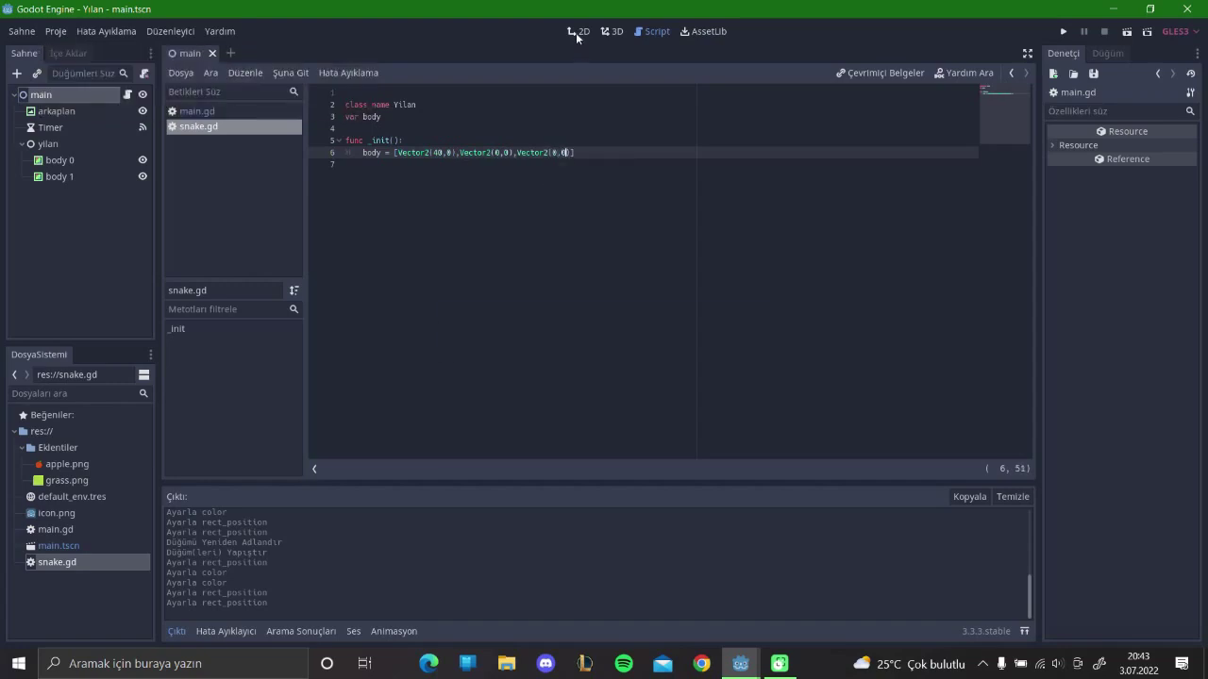
- Reposition the squares: body 0 to x 80 and body 1 to x 40
left_click(577, 31)
left_click(463, 162)
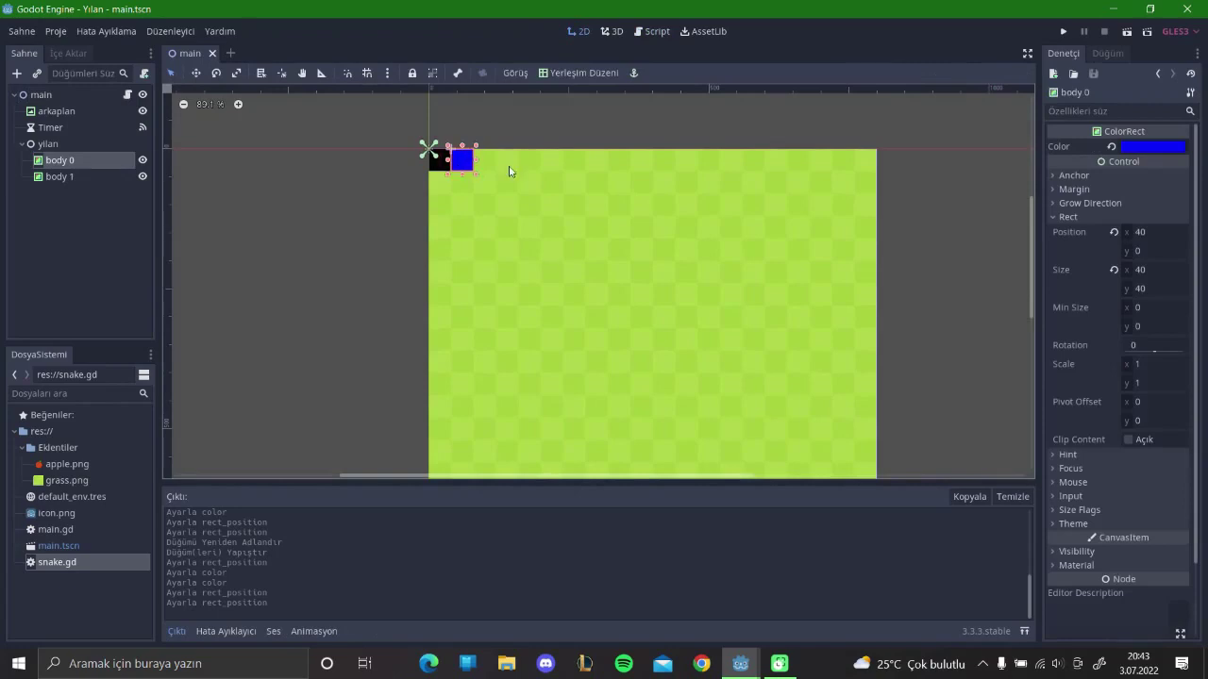
left_click(1171, 232)
type("80")
key("Return")
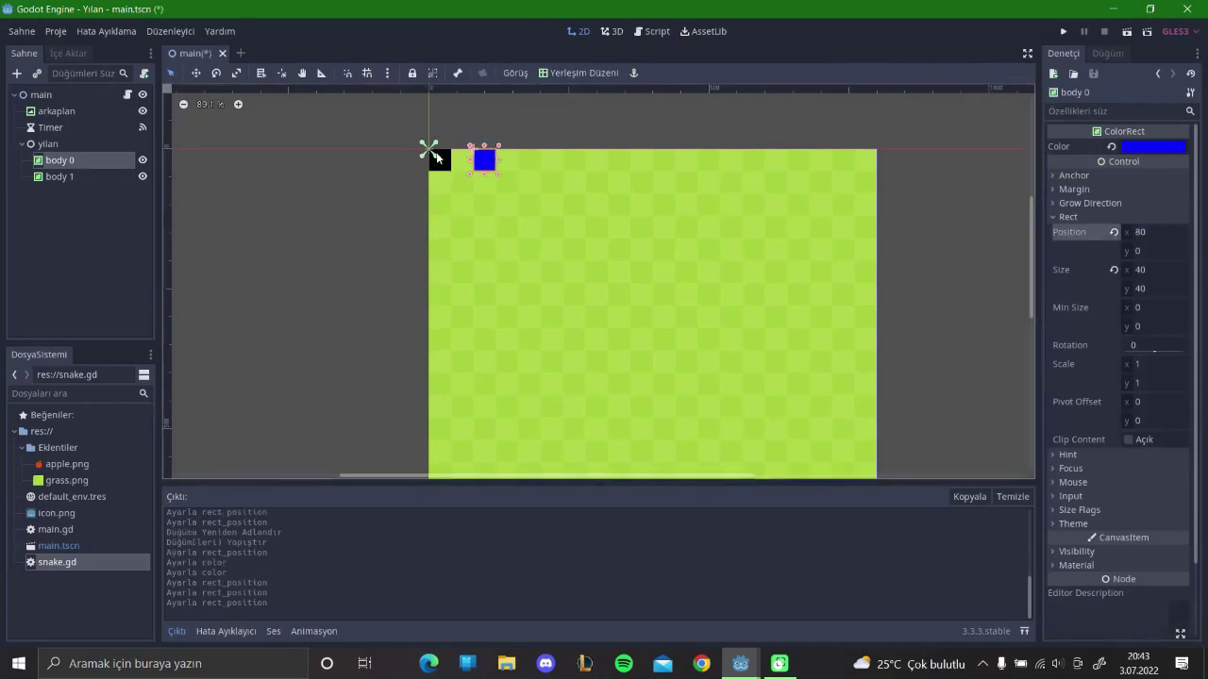
left_click(440, 160)
type("40")
key("Return")
- Copy body 1 under yilan as body 2, set its x to 0, and save the scene
left_click(306, 195)
left_click(58, 175)
key("ctrl+c")
left_click(47, 144)
key("ctrl+v")
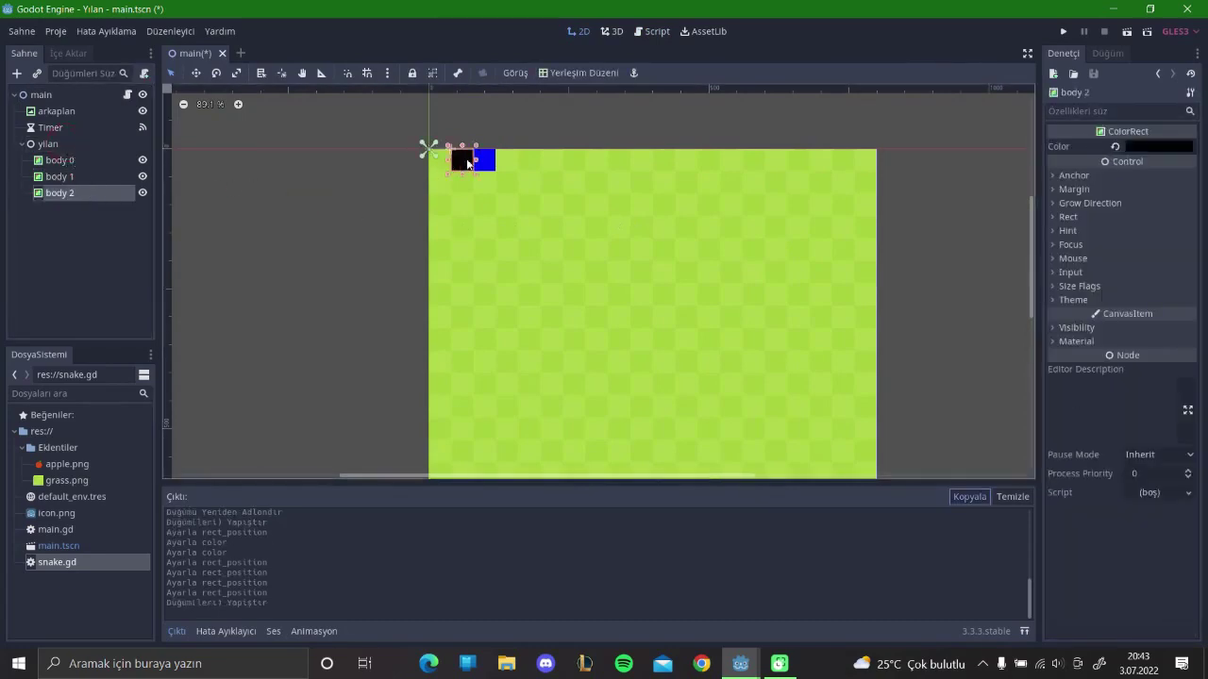
left_click(1068, 217)
left_click(1155, 231)
type("0")
key("Return")
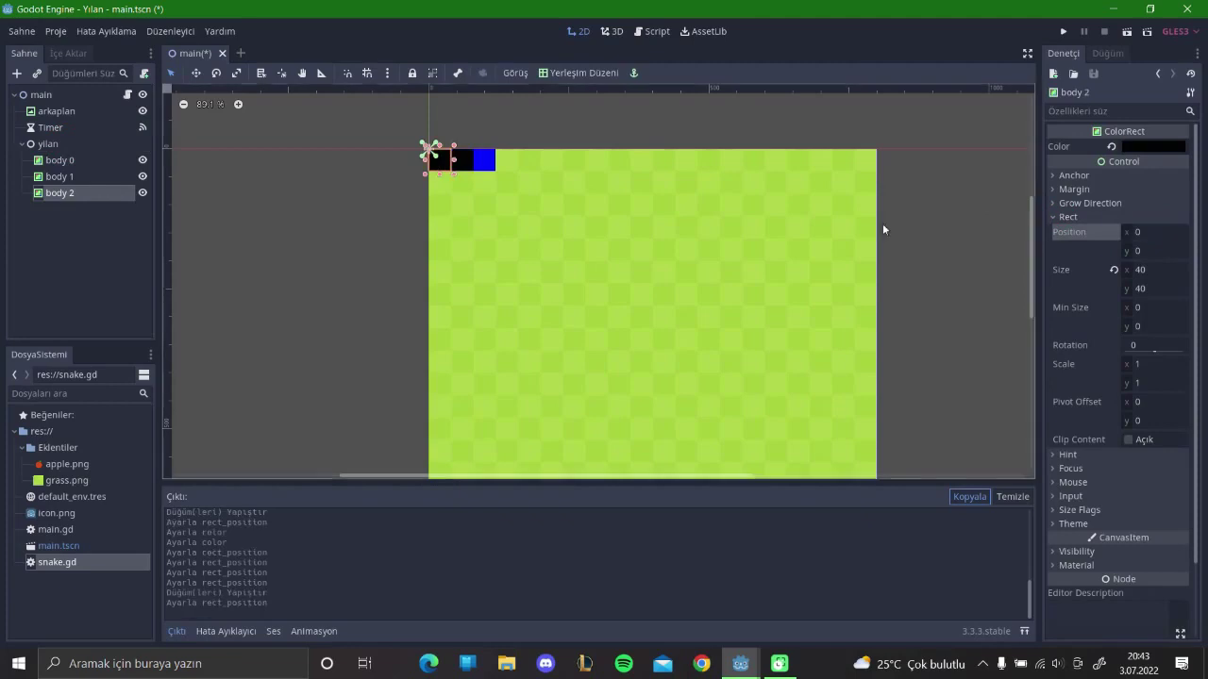
key("ctrl+s")
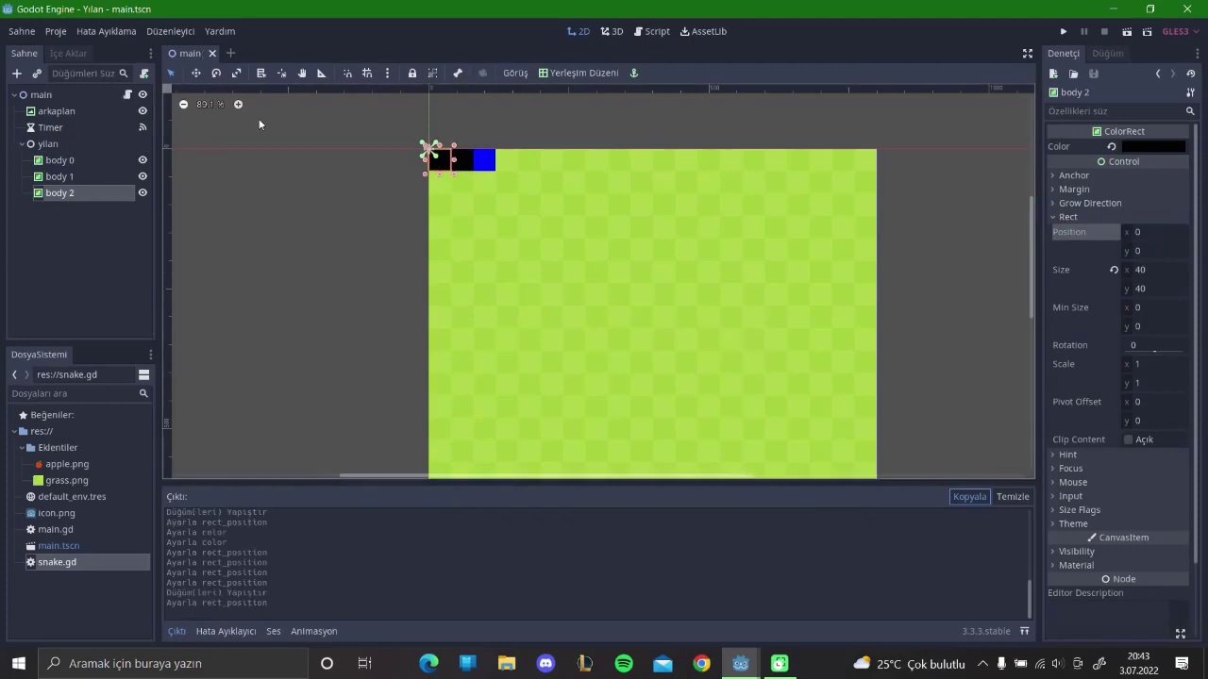
- Reopen snake.gd in the script editor
left_click(269, 215)
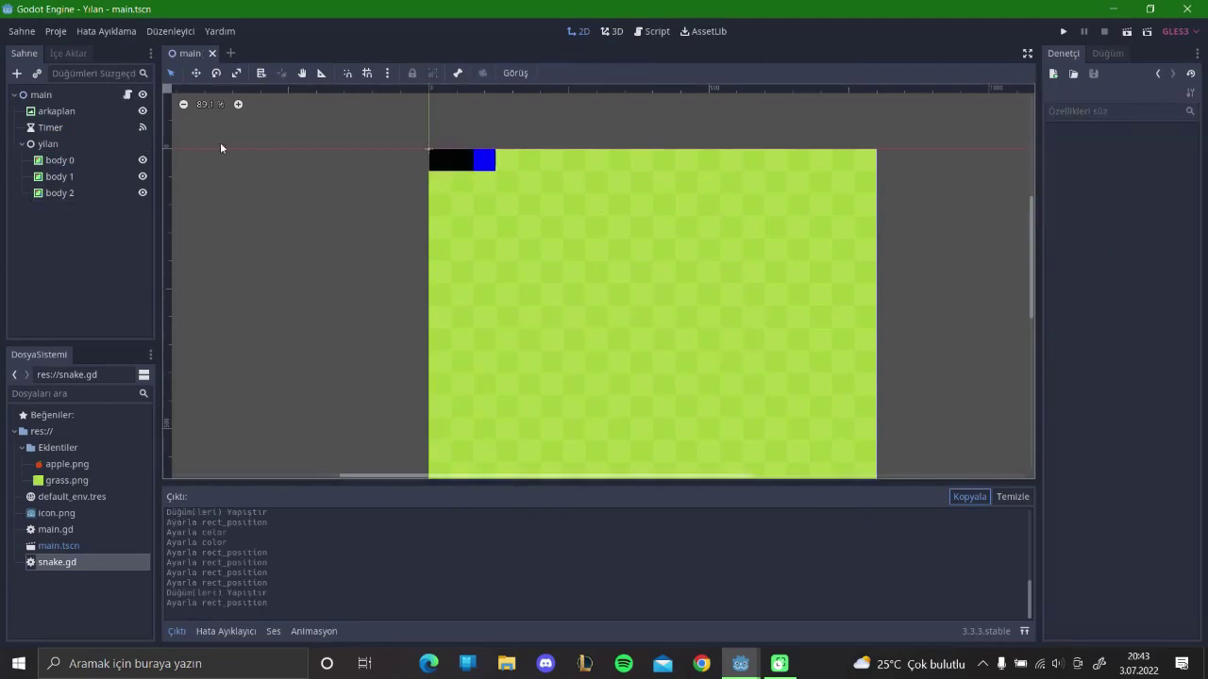
left_click(127, 95)
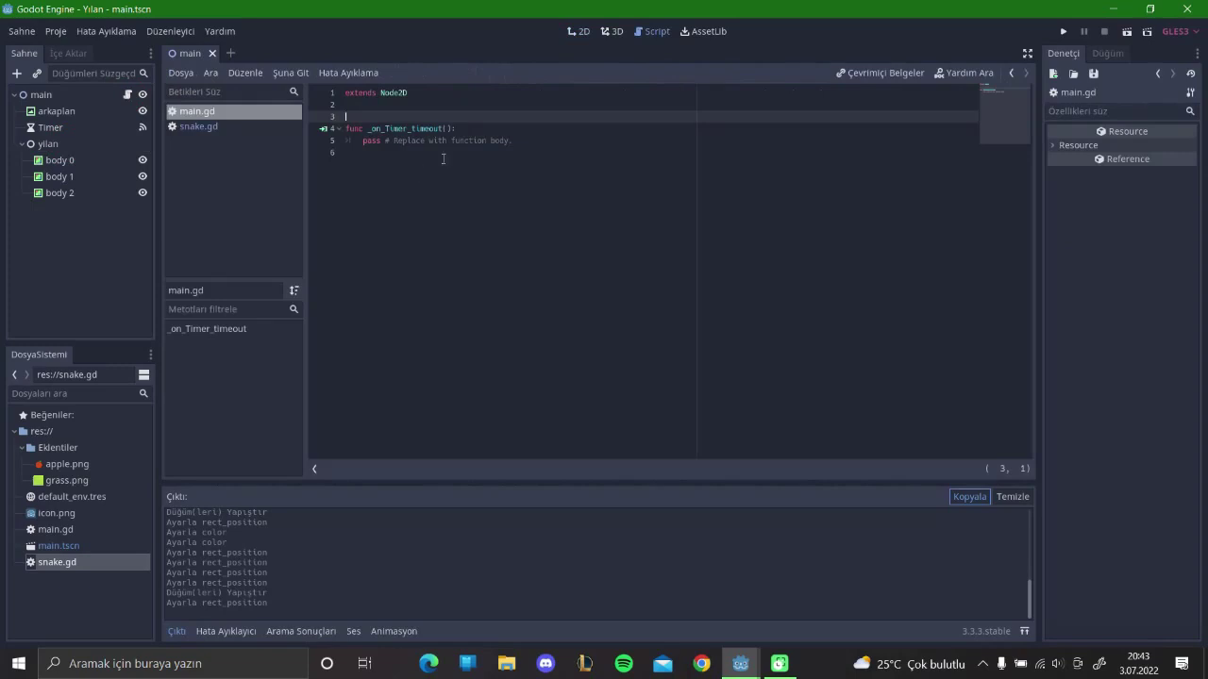
left_click(254, 126)
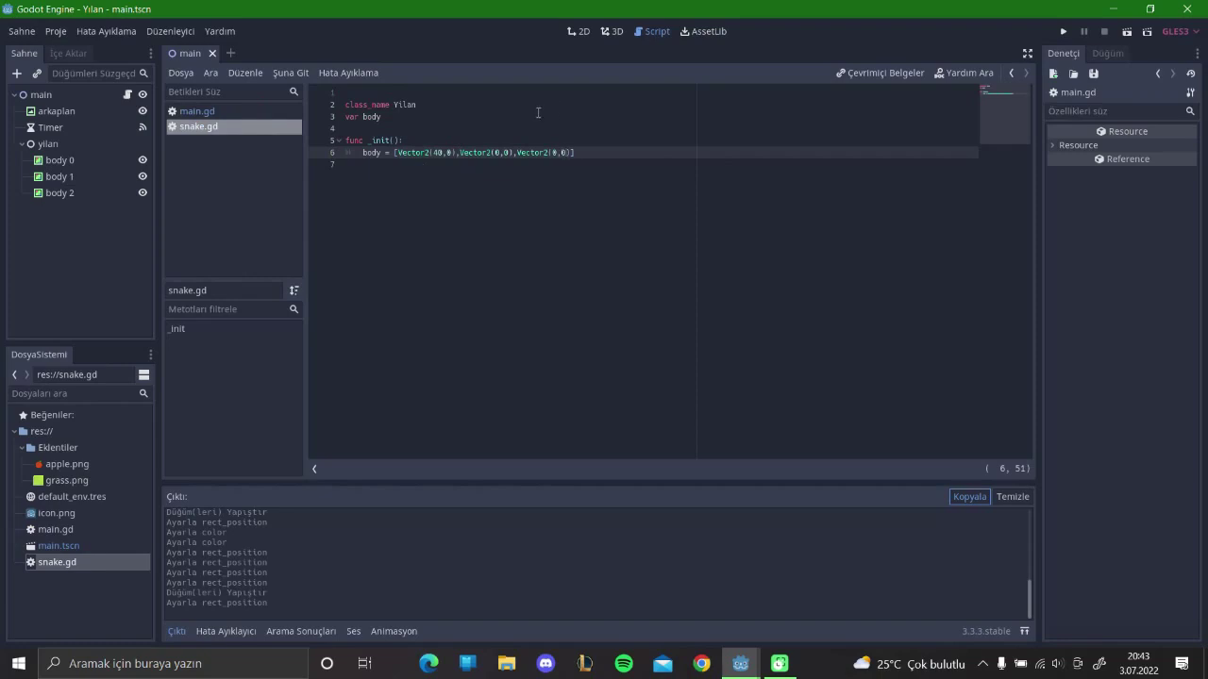
- Add a 'var direction:Vector2' line below var body and save snake.gd
left_click(479, 120)
key("Return")
type("var direction::")
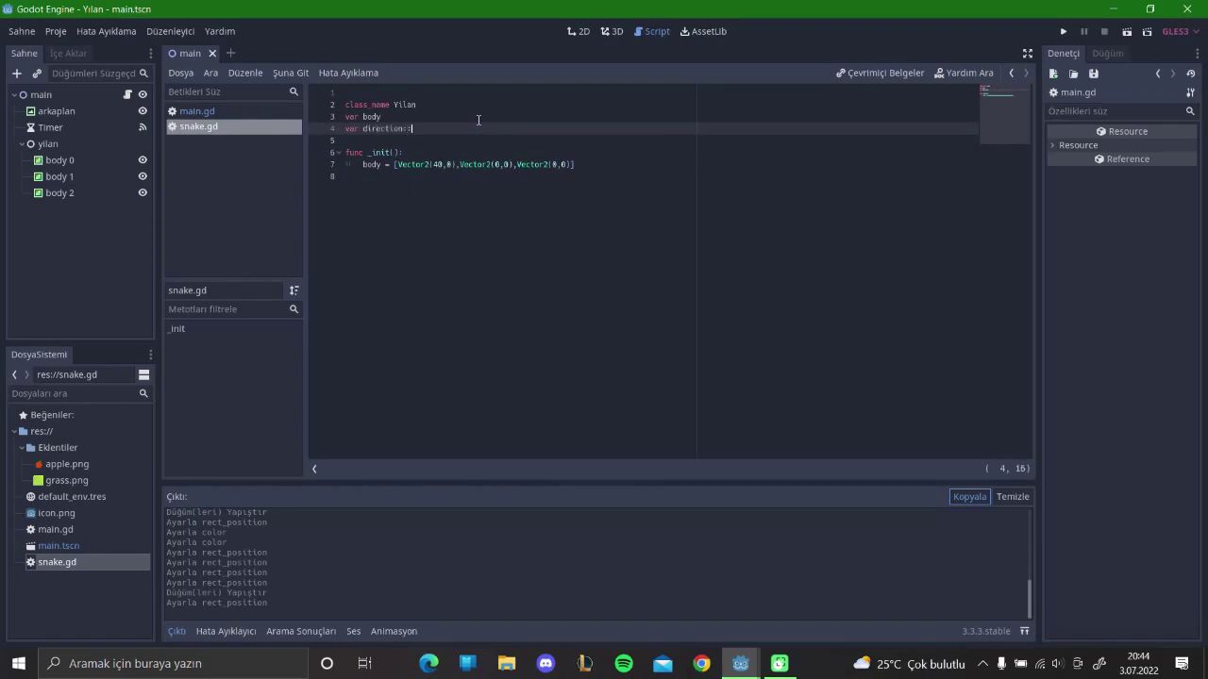
key("Caps_Lock")
type("V")
key("Caps_Lock")
type("ec")
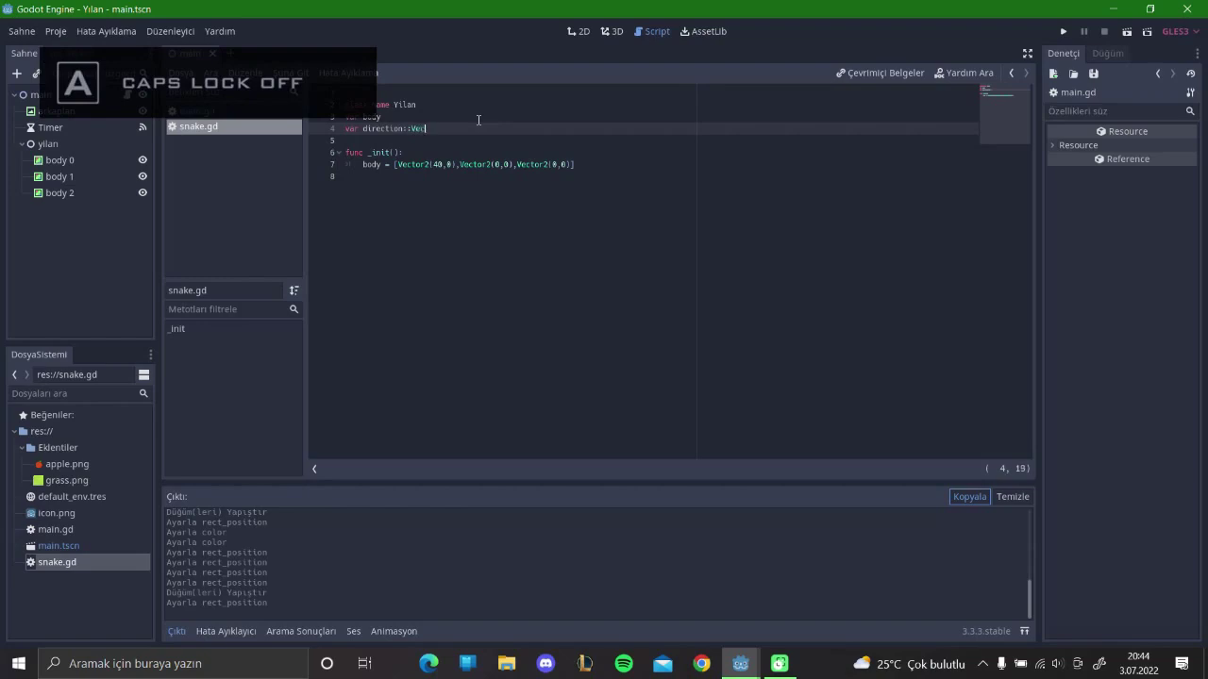
type("tor2(")
key("BackSpace")
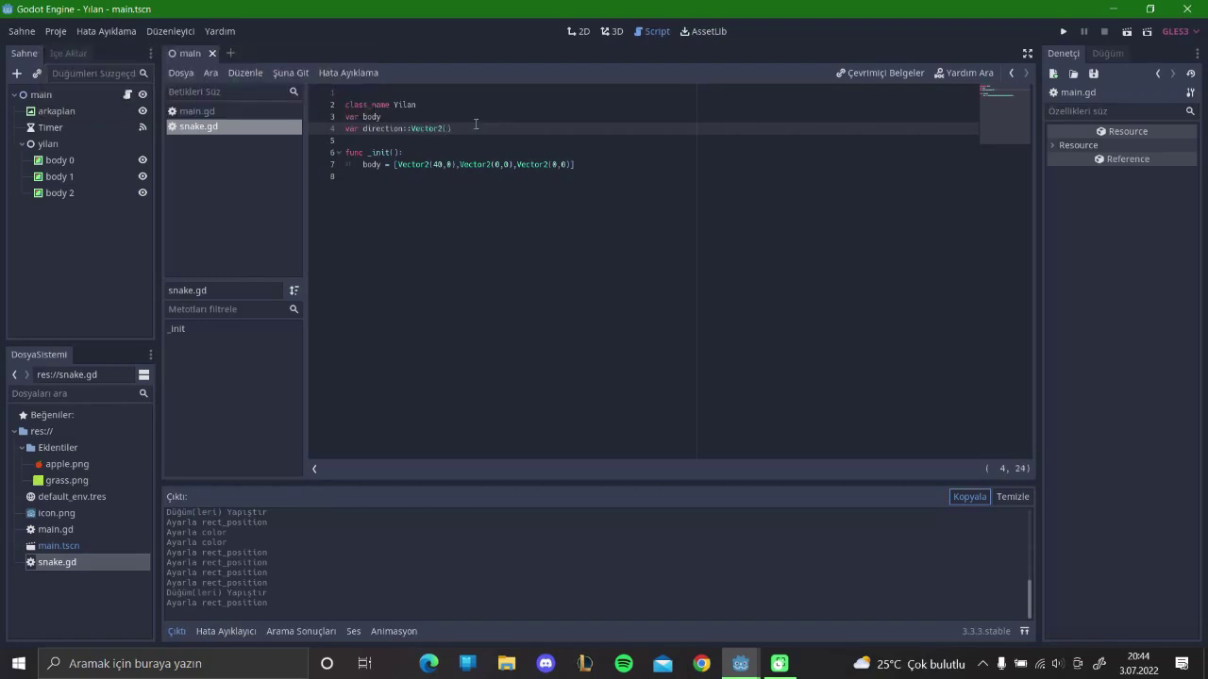
key("ctrl+s")
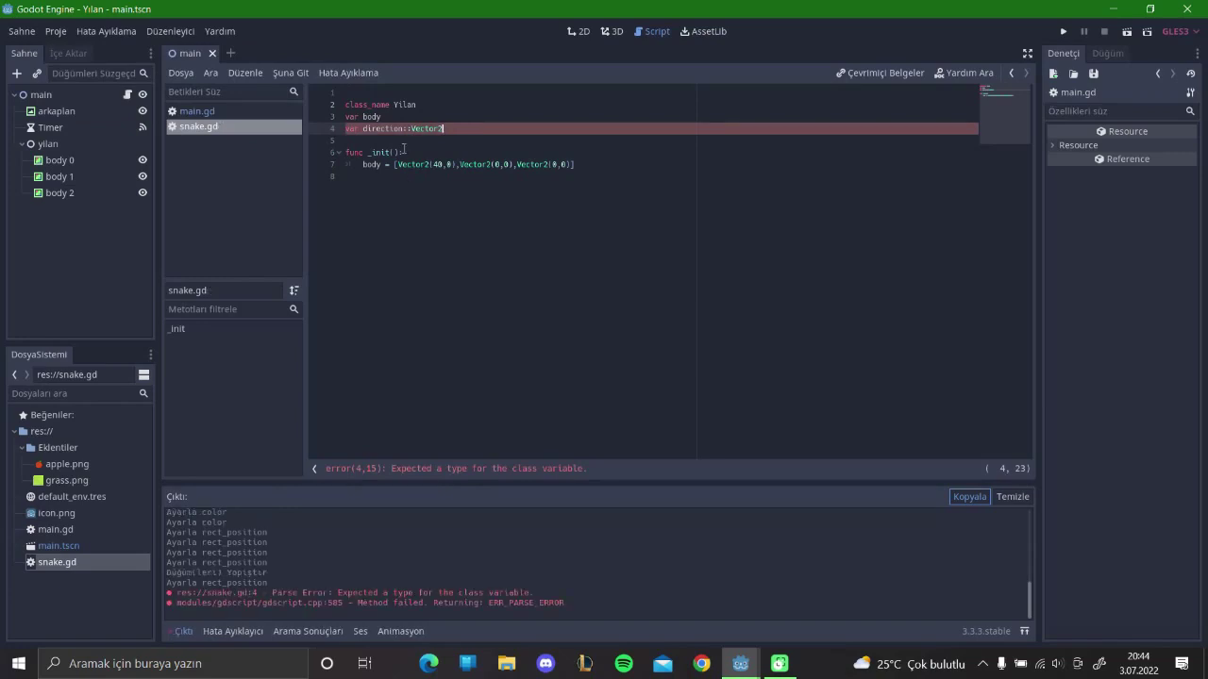
- Rename the direction variable to yon
left_click(459, 209)
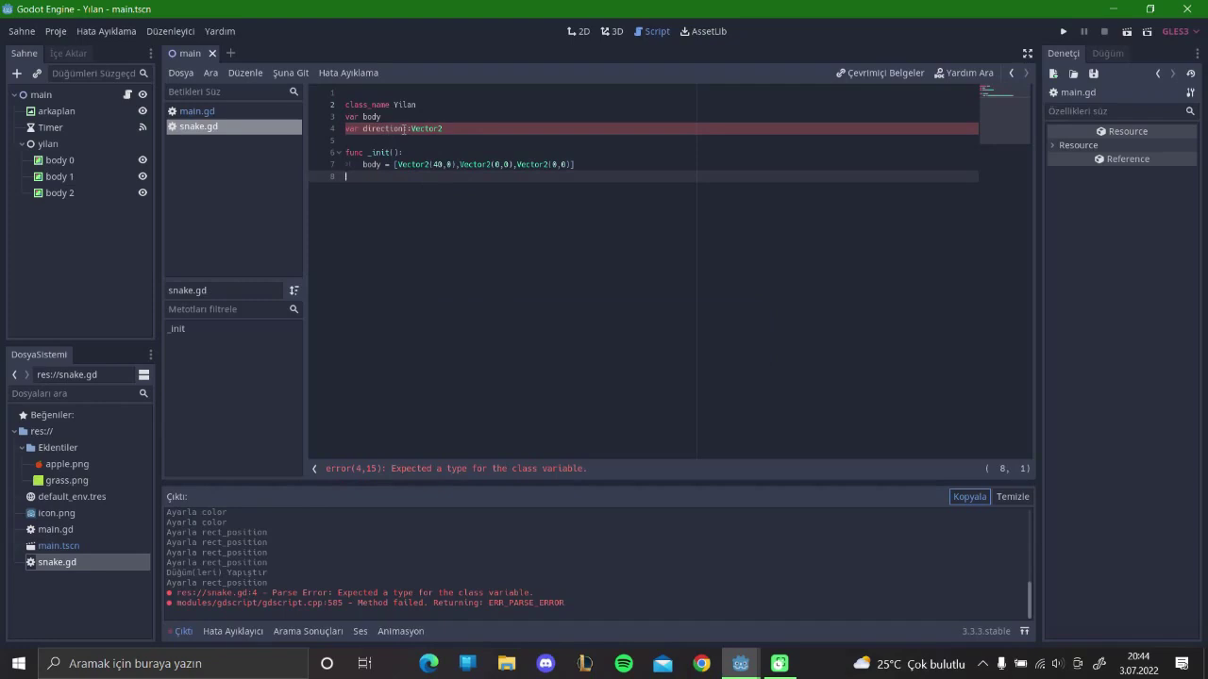
left_click(406, 128)
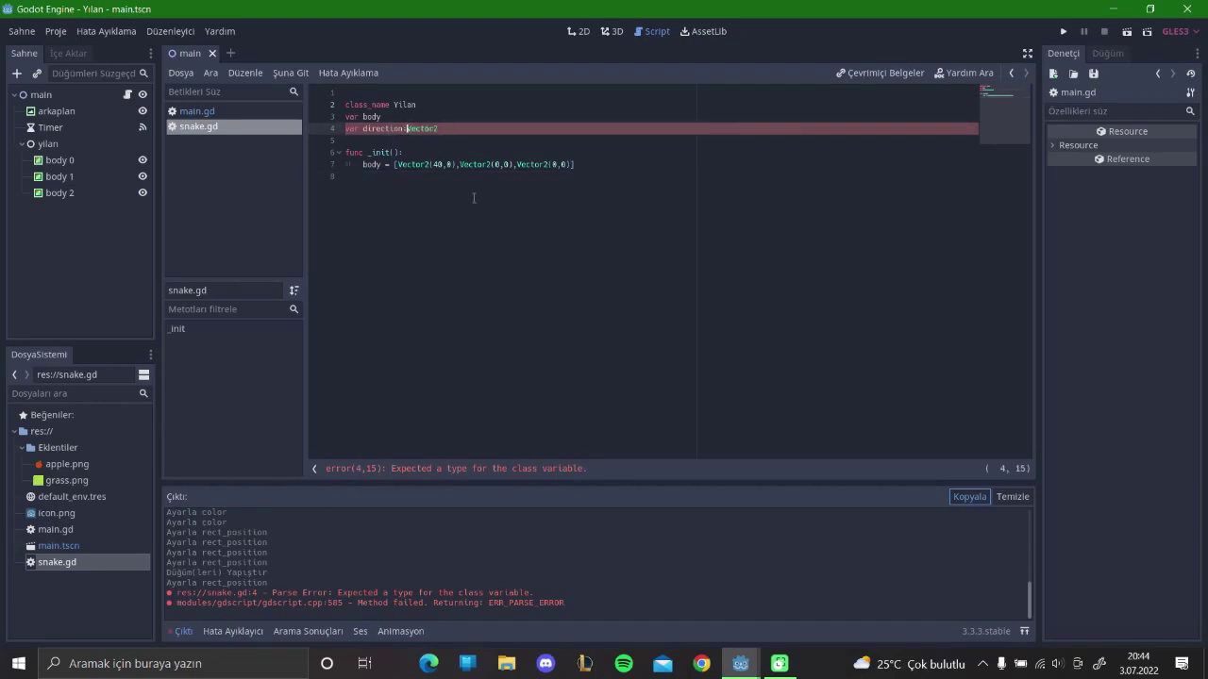
key("BackSpace")
key("BackSpace")
key("BackSpace")
key("BackSpace")
key("BackSpace")
key("BackSpace")
key("BackSpace")
key("BackSpace")
key("BackSpace")
type("yon:")
- Add 'yon = Vector2()' inside _init after the body array
left_click(471, 199)
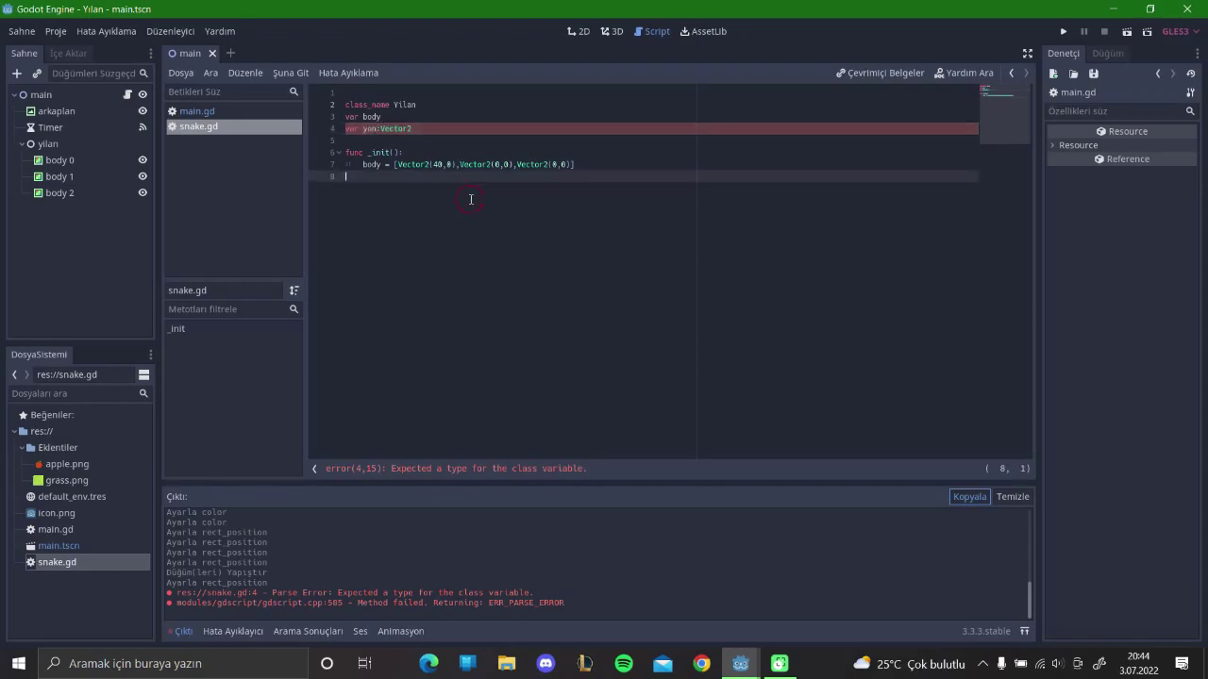
left_click(591, 165)
key("Return")
type("yon =")
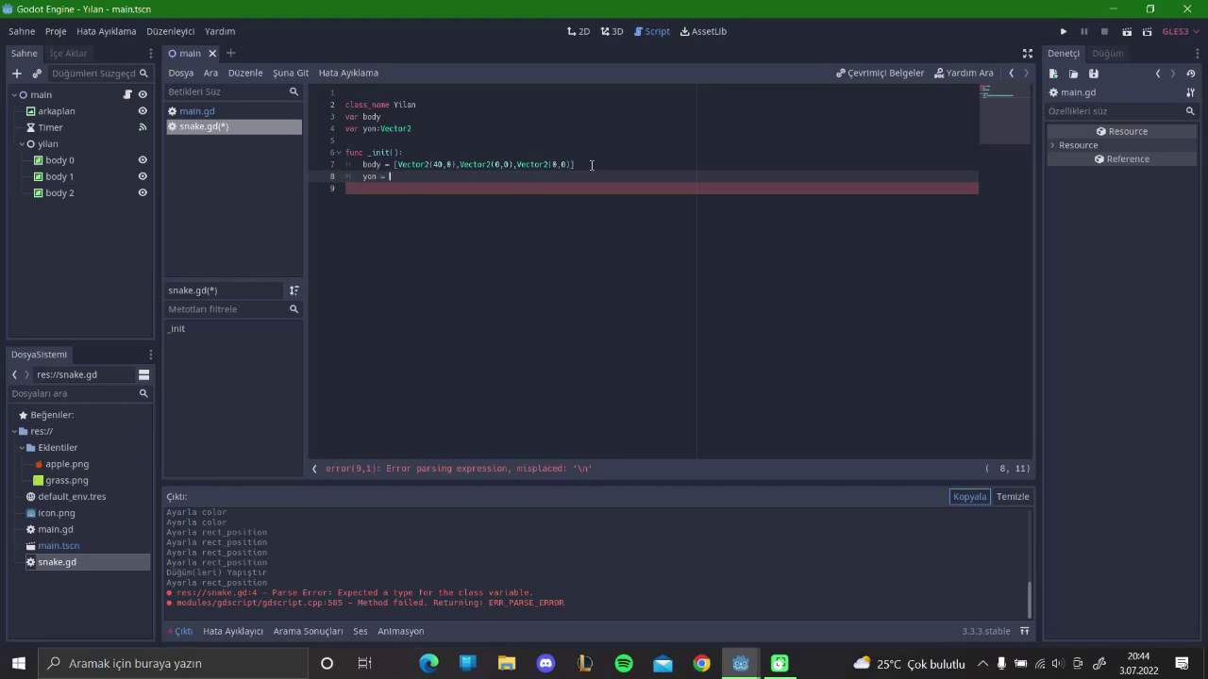
key("Caps_Lock")
type("V")
key("Caps_Lock")
type("ec")
key("Return")
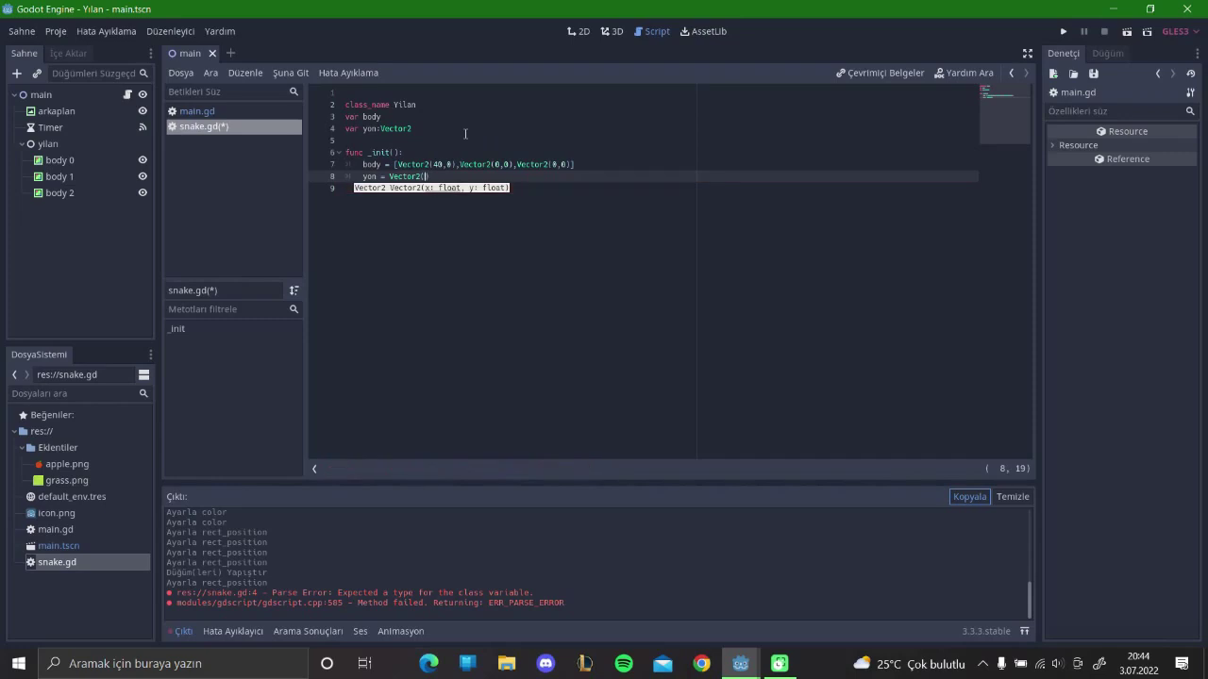
- Start a 'var width =' declaration below yon, then check body 2's size in 2D
left_click(434, 127)
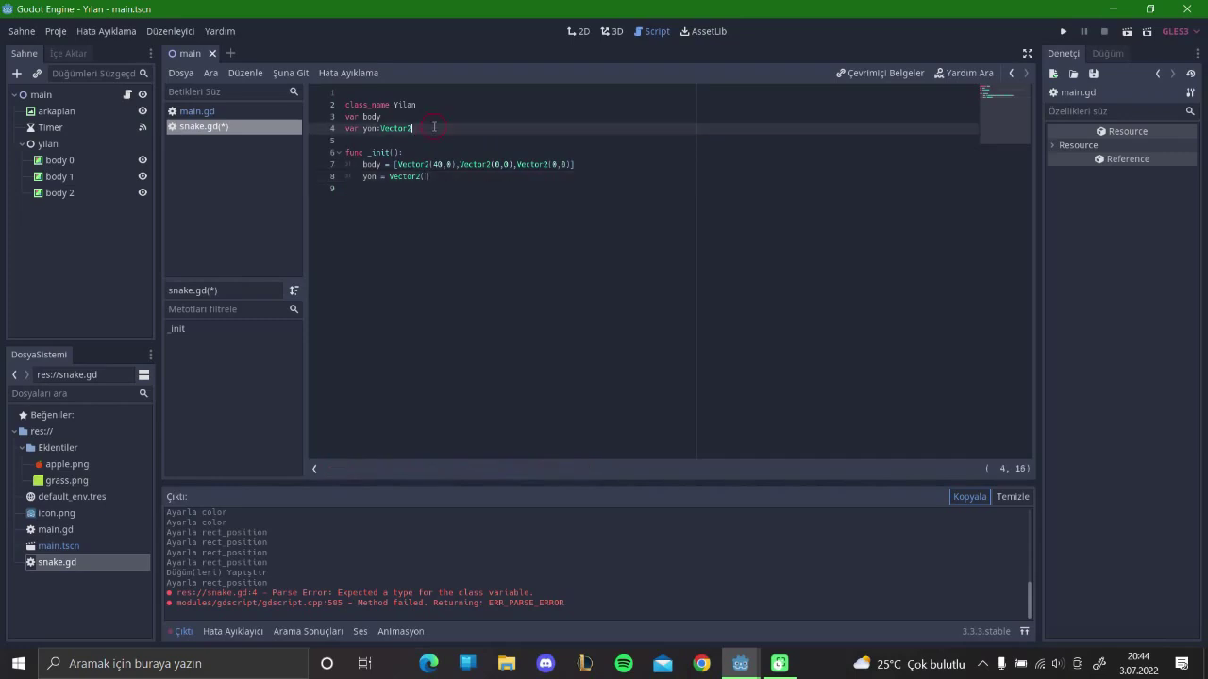
key("Return")
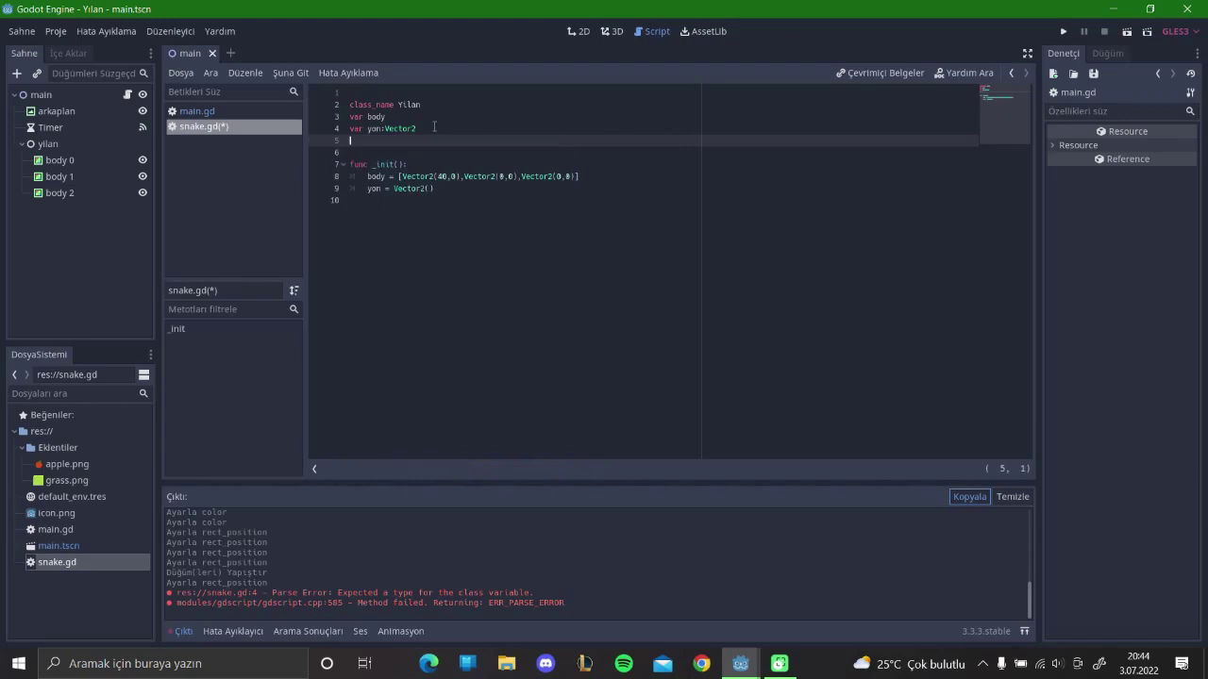
type("var ")
type("width =")
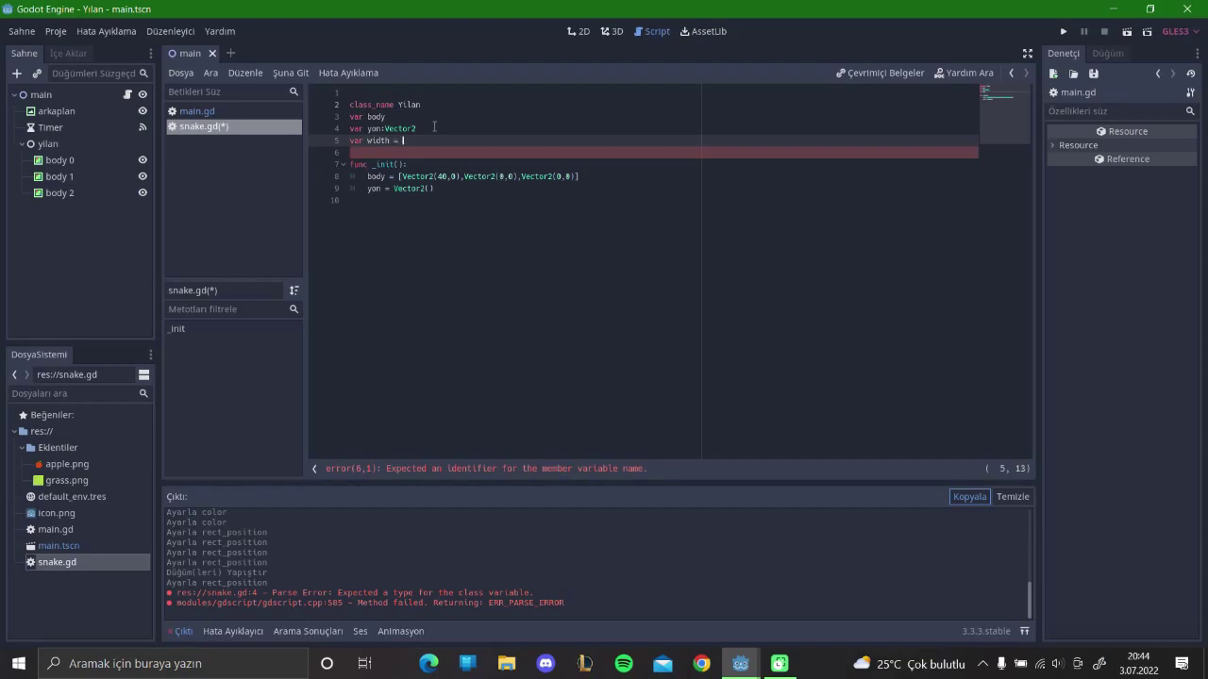
left_click(578, 32)
left_click(442, 163)
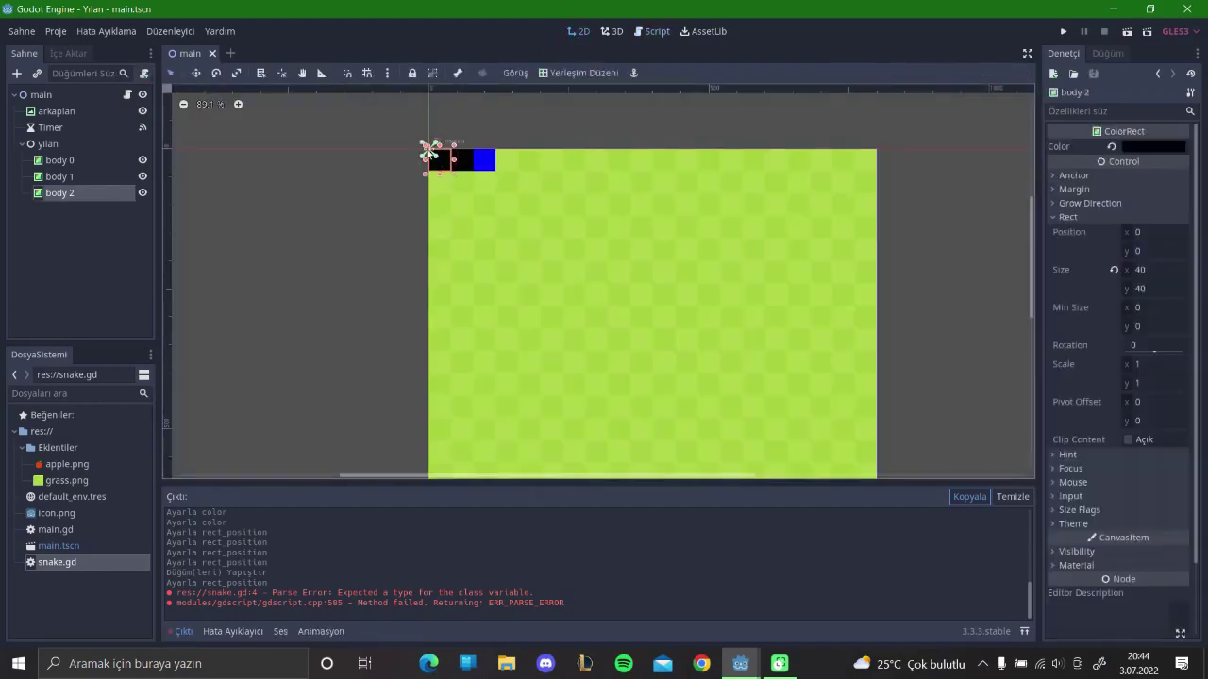
- Reopen snake.gd and change yon's initialiser in _init to Vector2(width,0)
left_click(127, 94)
left_click(199, 126)
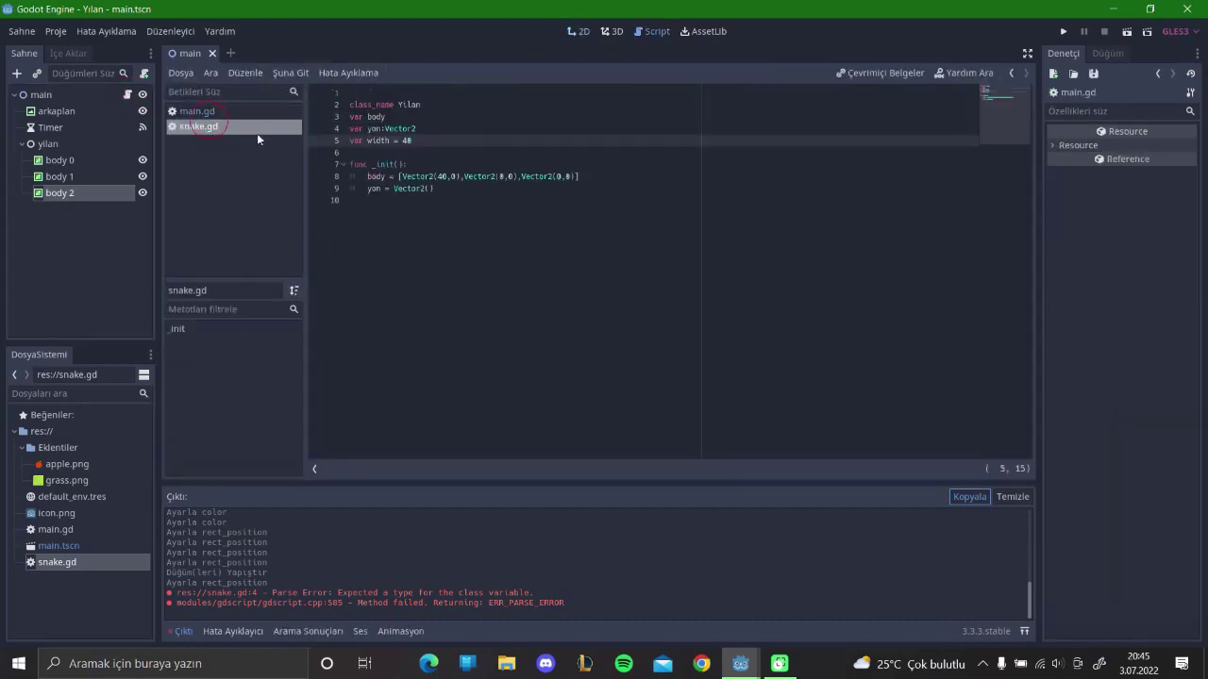
left_click(426, 189)
key("Delete")
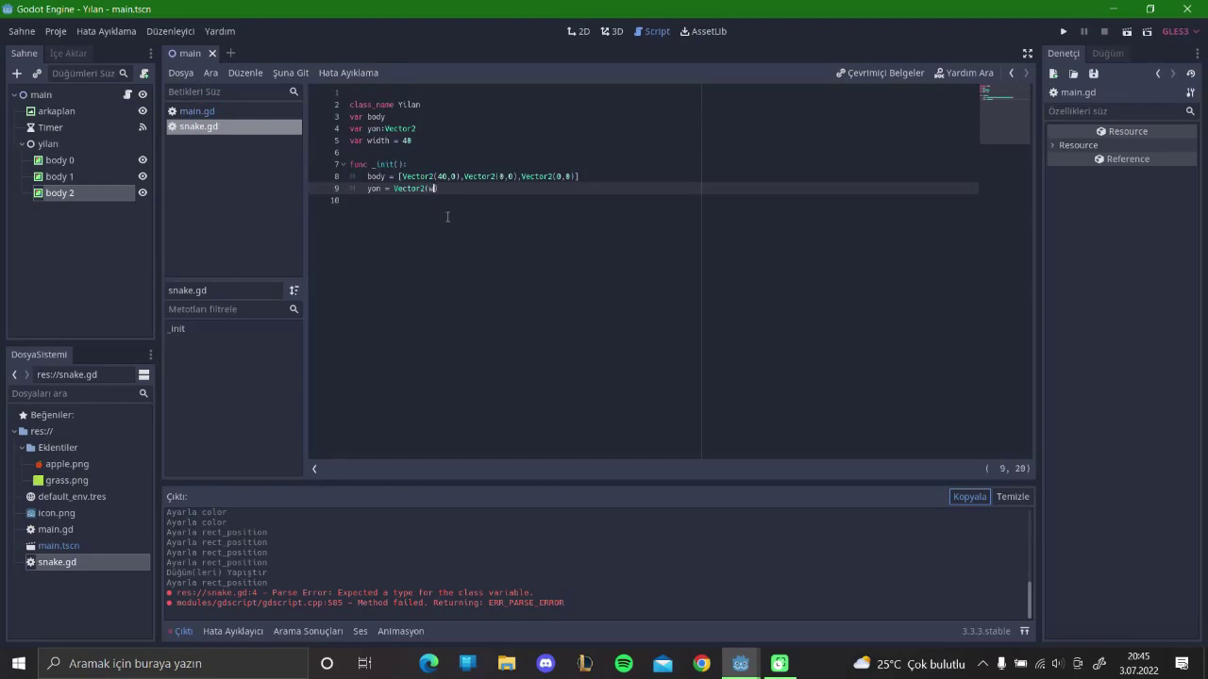
type("width")
type(",0")
left_click(457, 188)
left_click(454, 189)
key("Return")
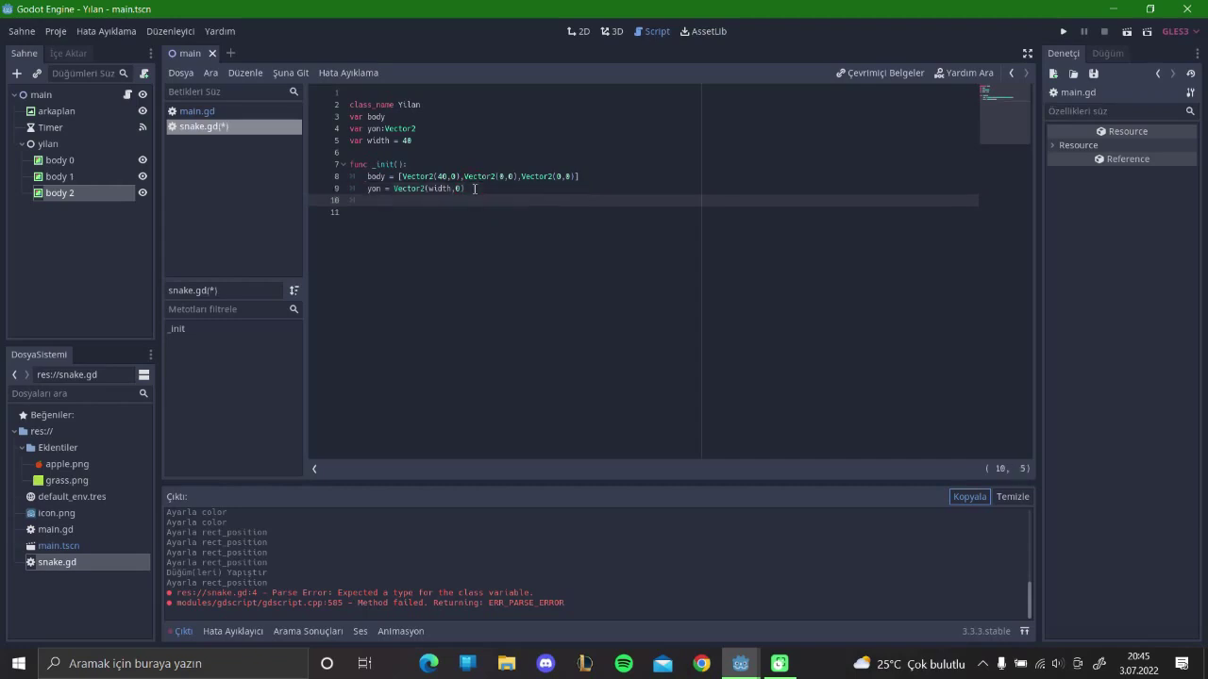
key("BackSpace")
key("BackSpace")
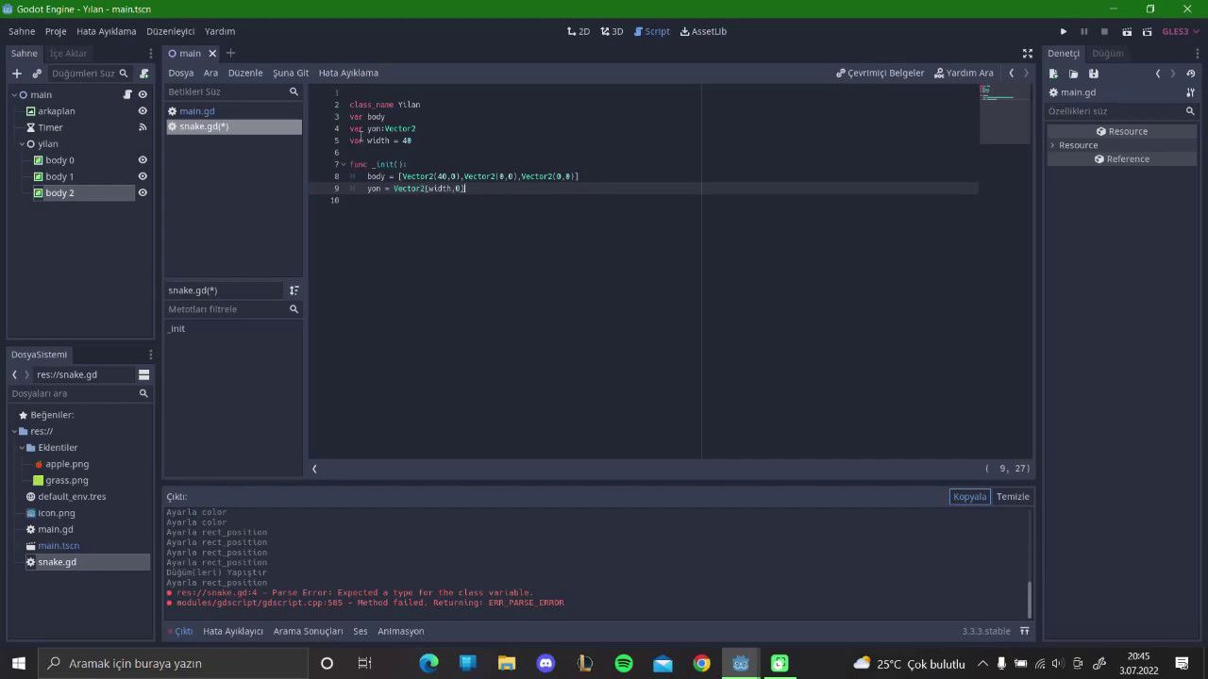
- Save the scripts and check the Timer node's wait time in the 2D scene
left_click(202, 112)
left_click_drag(524, 139, 364, 142)
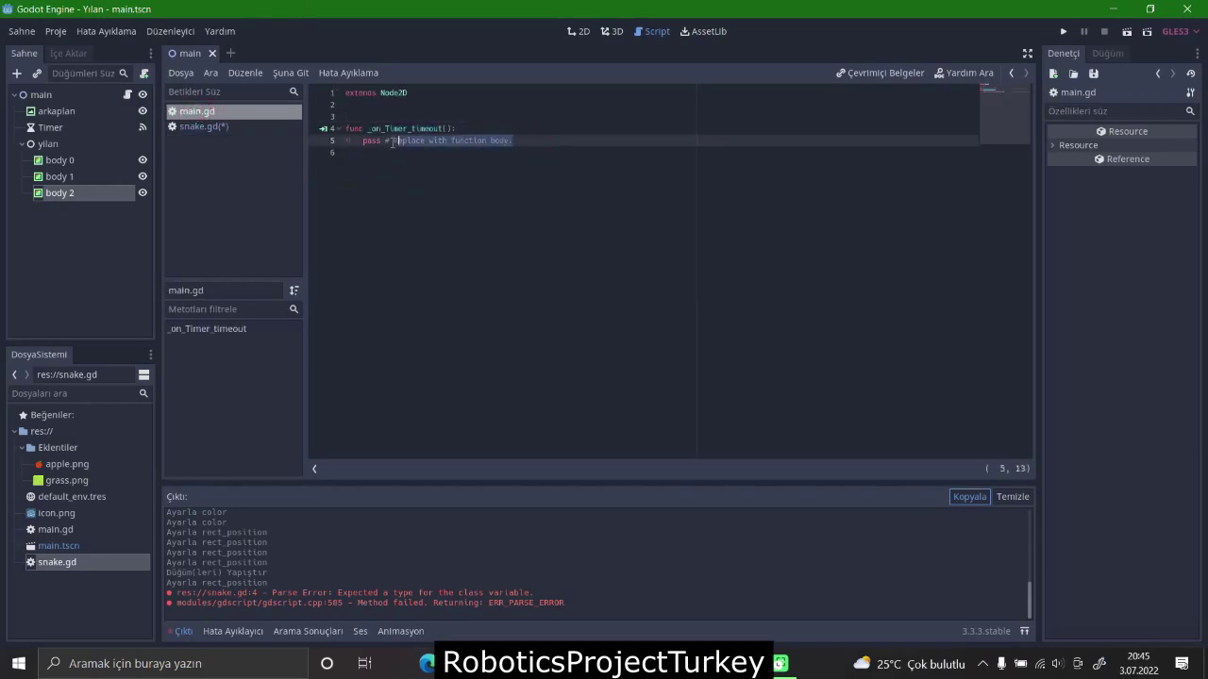
left_click(363, 142)
key("ctrl+s")
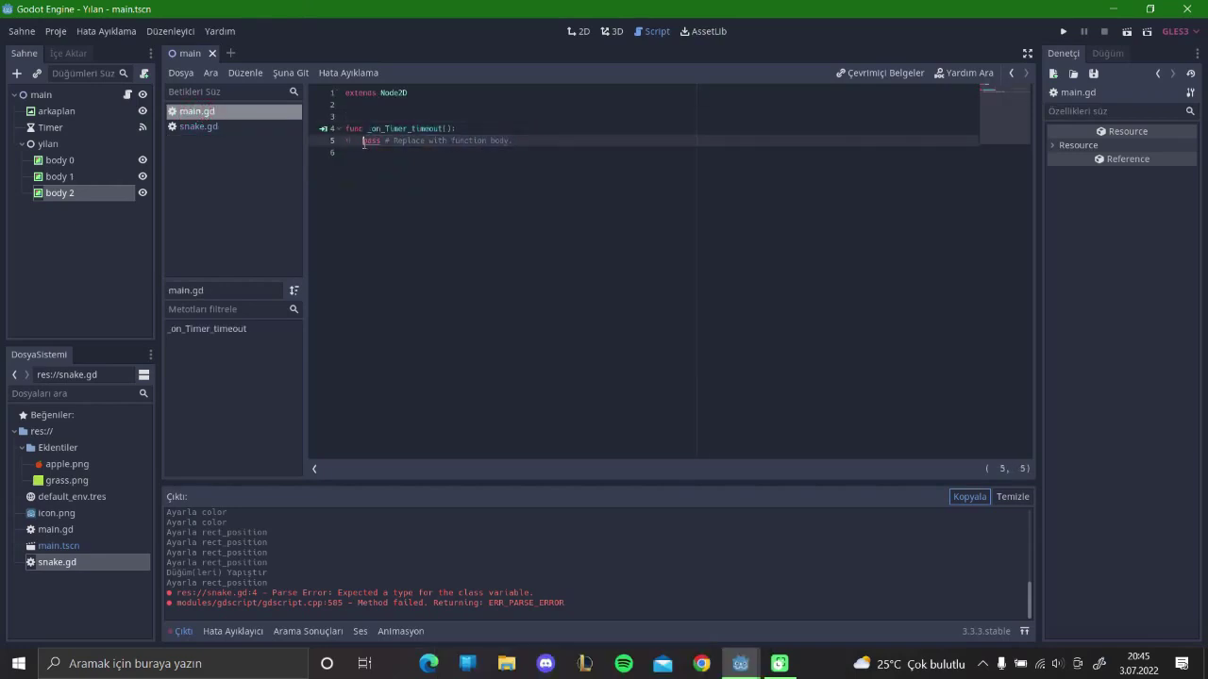
left_click(581, 36)
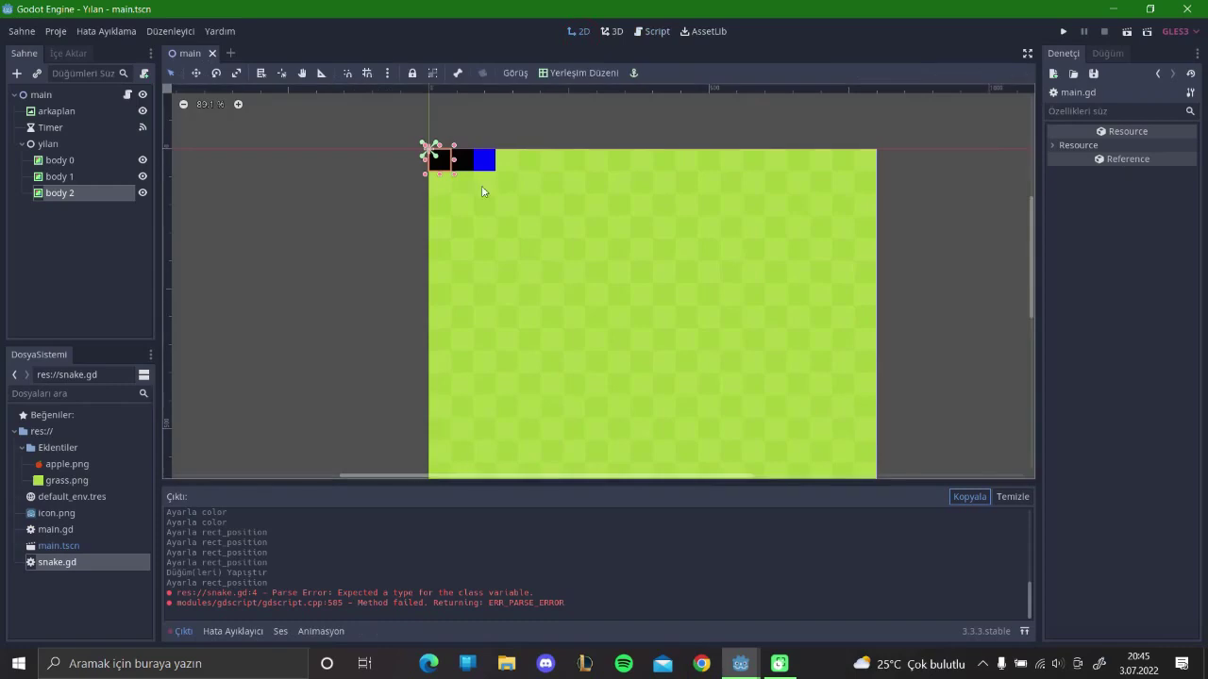
left_click(50, 128)
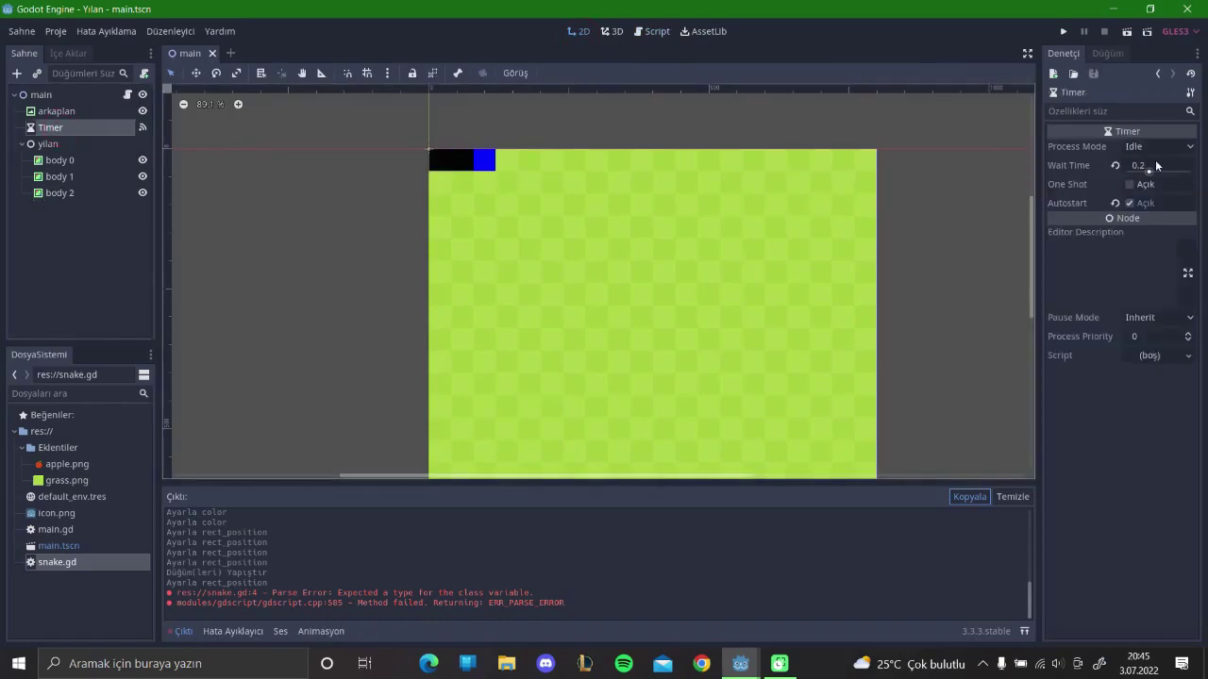
left_click(128, 95)
- Add a new 'func move():' function to snake.gd
left_click(182, 128)
left_click(403, 221)
key("Return")
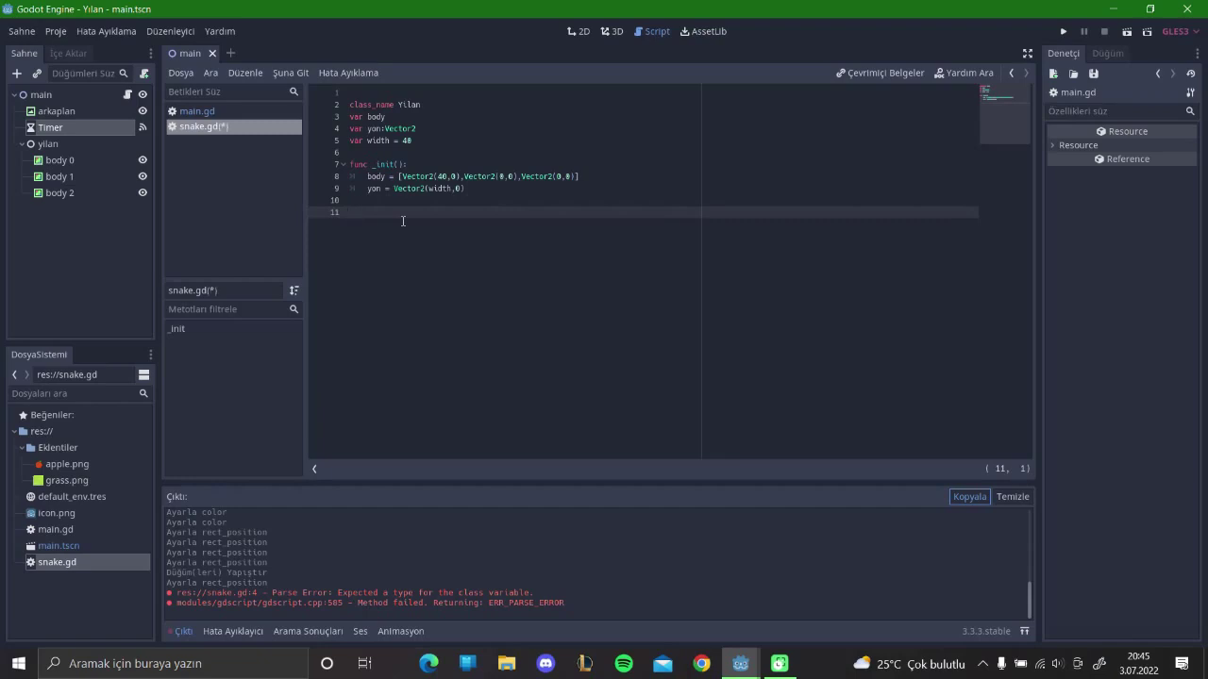
type("func move()")
type(":")
key("Return")
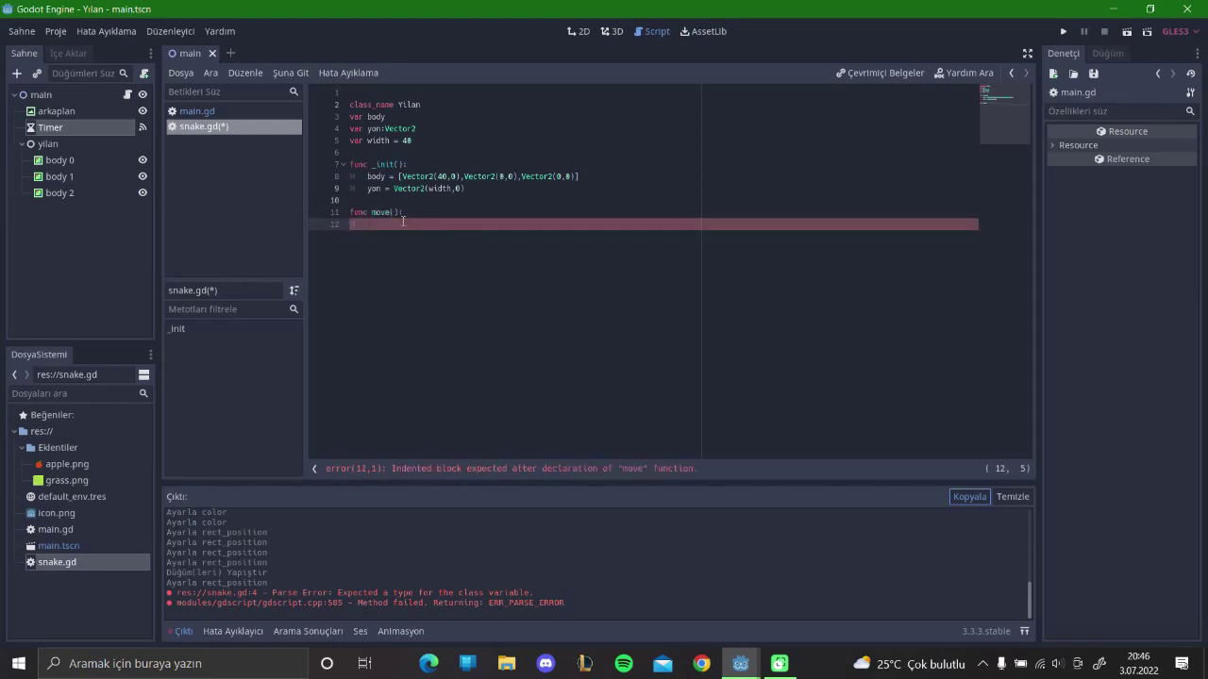
- Declare 'var body2' on a new line below the width declaration
left_click(432, 143)
key("Return")
key("Caps_Lock")
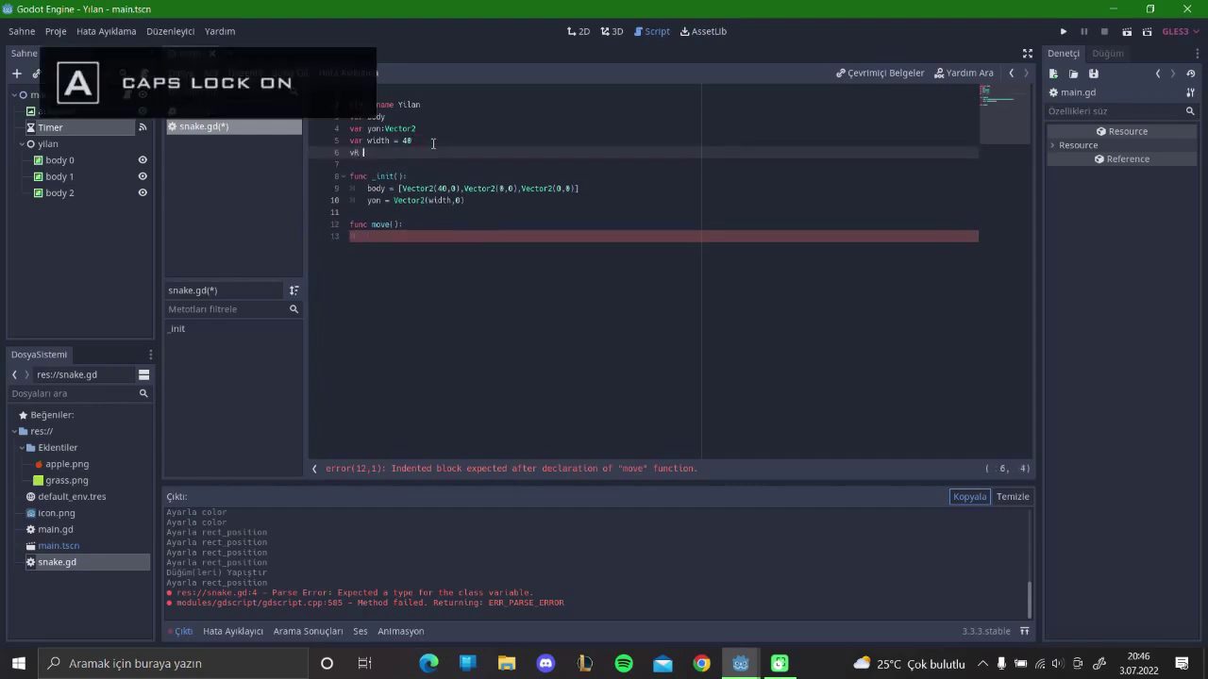
key("Caps_Lock")
type("var ")
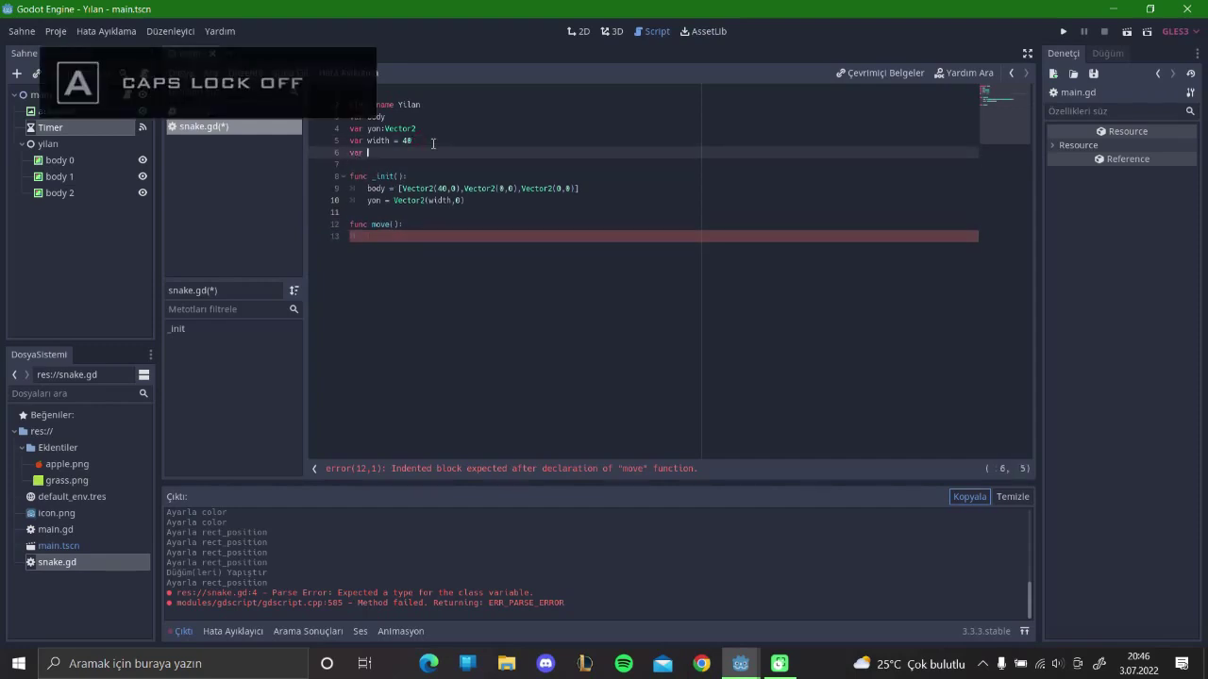
type("body2")
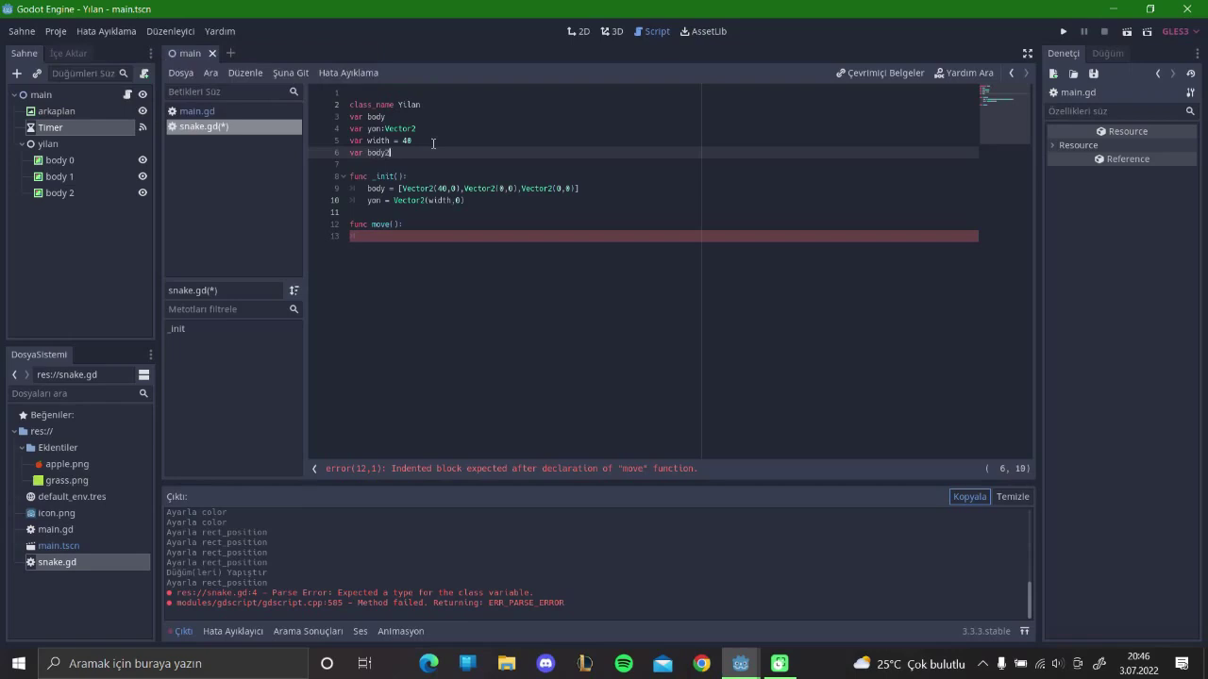
- Write 'body2 = body.slice(0, body.size()-2)' inside move()
left_click(390, 238)
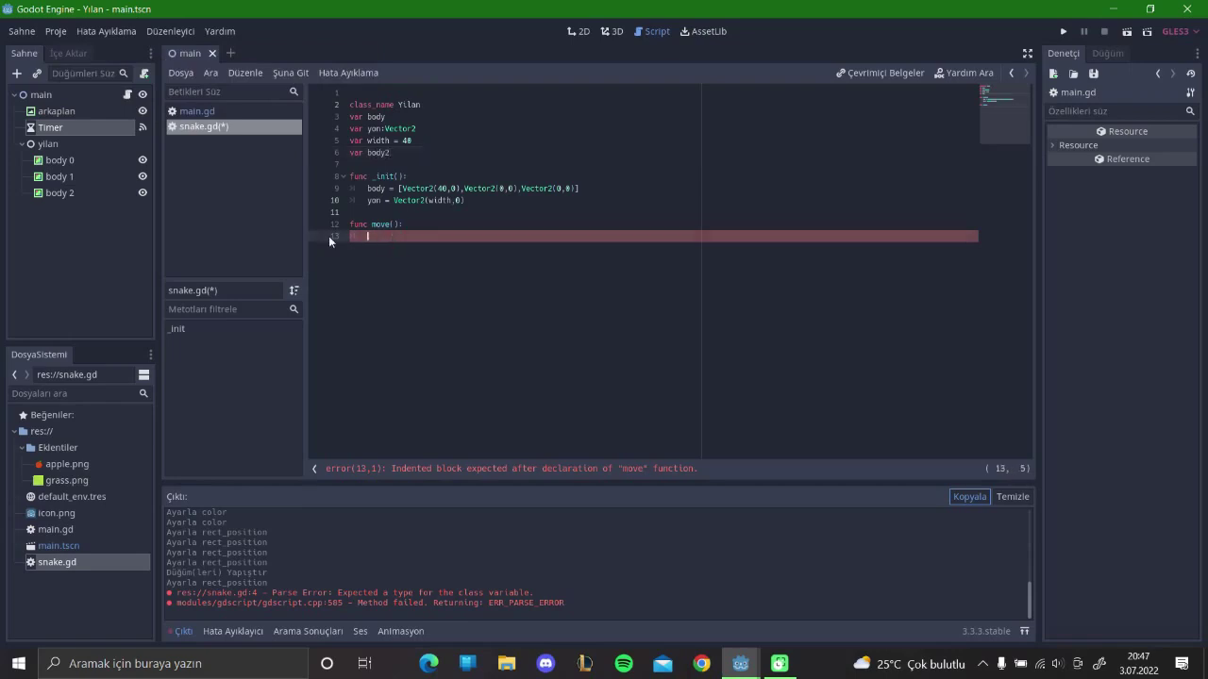
type("body2")
type("= body.sli")
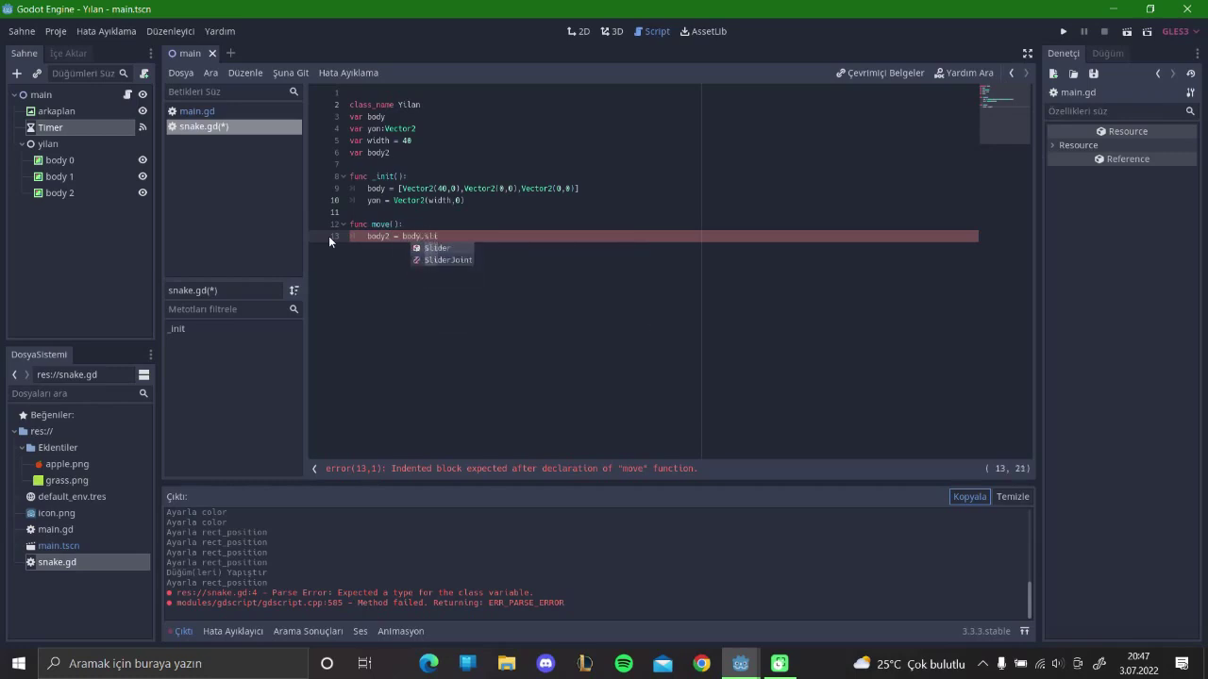
type("ce")
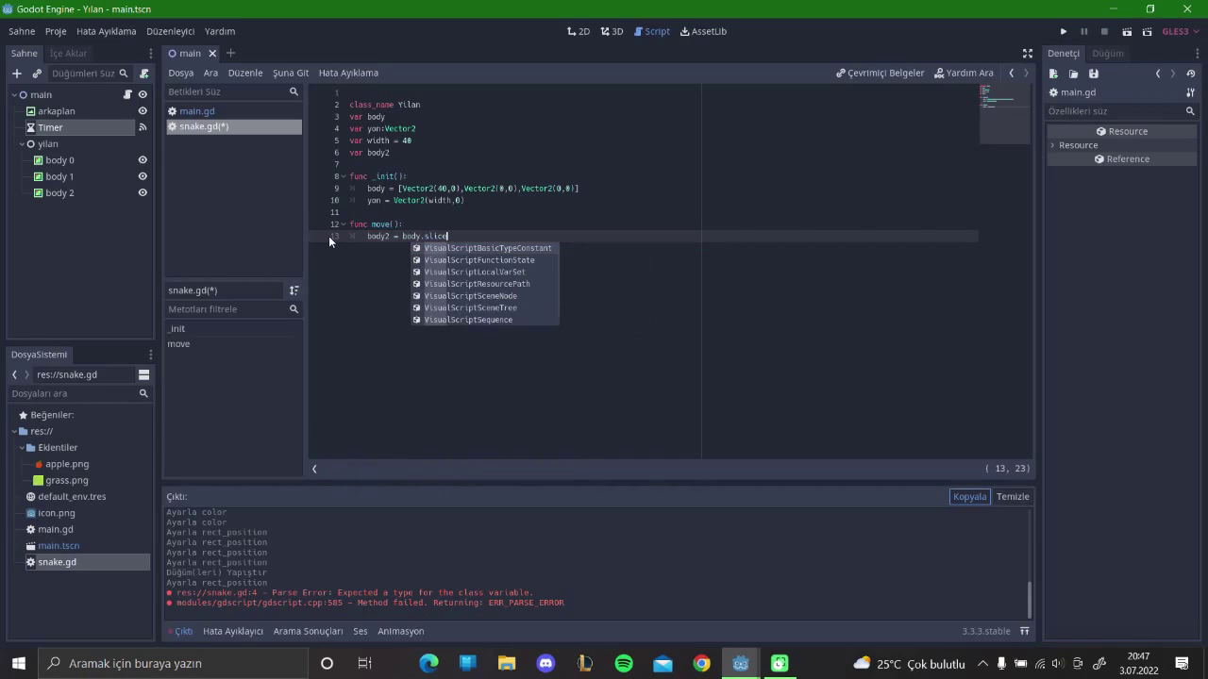
type("(")
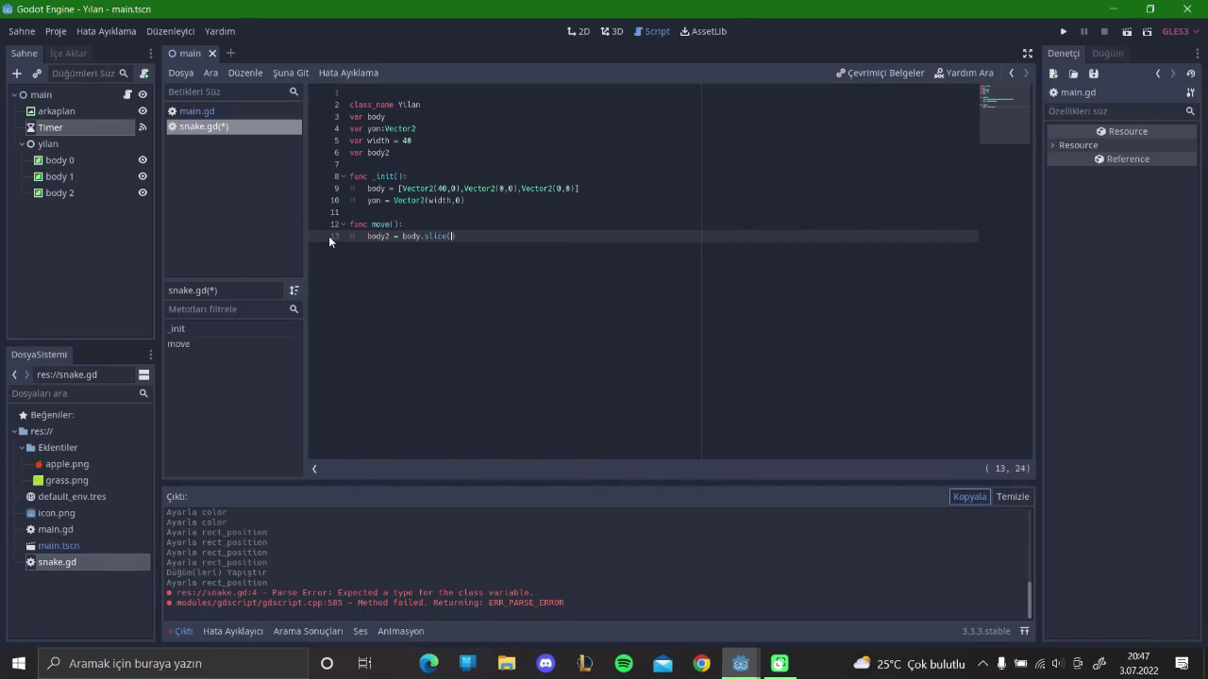
type("0, ")
type("bo")
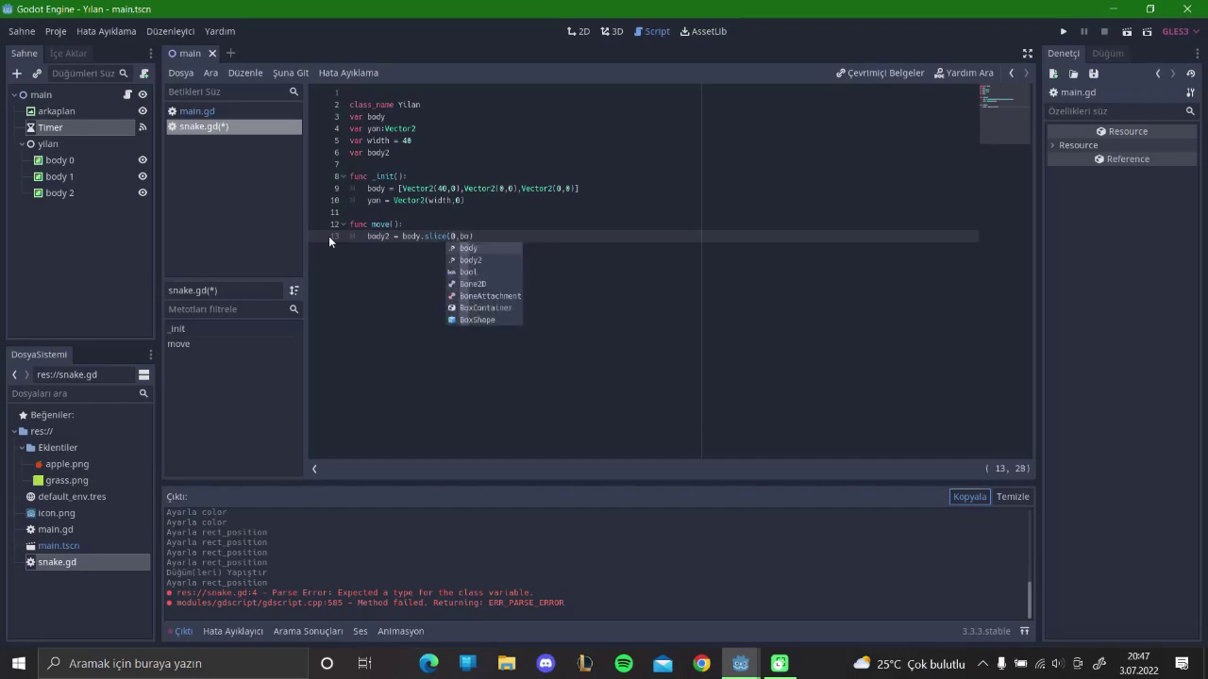
type("dy.size")
key("Return")
type("0")
key("BackSpace")
key("Right")
type("-")
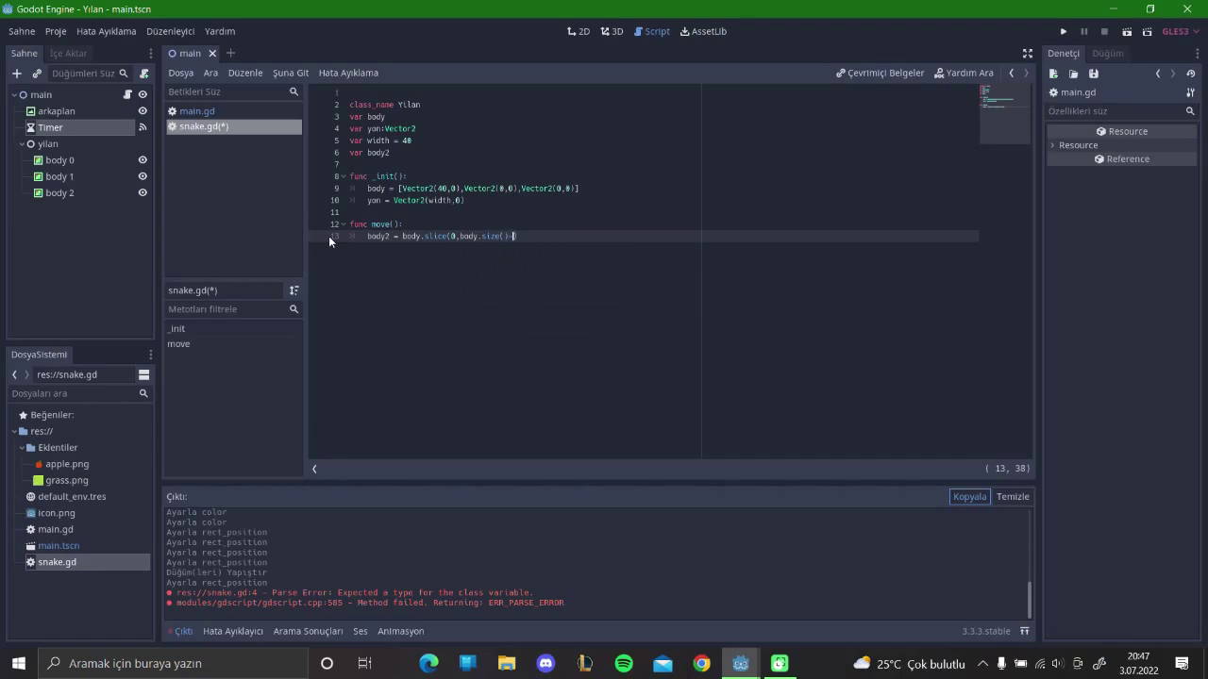
type("2")
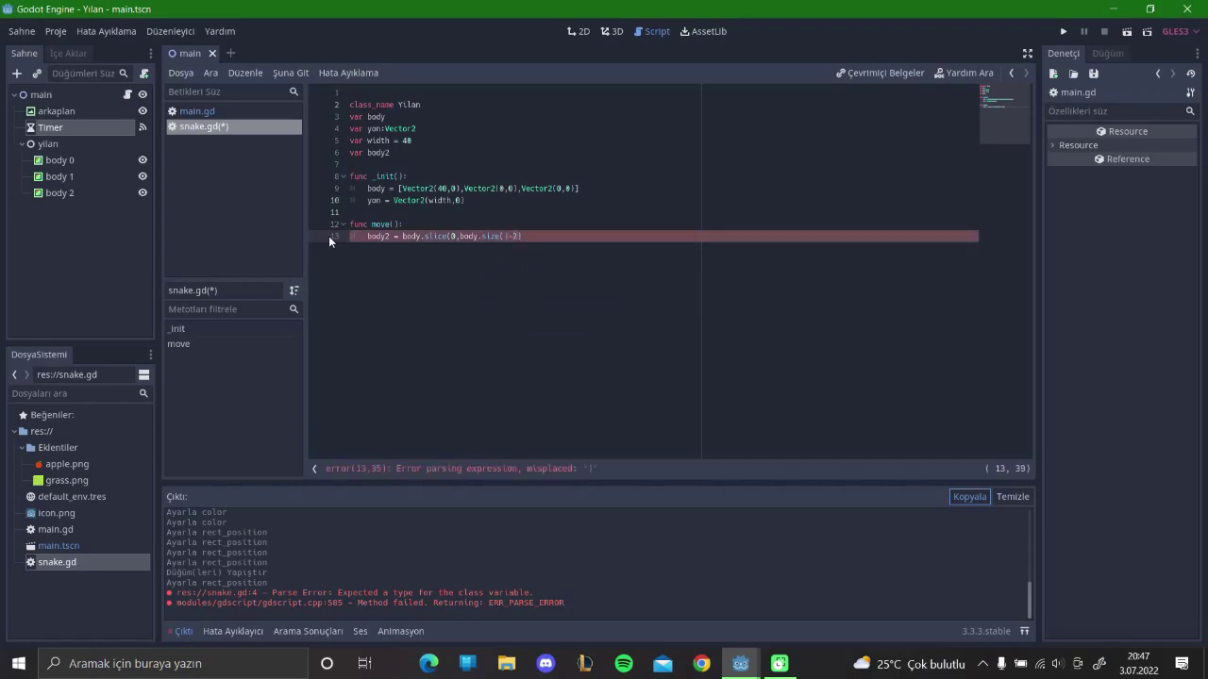
key("Return")
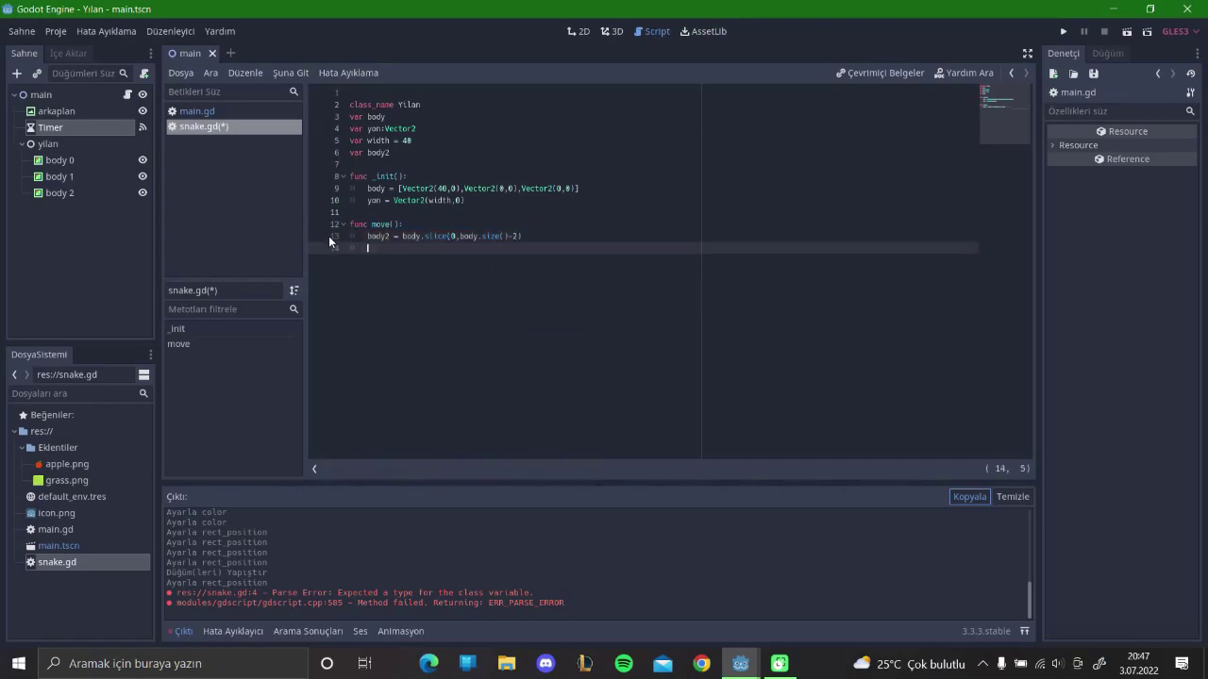
- Add 'var new_head = body2[0]+yon' to move()
type("vae")
key("BackSpace")
type("r new_head ")
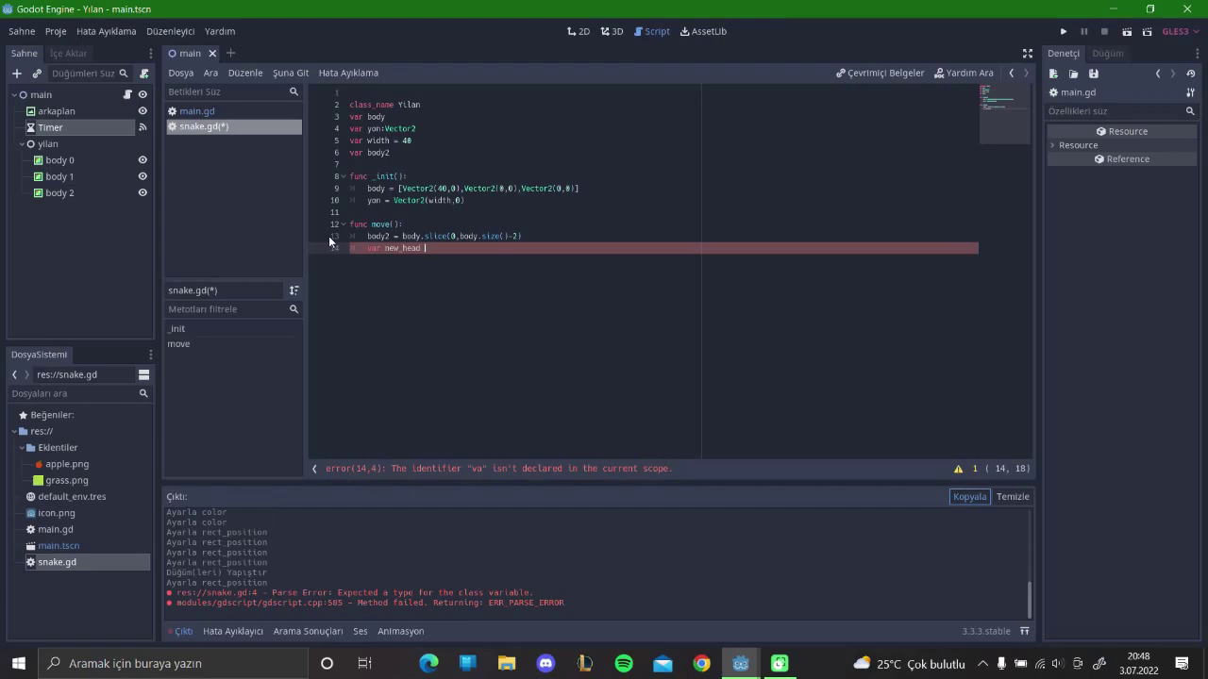
type("= body")
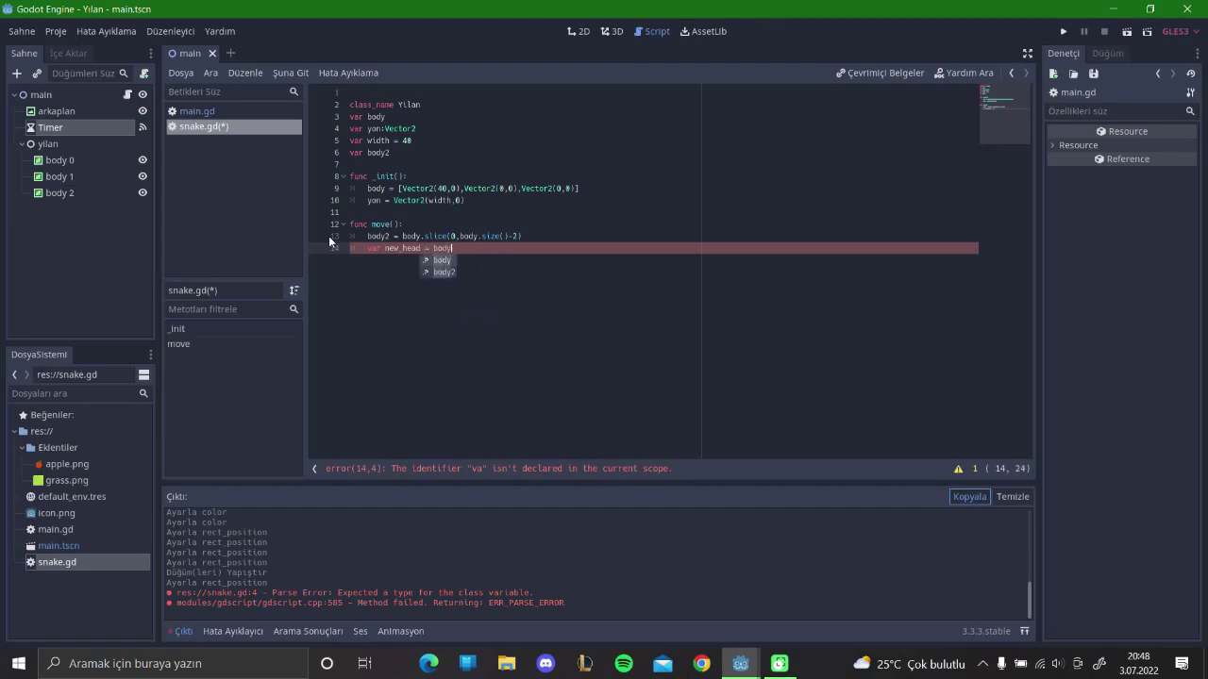
type("2[0]")
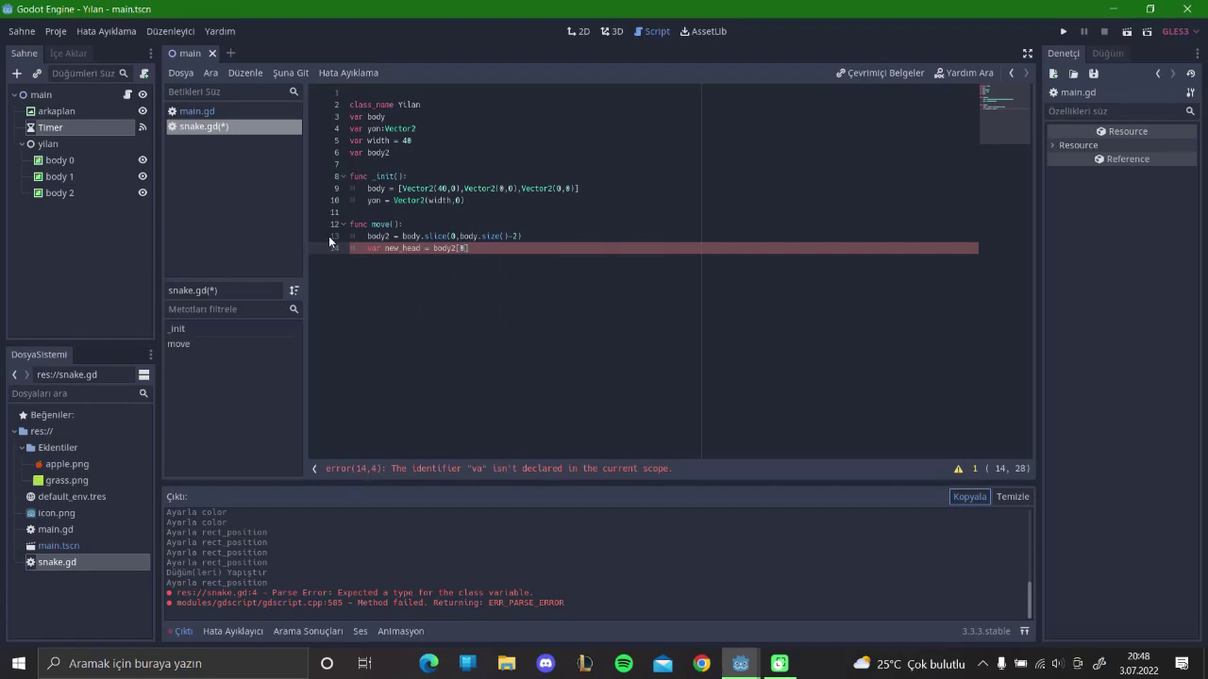
type("+dir")
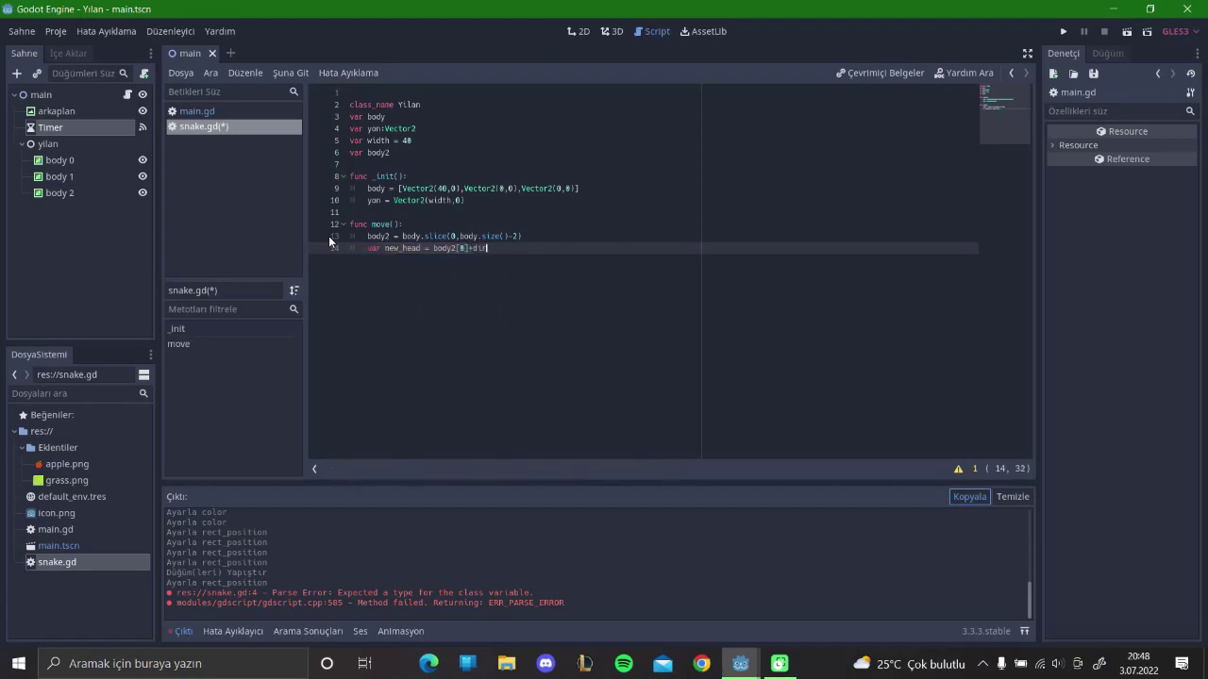
type("ection")
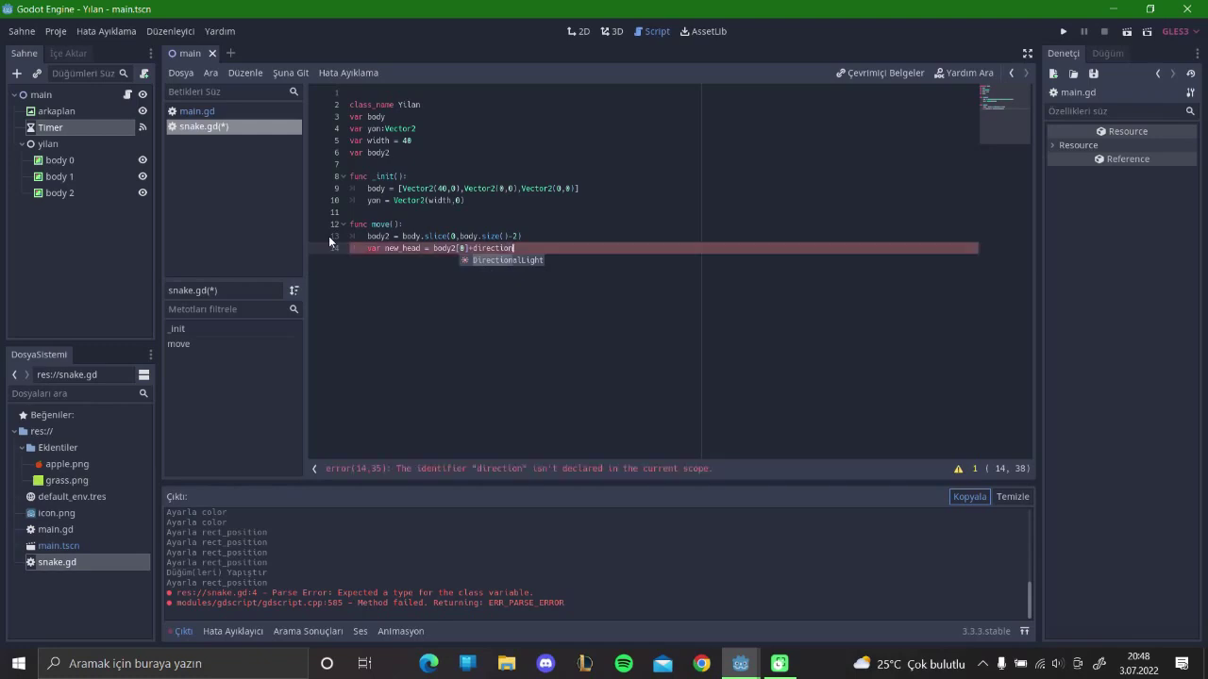
key("Return")
key("BackSpace")
key("BackSpace")
key("BackSpace")
key("BackSpace")
key("BackSpace")
type("ir")
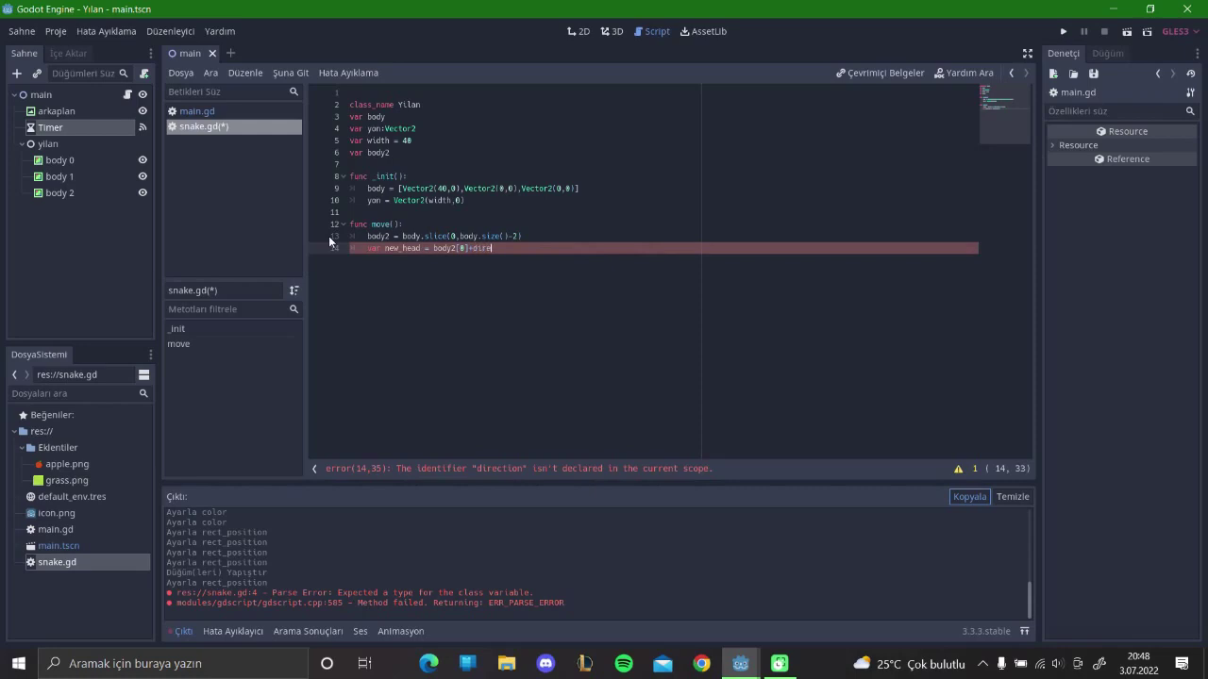
key("BackSpace")
key("BackSpace")
key("BackSpace")
type("yon")
key("Return")
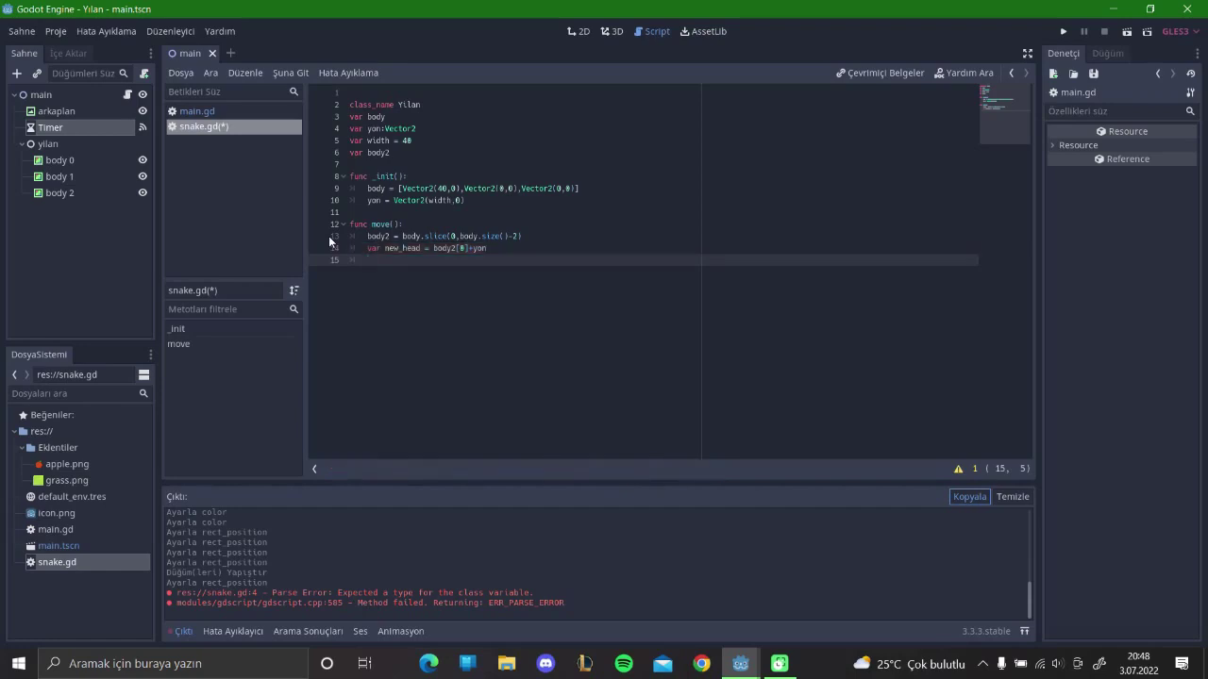
- Review how yon, width and the starting body positions are defined
left_click(391, 248)
left_click(482, 248)
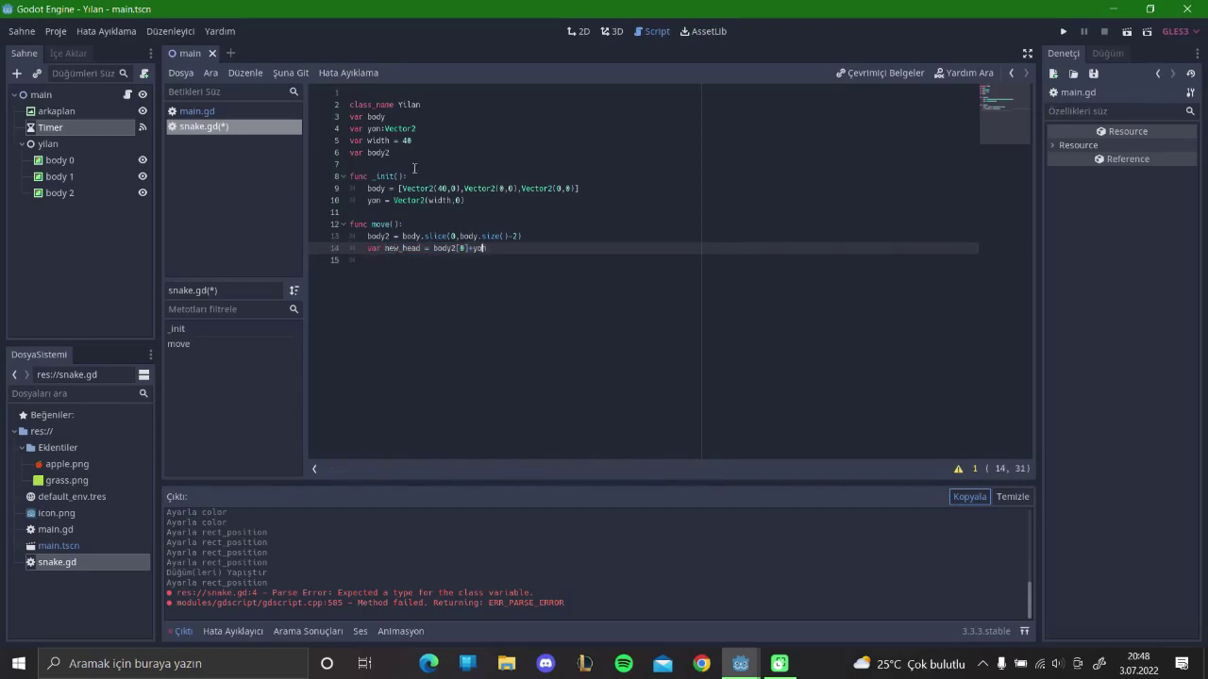
left_click(433, 200)
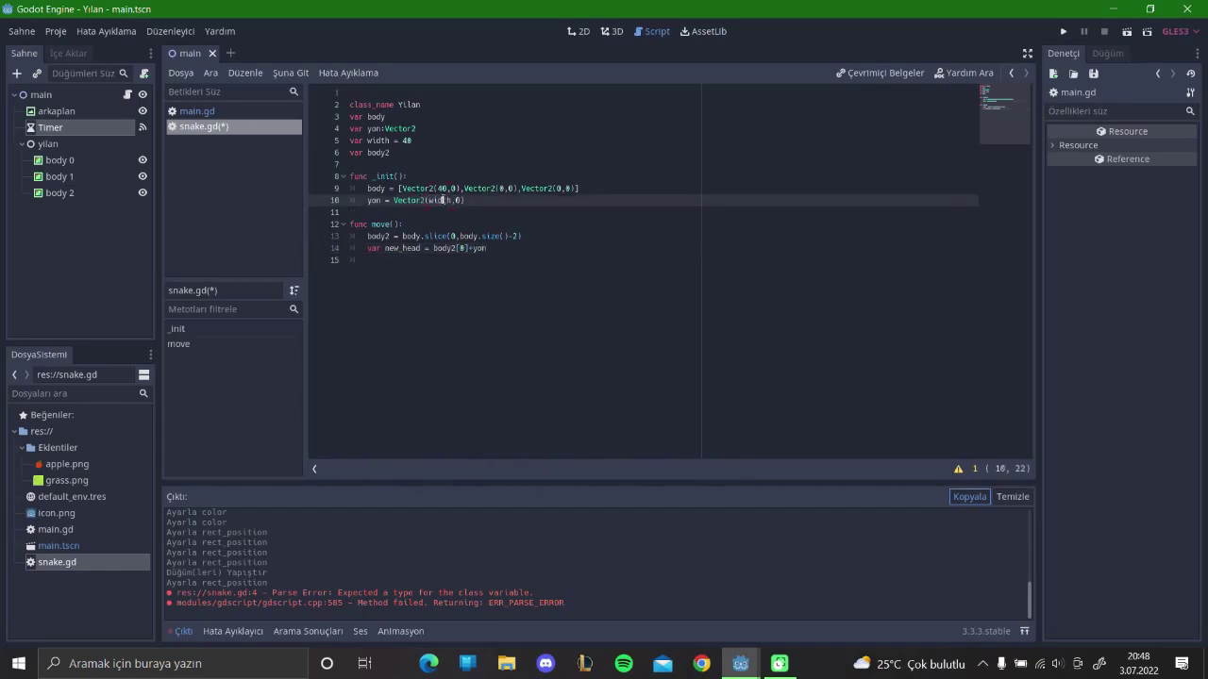
left_click(448, 200)
left_click(451, 188)
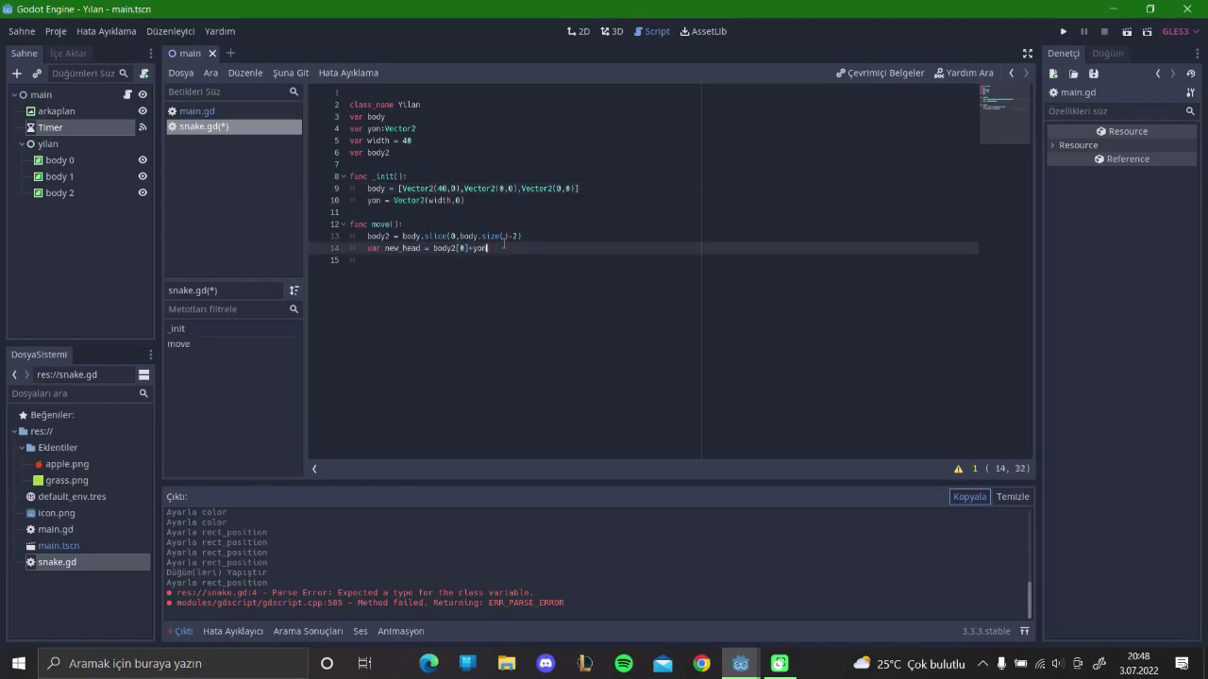
key("Down")
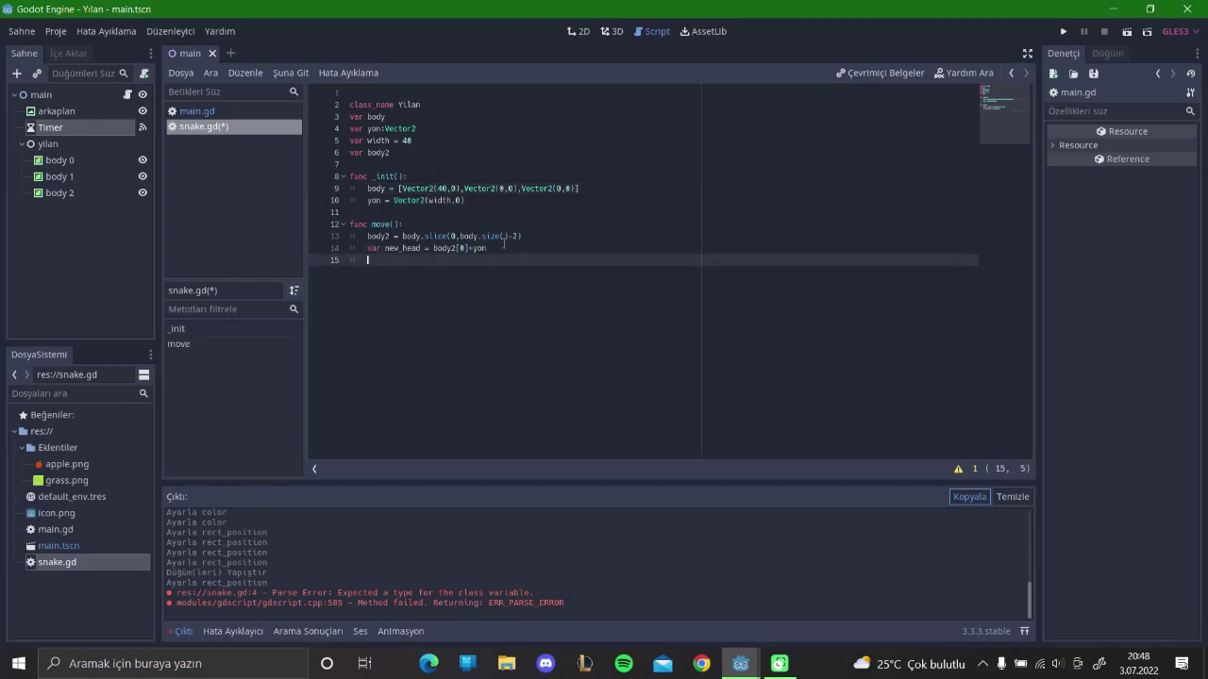
- Add 'body2.insert(0,new_head)' and 'body=body2', then save snake.gd
type("body")
type("2.insert(")
type("t")
type("(")
type("0")
type(",")
type("new")
key("Return")
key("Return")
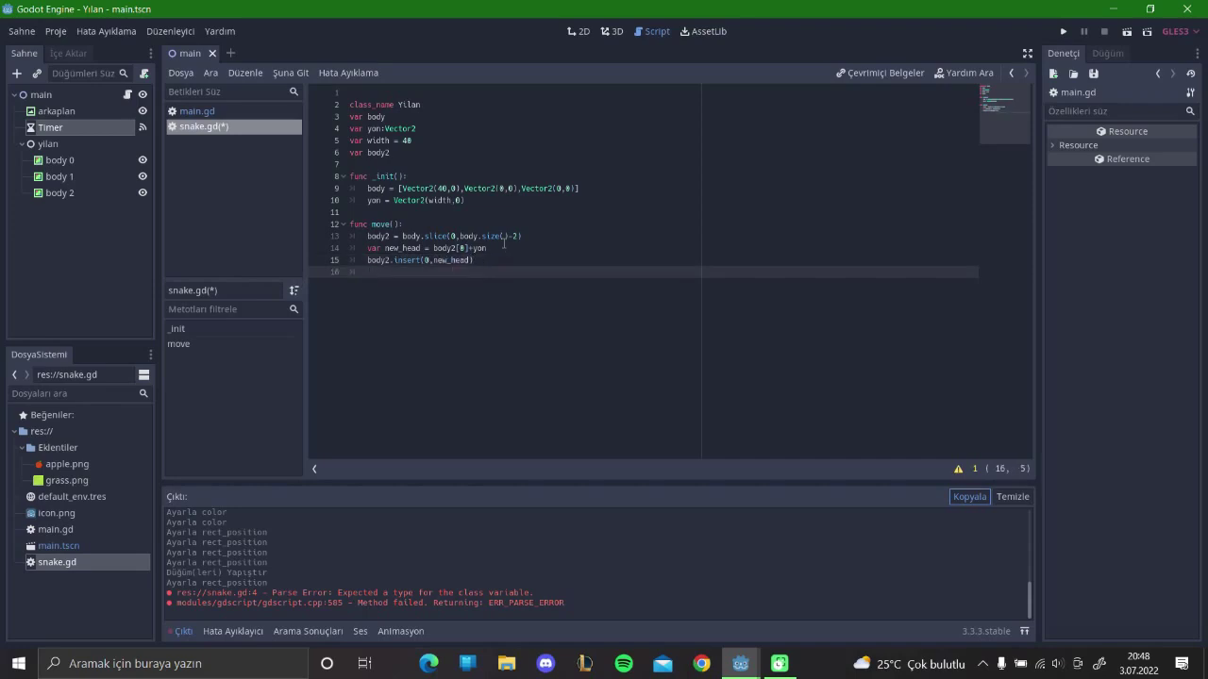
type("body=body")
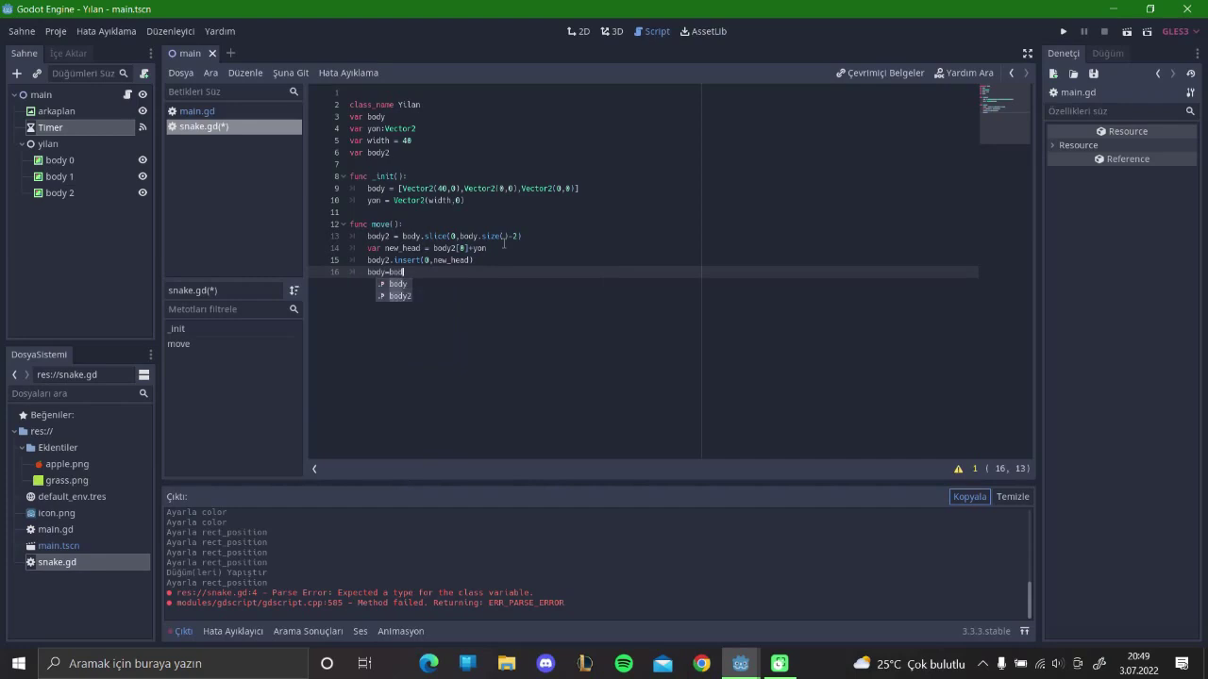
type("2")
key("ctrl+s")
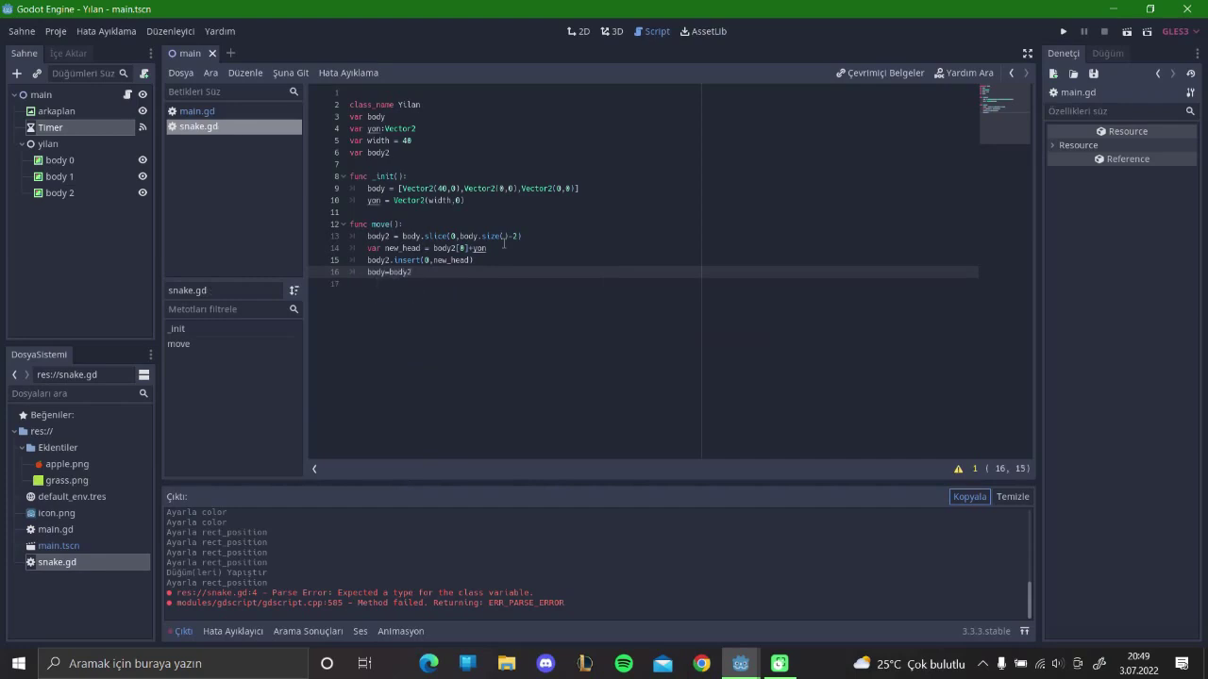
- Test-run the game, then make blank lines above the timeout function in main.gd
key("F5")
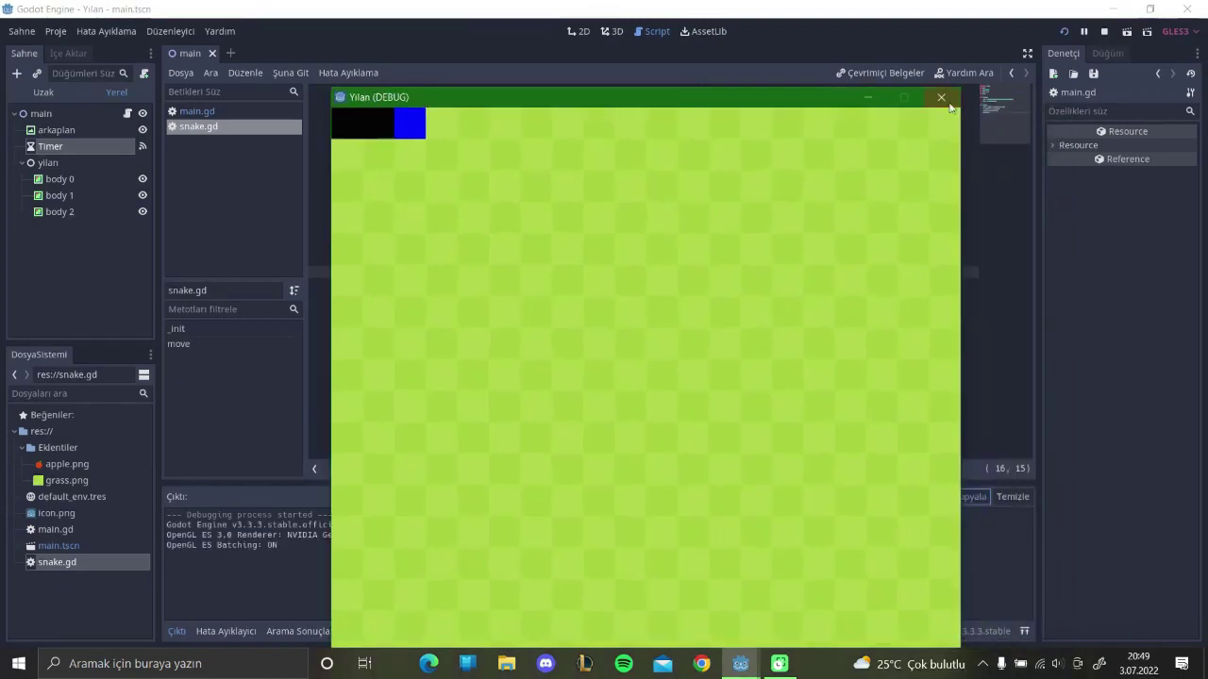
left_click(942, 100)
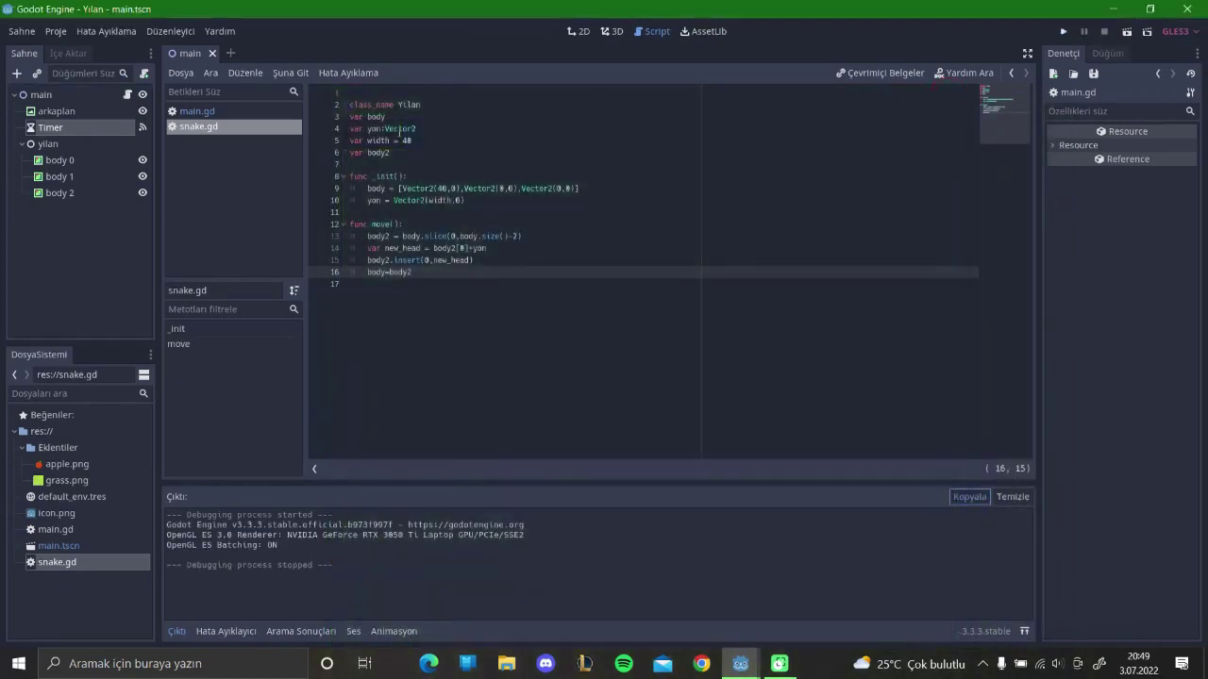
left_click(273, 110)
left_click(378, 117)
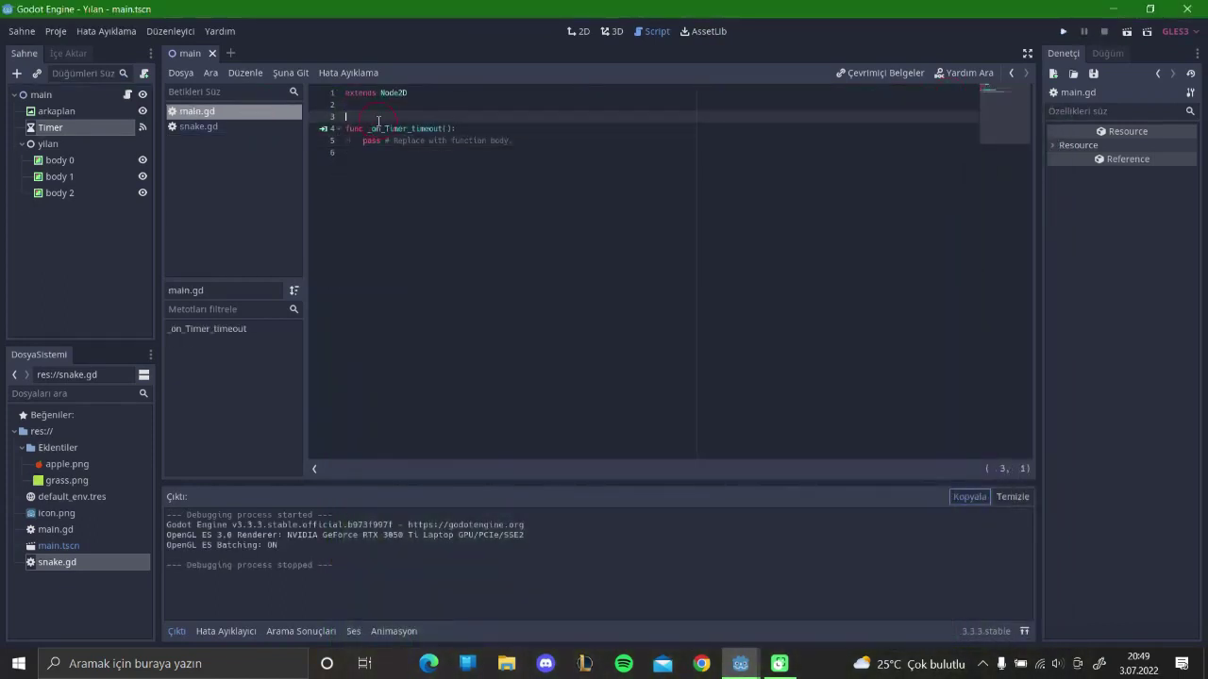
key("Return")
key("Up")
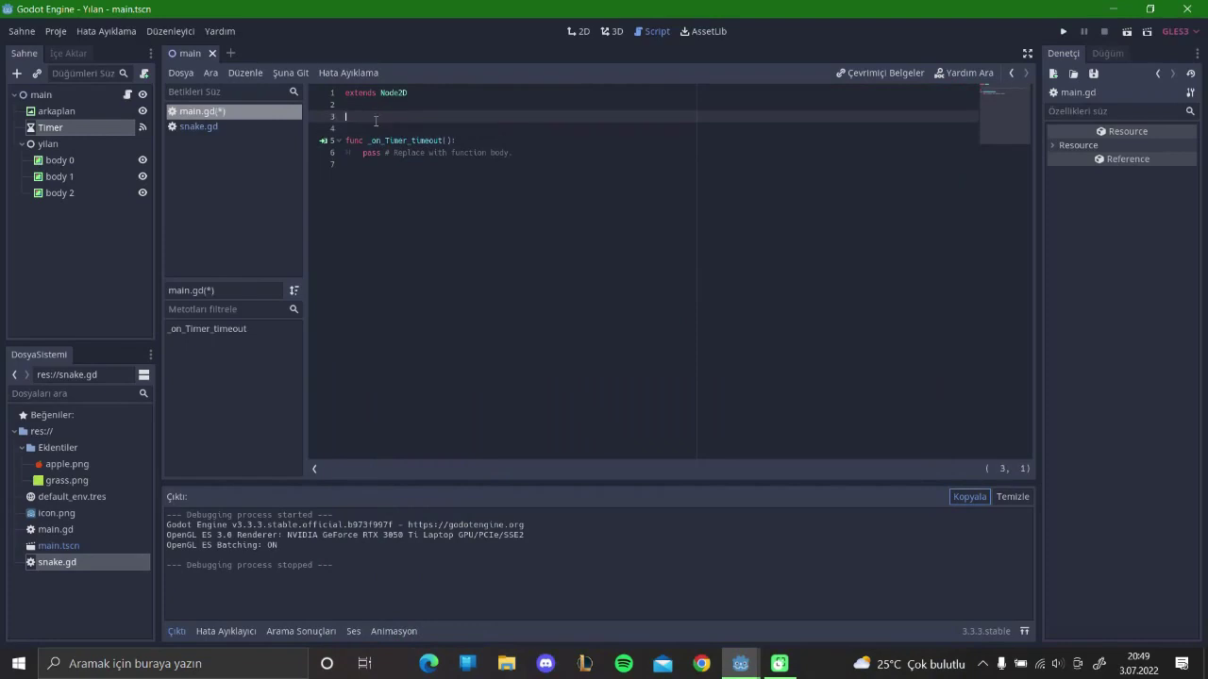
- Add a _ready() function containing 'var x = load("res://snake.gd")'
type("func r")
type("e")
key("Down")
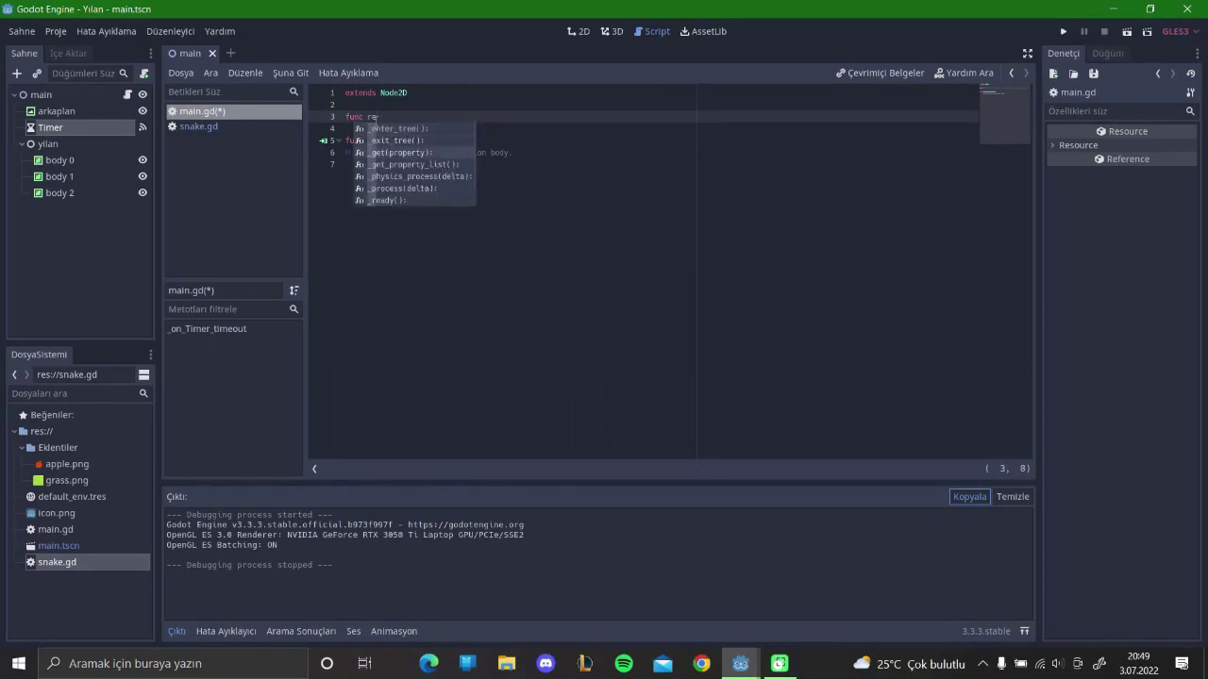
key("Down")
key("Down")
key("Down")
key("Down")
key("Down")
key("Return")
key("Return")
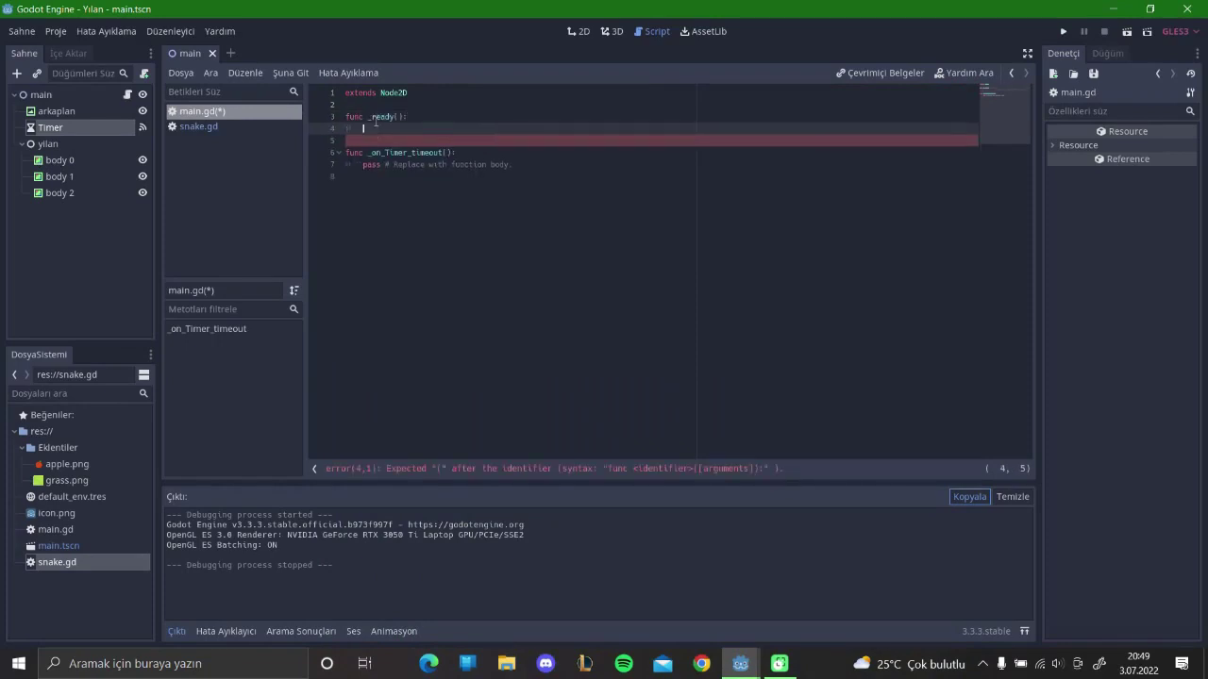
type("var ")
type("x")
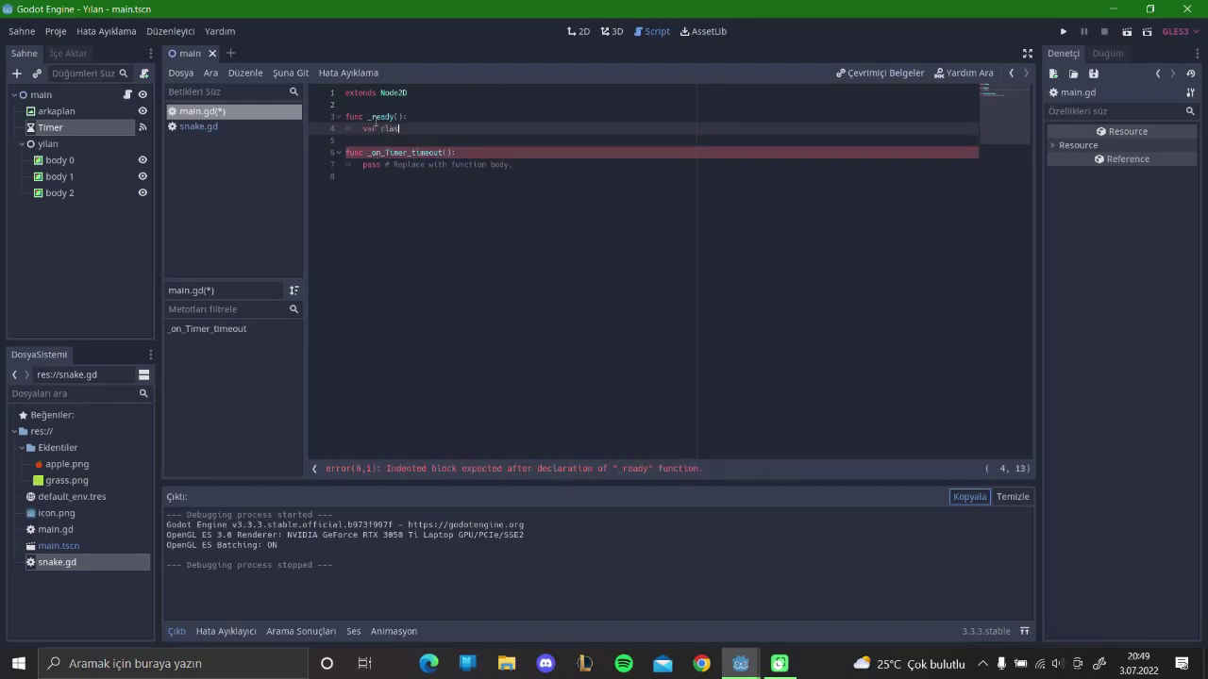
type(" = ")
type("load(")
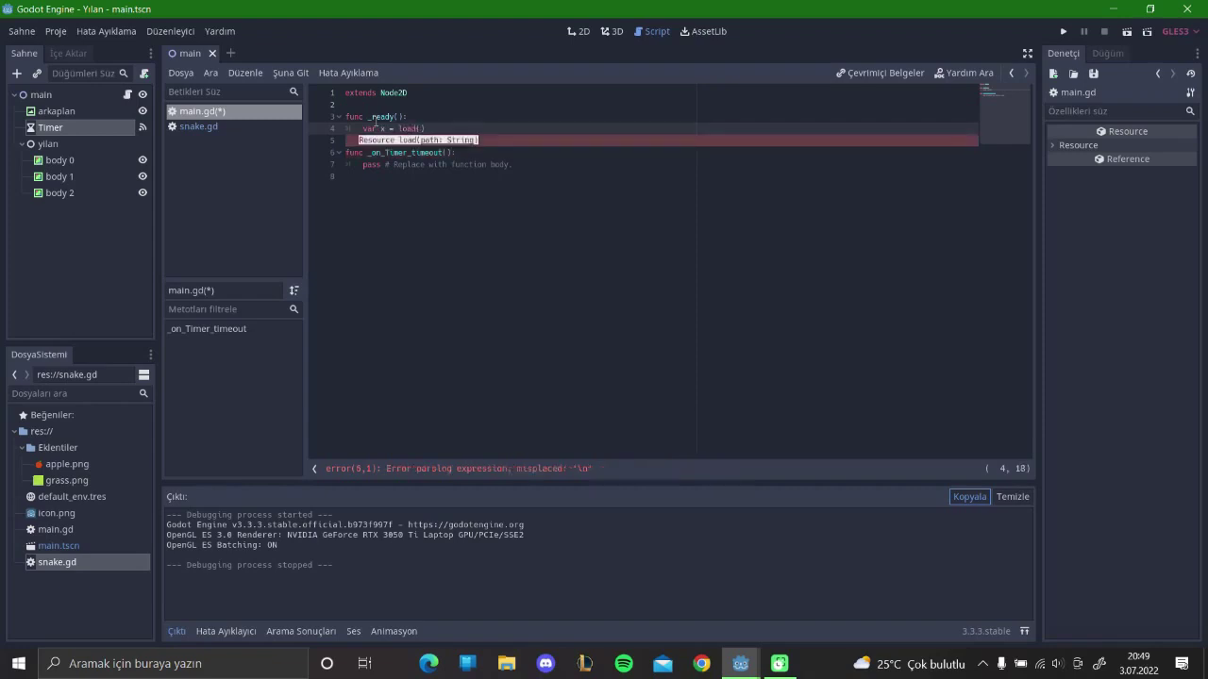
type("\"")
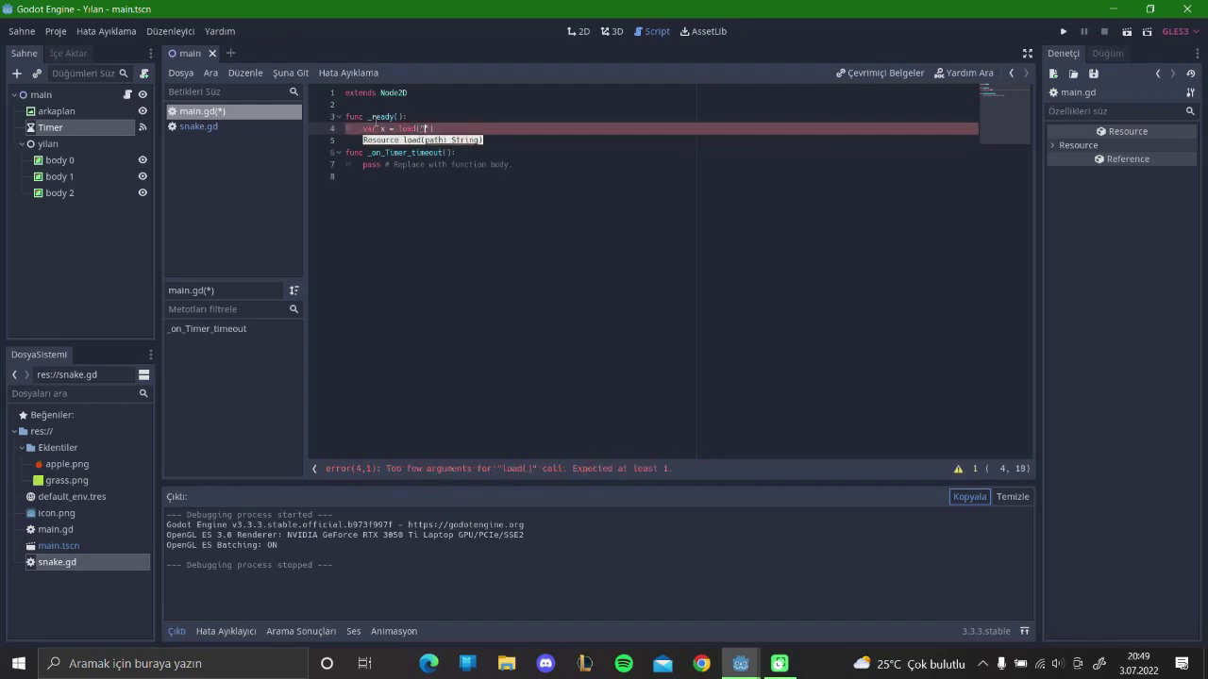
type("res:")
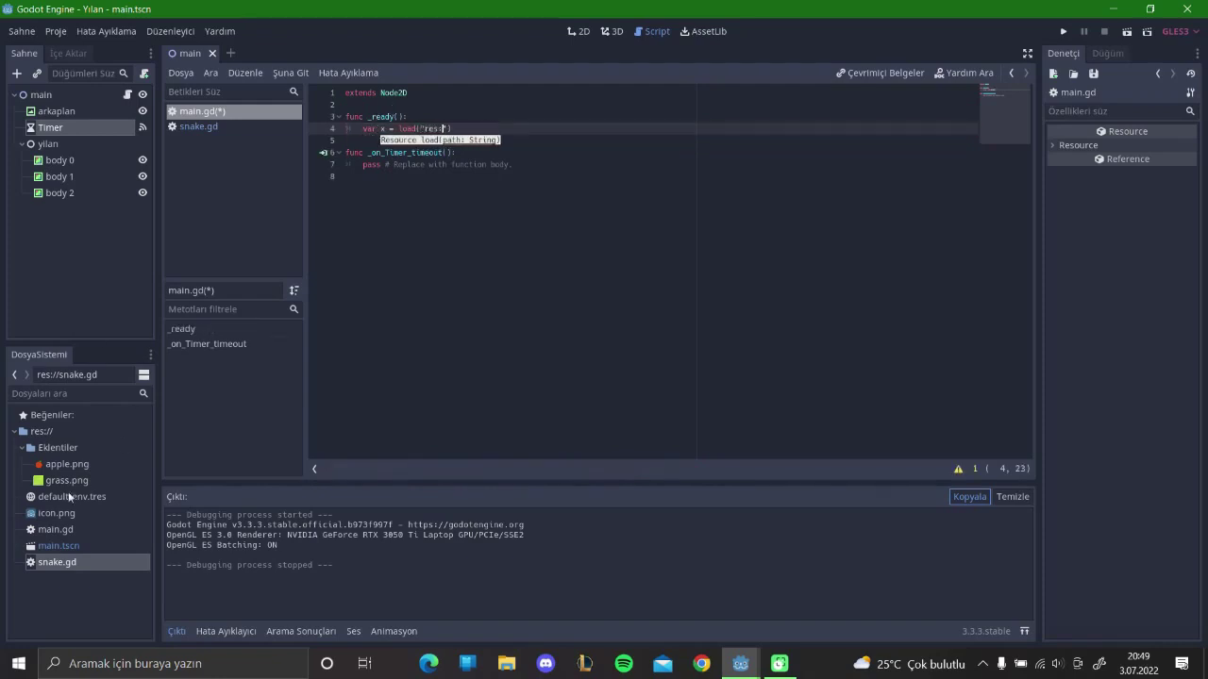
type("//")
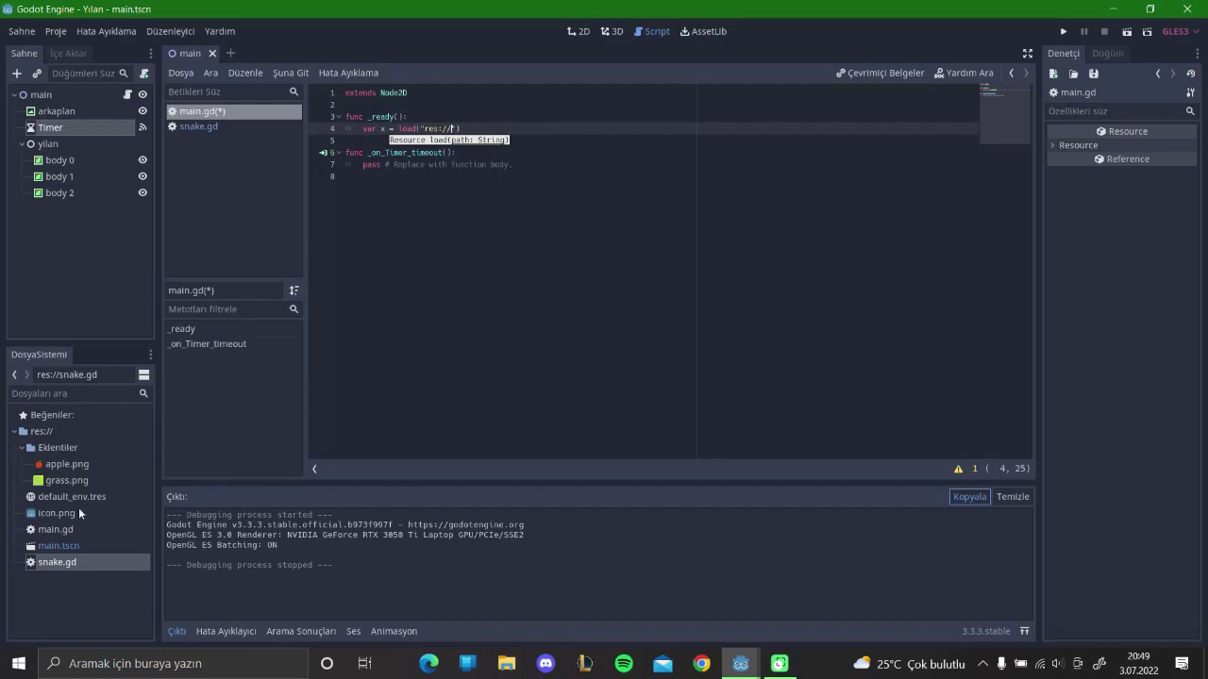
type("snake.")
type("gd")
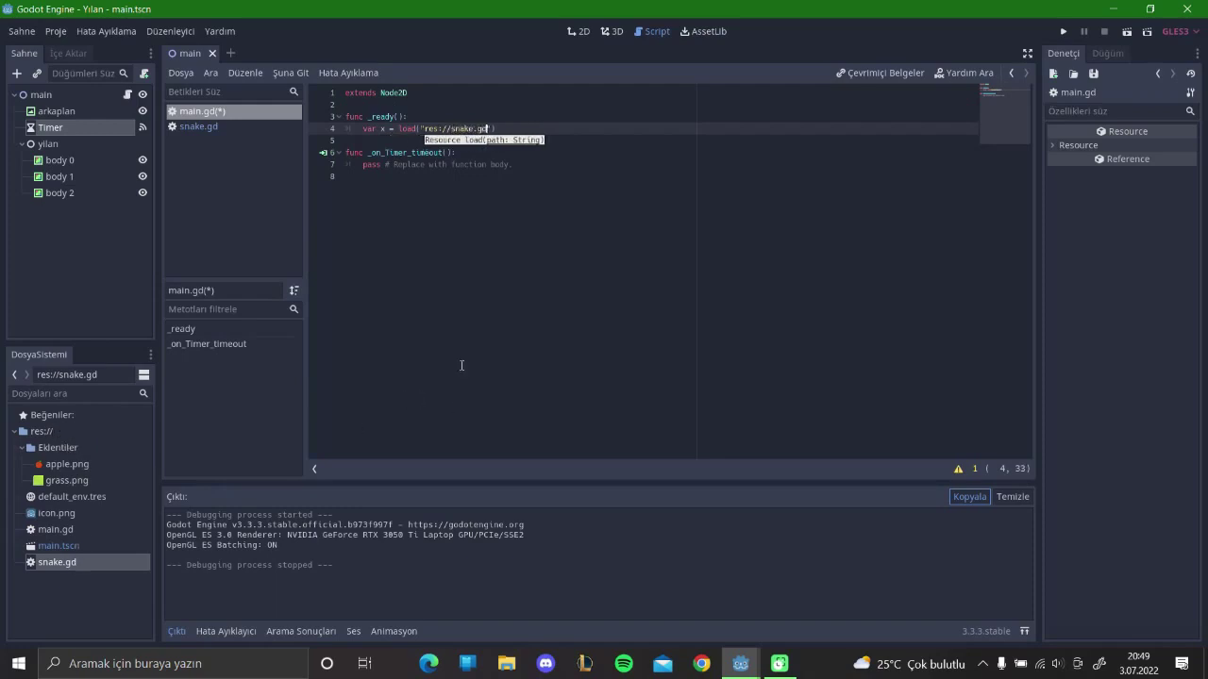
left_click(506, 137)
left_click(519, 127)
key("Return")
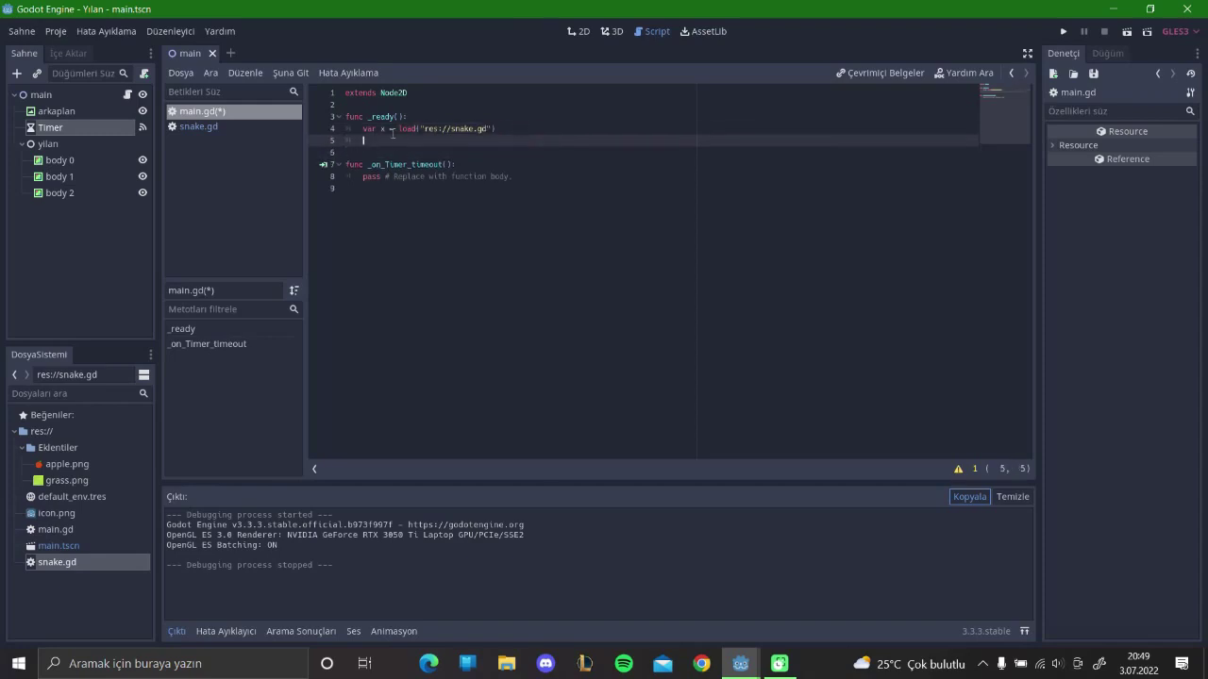
- Declare 'var yilan' under extends Node2D, set 'yilan = x.new()' in _ready, and save
left_click(403, 106)
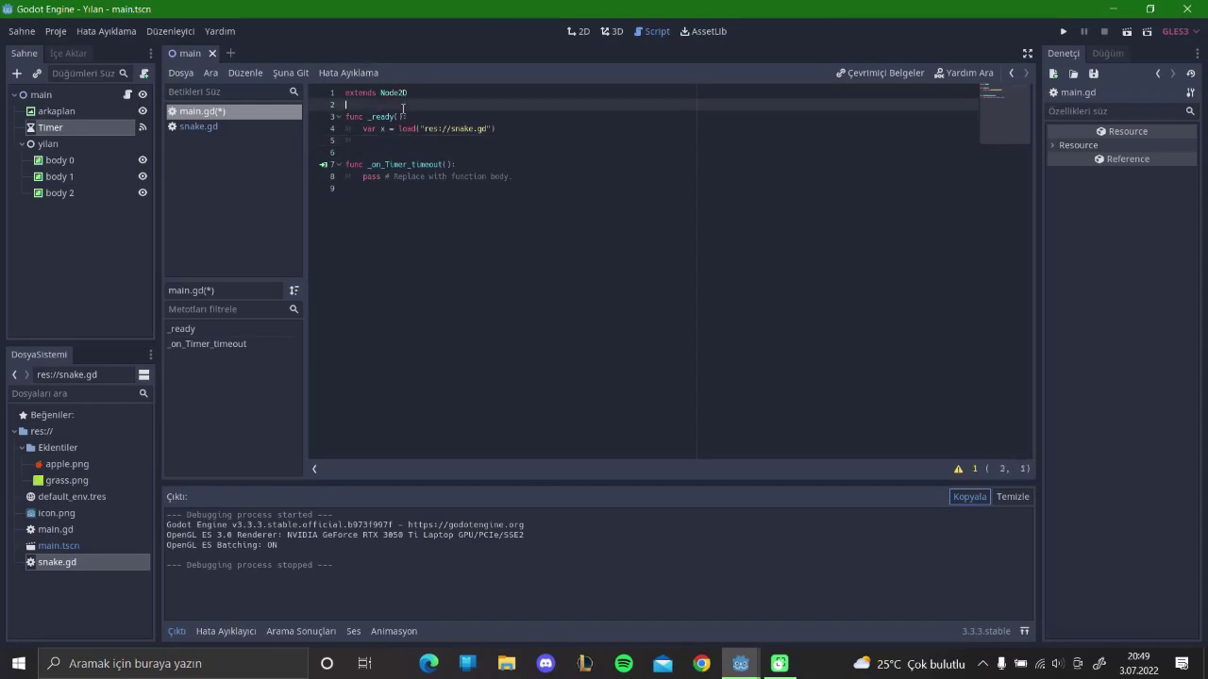
key("Return")
key("Up")
type("var ")
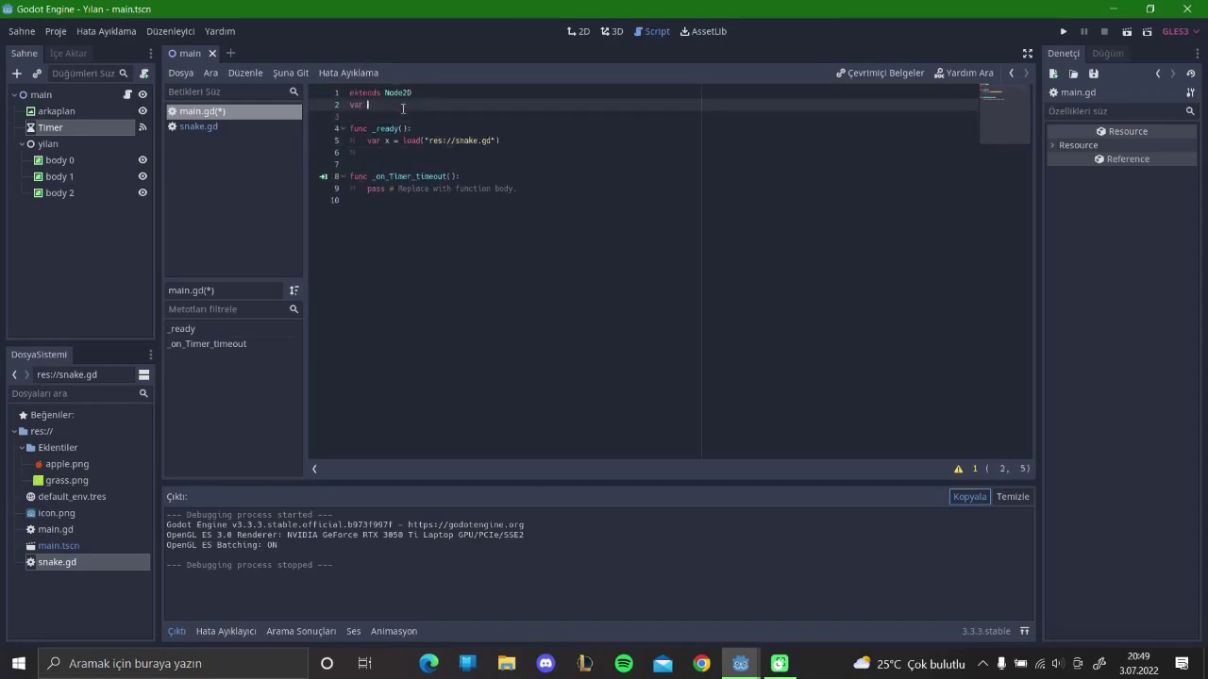
type("yilan")
left_click(391, 151)
type("yilan = ")
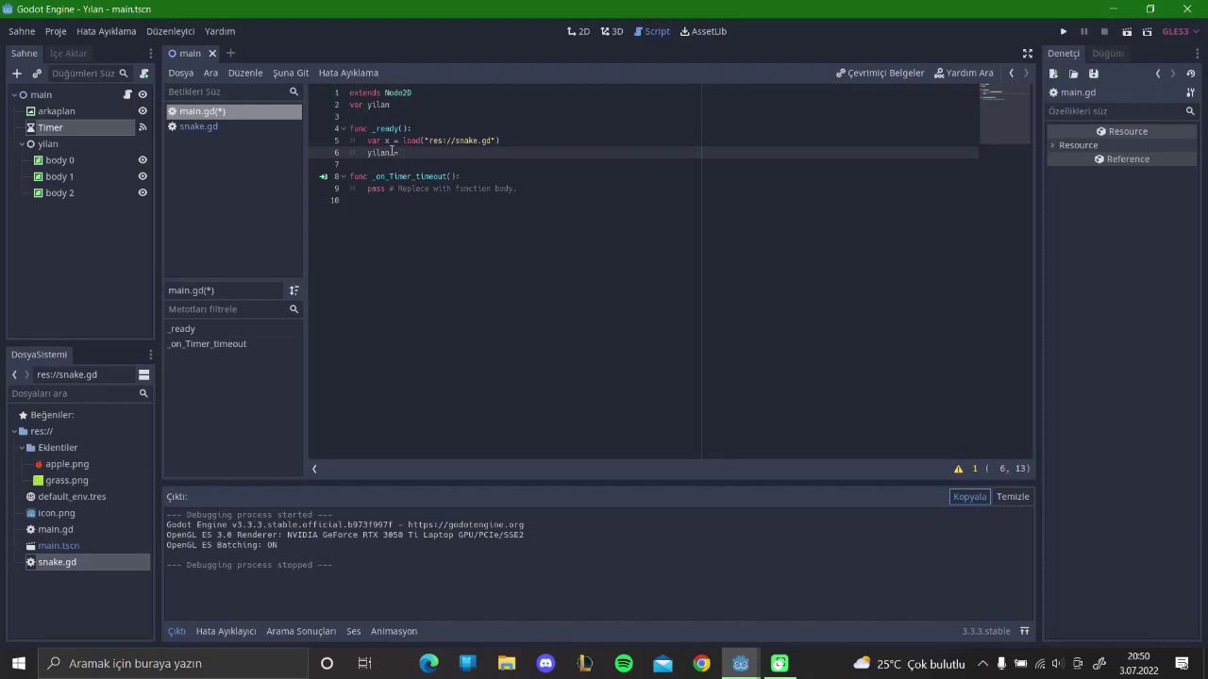
type("x.ne")
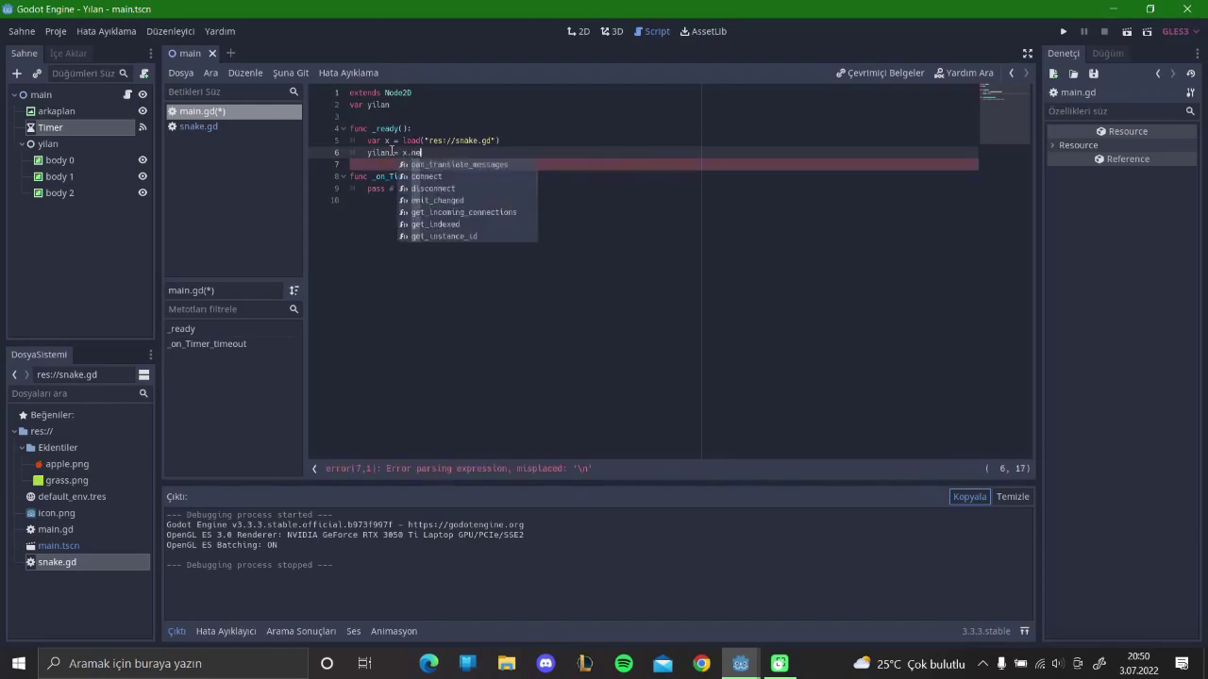
type("w()")
key("ctrl+s")
- Review the snake.gd load path and x.new() line, then select the timeout handler's pass
left_click(435, 154)
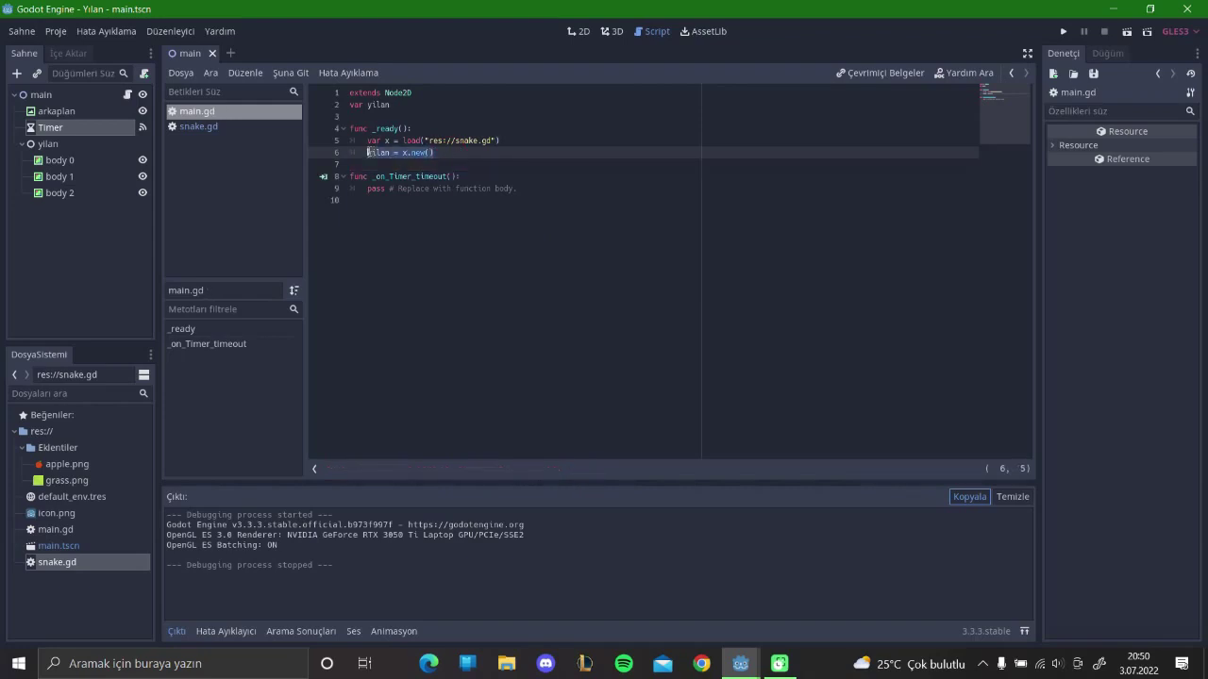
left_click(431, 152)
left_click(473, 140)
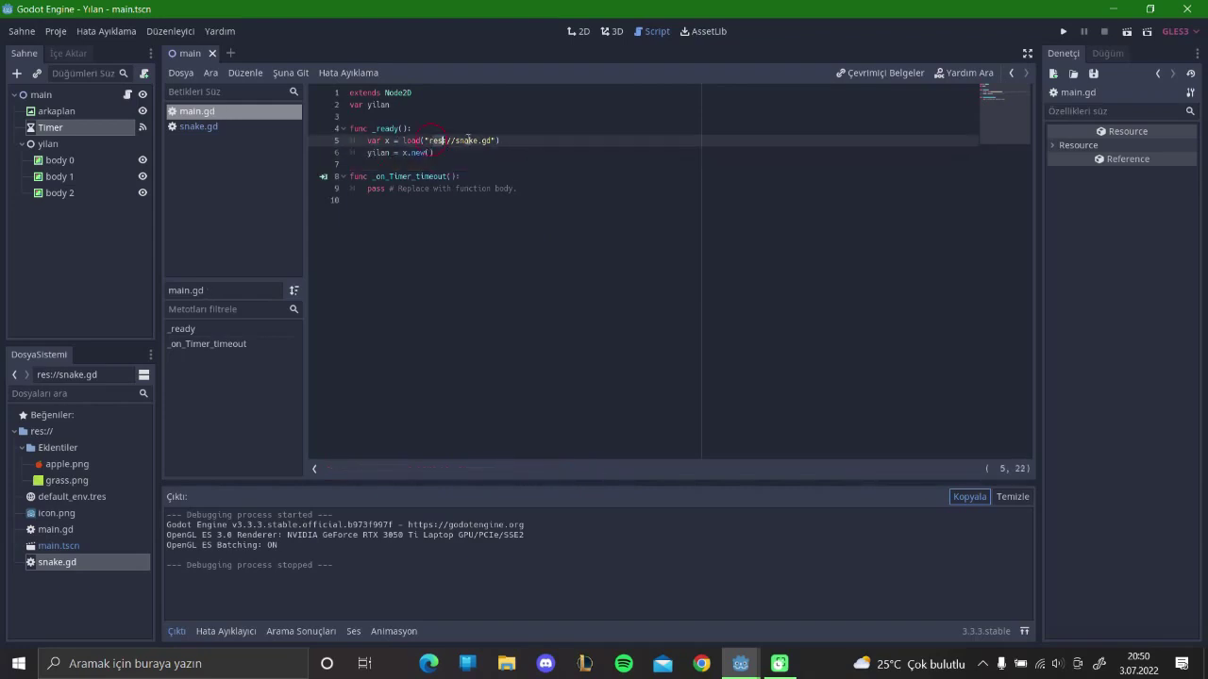
left_click(364, 151)
left_click(472, 139)
left_click(367, 152)
left_click(462, 140)
left_click(434, 153)
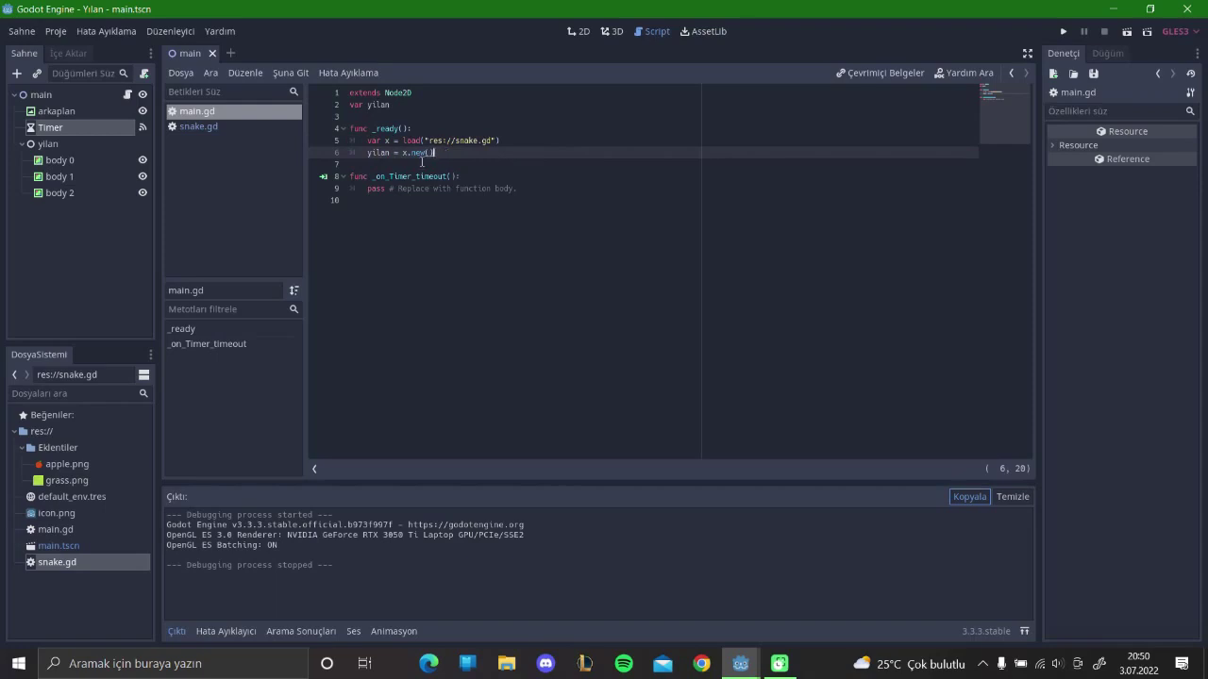
left_click(432, 209)
left_click_drag(523, 194, 366, 188)
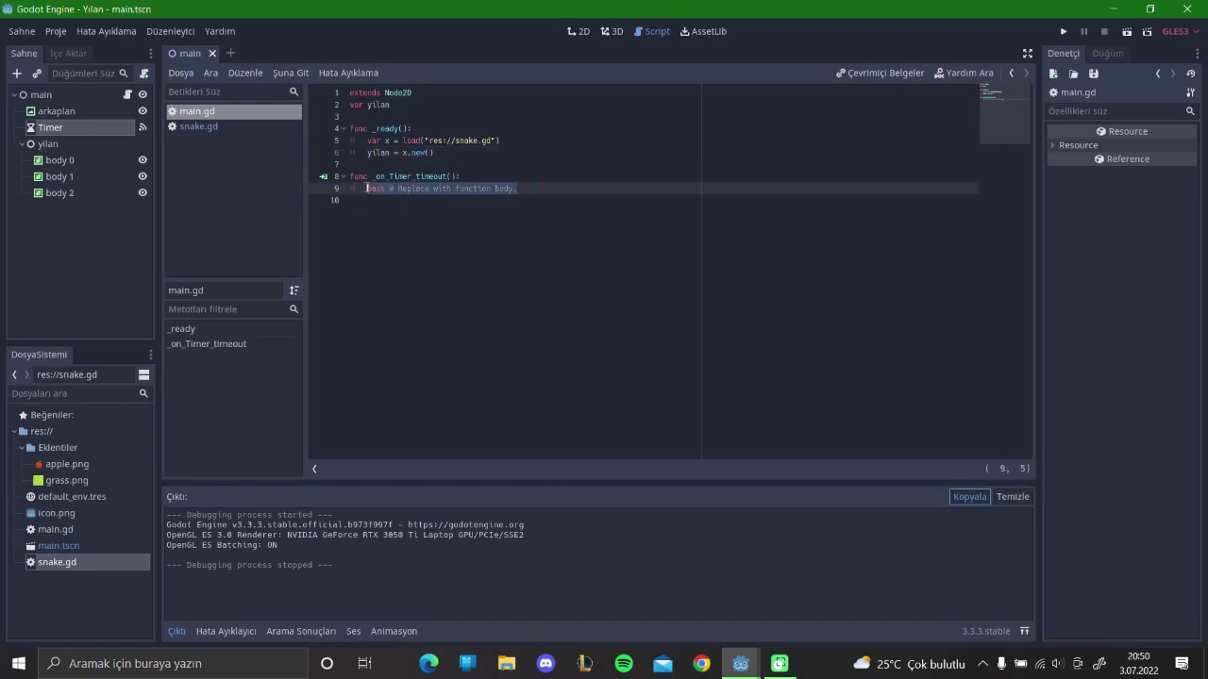
- Replace pass in the timer timeout function with 'yilan.move()'
key("BackSpace")
type("sn")
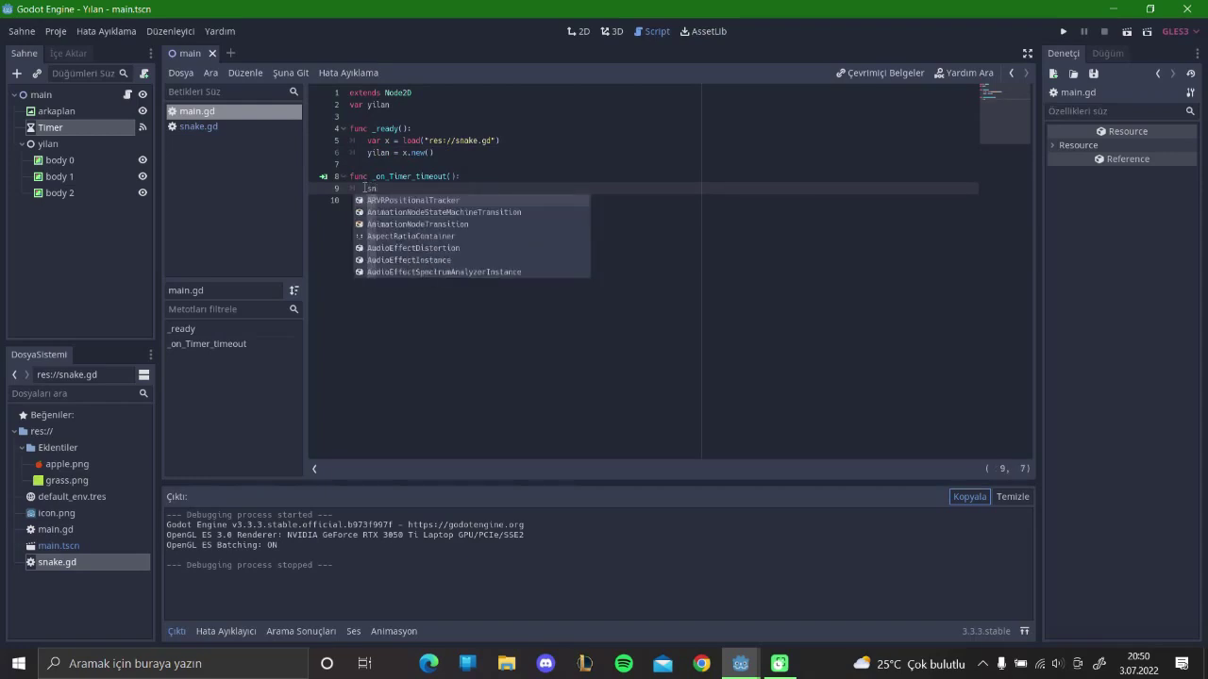
key("BackSpace")
key("BackSpace")
type("yilan")
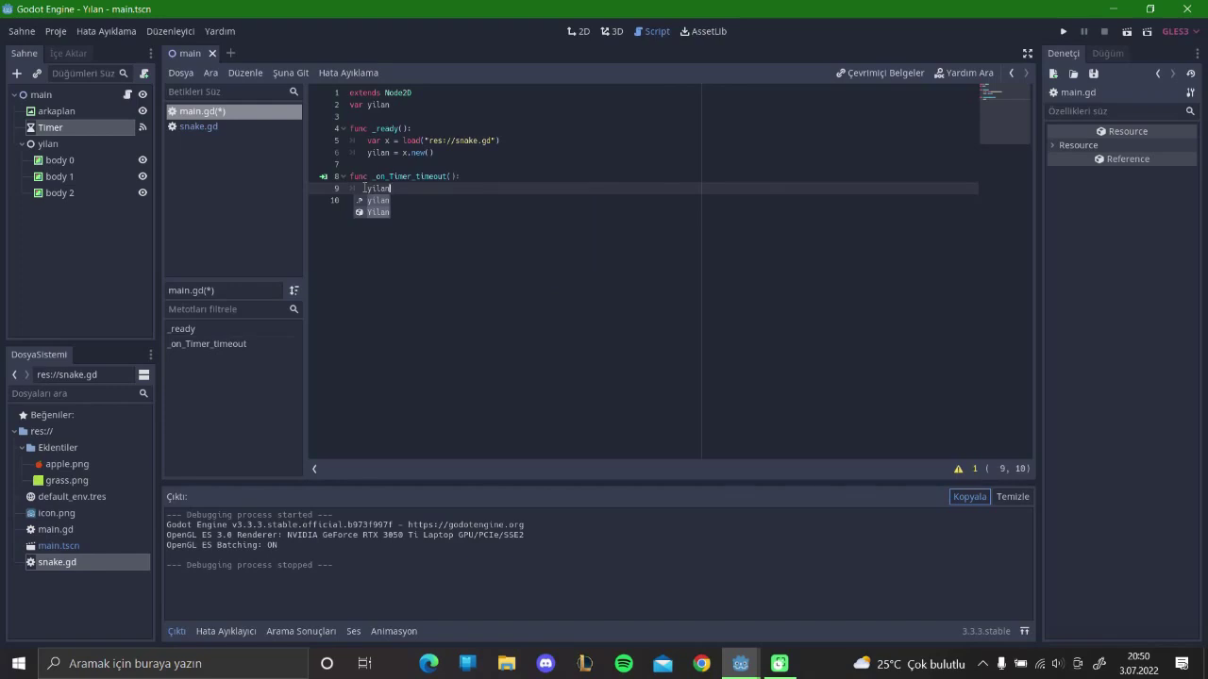
key("Escape")
key("Delete")
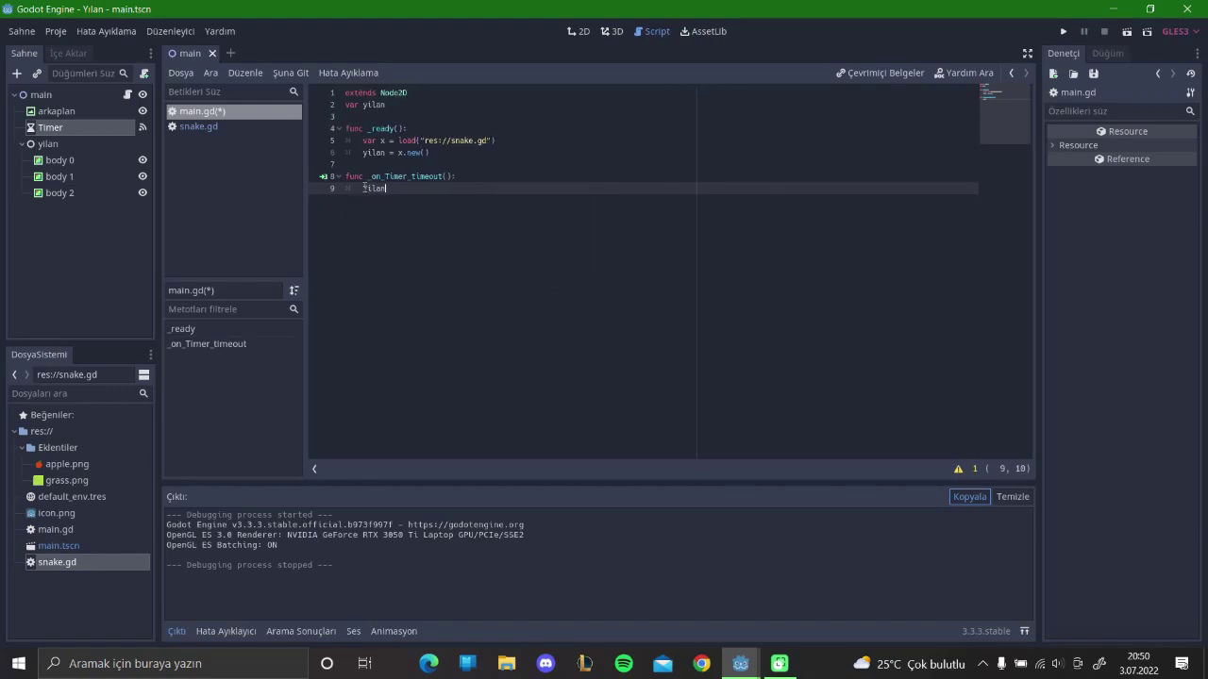
key("BackSpace")
key("BackSpace")
key("BackSpace")
key("BackSpace")
key("BackSpace")
type("Yys")
key("BackSpace")
type("ilan")
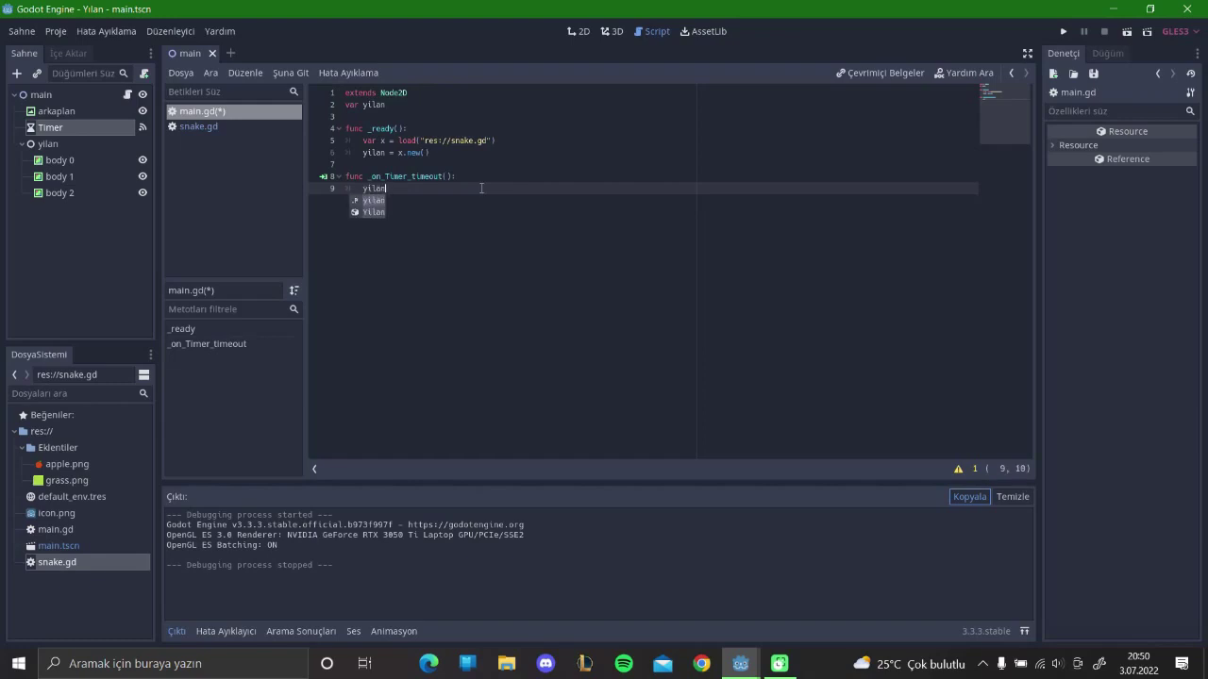
key("Escape")
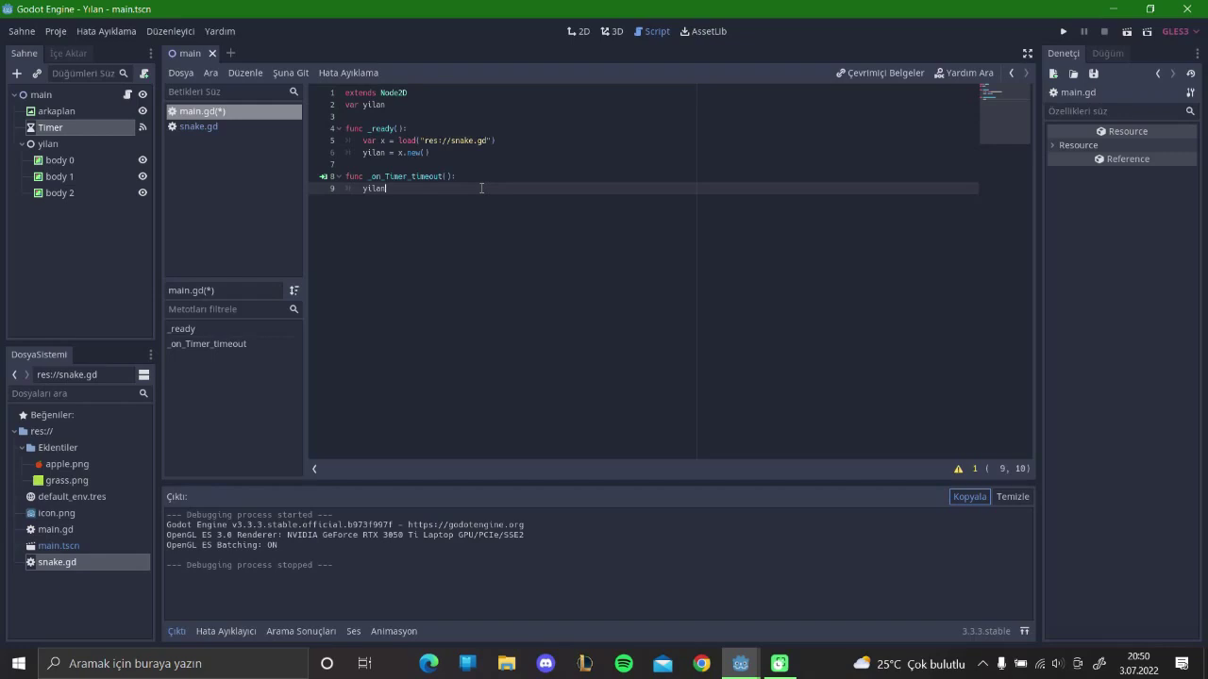
type("move(")
type(")")
- Run the game to test it, then close the game window
key("F5")
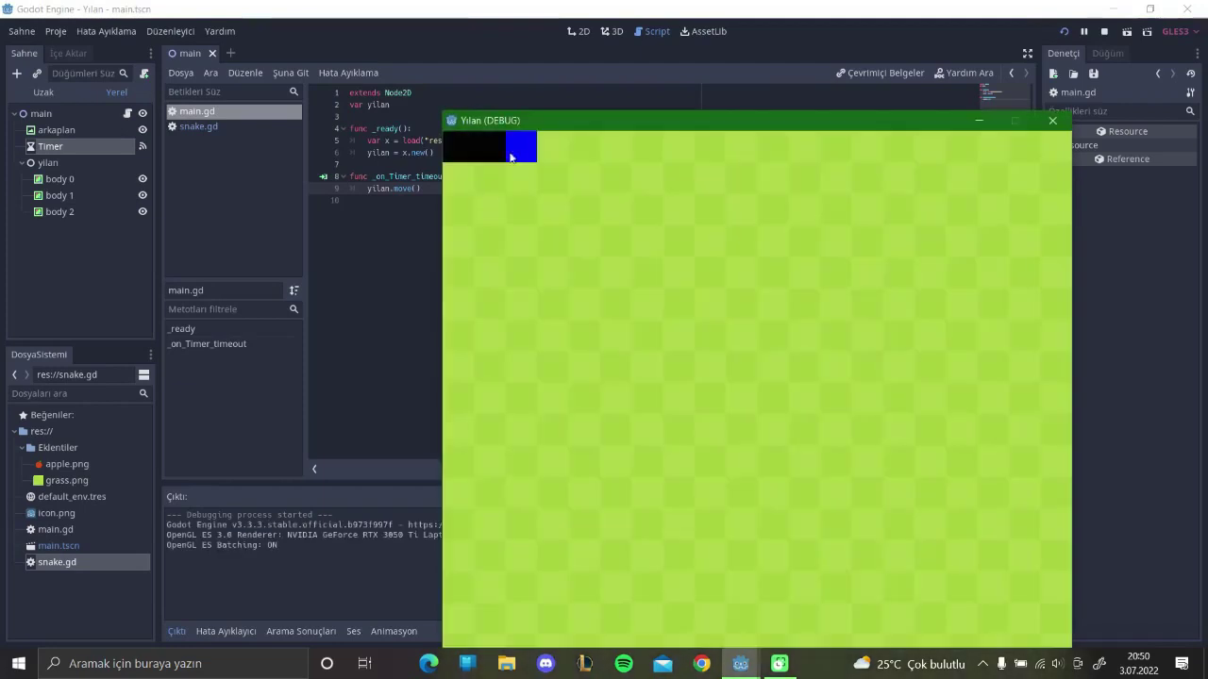
left_click_drag(527, 121, 564, 69)
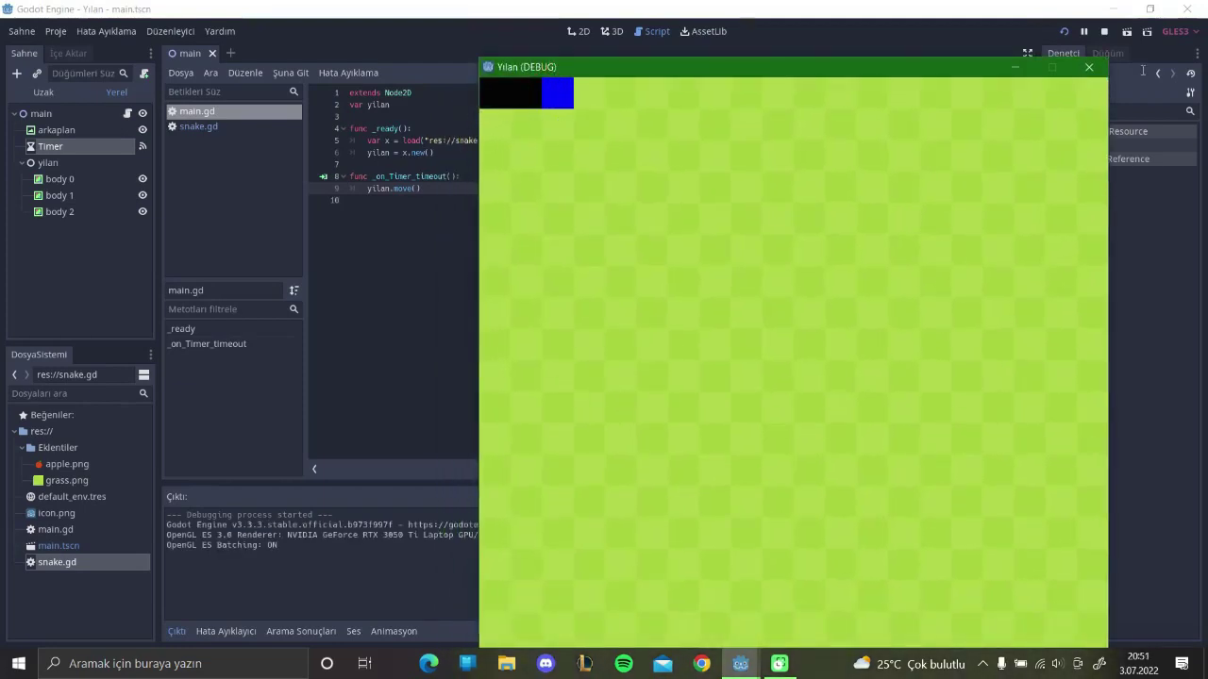
left_click(1089, 67)
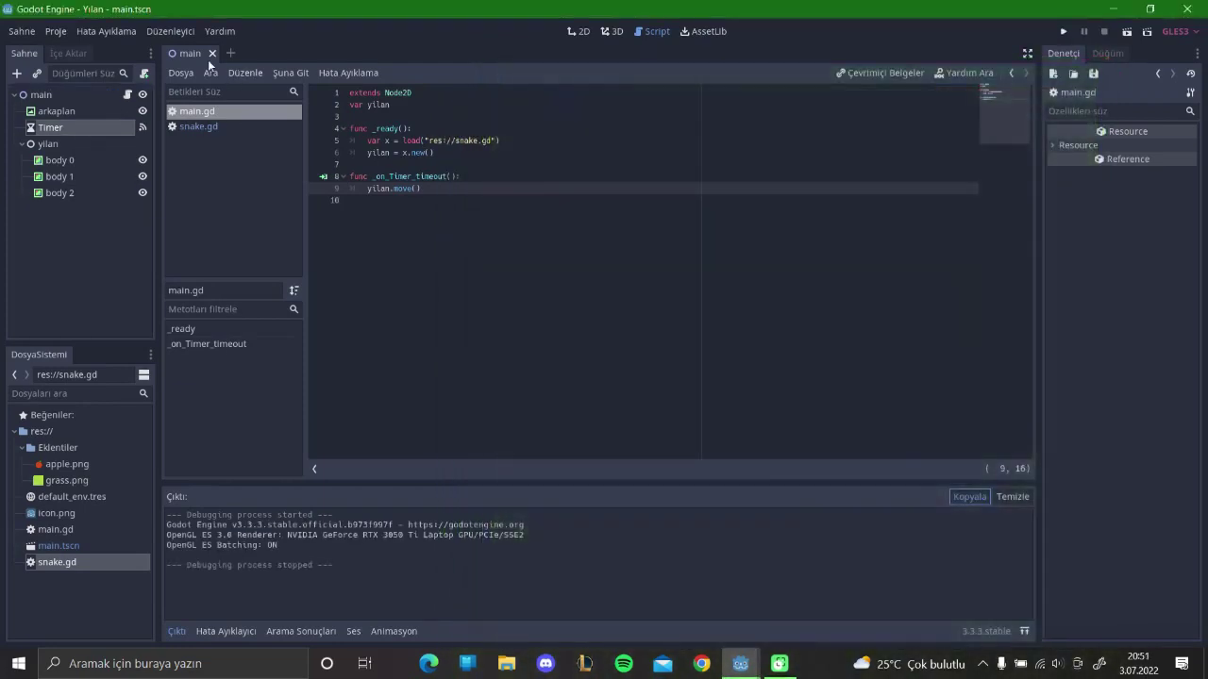
- Add print(body) at the start of move() and after body=body2 in snake.gd
left_click(231, 126)
left_click(451, 235)
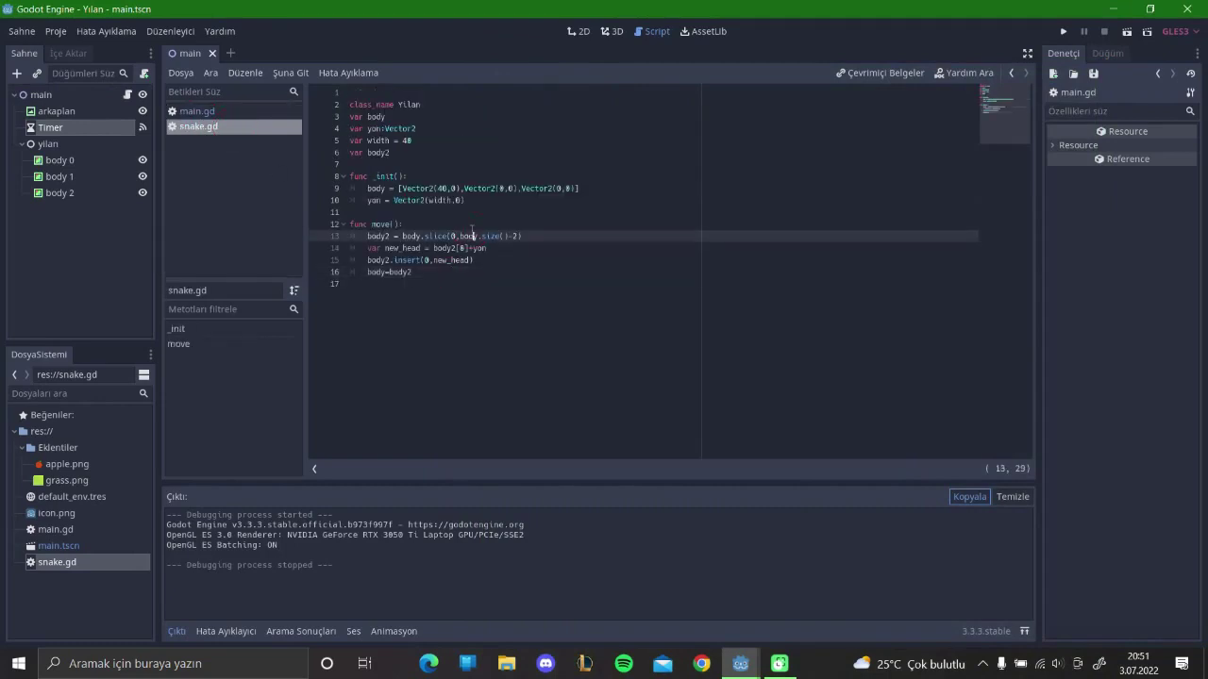
key("Up")
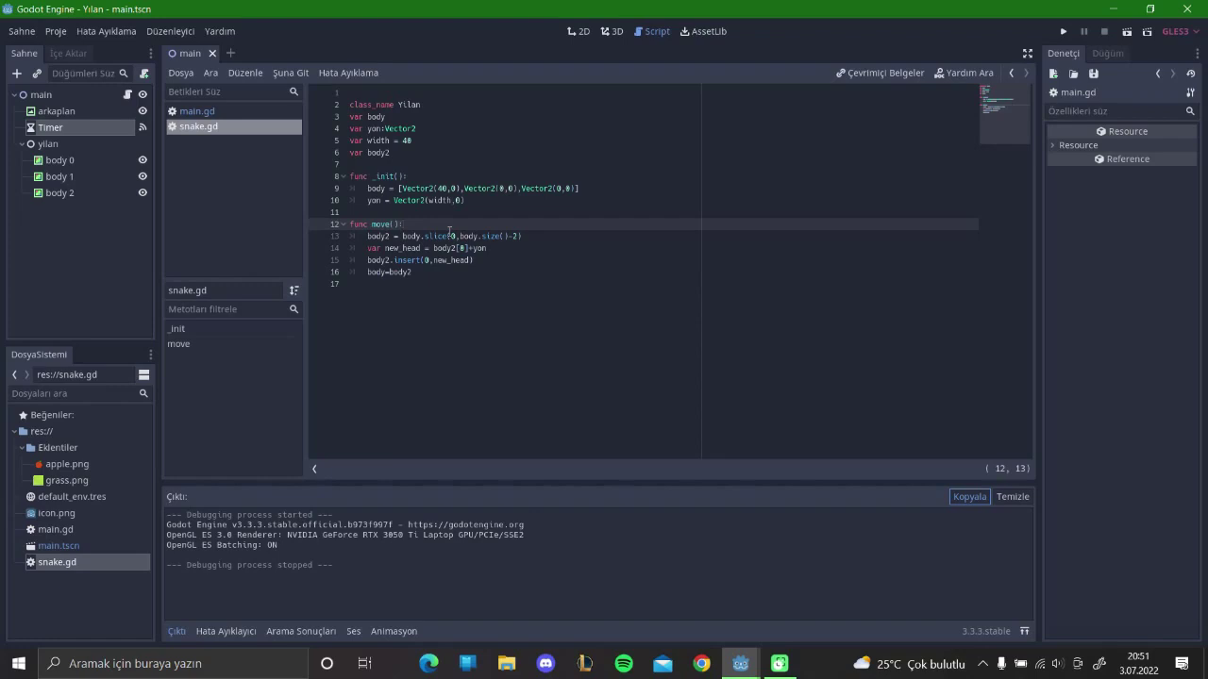
key("Return")
type("print(")
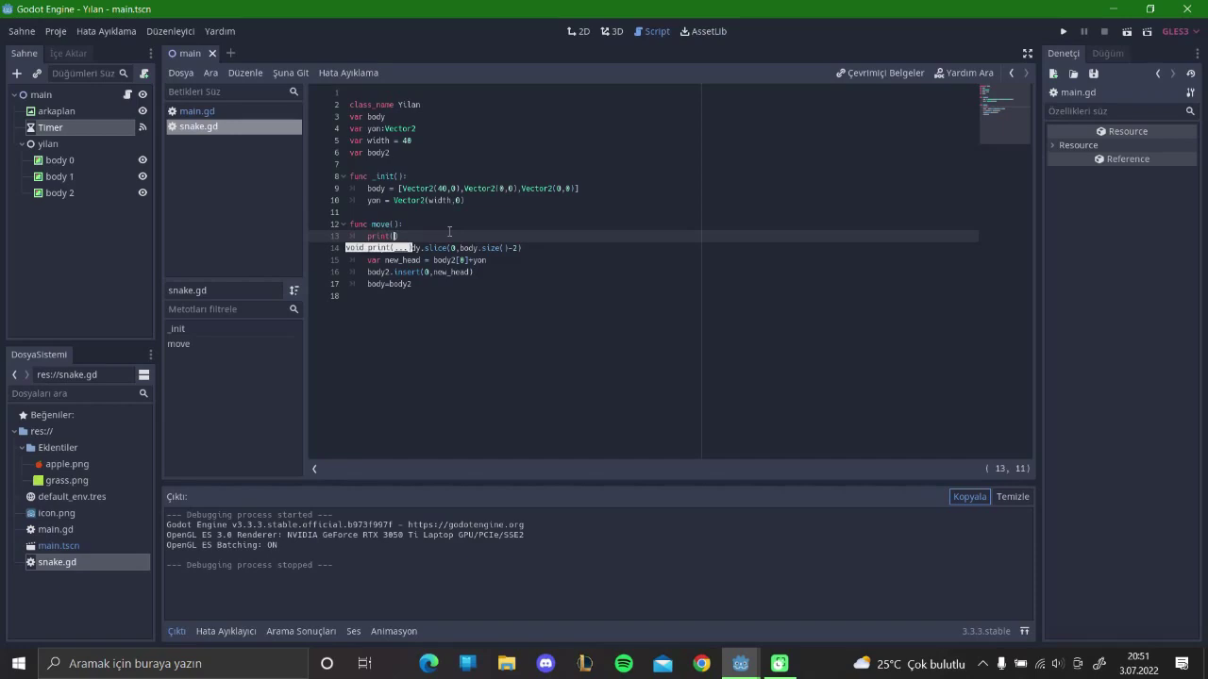
type("body")
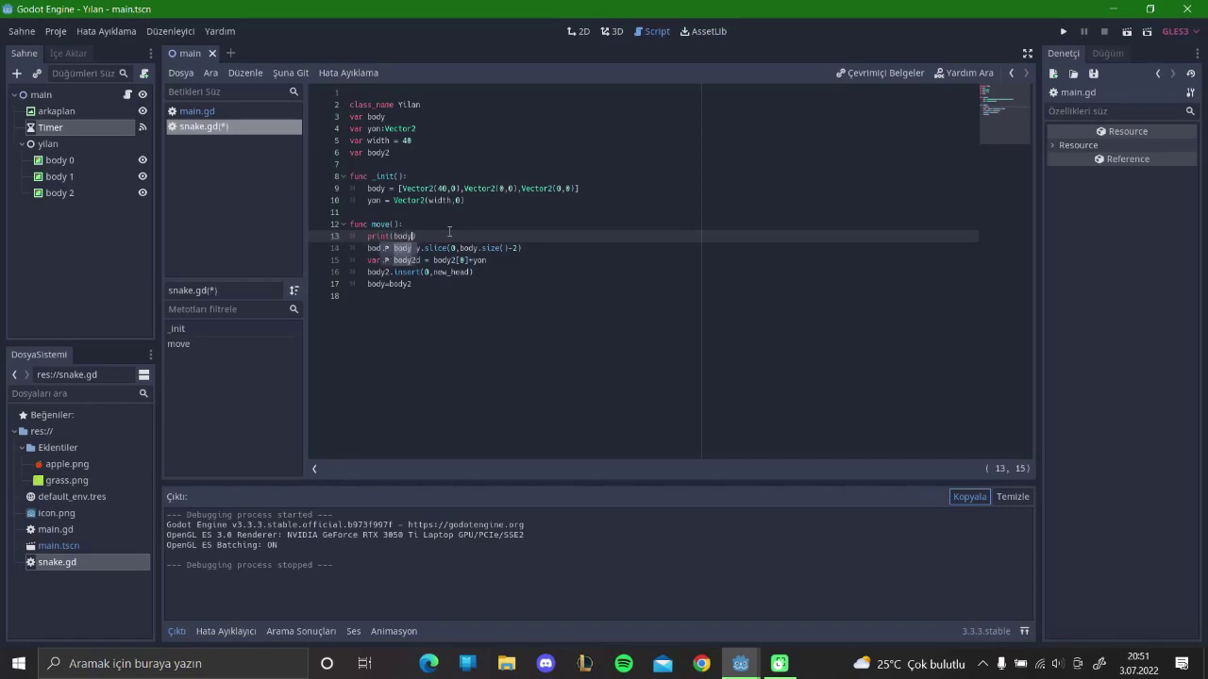
left_click(443, 280)
key("Return")
type("p")
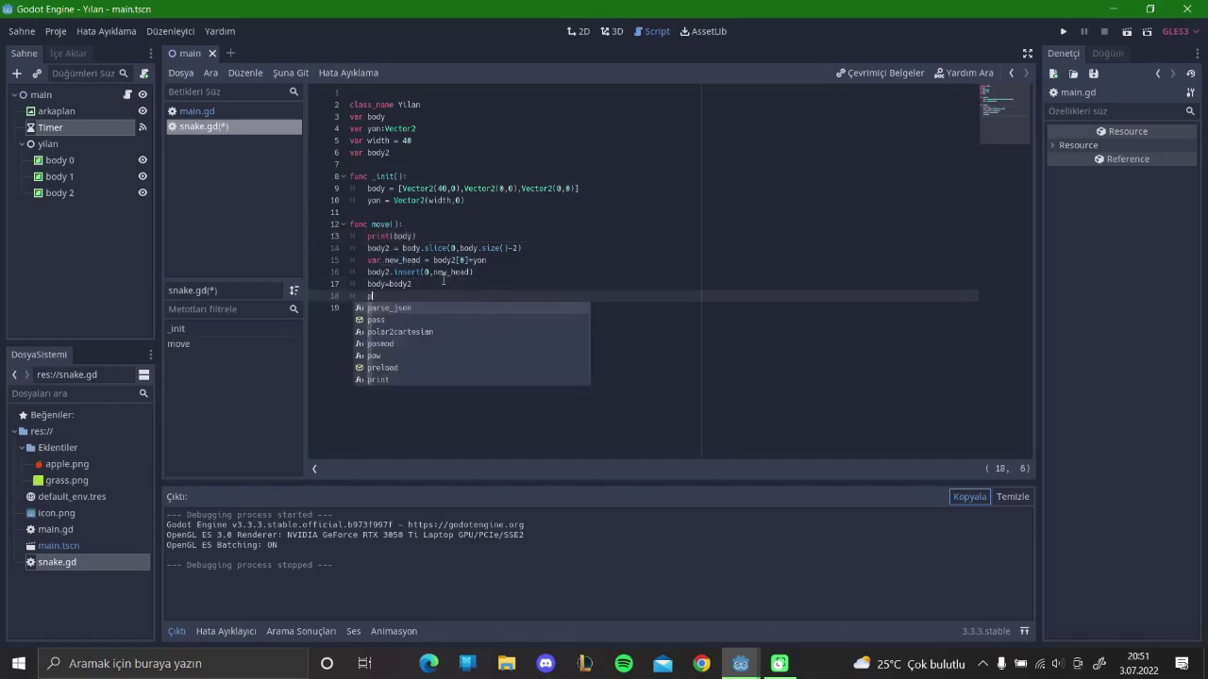
type("rint(")
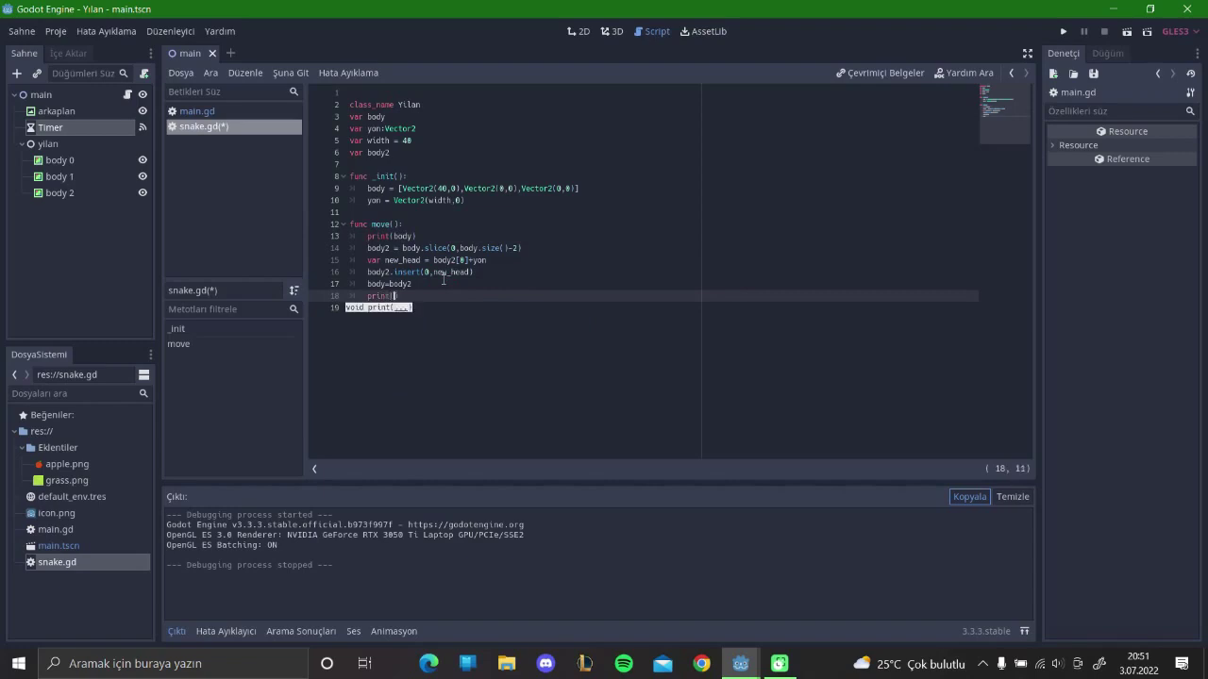
type("body")
left_click(479, 271)
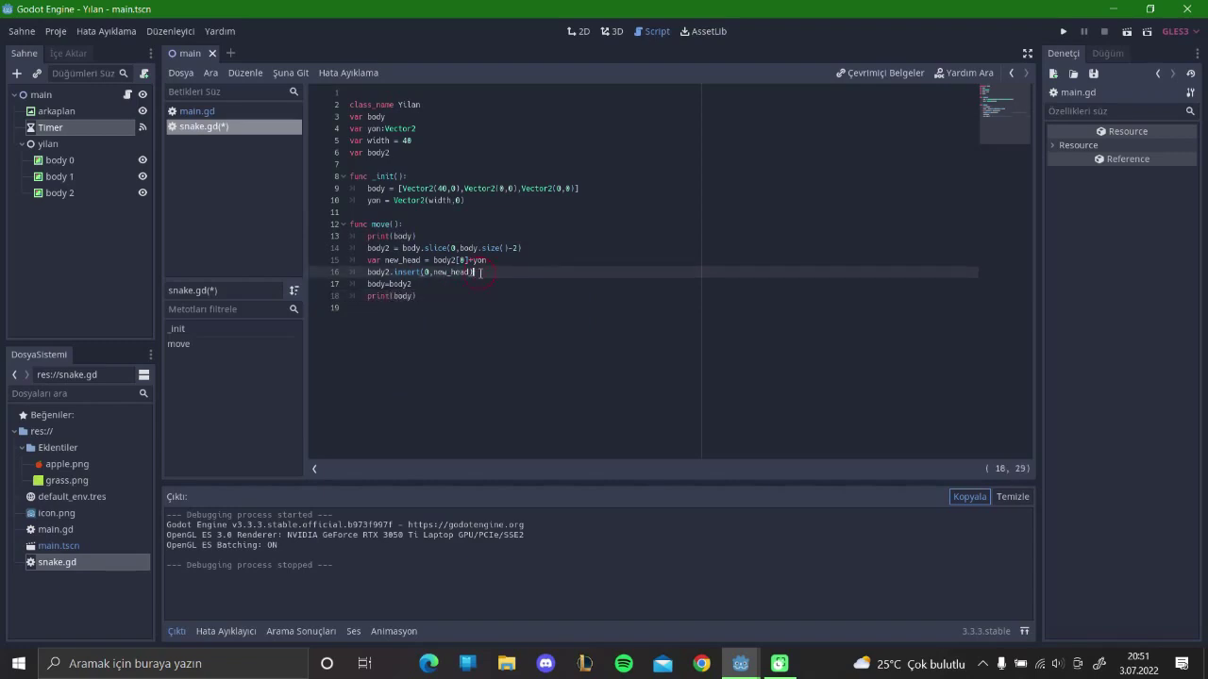
- Run the game, close it, and check the printed body positions in the output
key("F5")
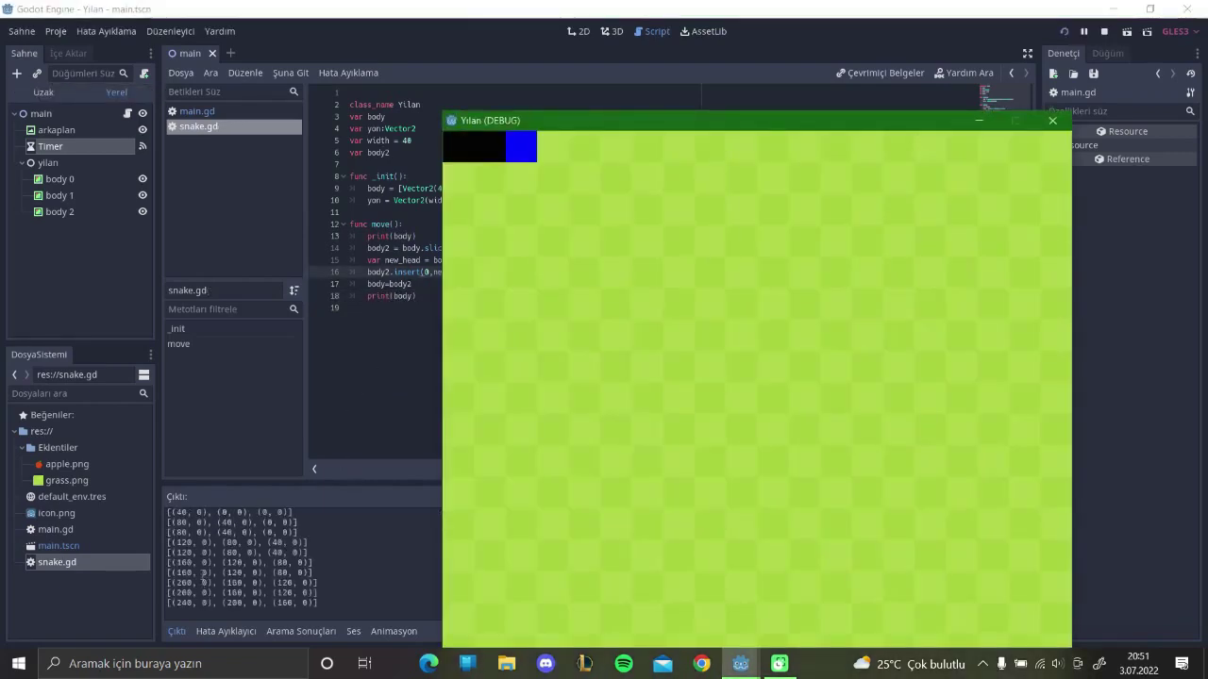
left_click(1052, 120)
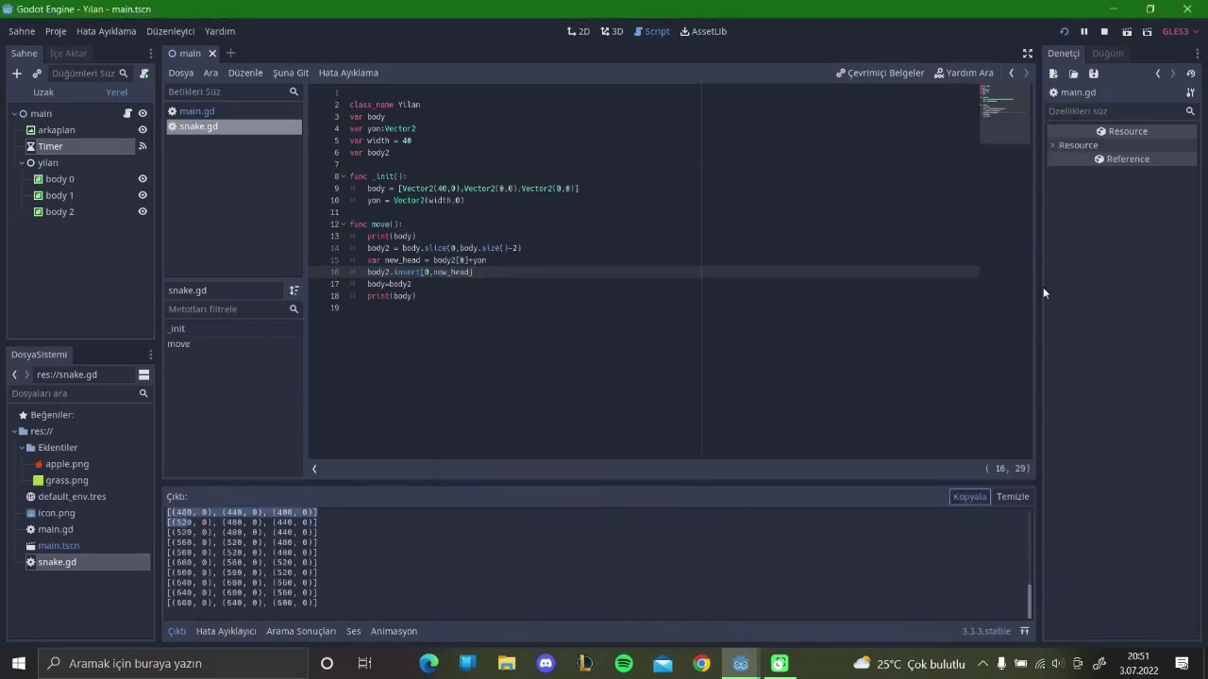
mouse_move(755, 660)
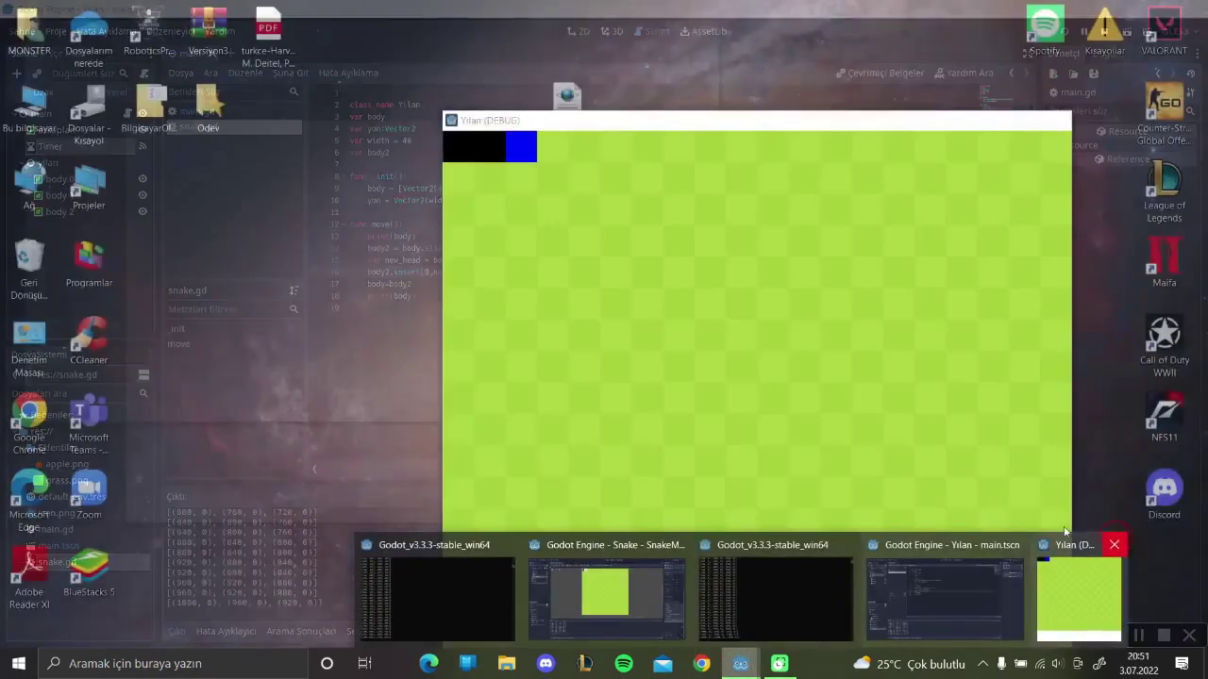
left_click(1135, 615)
left_click(536, 361)
scroll(284, 556, "up", 5)
scroll(284, 557, "up", 5)
scroll(284, 557, "up", 5)
scroll(284, 557, "up", 3)
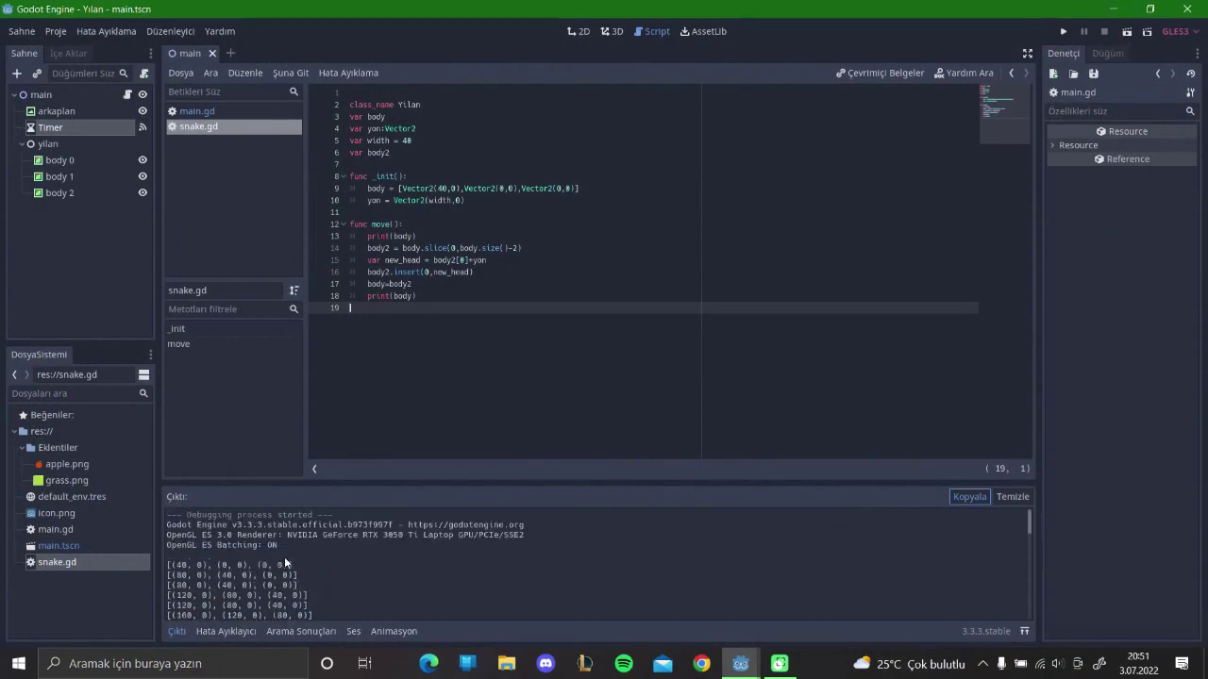
scroll(230, 585, "down", 2)
left_click(230, 573)
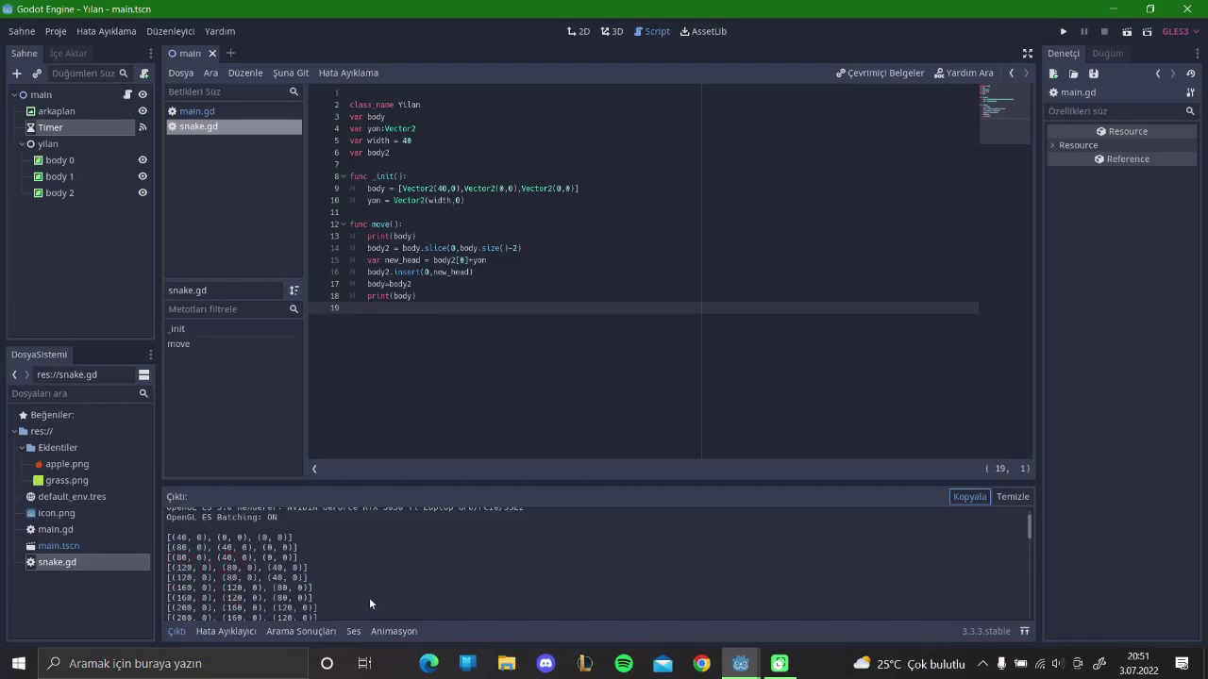
scroll(372, 596, "down", 3)
- Change width from 40 to 80 and test-run the game
left_click(419, 142)
key("BackSpace")
key("BackSpace")
type("80")
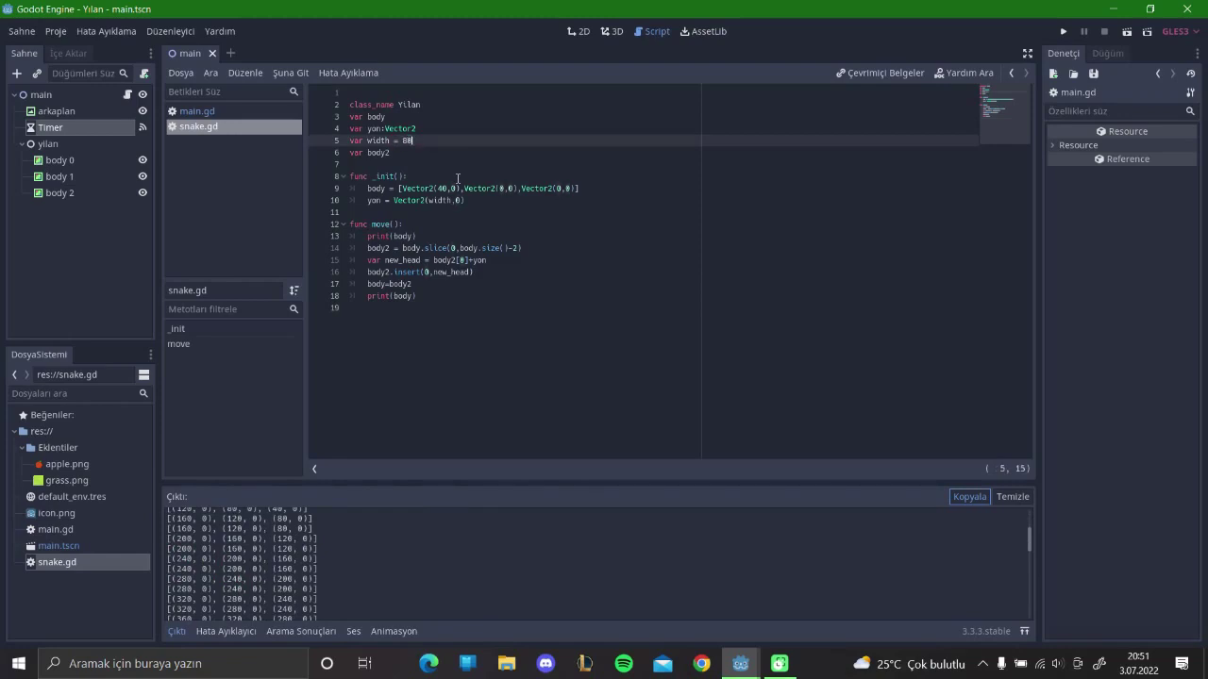
key("F5")
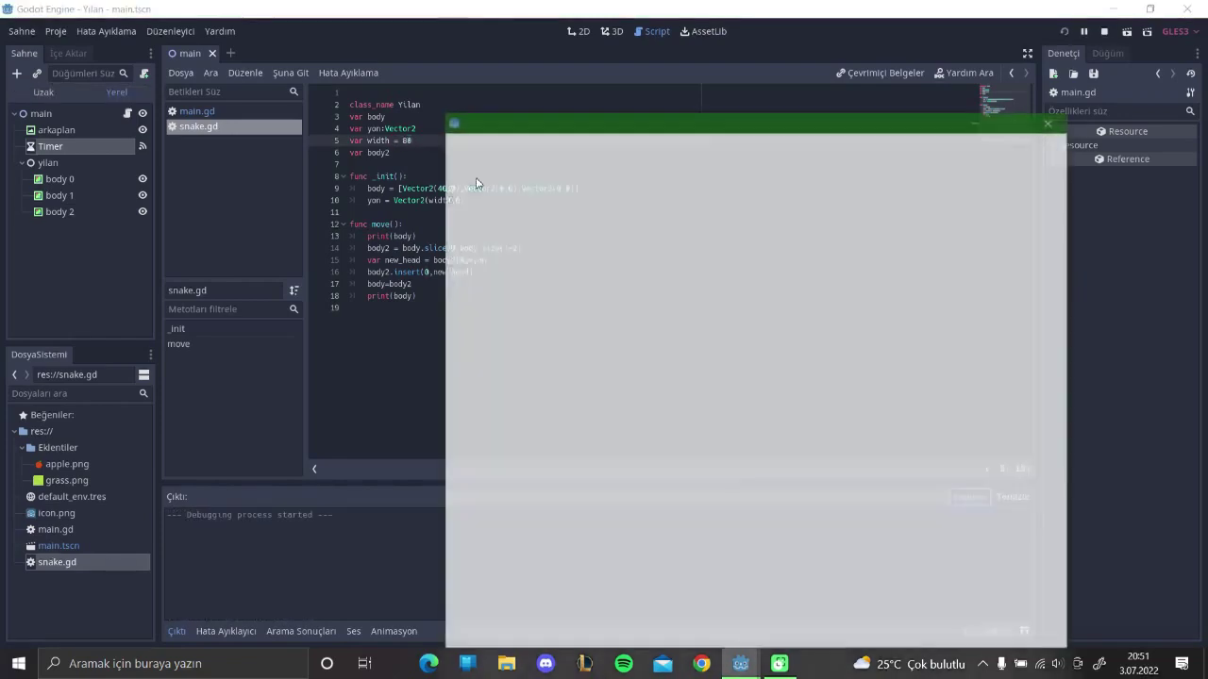
left_click(1059, 121)
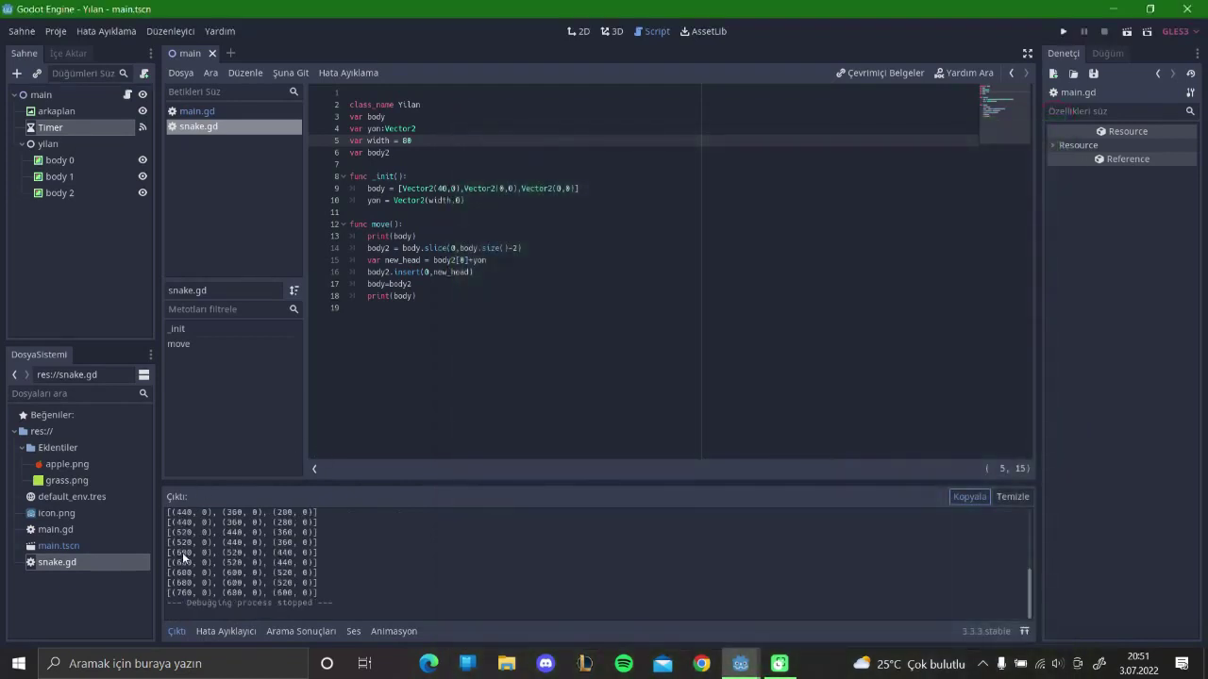
- Set width back to 40 and delete the first print(body) line in move()
key("BackSpace")
key("BackSpace")
type("40")
left_click_drag(430, 234, 316, 238)
key("BackSpace")
key("BackSpace")
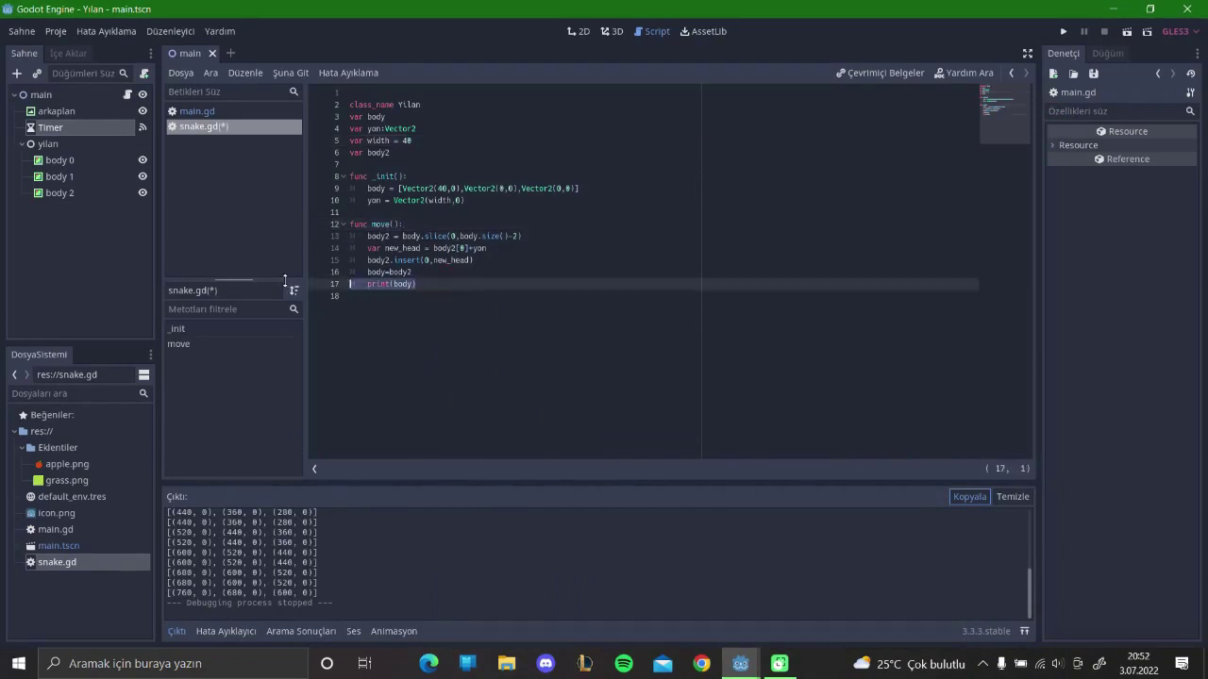
- Delete the remaining print(body) line and save snake.gd
key("BackSpace")
key("BackSpace")
left_click(485, 248)
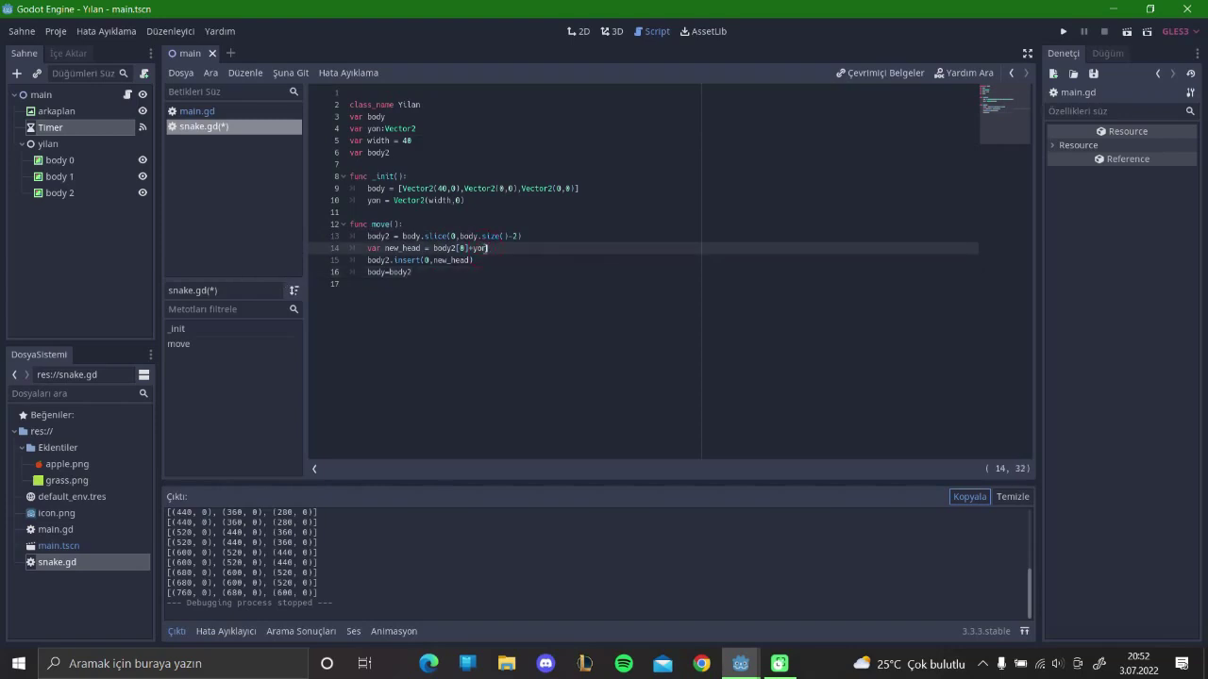
key("ctrl+s")
- In main.gd, add 'func yilan_ciz():' below the yilan.move() timeout handler and save
left_click(217, 111)
left_click(436, 191)
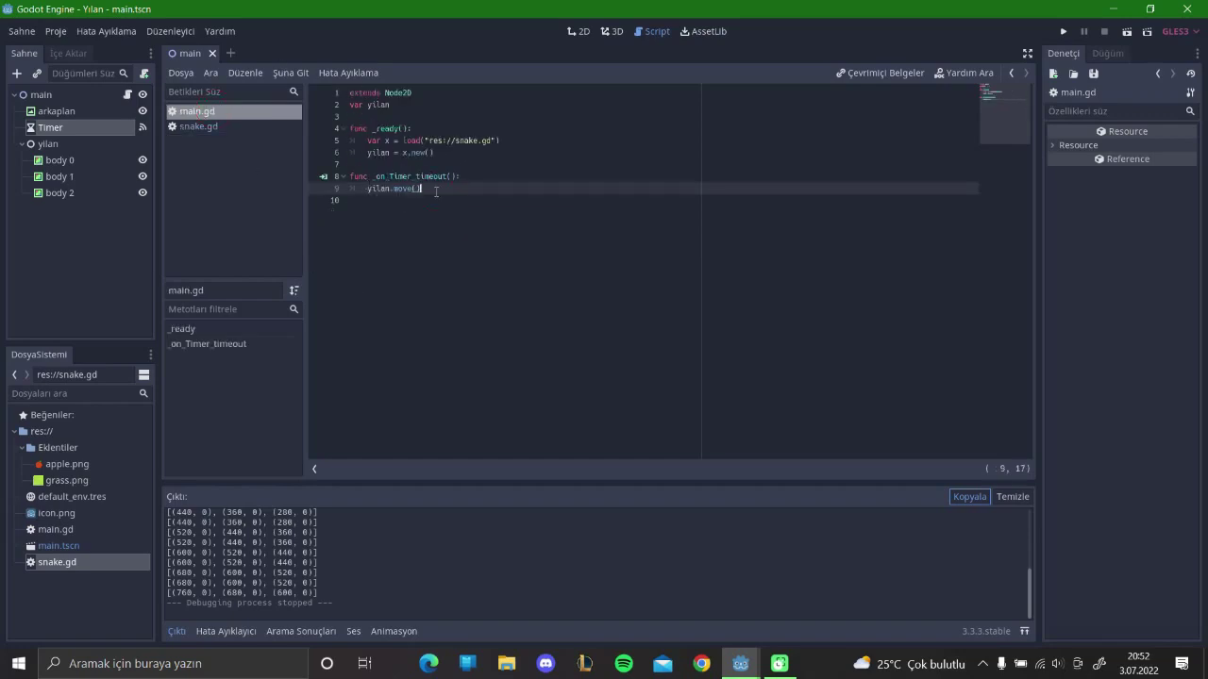
key("Return")
key("Return")
key("BackSpace")
key("BackSpace")
key("Return")
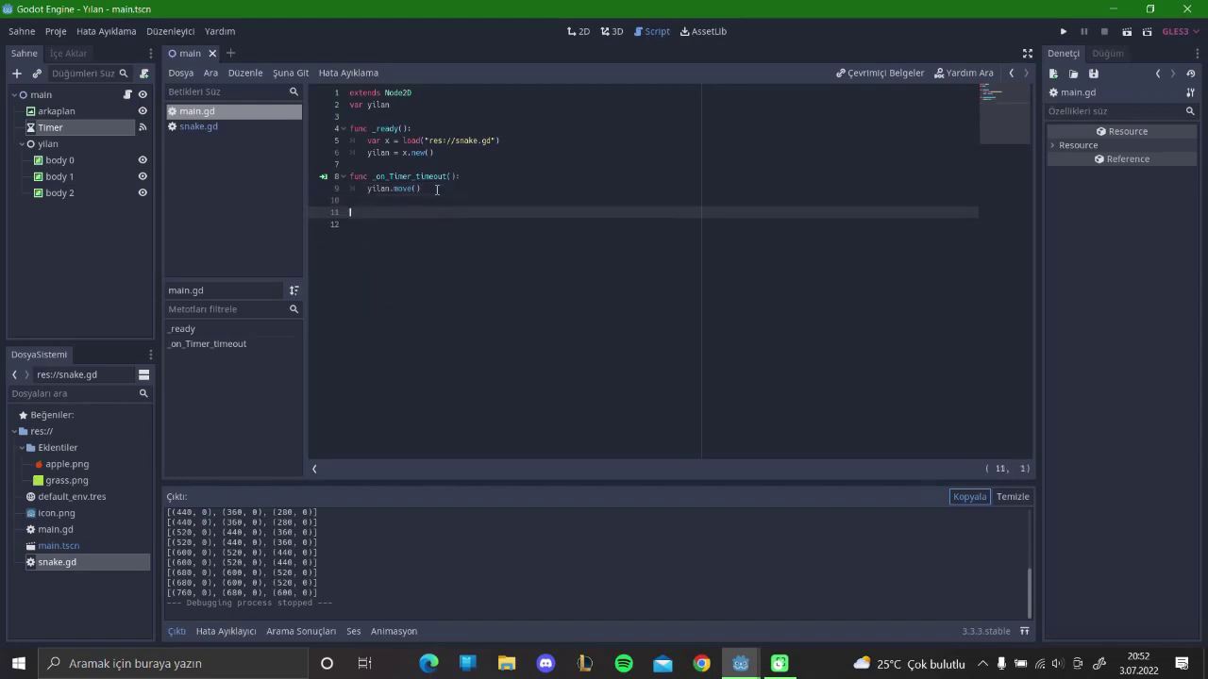
key("BackSpace")
key("Return")
type("func ")
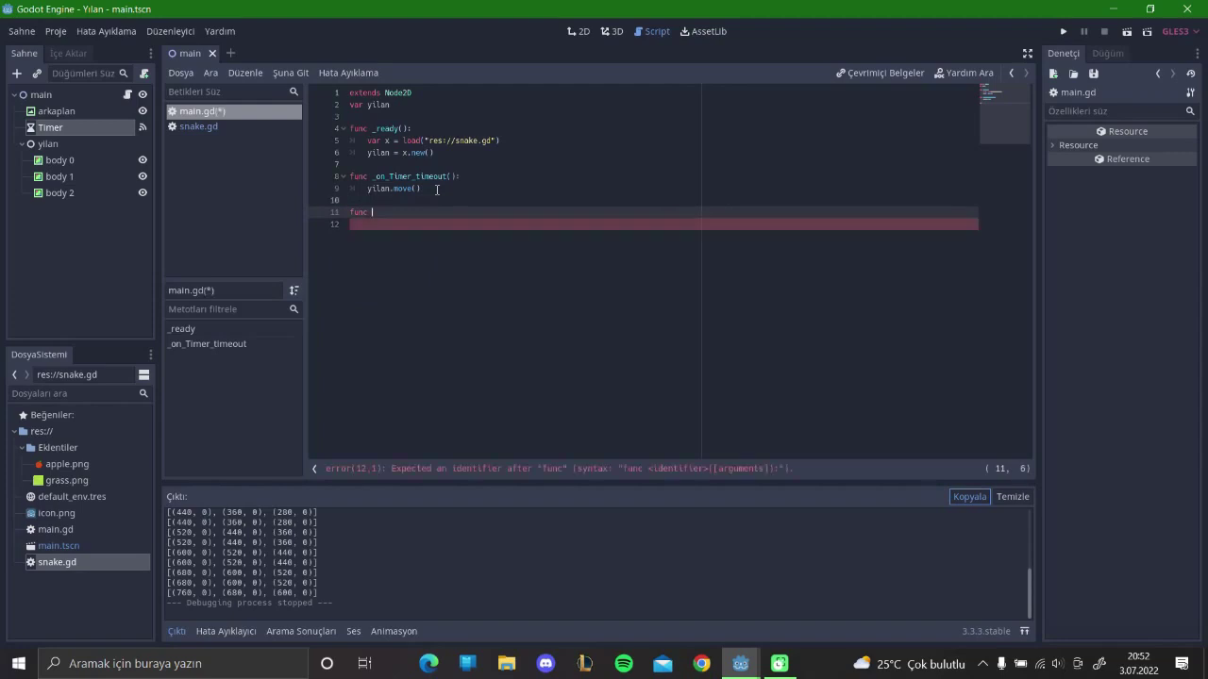
type("yilan_")
type("ciz():")
key("Return")
type("pass")
key("ctrl+s")
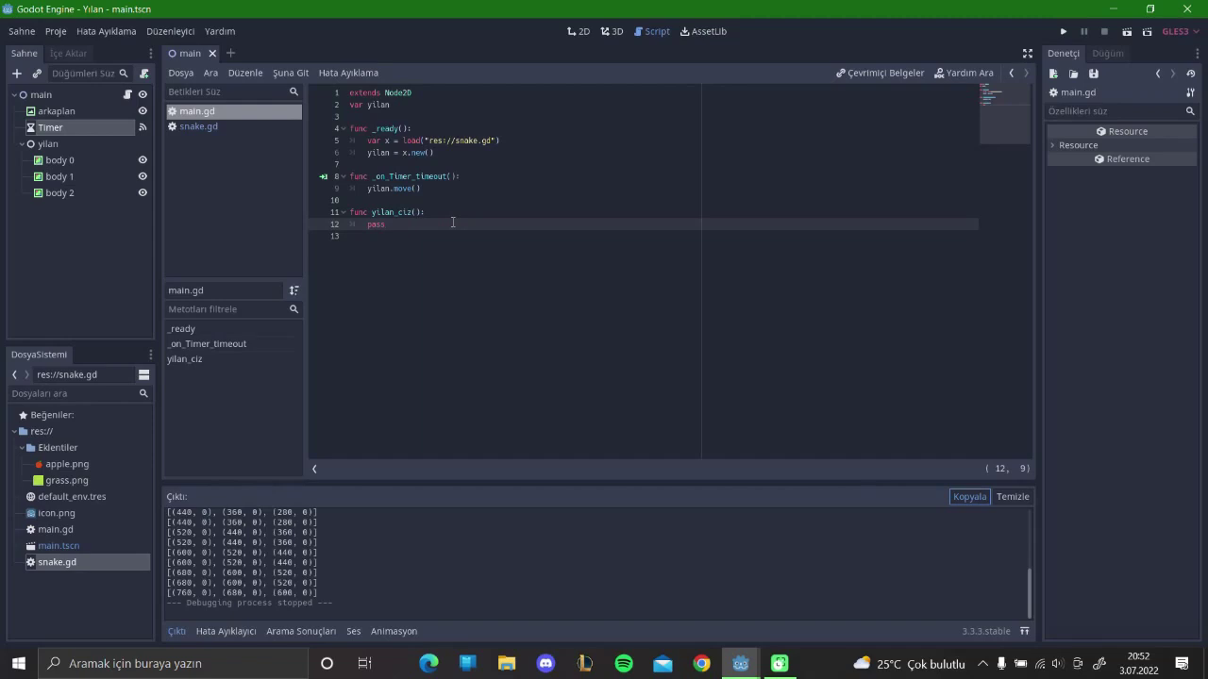
key("BackSpace")
key("BackSpace")
key("BackSpace")
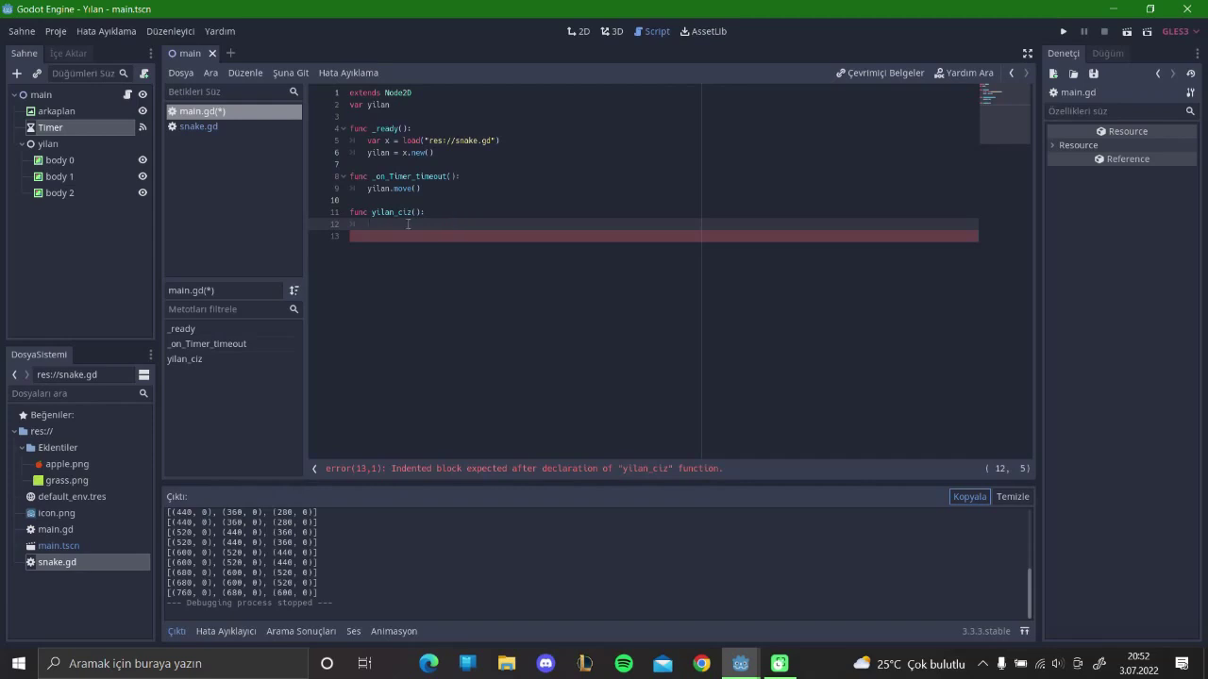
- Compare the body nodes in the scene with the starting body array in snake.gd
left_click(101, 160)
left_click(100, 176)
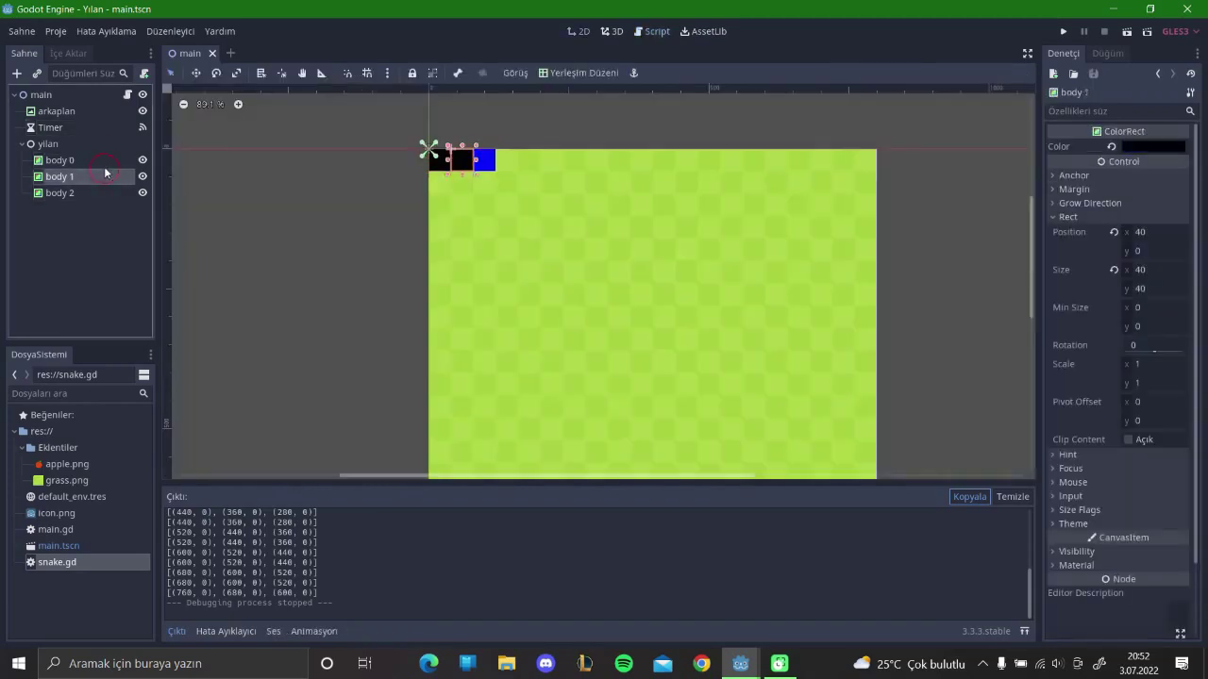
left_click(128, 95)
left_click(189, 126)
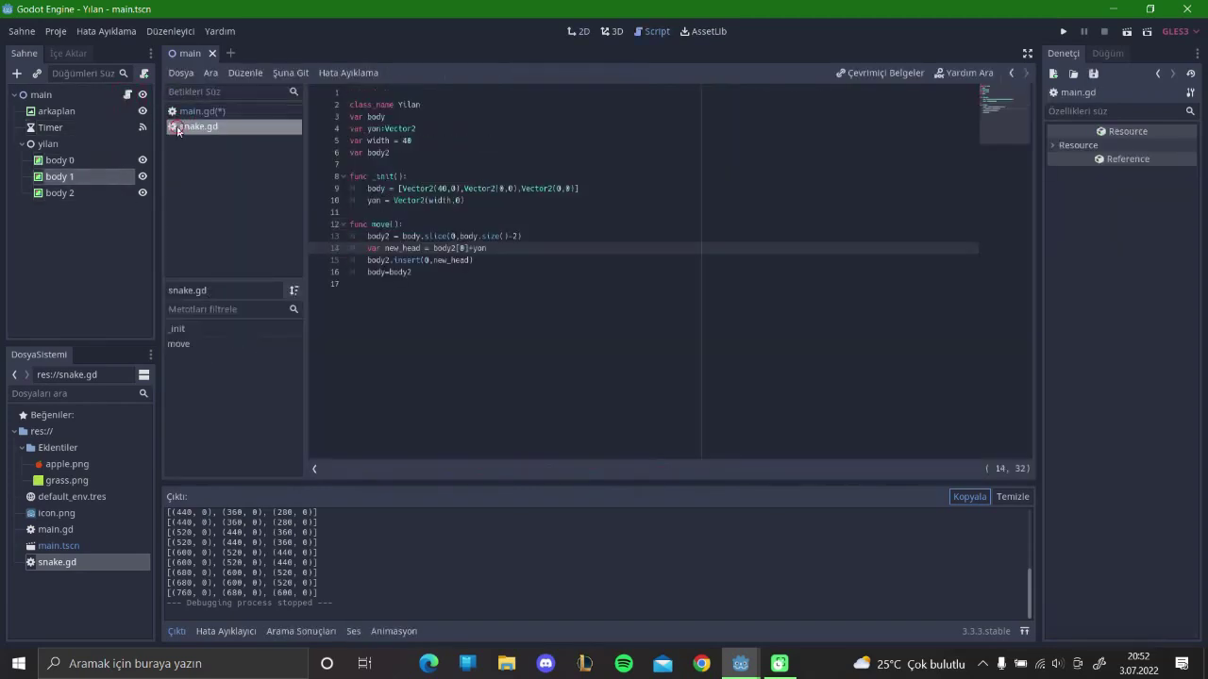
left_click(401, 189)
left_click_drag(401, 188, 577, 189)
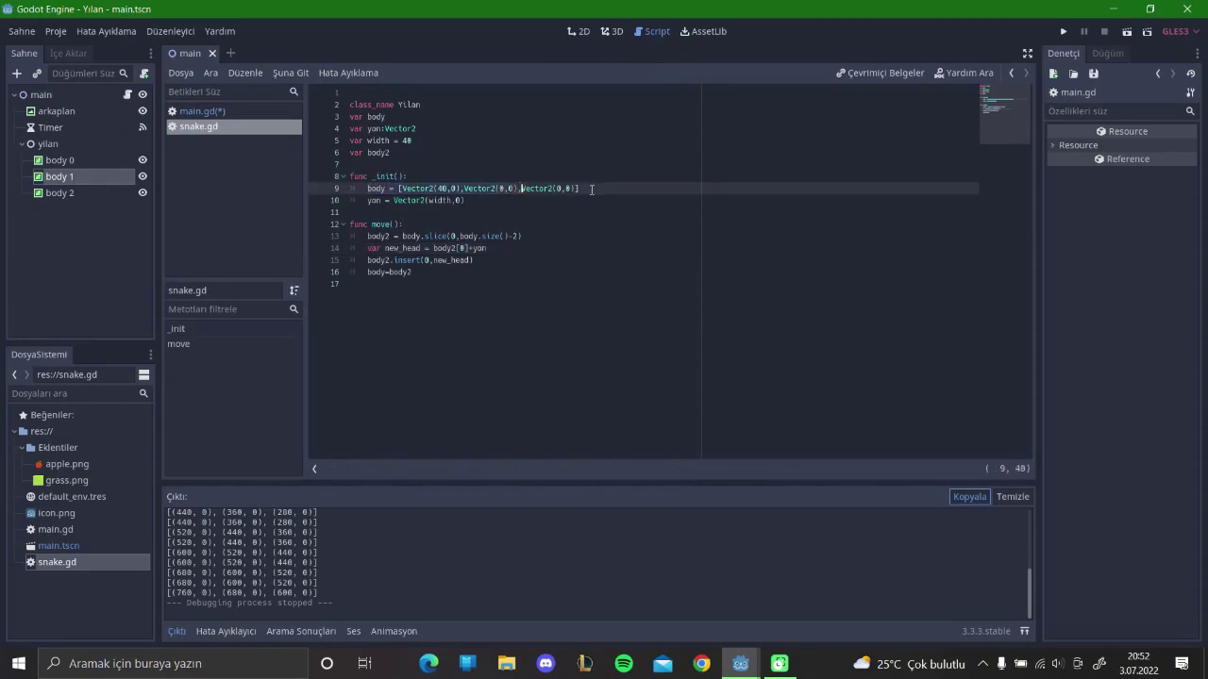
left_click(397, 189)
left_click(62, 192)
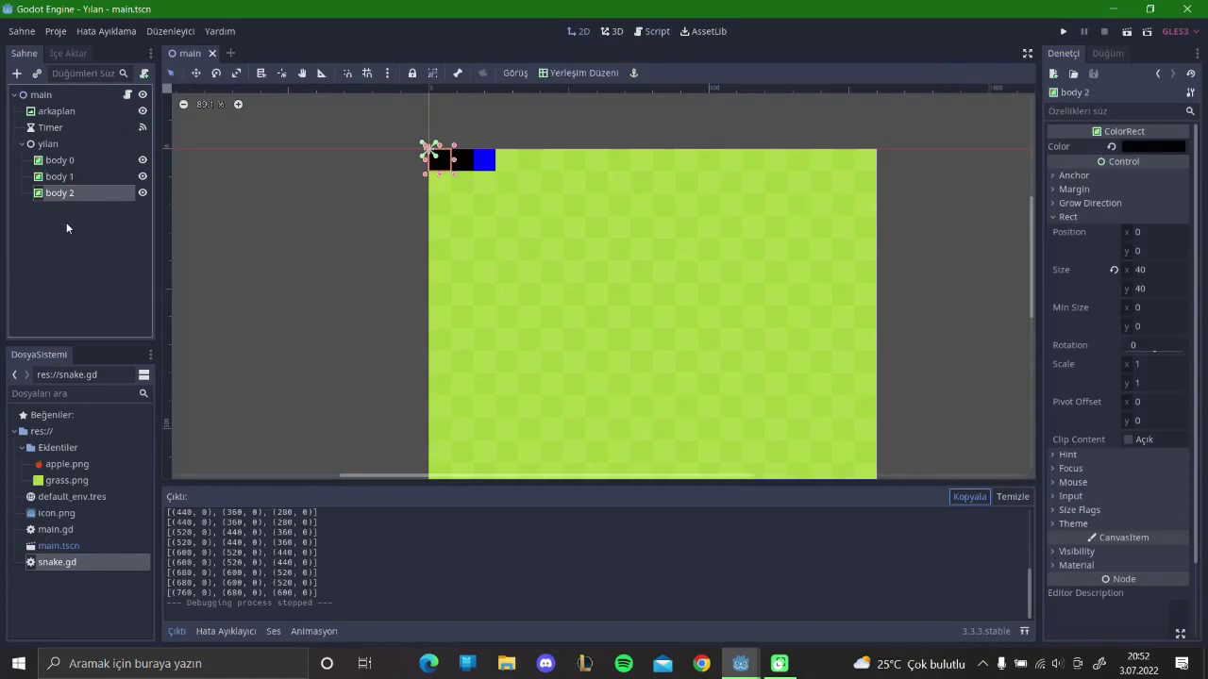
left_click(127, 96)
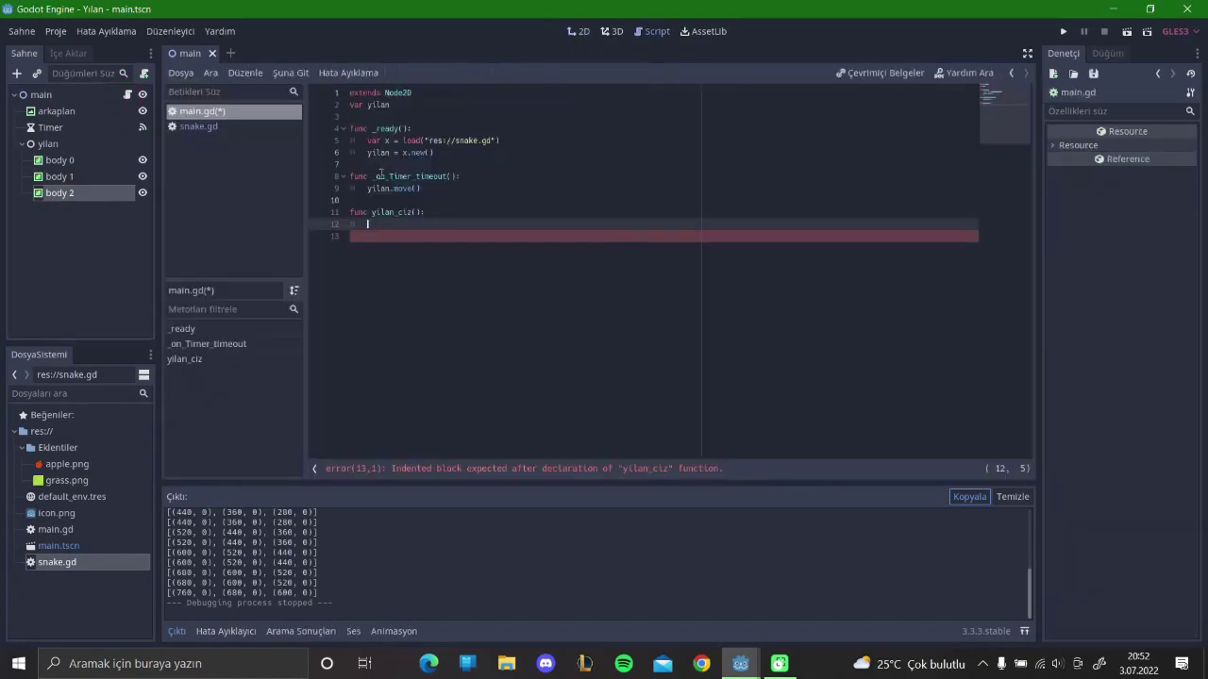
left_click(197, 123)
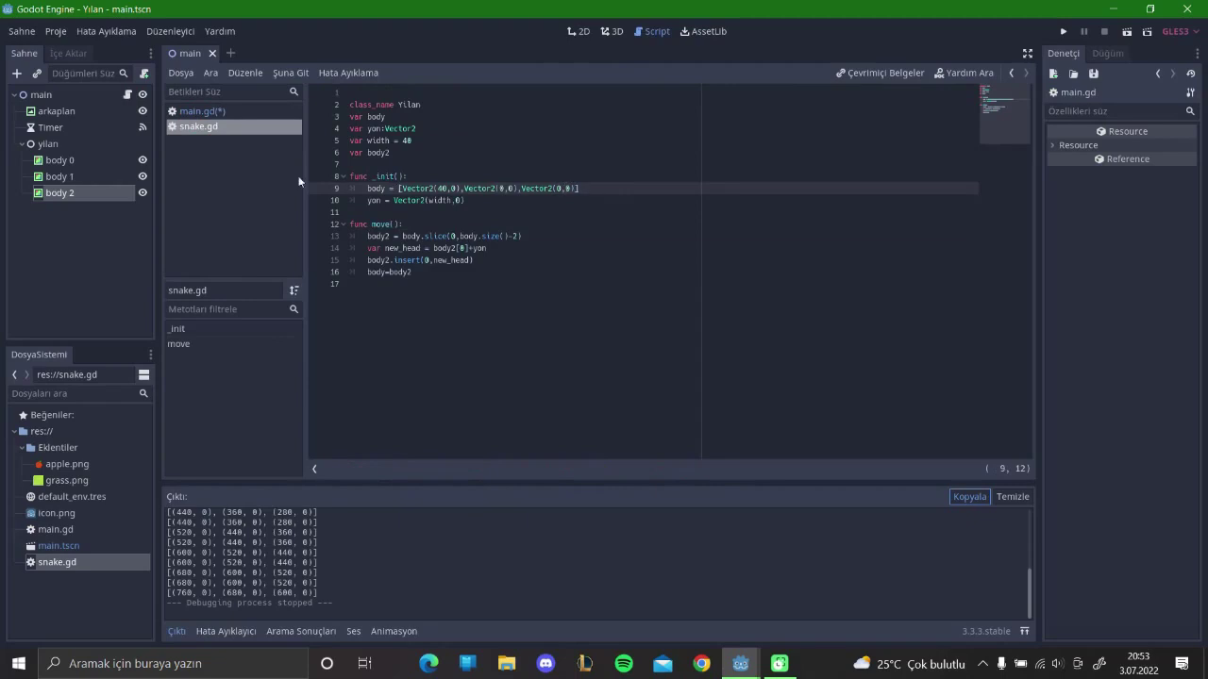
left_click(196, 112)
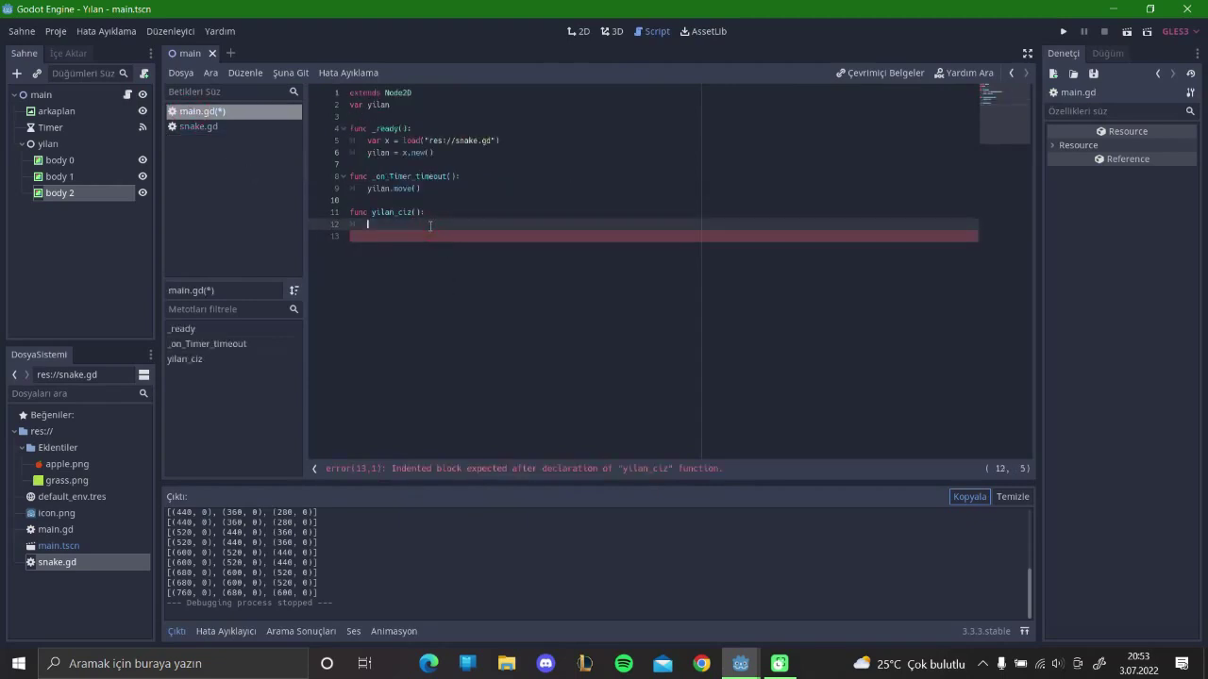
- Begin the loop header in yilan_ciz as 'for index in range(0,snake.body'
type("for index")
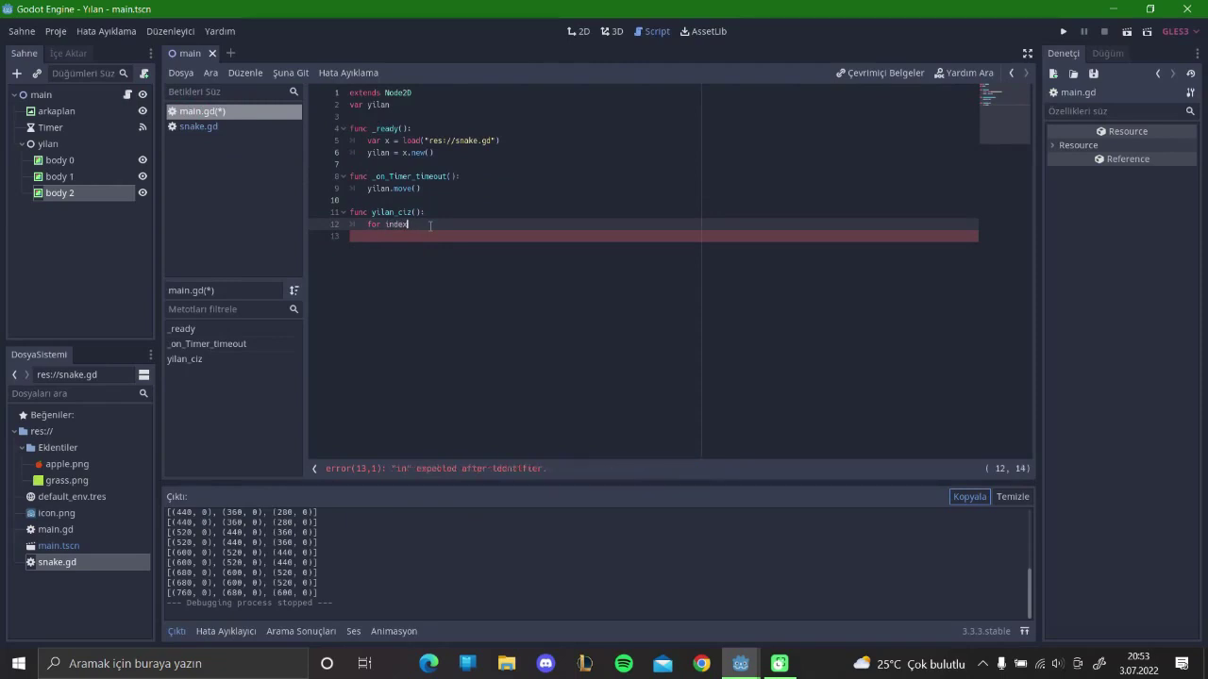
type(" in ")
type("arr")
key("BackSpace")
key("BackSpace")
key("BackSpace")
type("range")
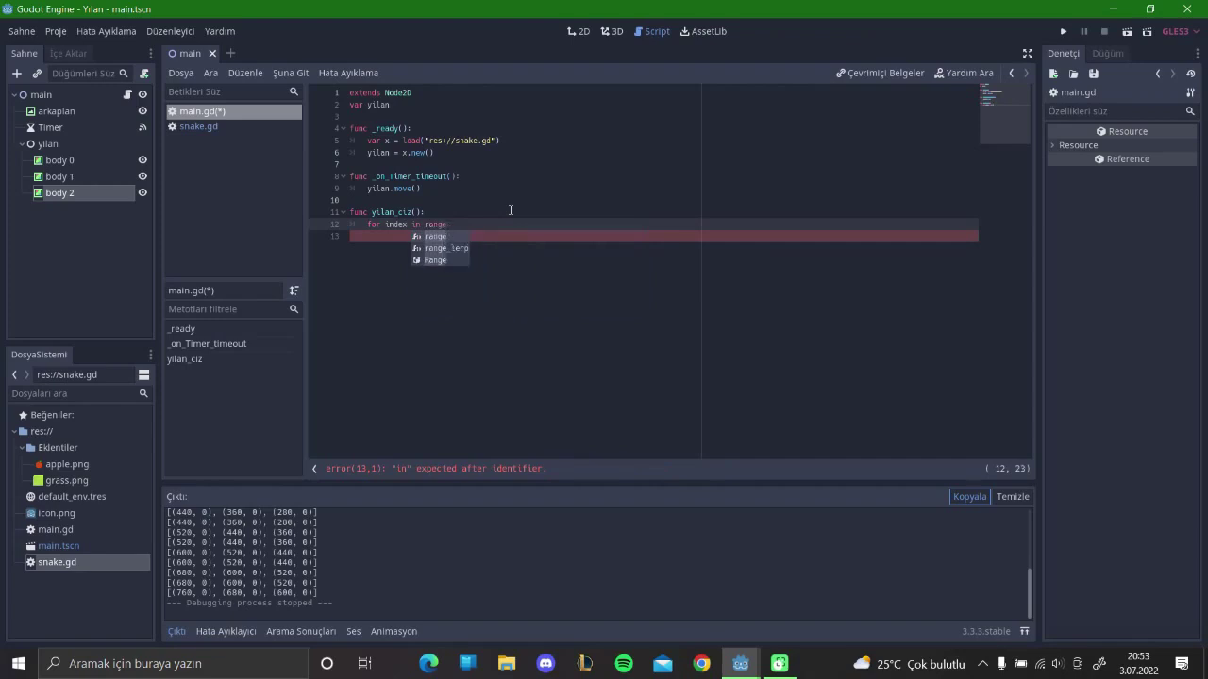
type("(")
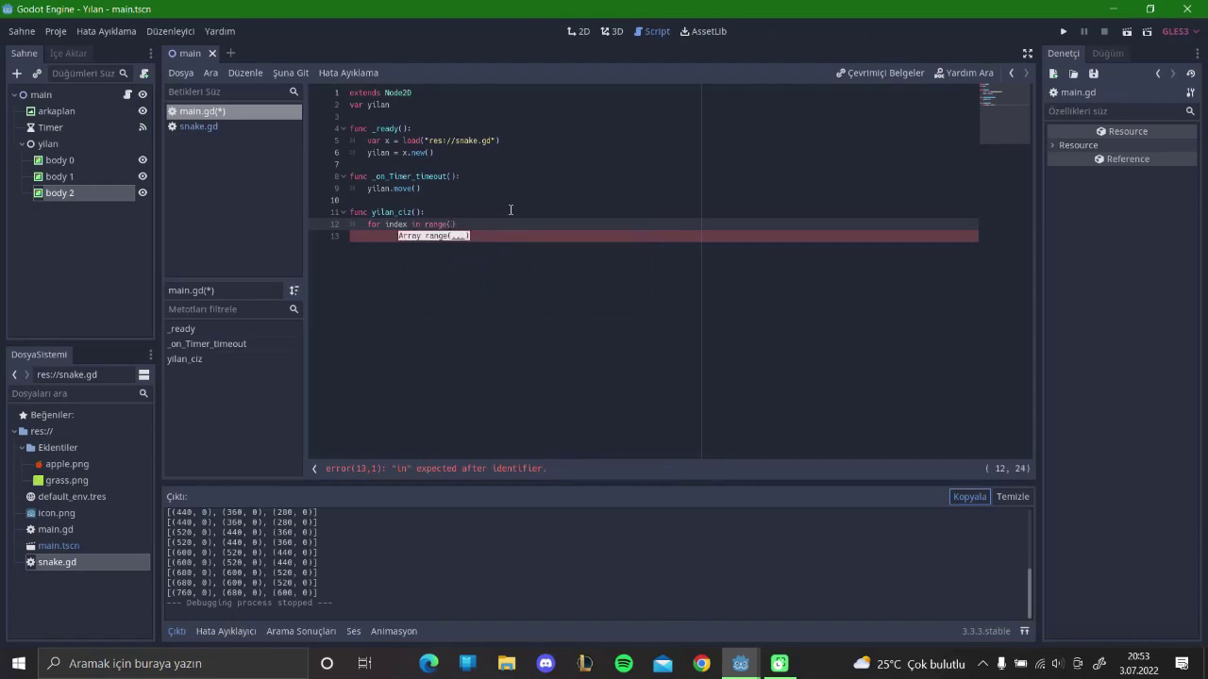
type("0")
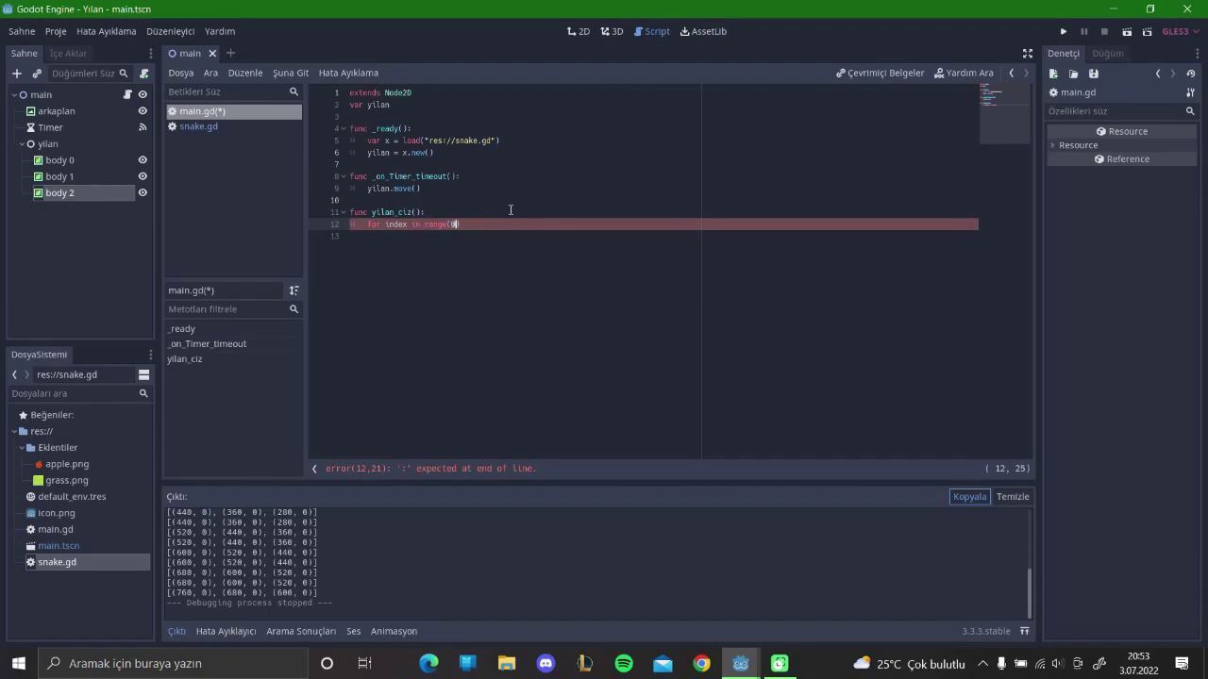
type(",snake.bod")
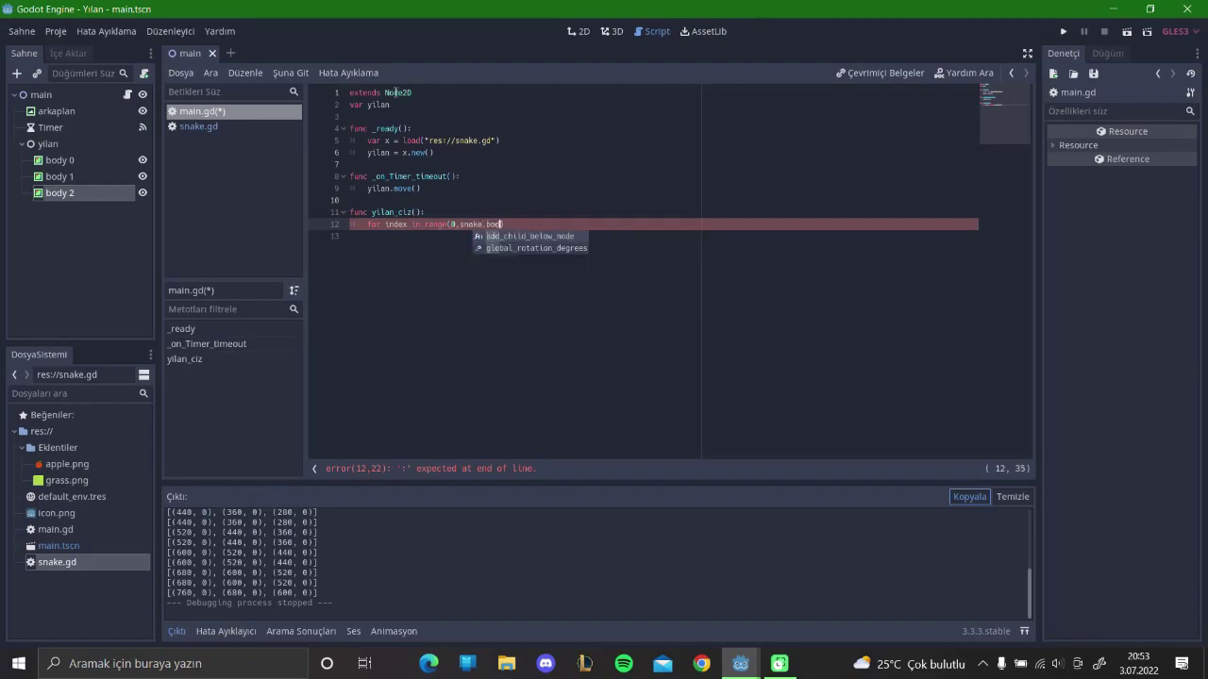
type("y")
left_click(232, 123)
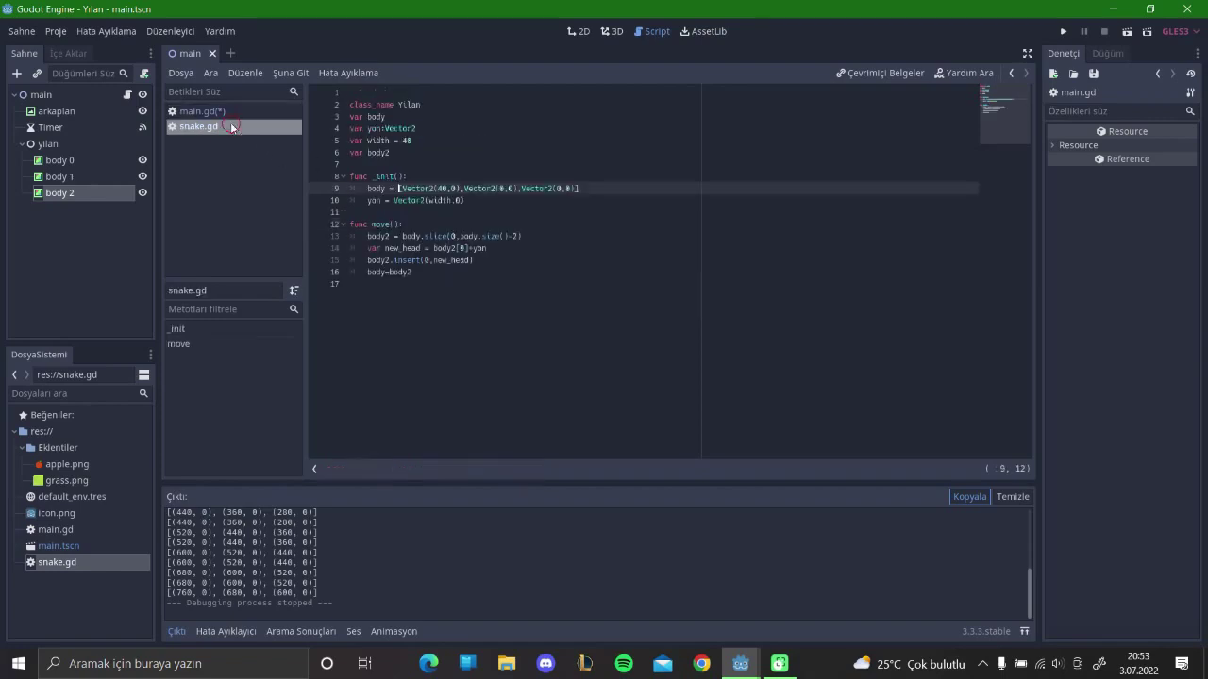
left_click_drag(401, 188, 574, 188)
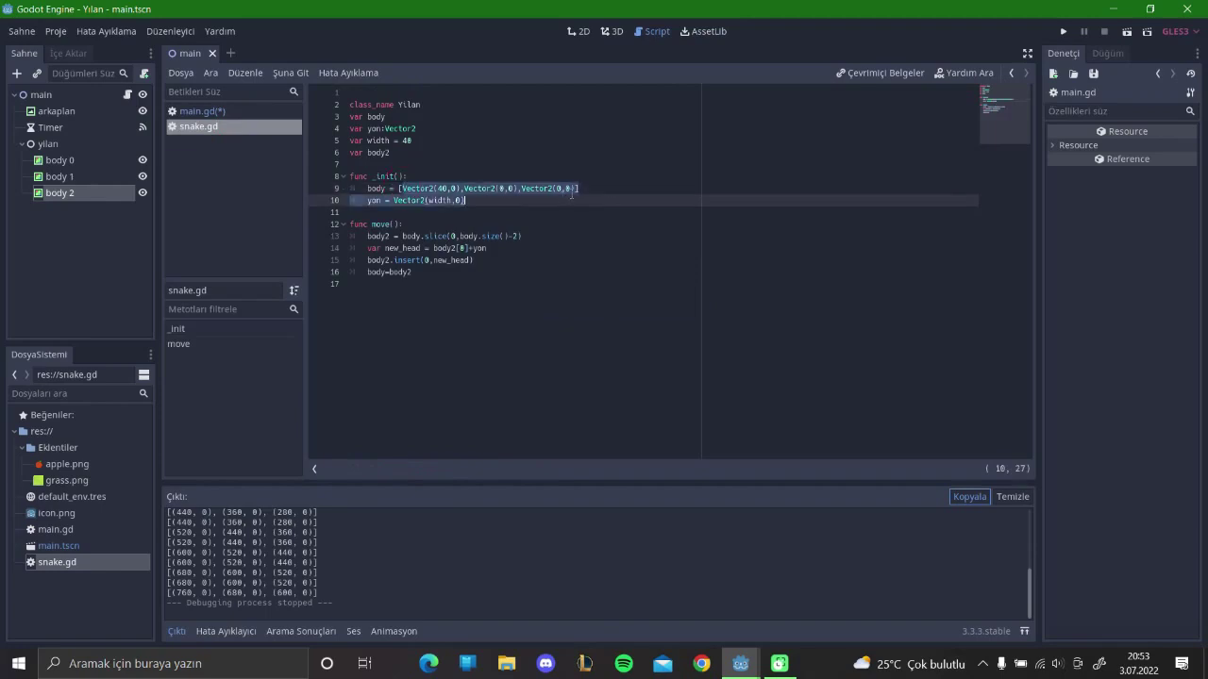
left_click(240, 111)
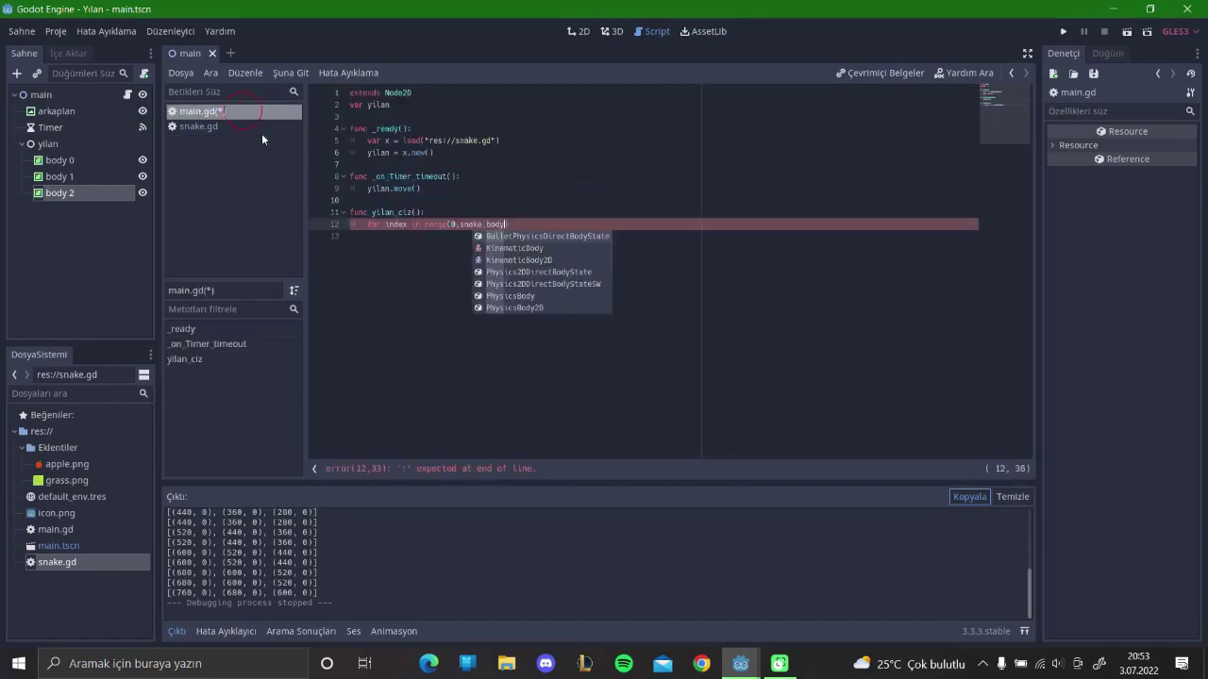
left_click(74, 193)
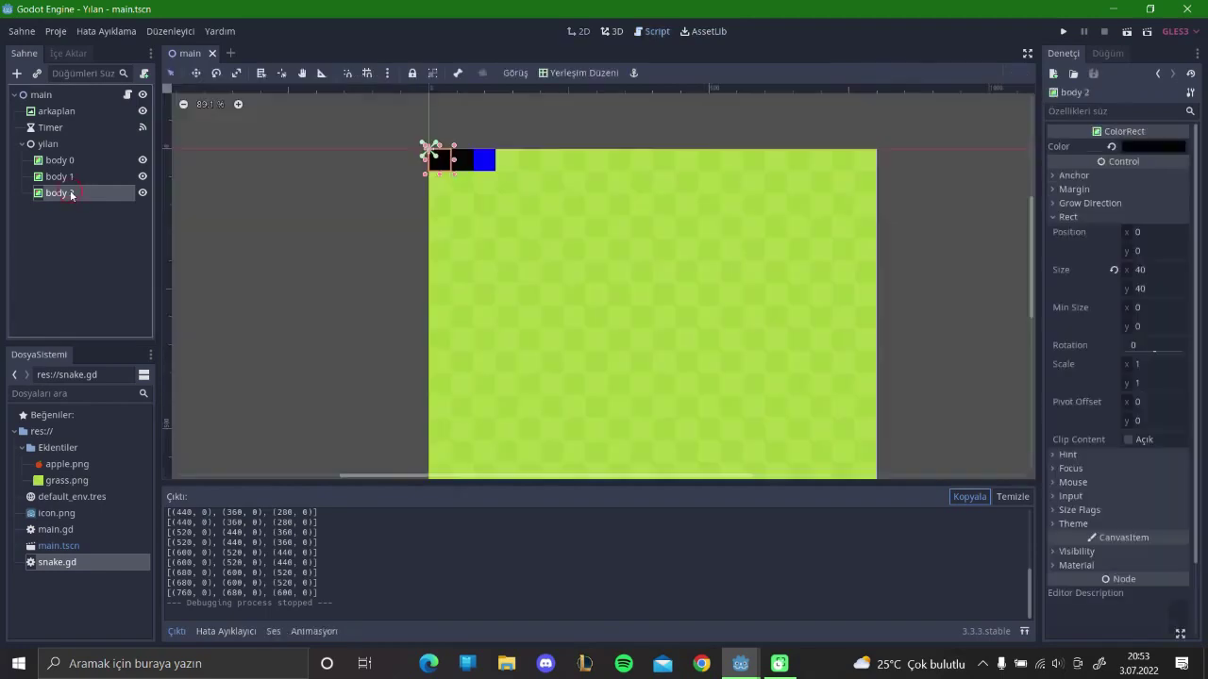
left_click(127, 95)
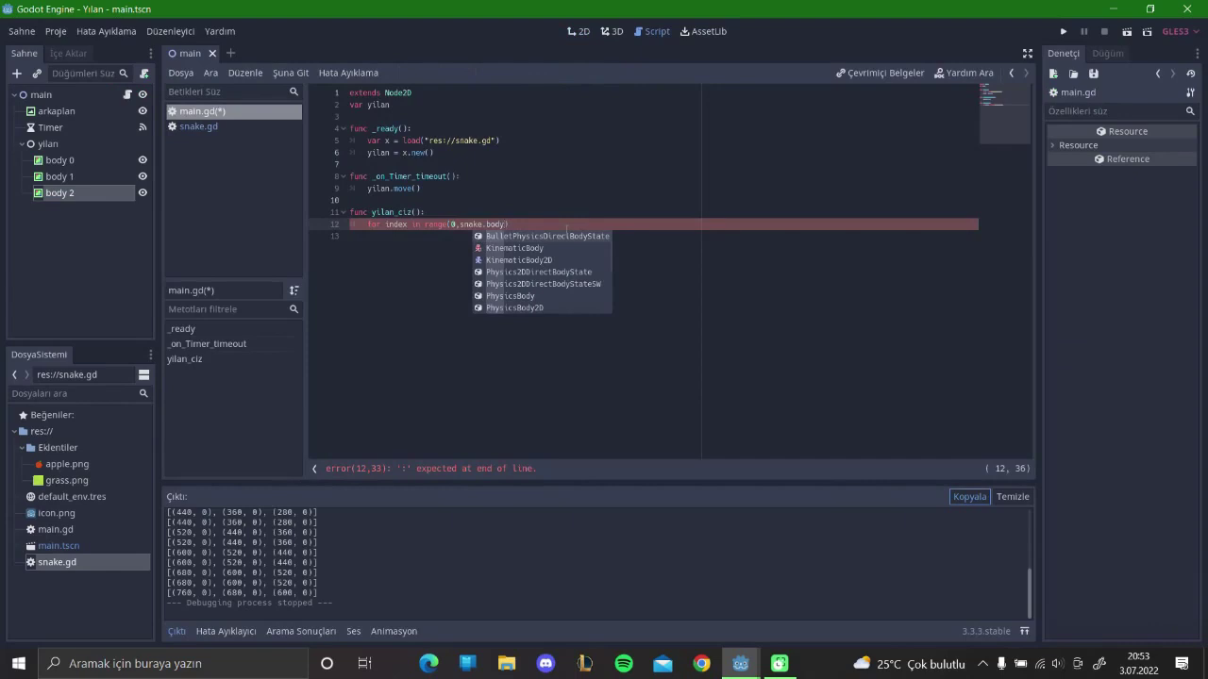
- Finish the header with '.size()):', add a 'pass' body, and save main.gd
type(".size():")
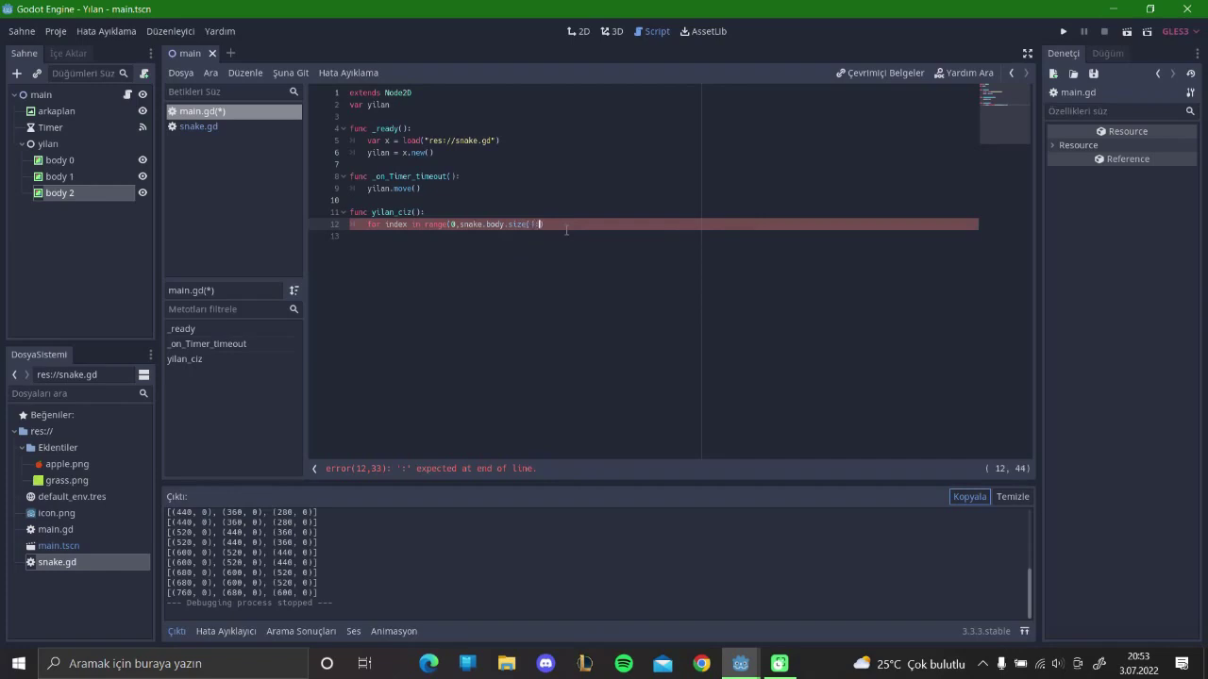
key("Return")
key("BackSpace")
key("BackSpace")
key("BackSpace")
type("):")
key("Return")
type("pass")
key("ctrl+s")
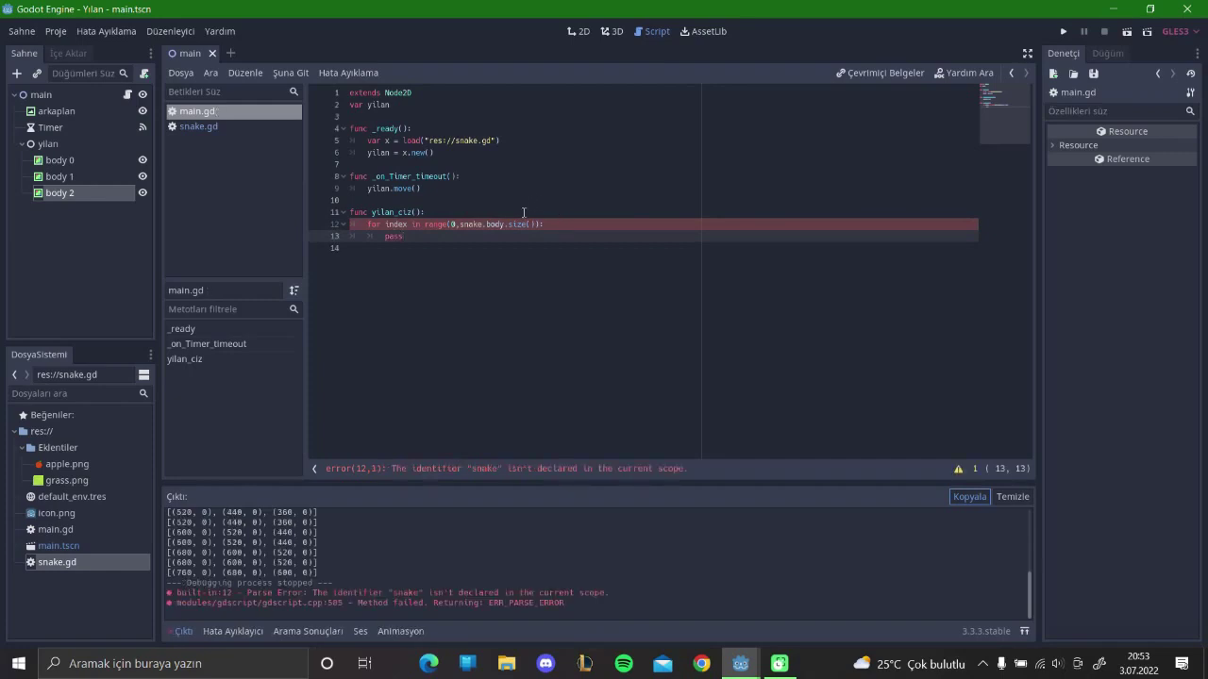
- Change 'snake' to 'yilan' in the loop header and replace 'pass' with a '$yilan' node reference
left_click(482, 224)
key("BackSpace")
key("BackSpace")
key("BackSpace")
type("yilan")
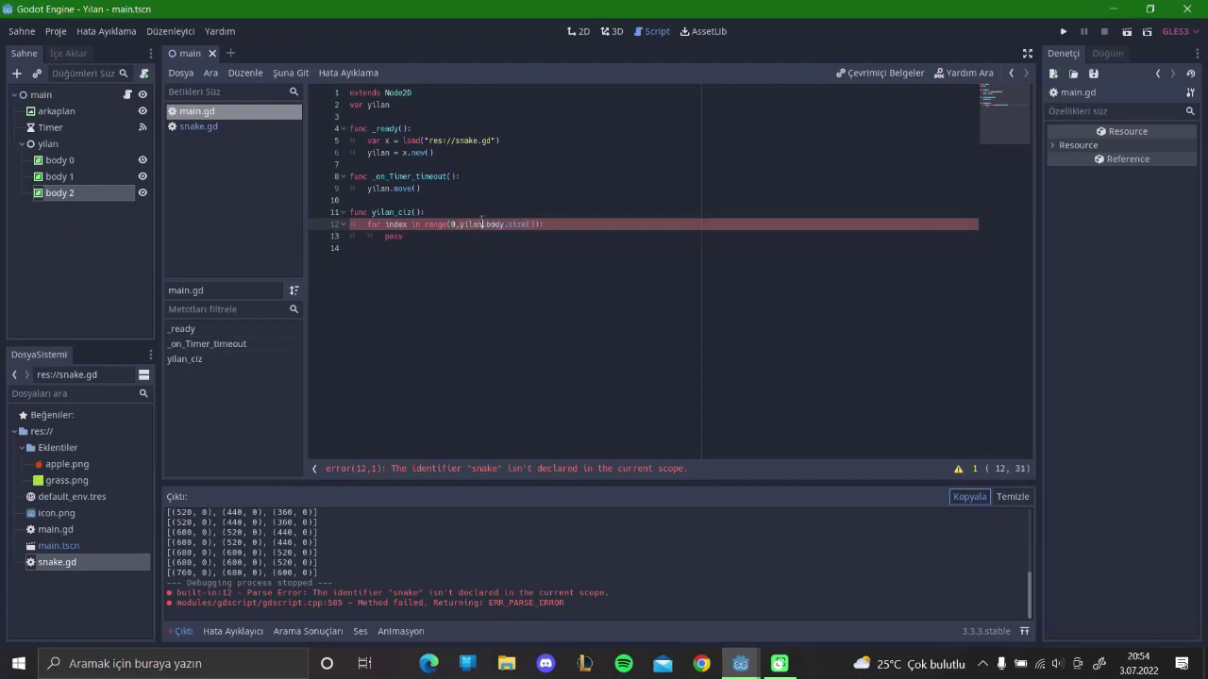
left_click(419, 236)
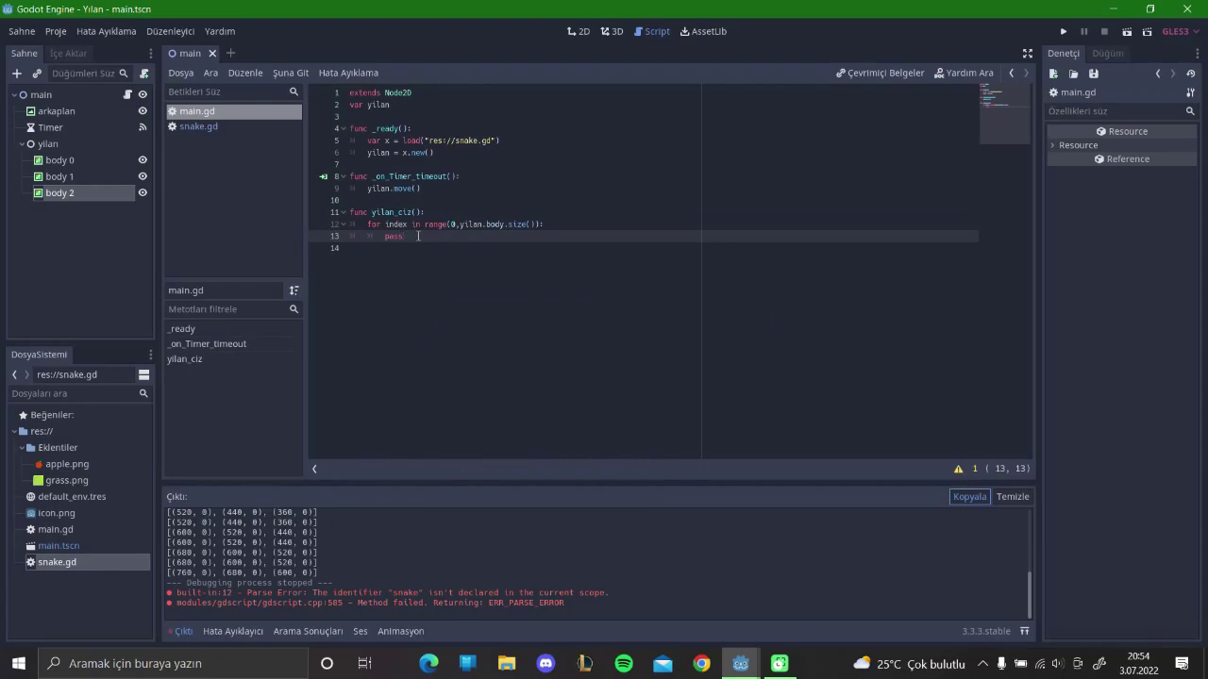
key("BackSpace")
key("BackSpace")
key("BackSpace")
key("BackSpace")
type("$")
key("Down")
key("Down")
key("Down")
key("Down")
key("Down")
key("Down")
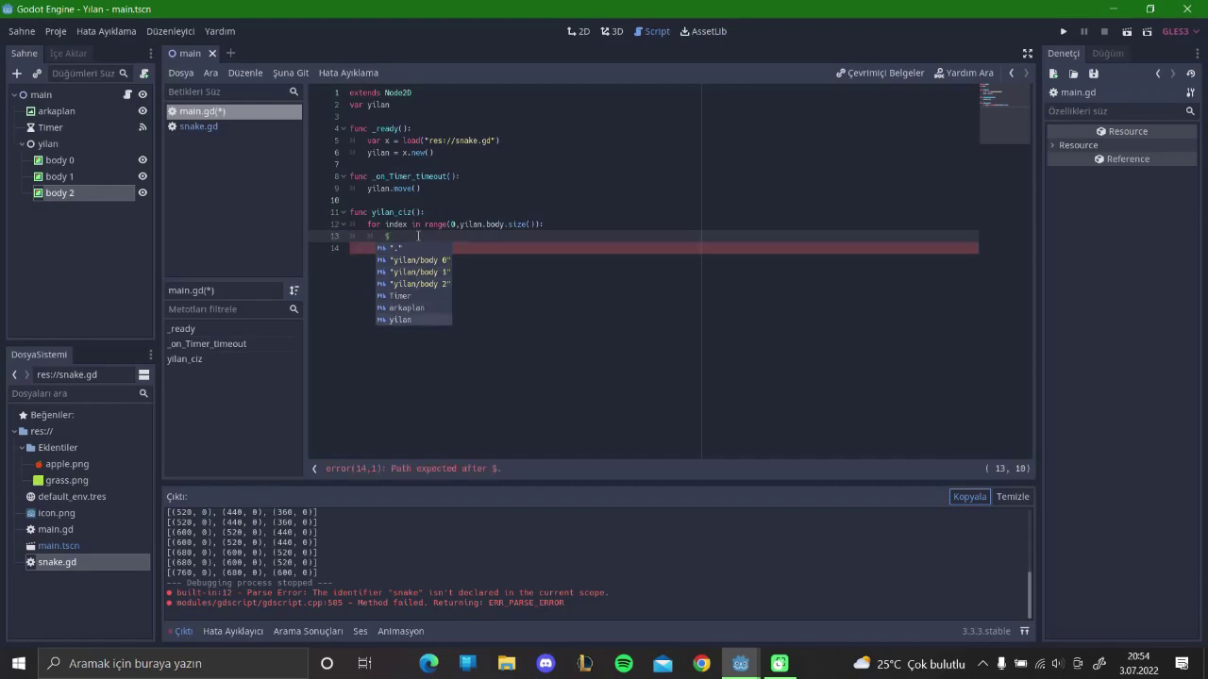
- Start line 13 as '$yilan.get_child(index', checking the body nodes in the scene tree
key("Return")
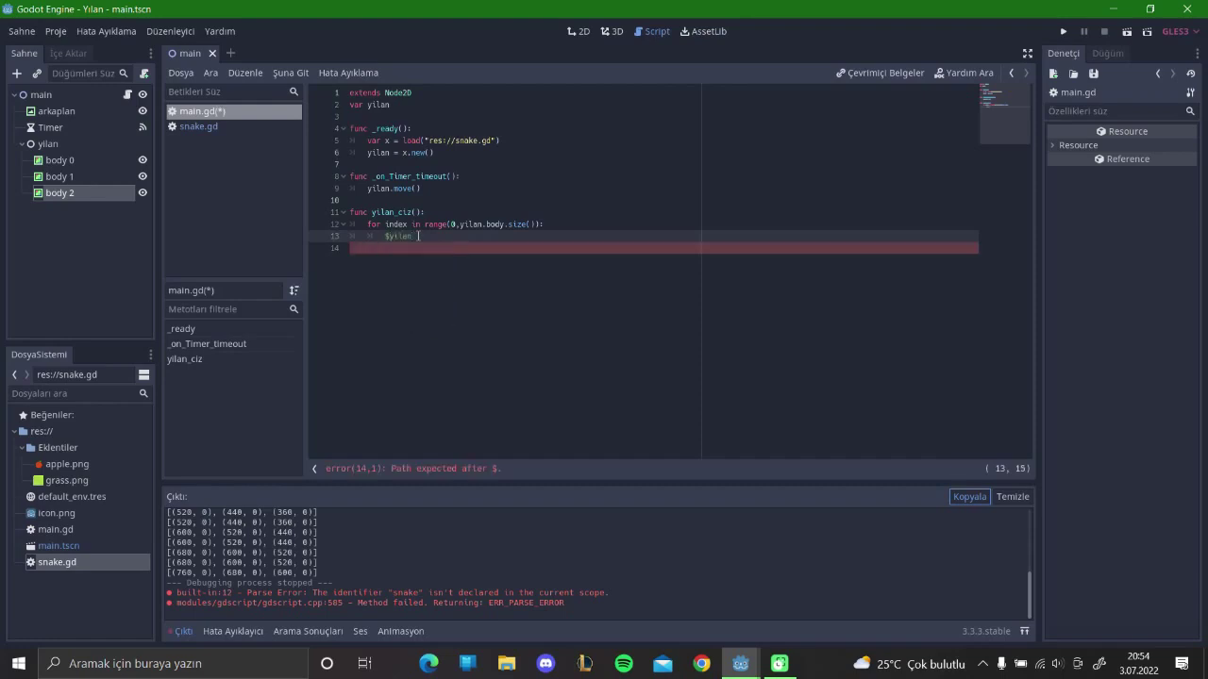
type(".get")
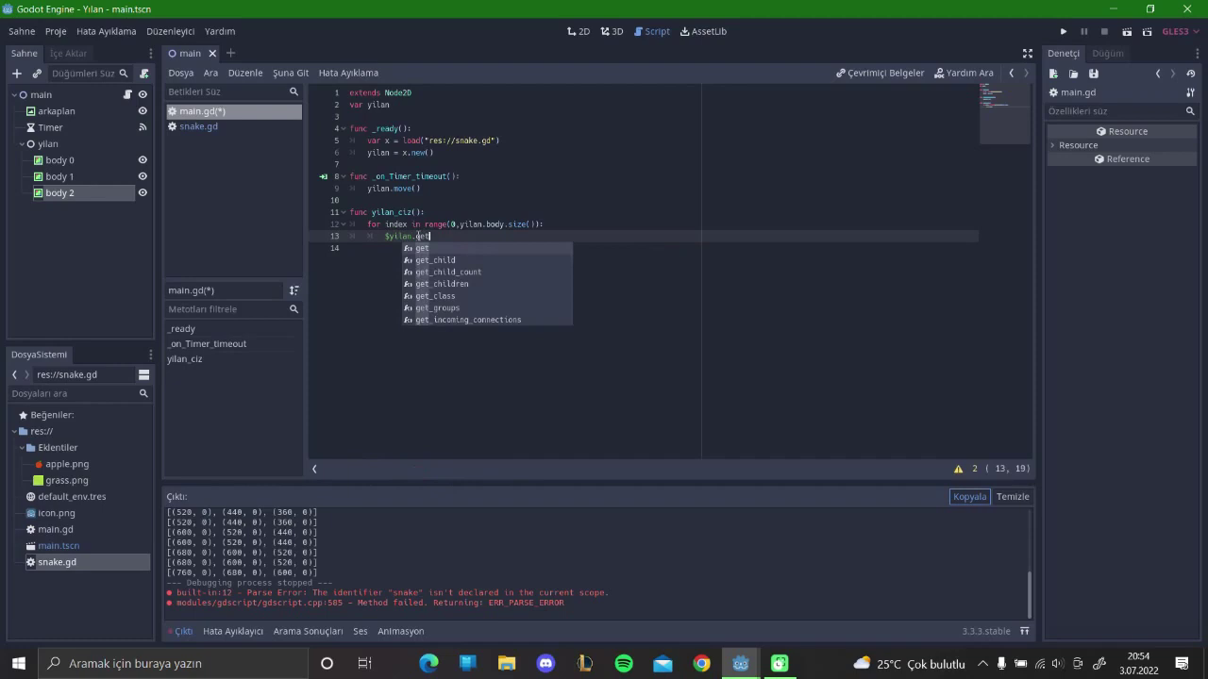
left_click(62, 158)
key("Down")
key("Down")
left_click(71, 164)
left_click(128, 94)
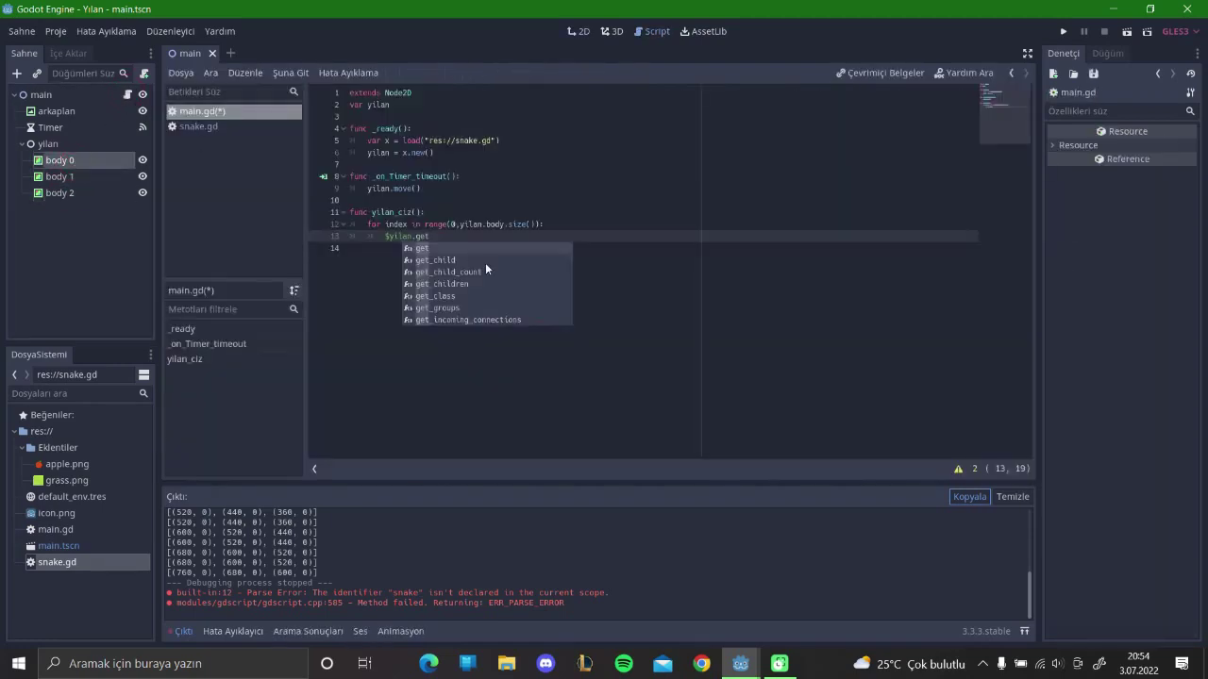
key("Return")
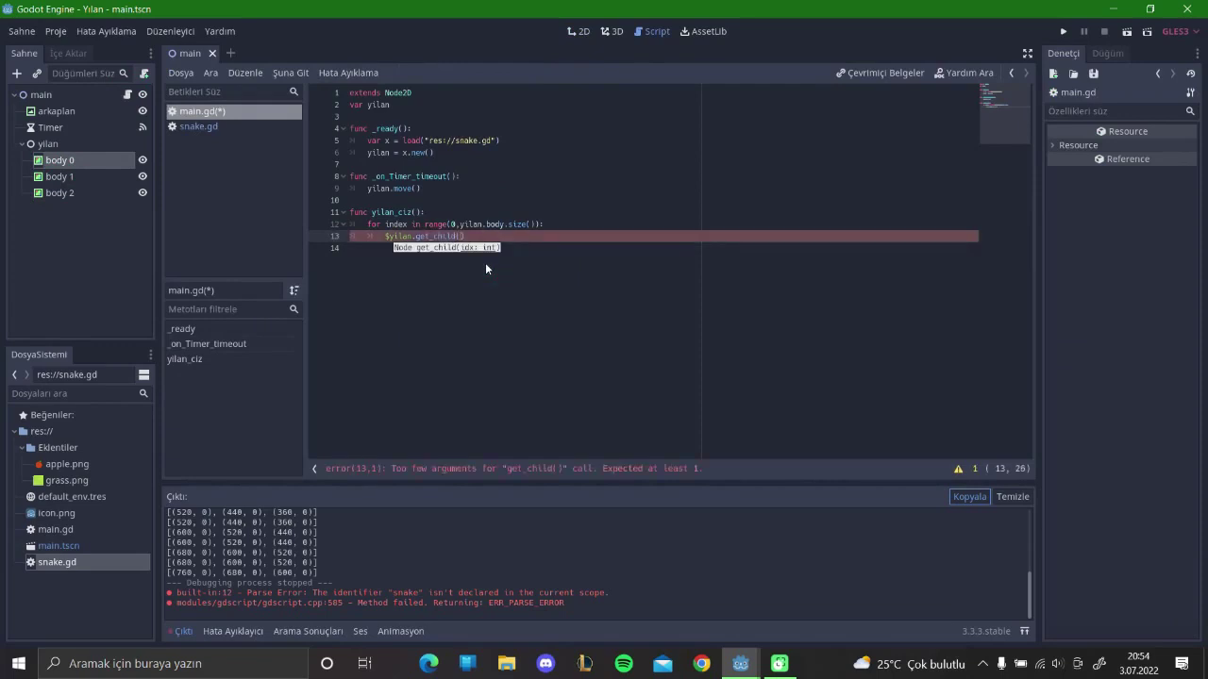
type("index")
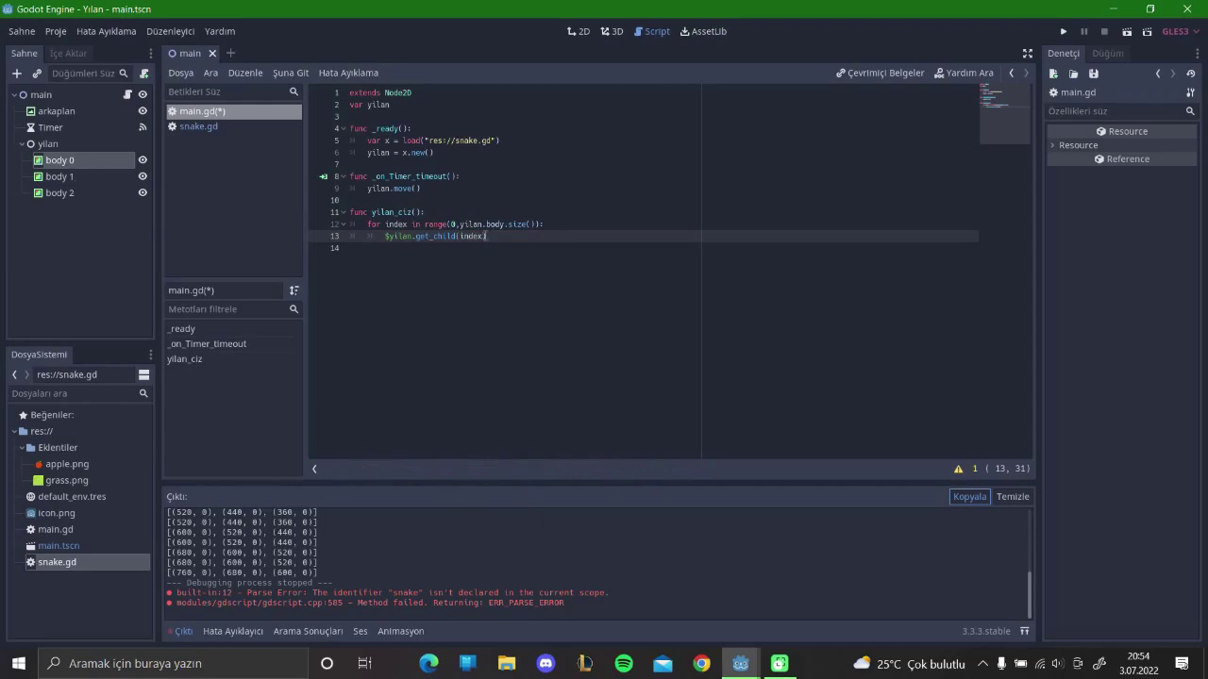
- Complete the line with '.rect_position = yilan.body[index]', save, and run the game
type(")")
type(".")
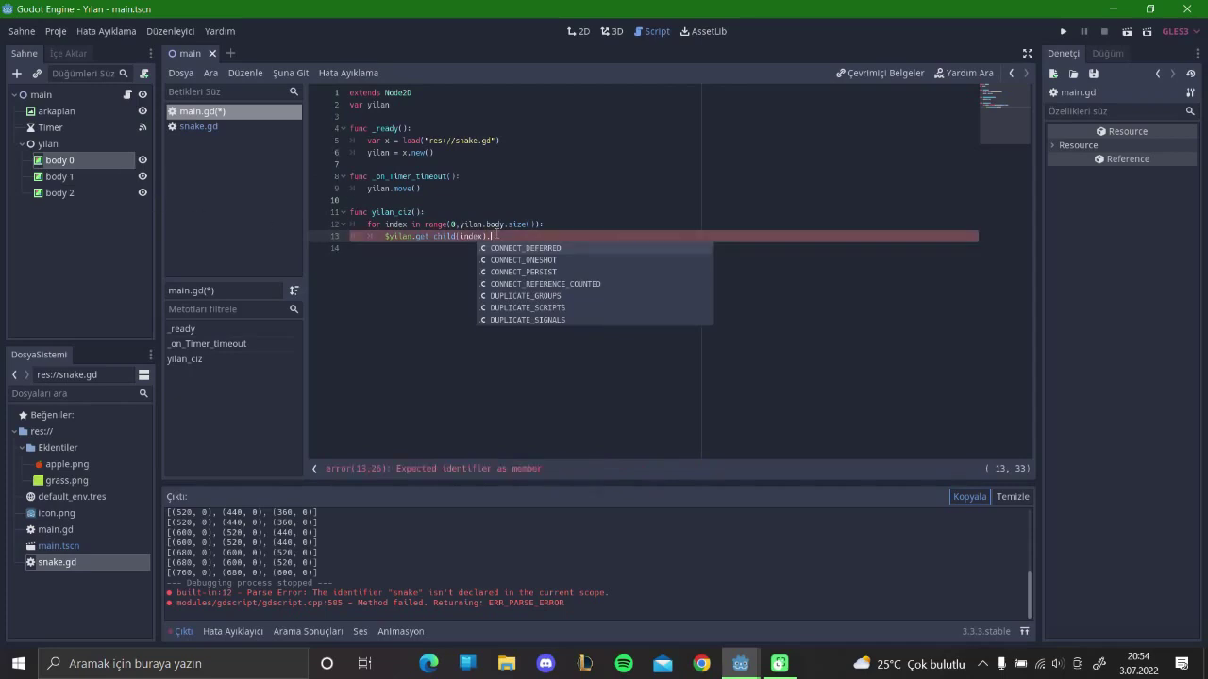
type("rect")
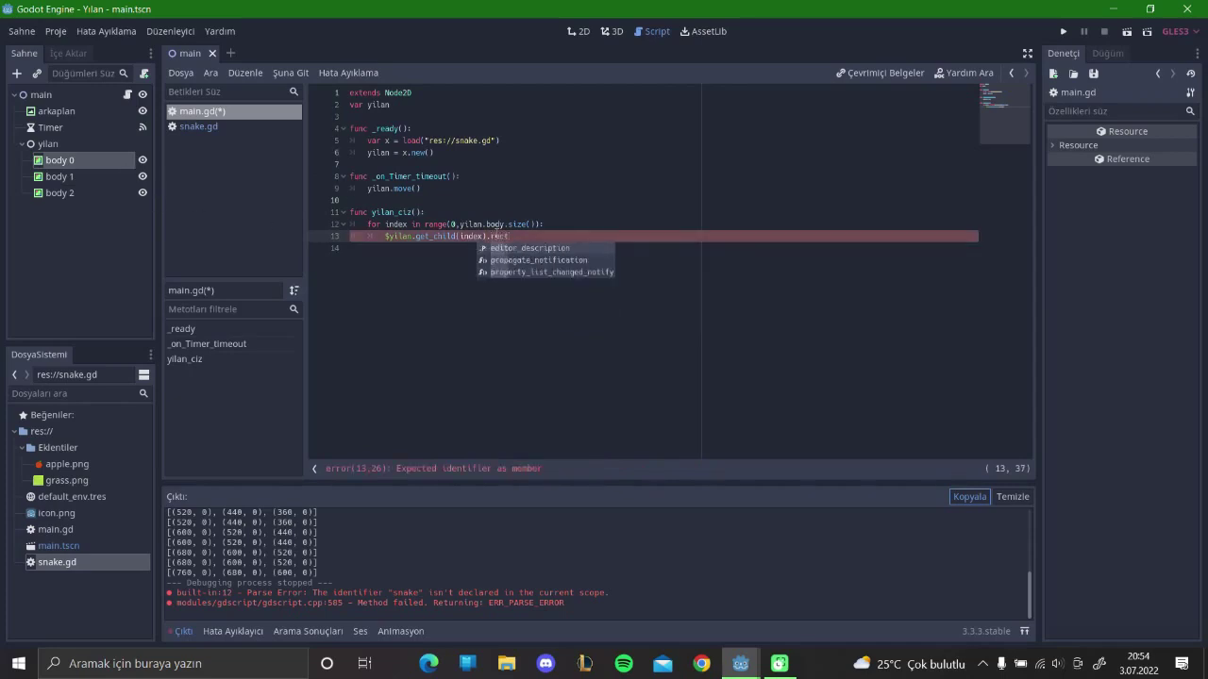
type("_position")
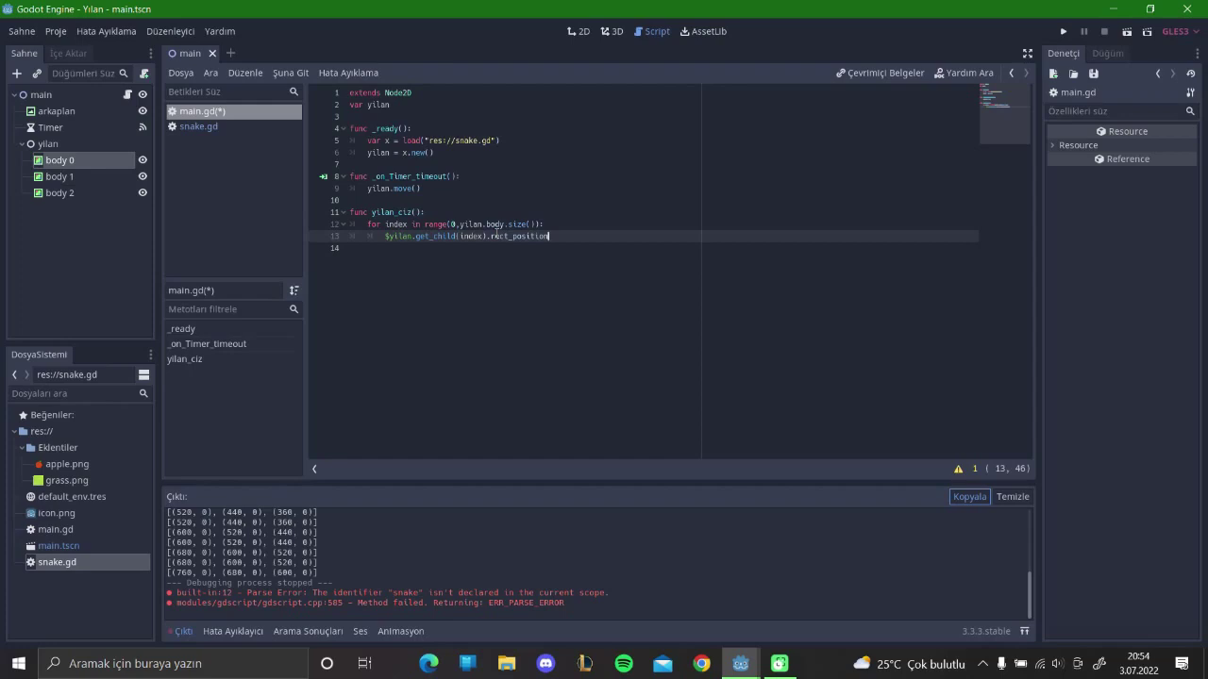
type(" = snak")
type("e")
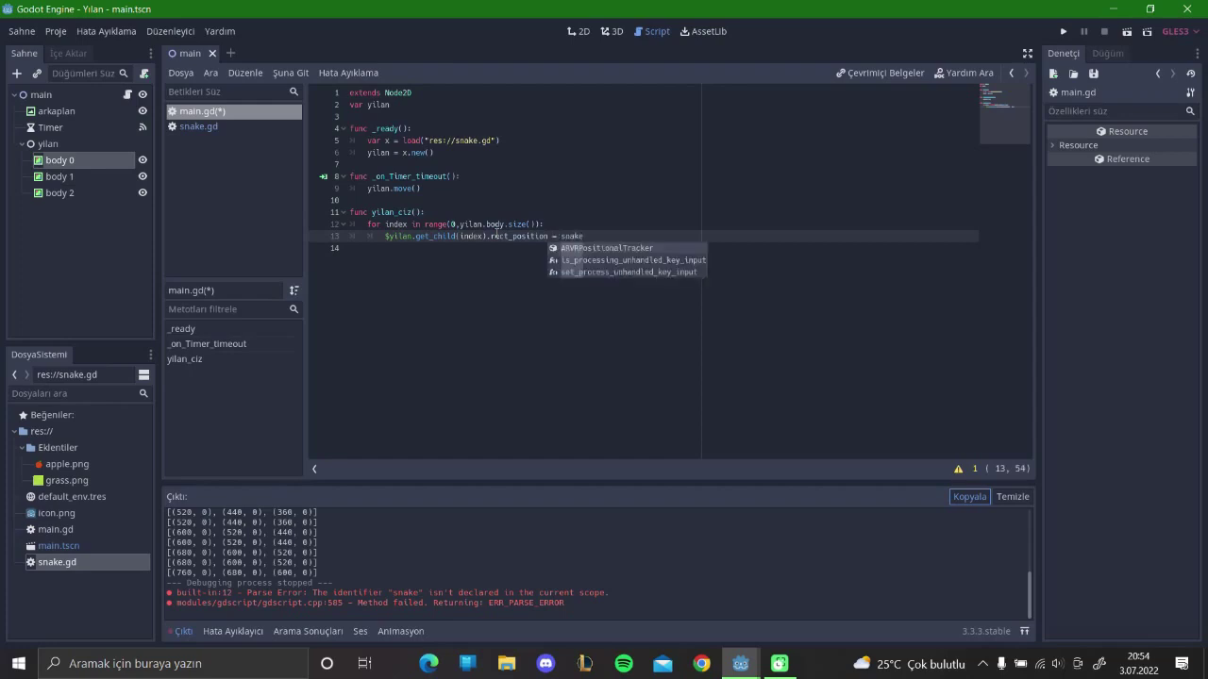
key("BackSpace")
key("BackSpace")
key("BackSpace")
key("BackSpace")
key("BackSpace")
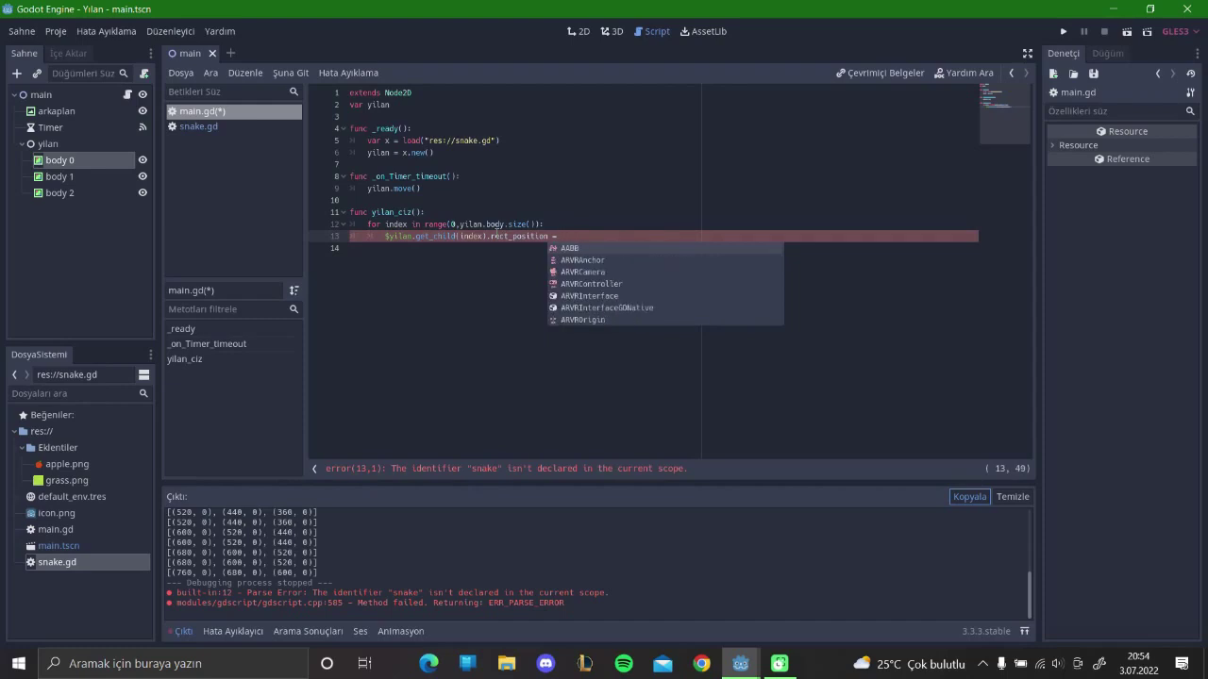
type("yilan")
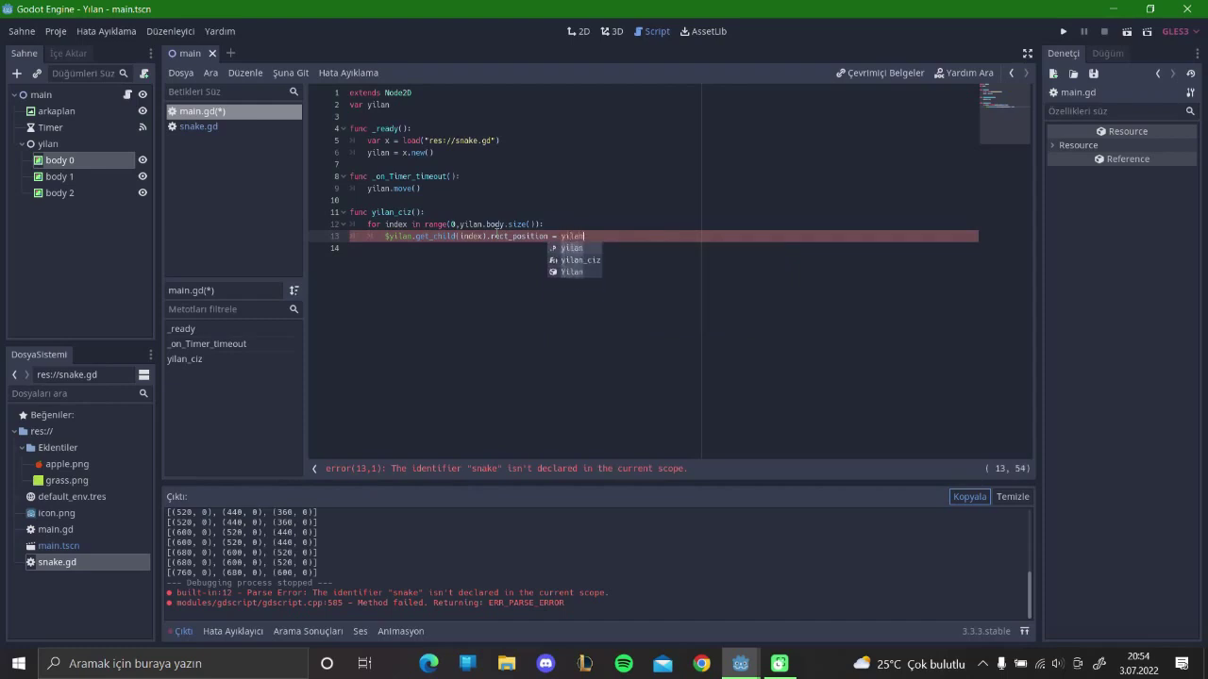
type(".bo")
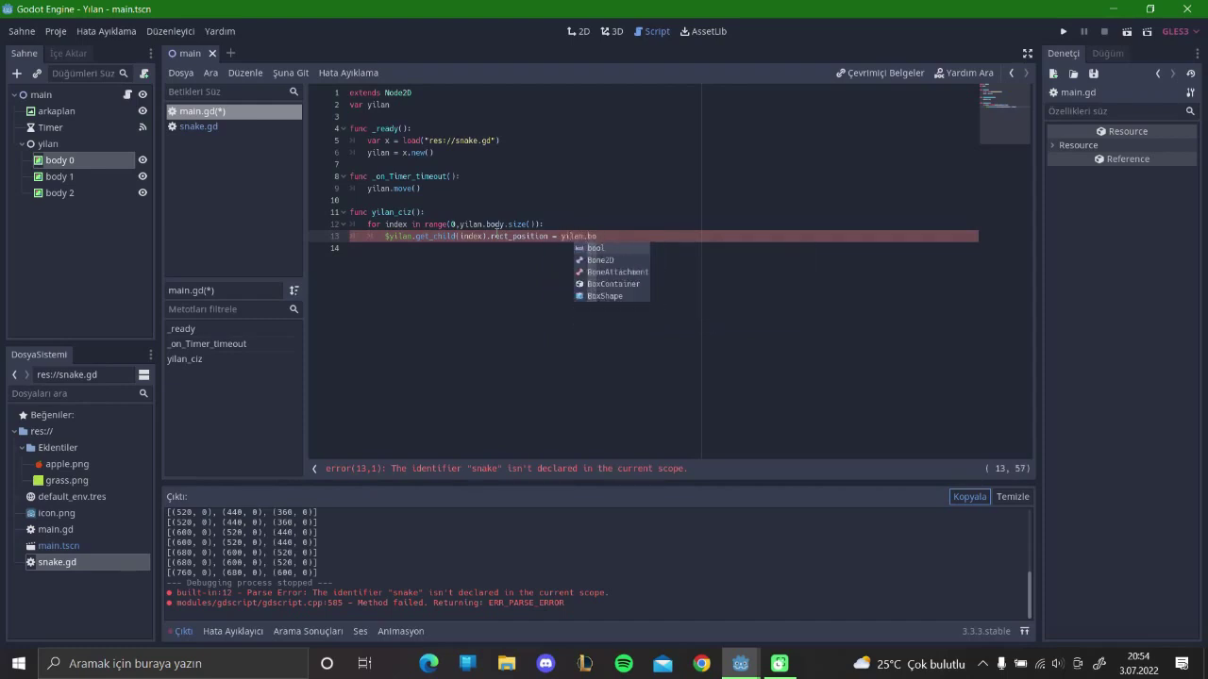
type("dy[")
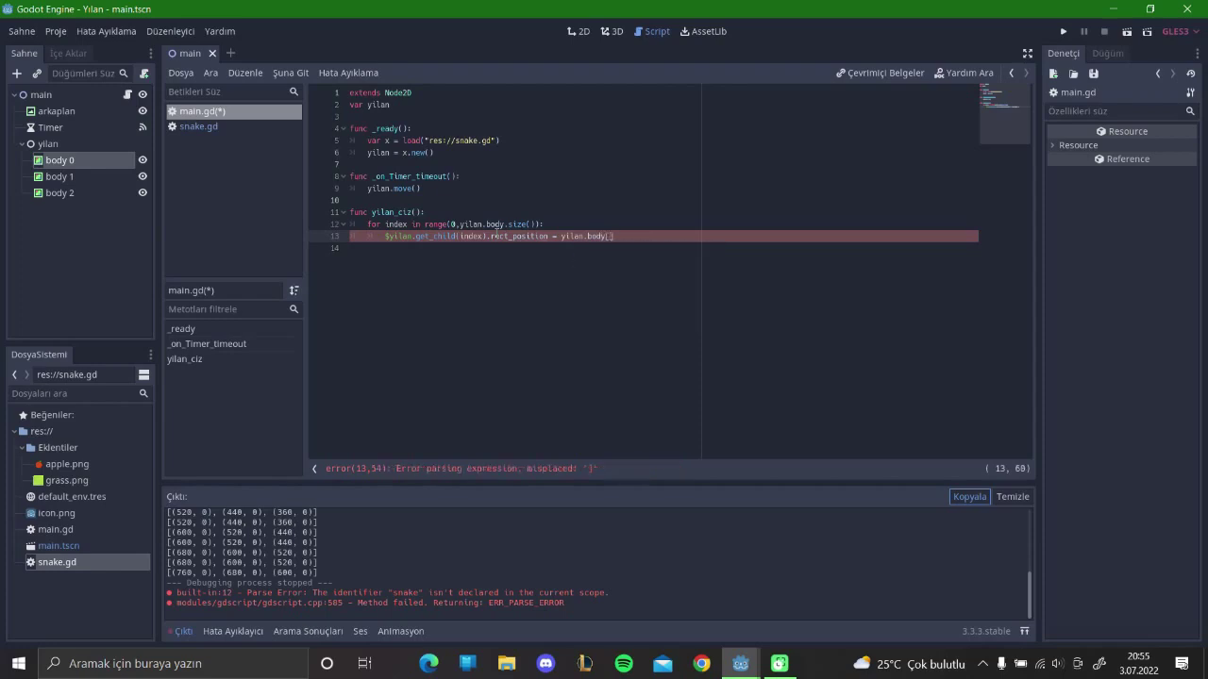
type("index")
left_click(517, 281)
key("ctrl+s")
key("F5")
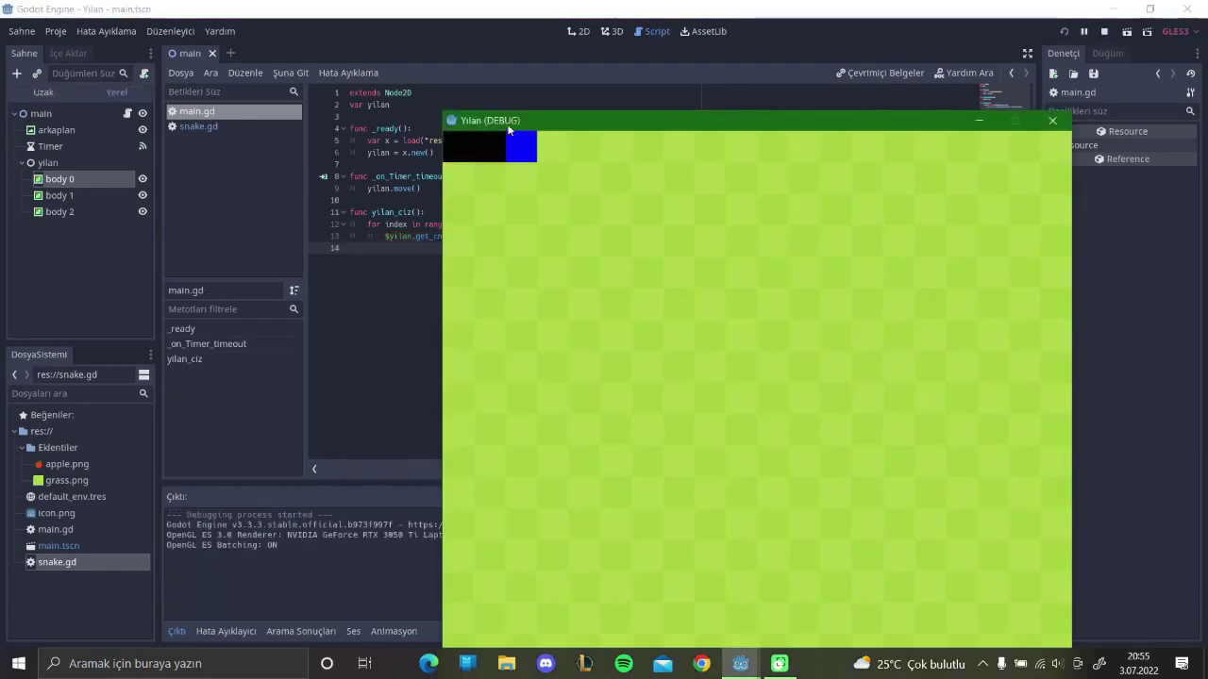
left_click_drag(505, 116, 494, 106)
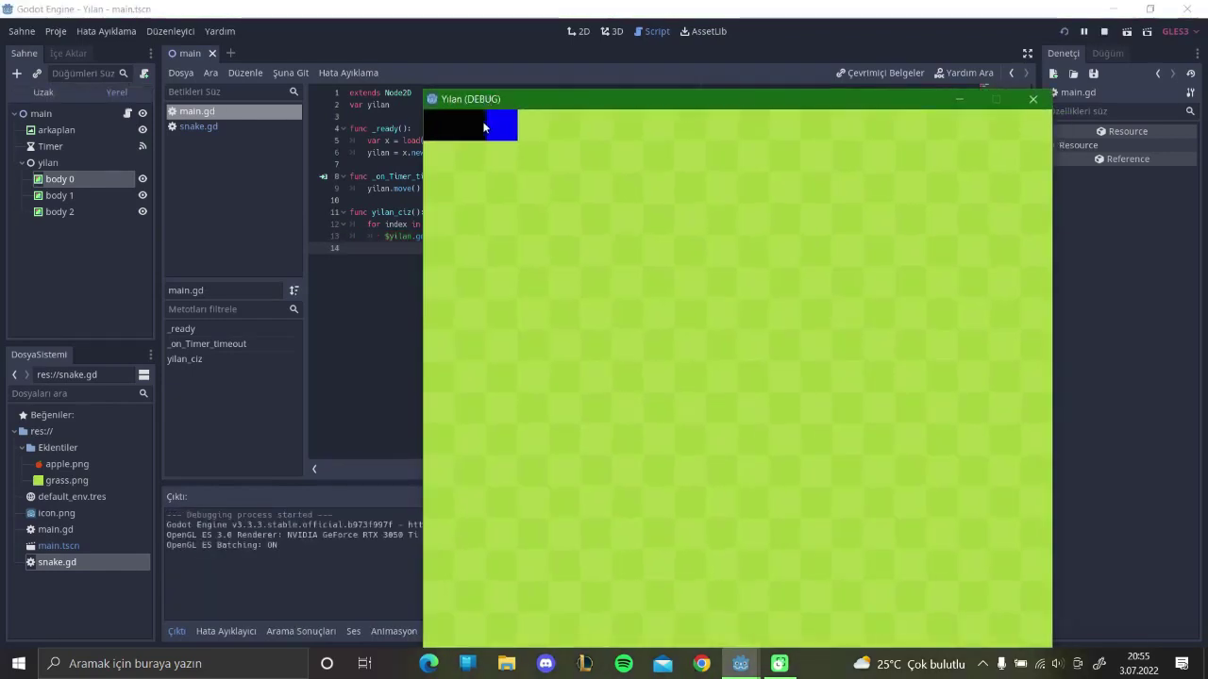
- Add a yilan_ciz() call after yilan.move() in the timeout handler and test-run the game
left_click(1042, 107)
left_click(439, 186)
key("Return")
type("yilan")
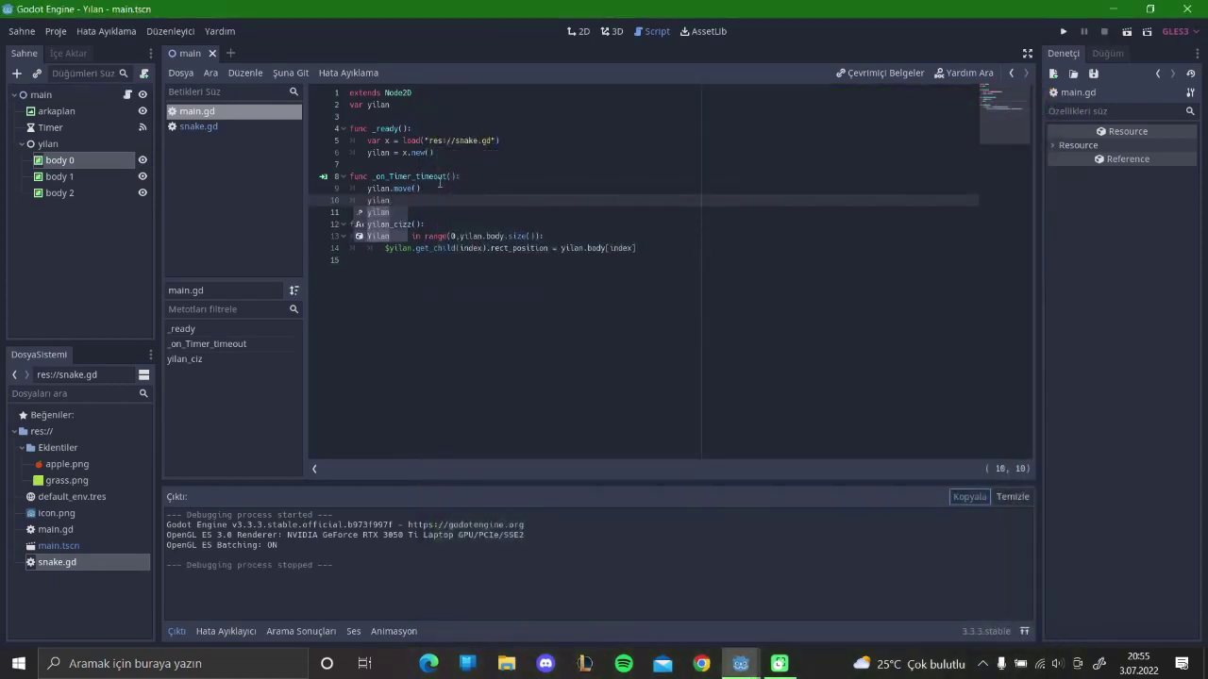
type("_")
key("Return")
key("F5")
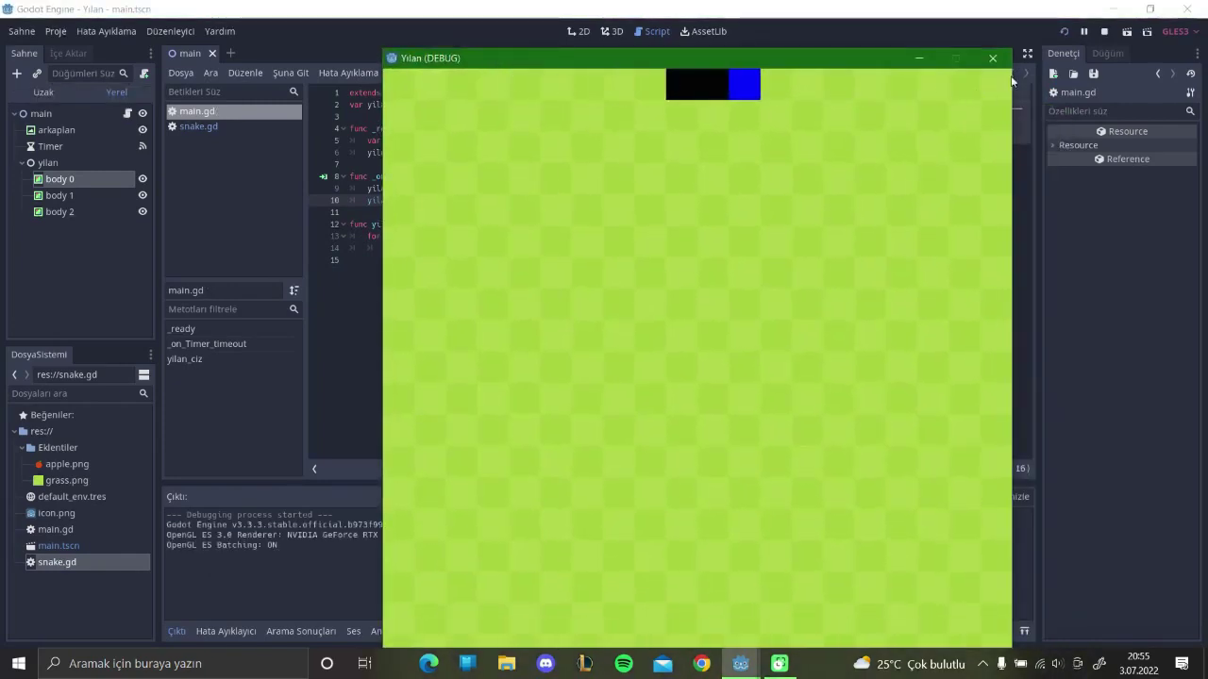
left_click(993, 59)
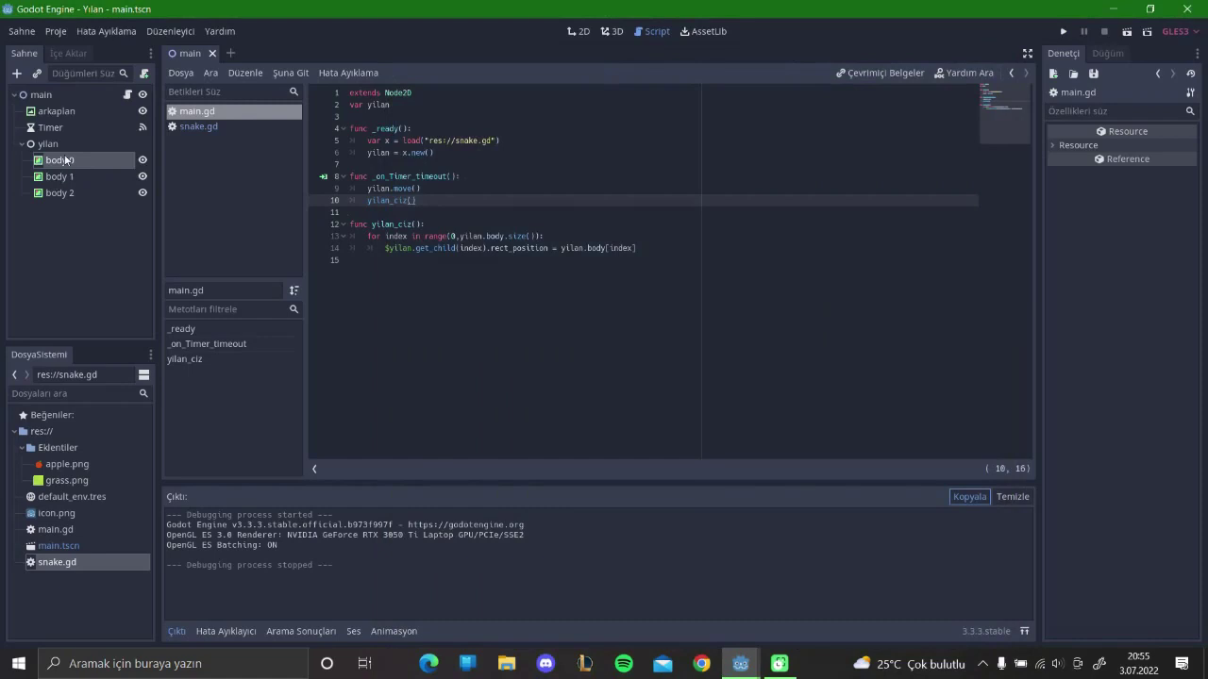
- Set the Timer's Wait Time to 0.5 and test-run the game
left_click(51, 128)
type("0")
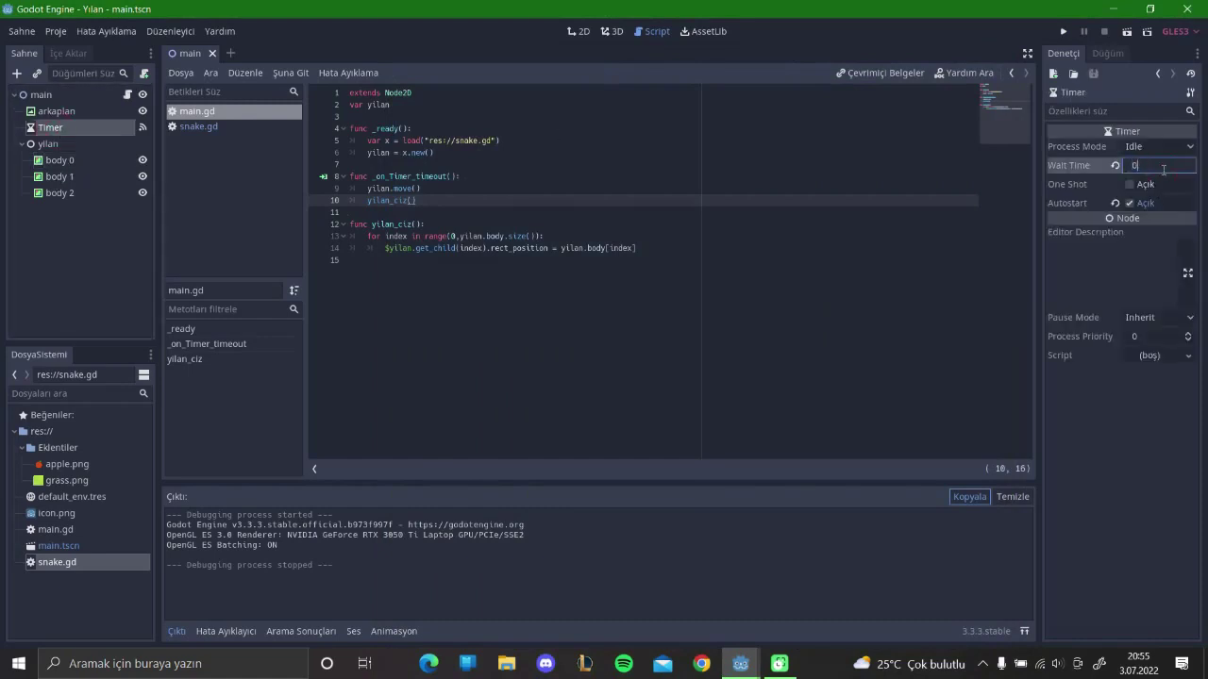
type(".5")
left_click(971, 247)
key("F5")
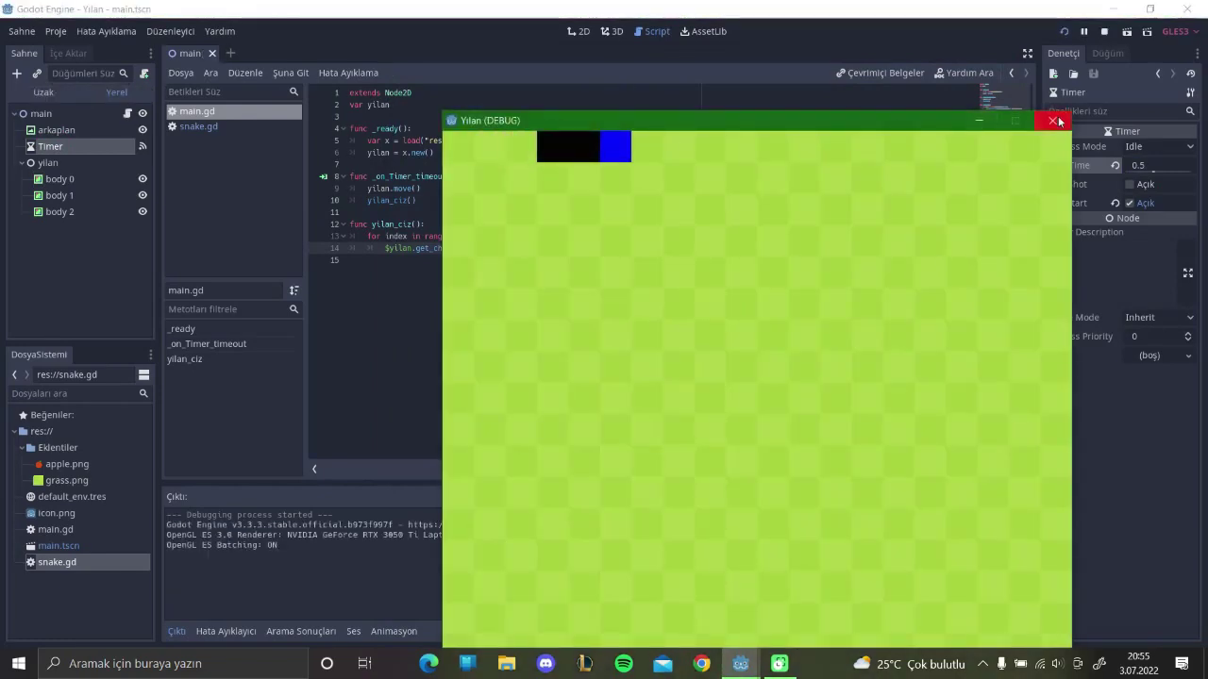
left_click(1052, 120)
- Lower the Timer's Wait Time to 0.3 and test-run the snake again
left_click(1161, 165)
type("0.3")
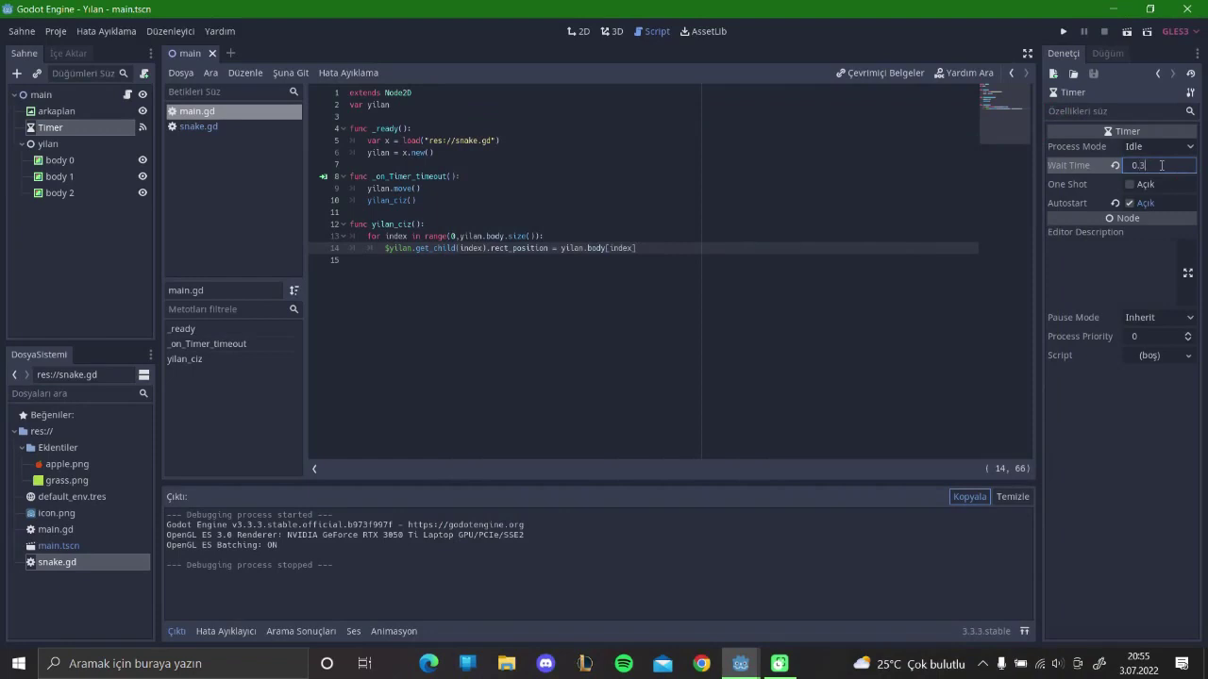
left_click(950, 199)
key("F5")
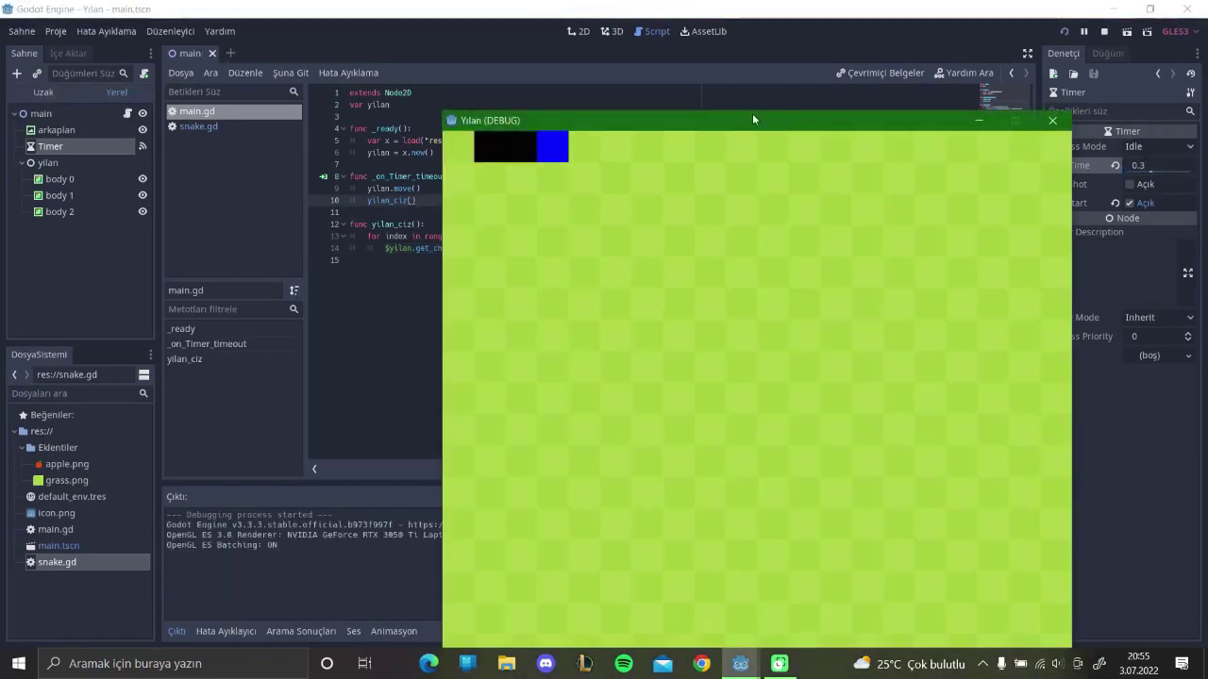
left_click_drag(752, 114, 660, 77)
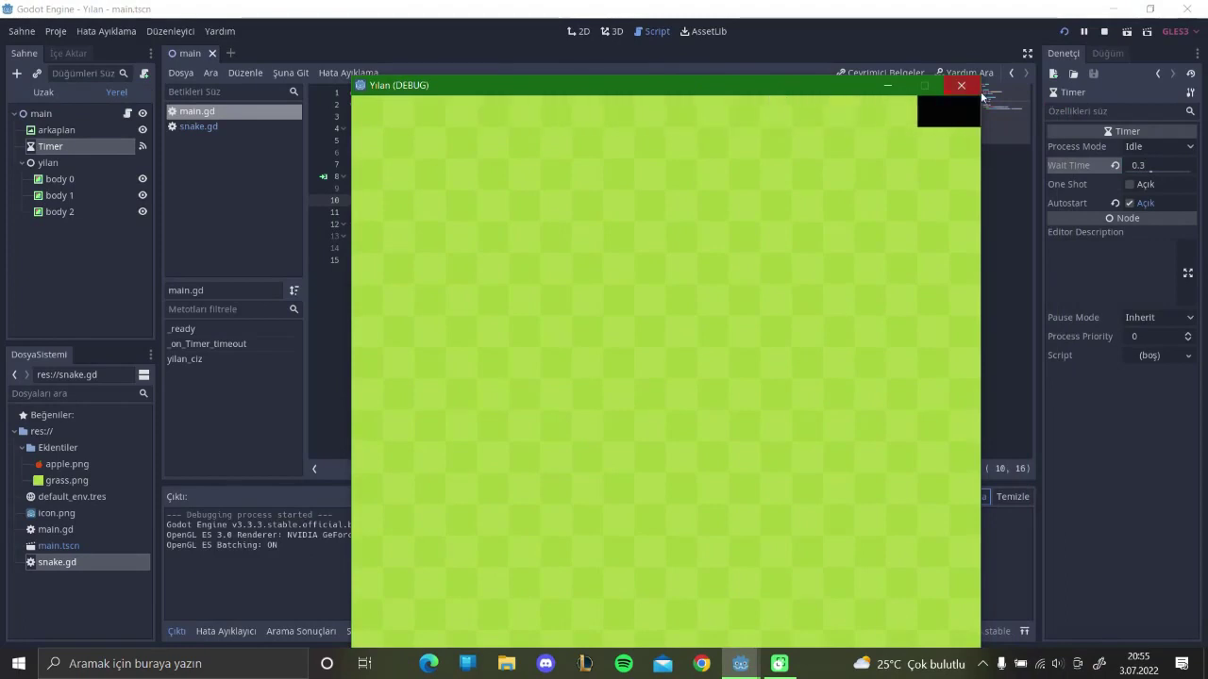
left_click(961, 85)
left_click(499, 249)
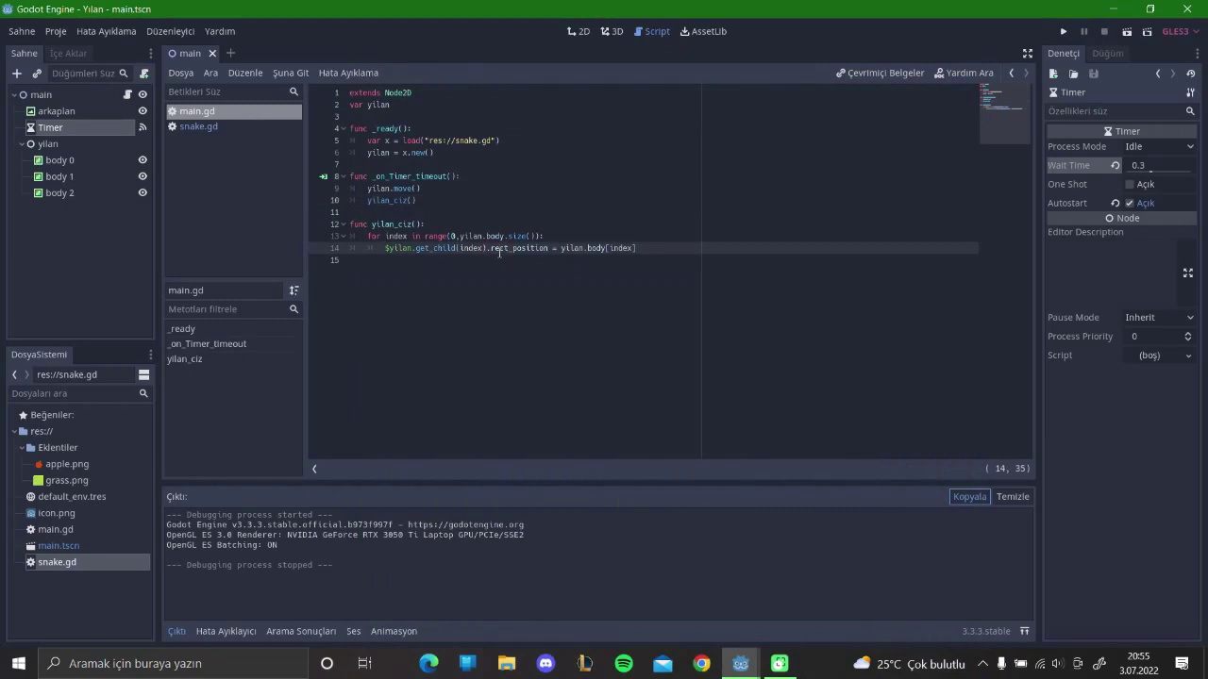
left_click(200, 126)
- Insert the missing comma so line 10 reads yon = Vector2(width,0)
left_click(452, 200)
type(",0)")
left_click(485, 199)
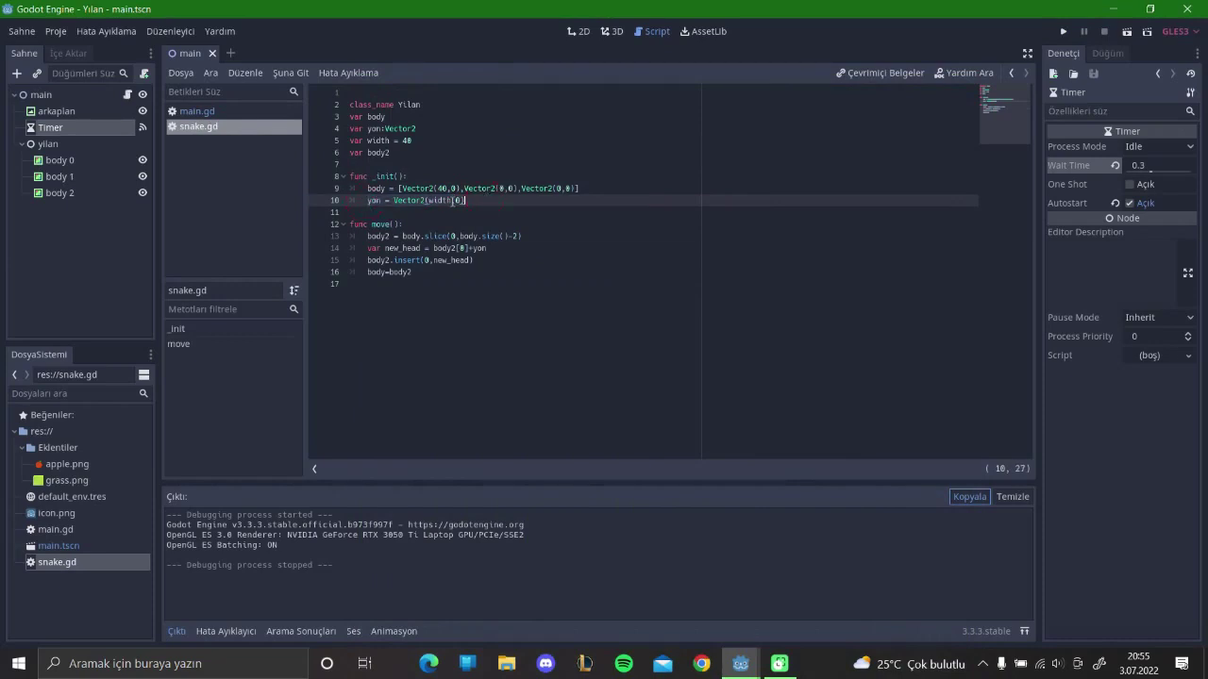
left_click(428, 201)
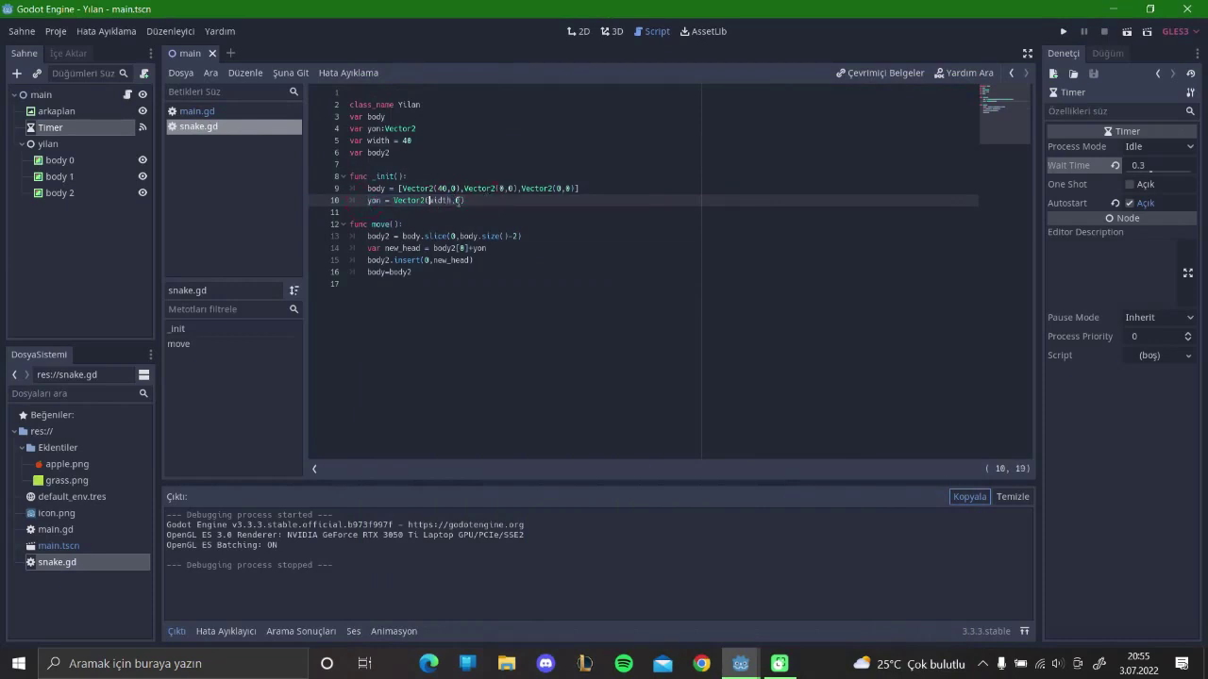